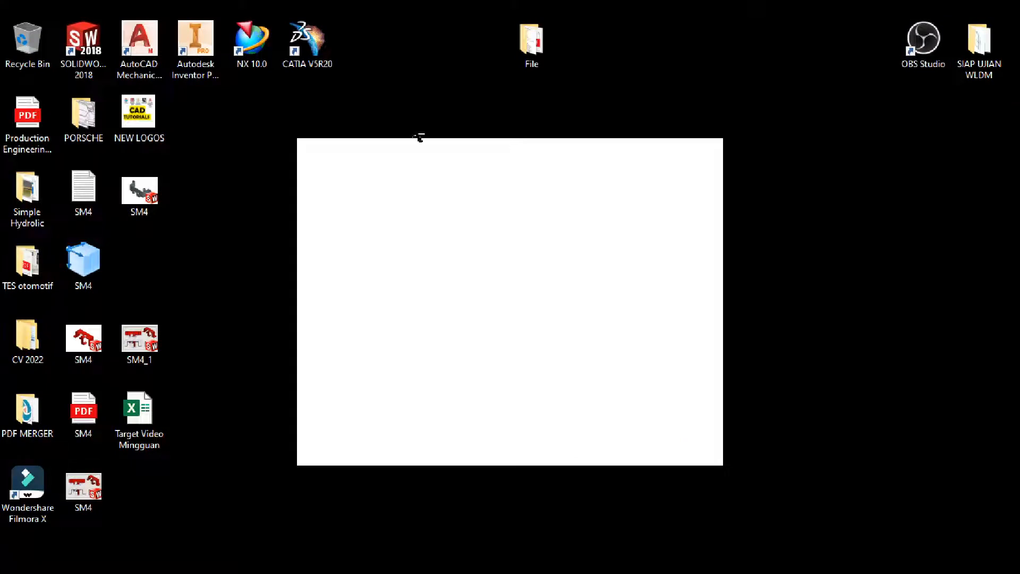
Step: Launch NX 10 and create a new part from the millimetre Model template, named 3.6 CI Support-e
{"action": "double_click", "coordinate": [255, 69]}
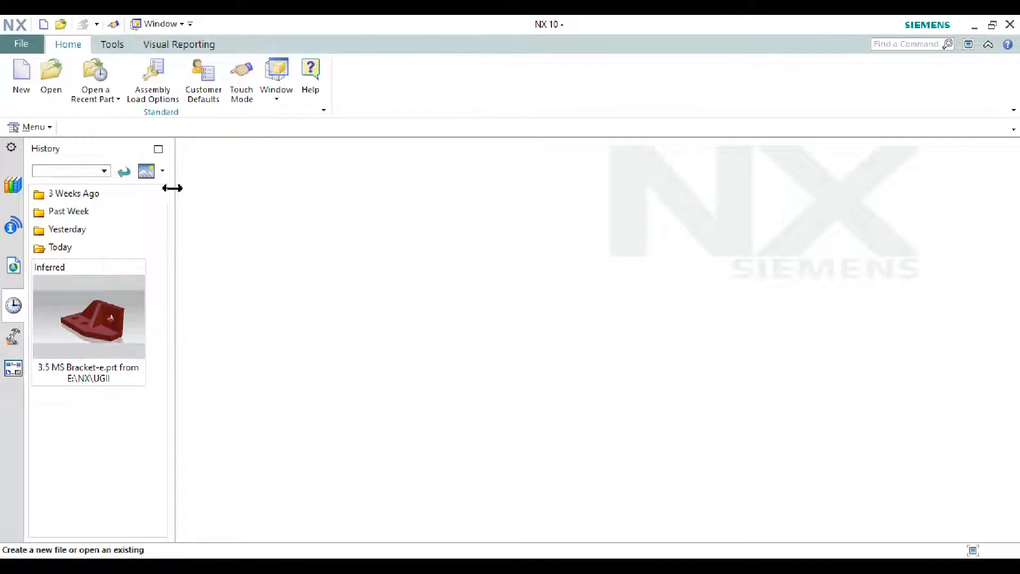
{"action": "left_click", "coordinate": [18, 83]}
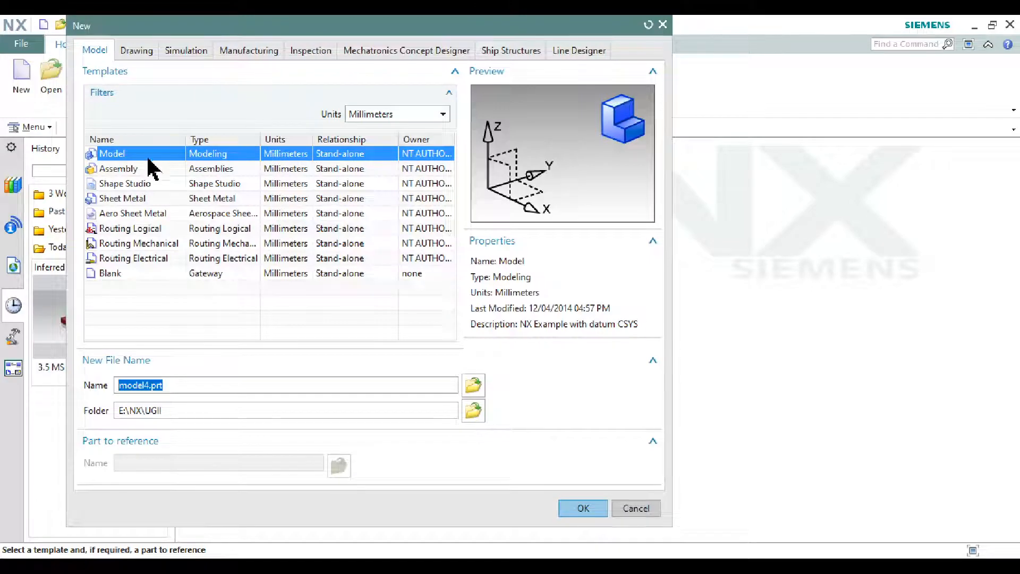
{"action": "left_click", "coordinate": [148, 154]}
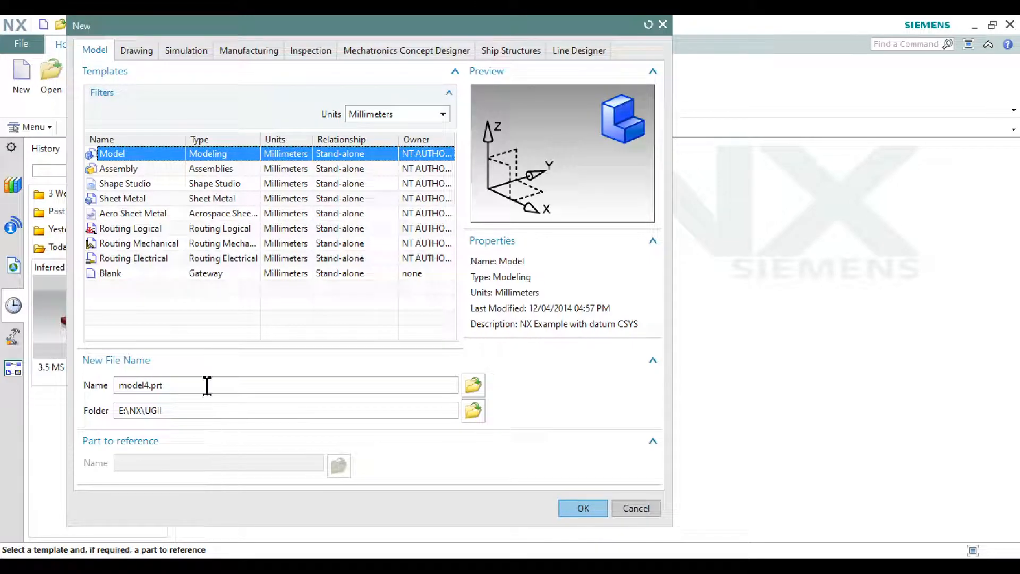
{"action": "double_click", "coordinate": [171, 385]}
{"action": "key", "text": "alt+Tab"}
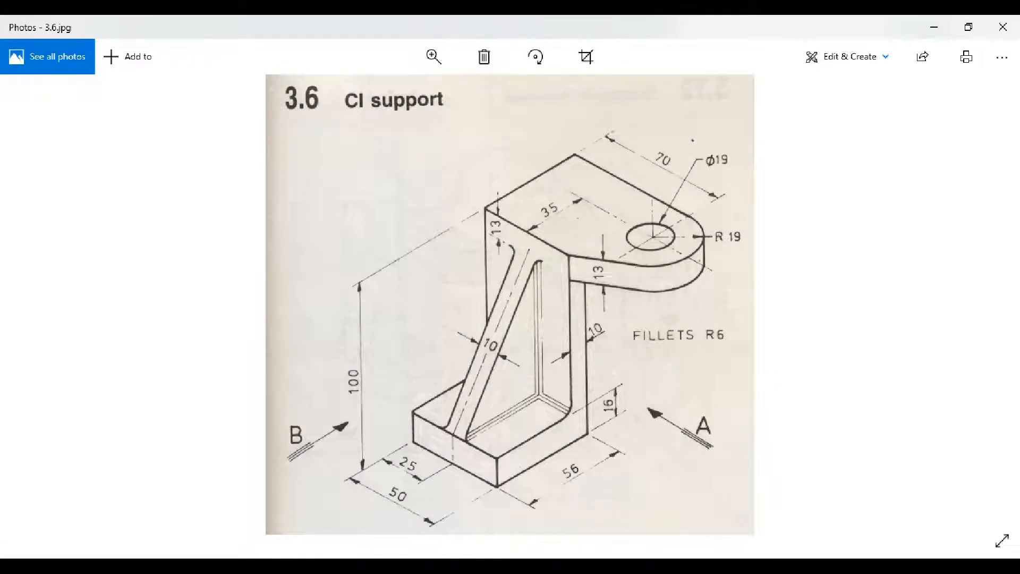
{"action": "left_click", "coordinate": [657, 568]}
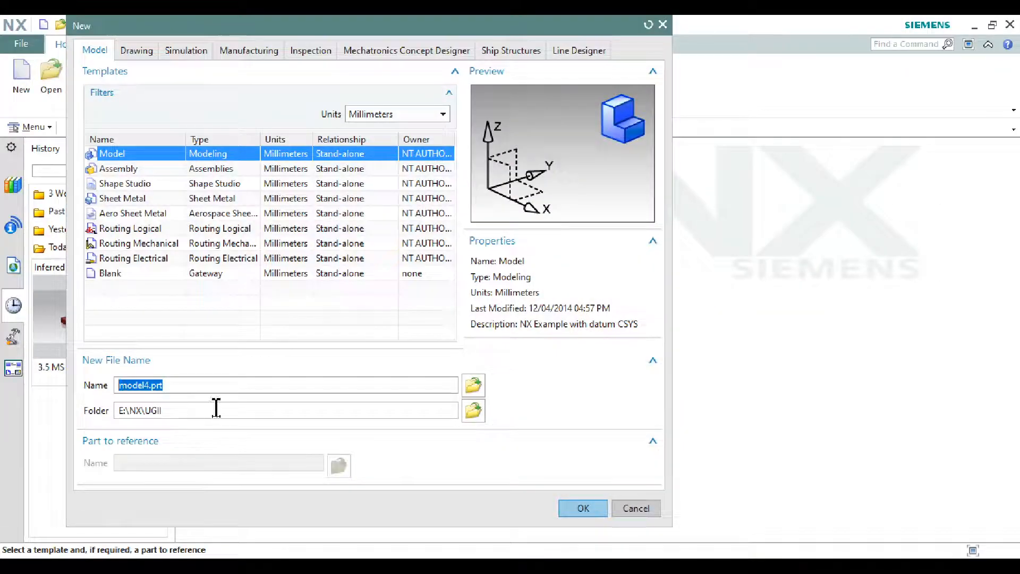
{"action": "type", "text": "3.6 Cl Support-e"}
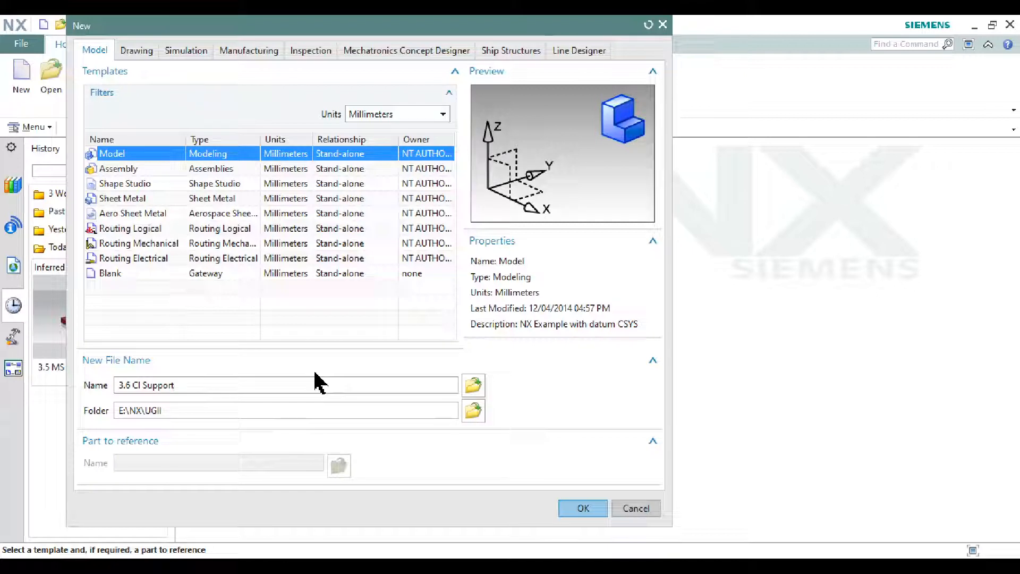
{"action": "left_click", "coordinate": [594, 505]}
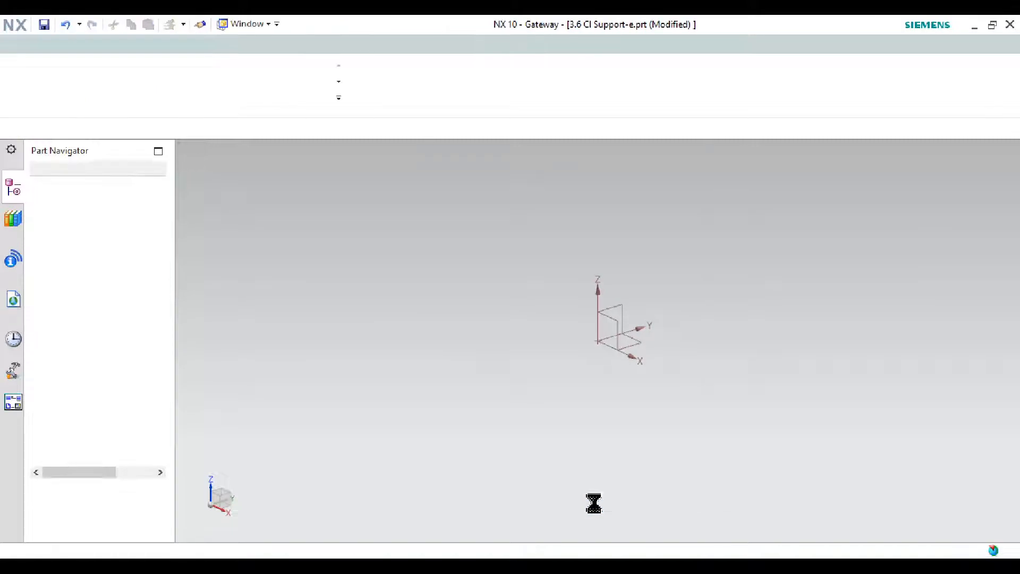
Step: Capture the CI support drawing from Photos with Snipping Tool, outline the base's top face in red, and return to NX
{"action": "left_click", "coordinate": [659, 555]}
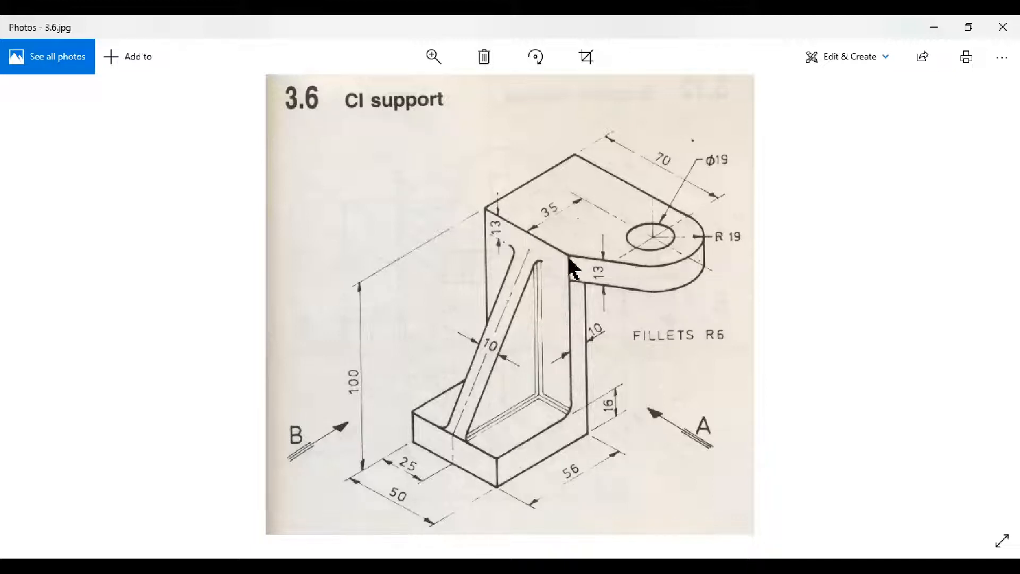
{"action": "key", "text": "super"}
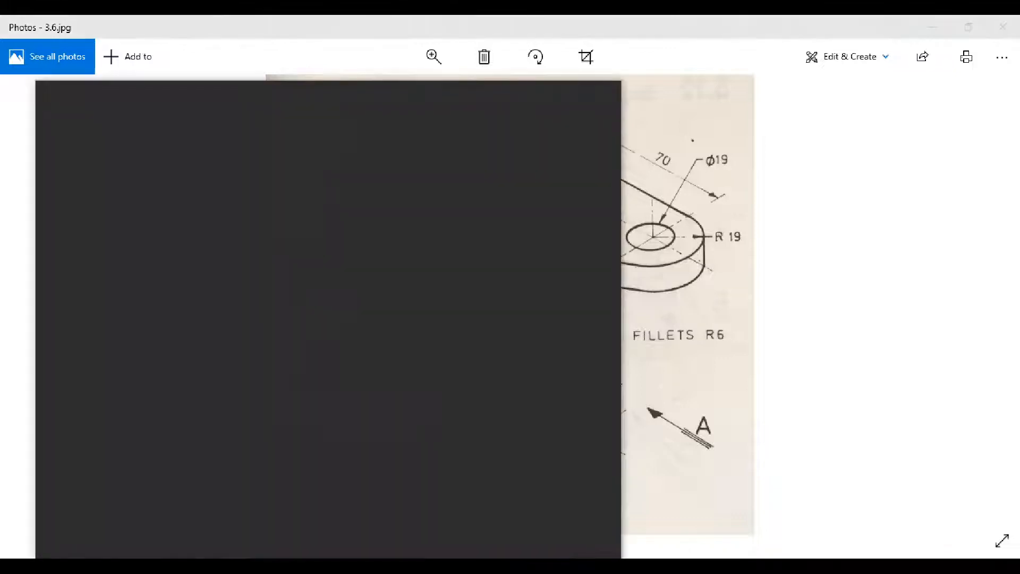
{"action": "type", "text": "snip"}
{"action": "key", "text": "Return"}
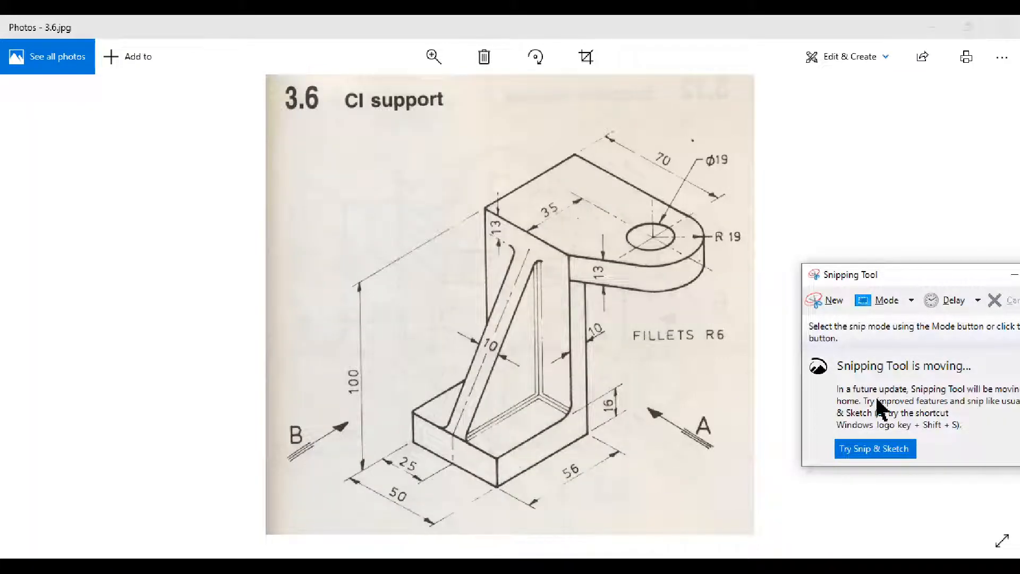
{"action": "left_click", "coordinate": [835, 303]}
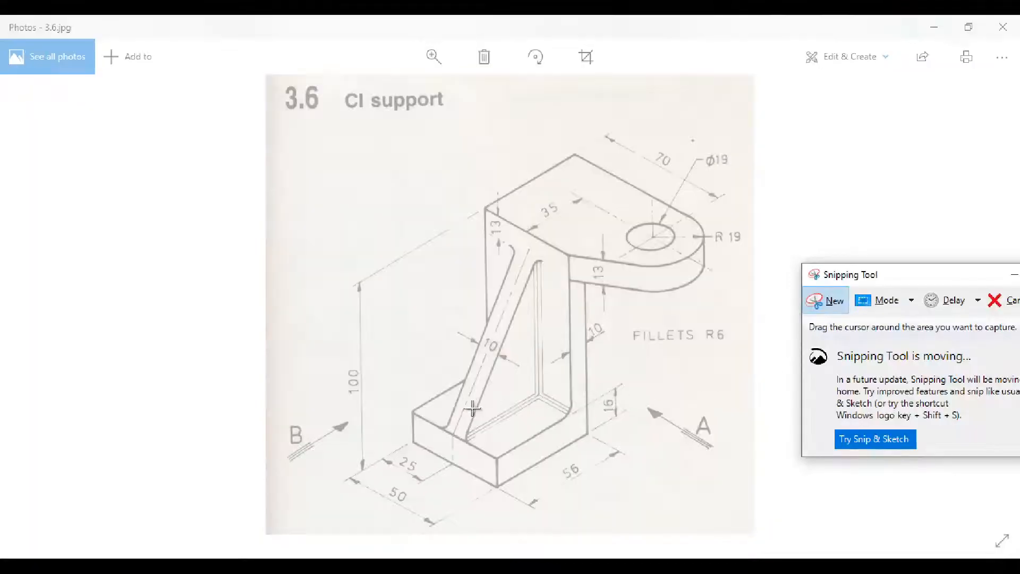
{"action": "mouse_move", "coordinate": [279, 134]}
{"action": "left_mouse_down"}
{"action": "mouse_move", "coordinate": [355, 257]}
{"action": "mouse_move", "coordinate": [764, 548]}
{"action": "mouse_move", "coordinate": [795, 553]}
{"action": "left_mouse_up"}
{"action": "scroll", "coordinate": [735, 463], "scroll_direction": "down", "scroll_amount": 3}
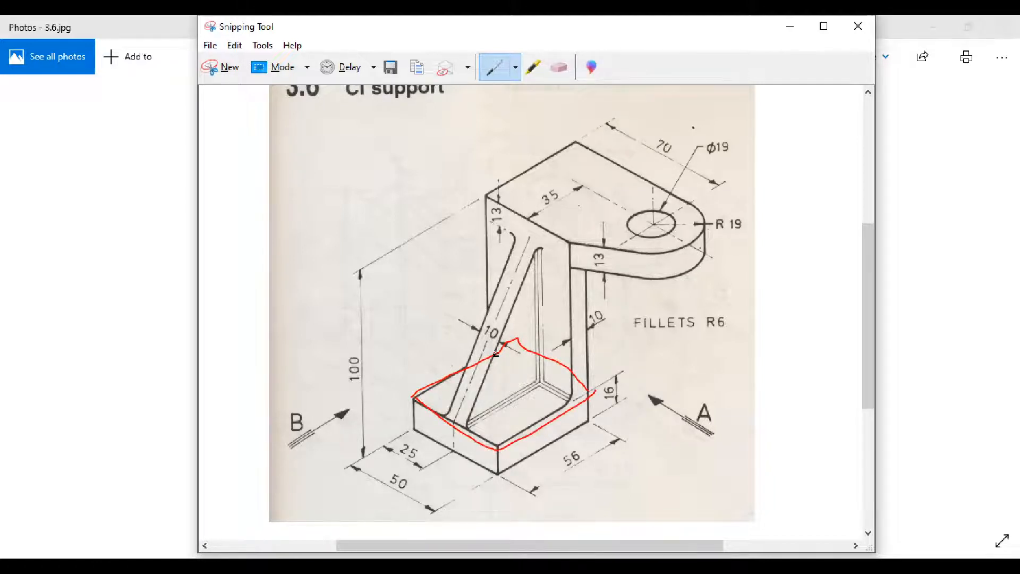
{"action": "left_click", "coordinate": [790, 29]}
{"action": "left_click", "coordinate": [933, 27]}
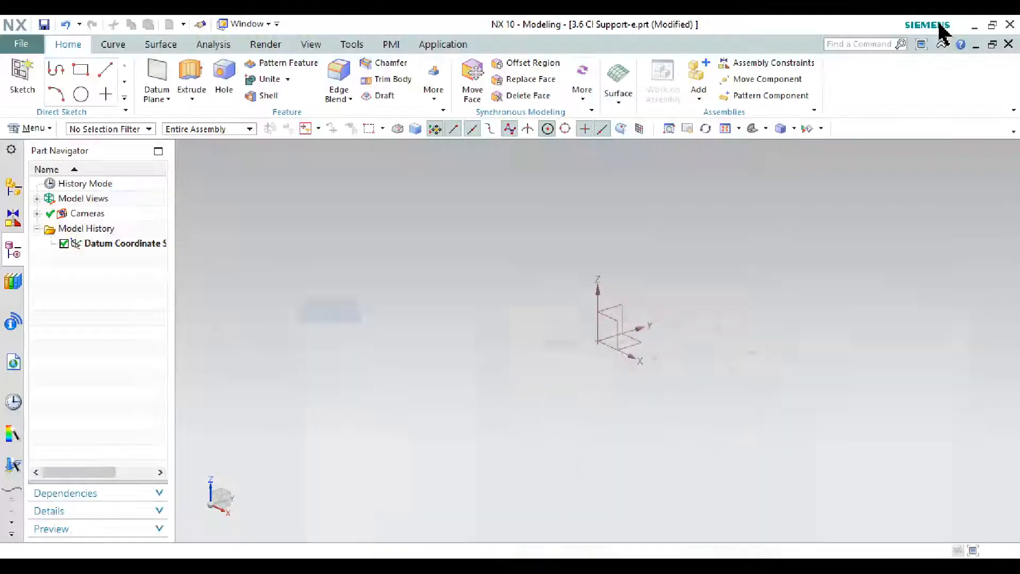
Step: Start a sketch on the XY plane of the datum coordinate system
{"action": "left_click", "coordinate": [22, 75]}
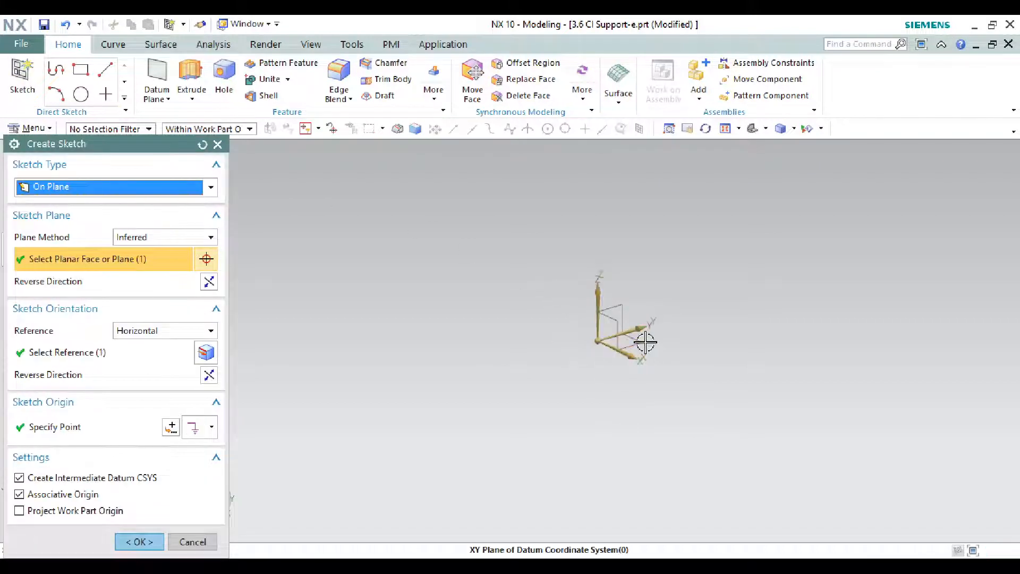
{"action": "left_click", "coordinate": [139, 542]}
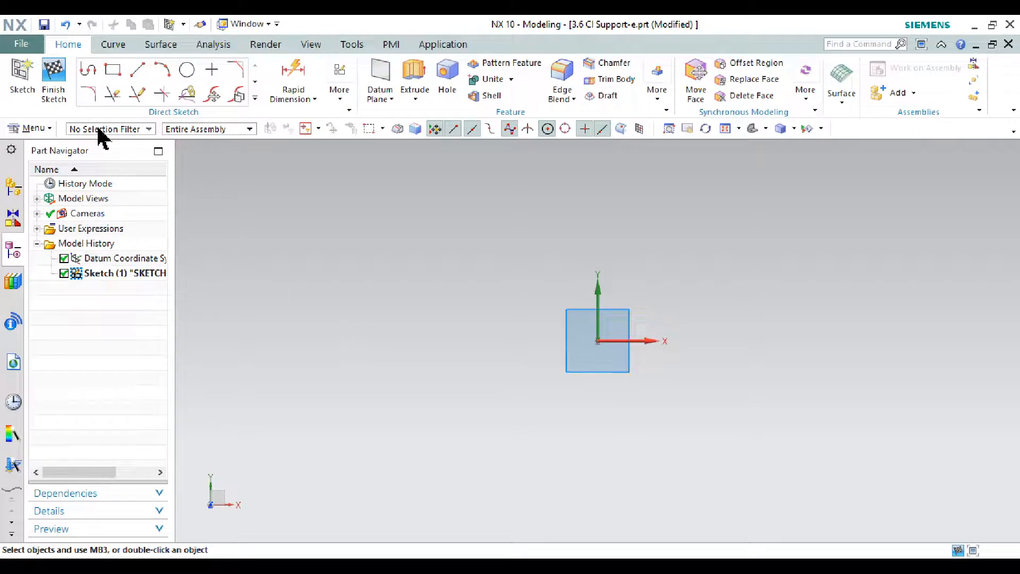
{"action": "left_click", "coordinate": [94, 72]}
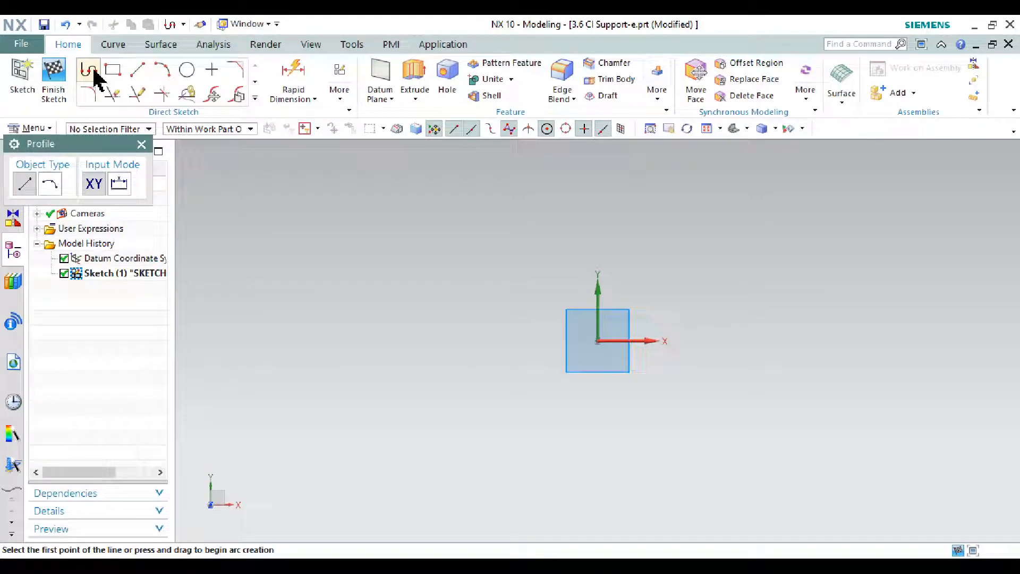
{"action": "left_click", "coordinate": [599, 341]}
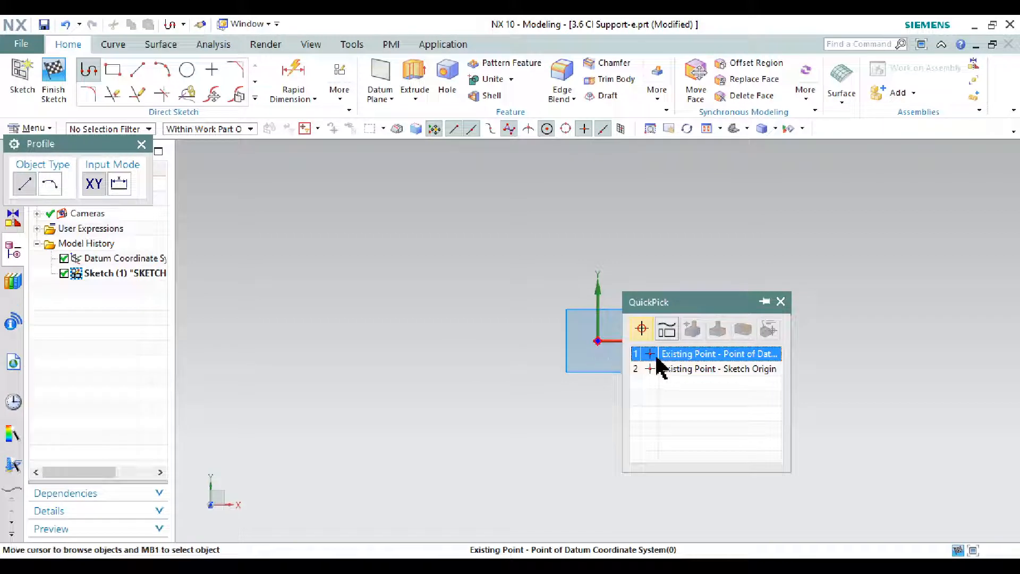
{"action": "left_click", "coordinate": [780, 301]}
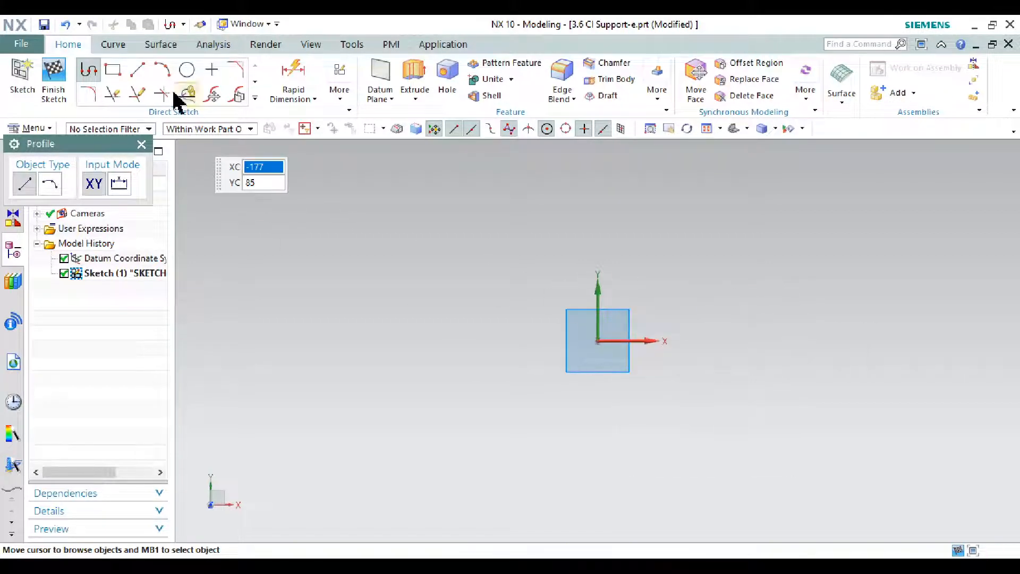
Step: Draw a rectangle from its centre at the sketch origin, about 103 mm wide and 98 mm high
{"action": "left_click", "coordinate": [112, 74]}
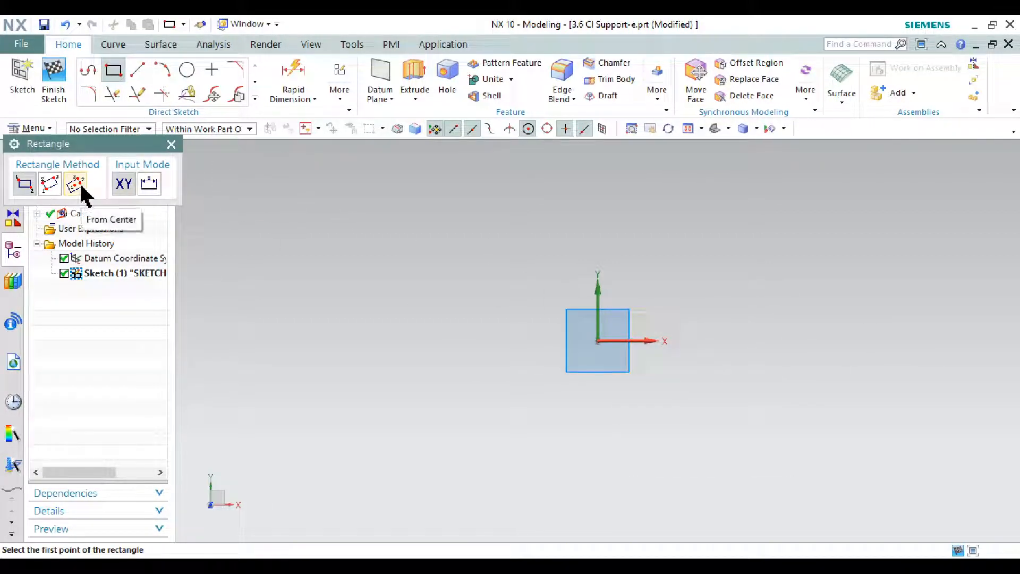
{"action": "left_click", "coordinate": [76, 184]}
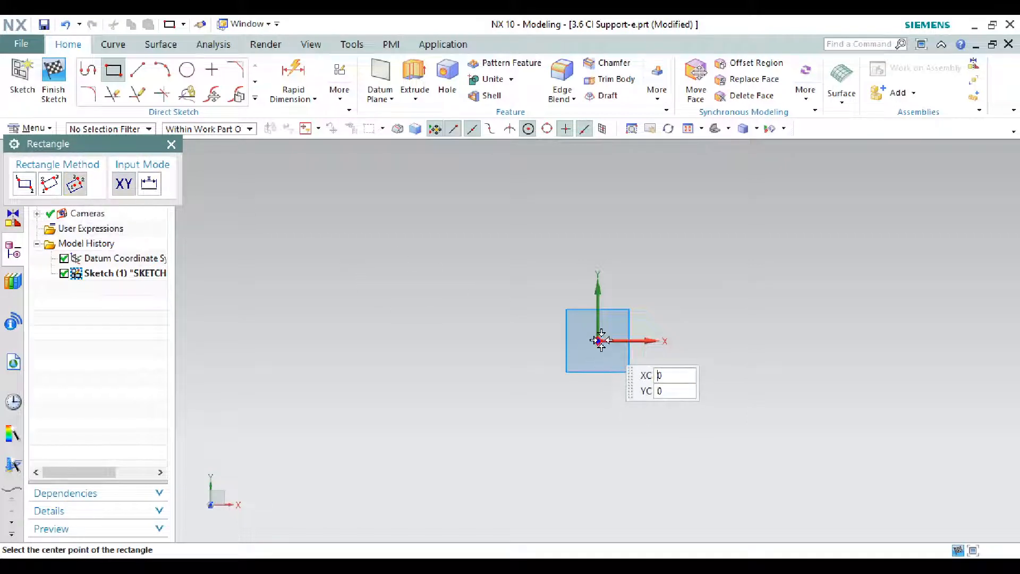
{"action": "left_click", "coordinate": [597, 341]}
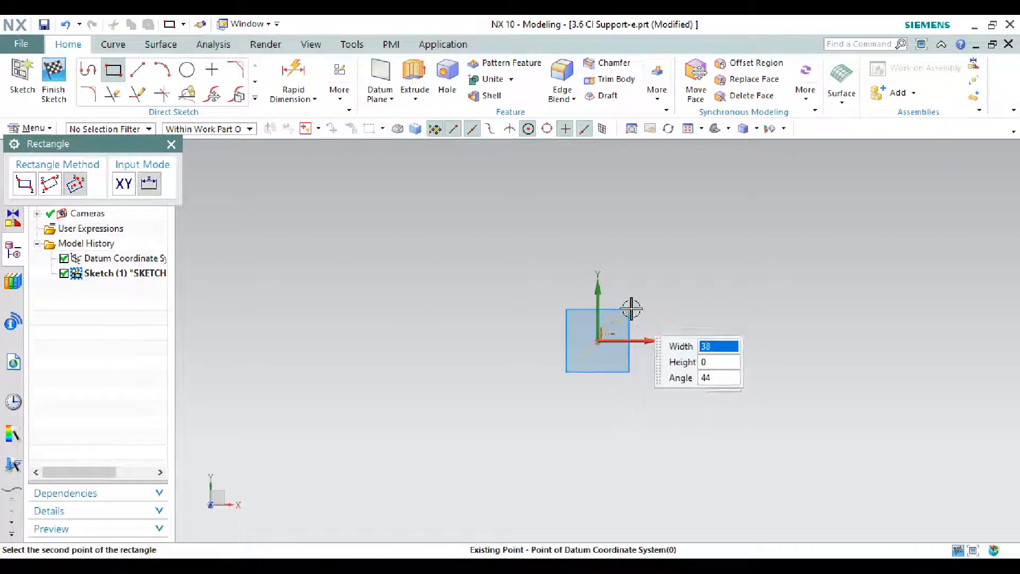
{"action": "left_click", "coordinate": [597, 228]}
{"action": "left_click", "coordinate": [716, 271]}
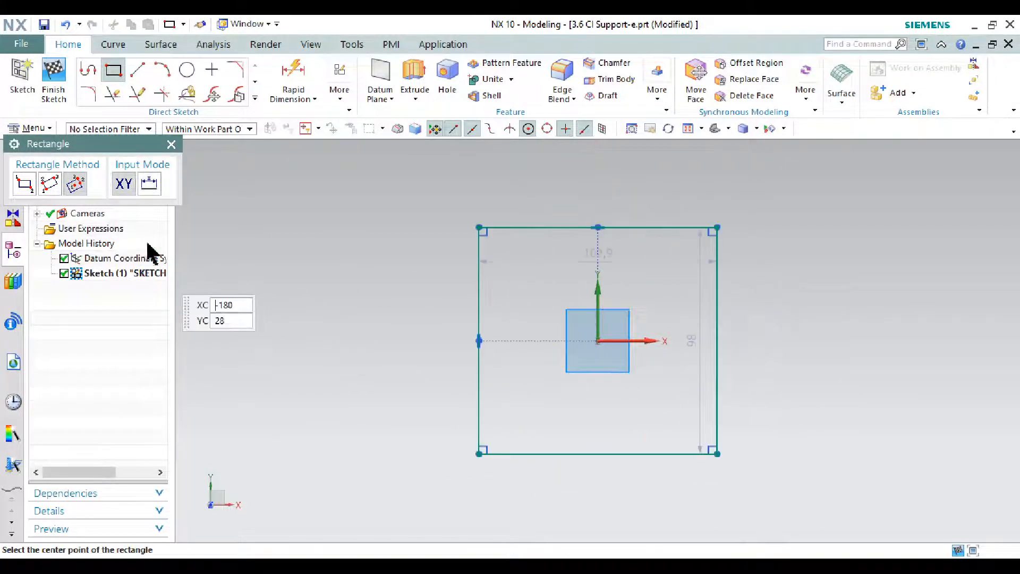
{"action": "left_click", "coordinate": [171, 144]}
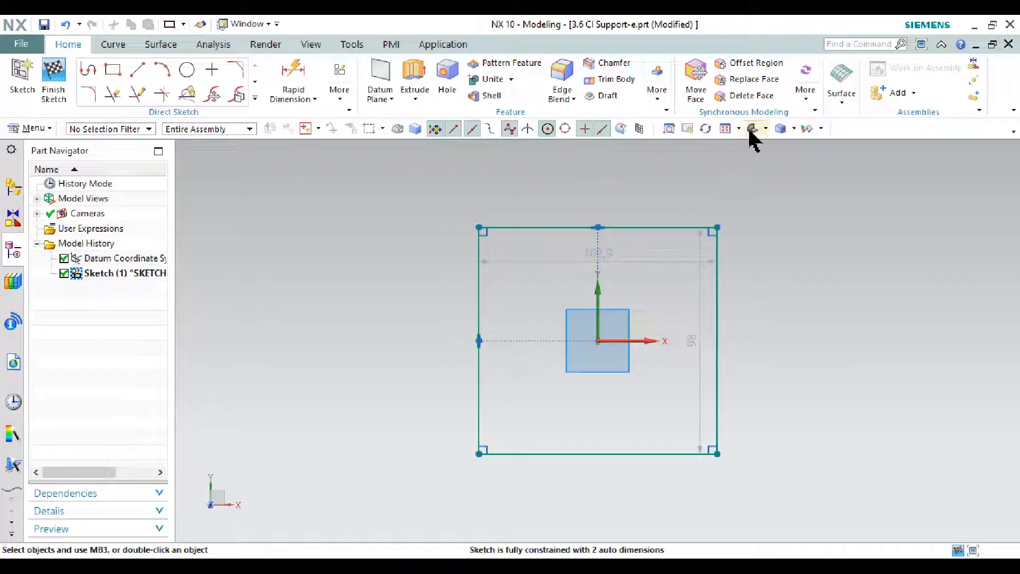
Step: Draw a line parallel to the X axis just inside the rectangle's +Y edge, extending past both adjacent sides
{"action": "left_click", "coordinate": [753, 130]}
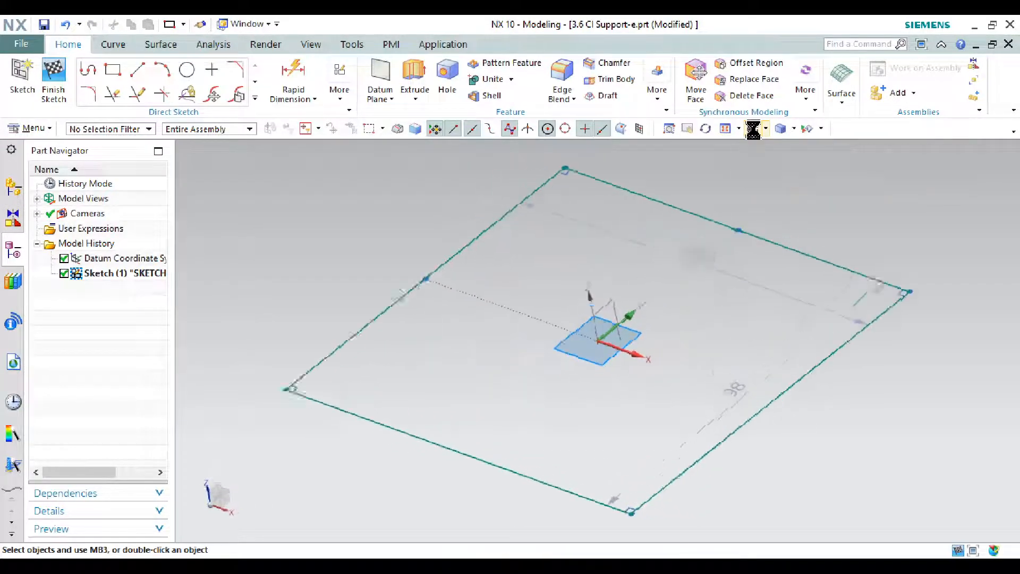
{"action": "left_click", "coordinate": [137, 70]}
{"action": "left_click", "coordinate": [497, 198]}
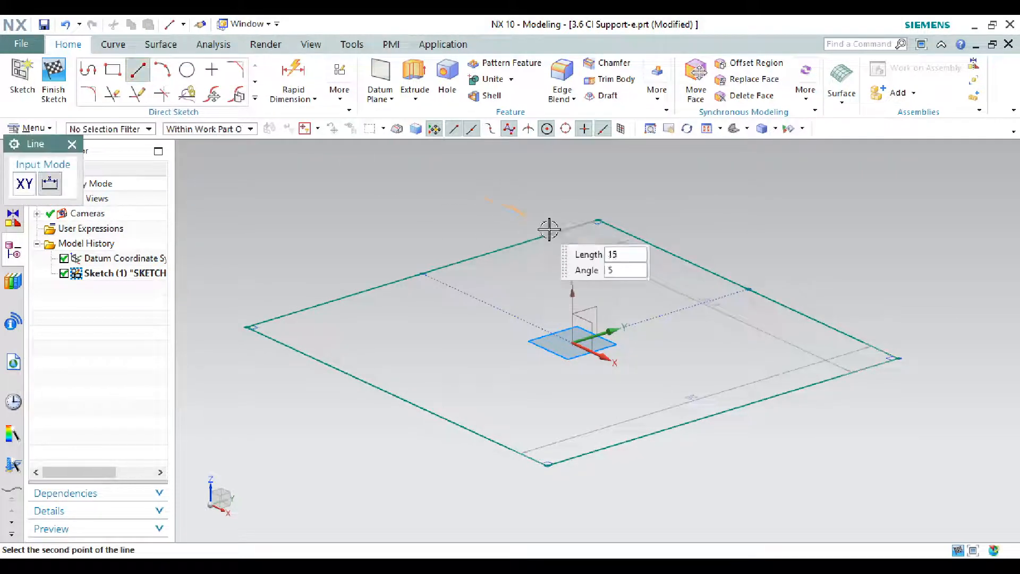
{"action": "left_click", "coordinate": [903, 393]}
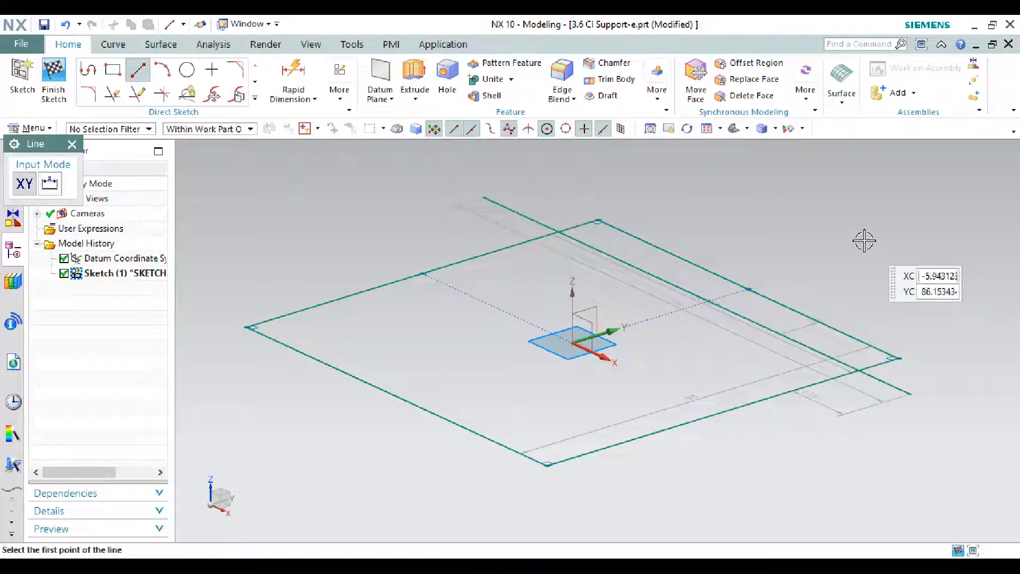
{"action": "right_click", "coordinate": [864, 240]}
{"action": "left_click", "coordinate": [905, 232]}
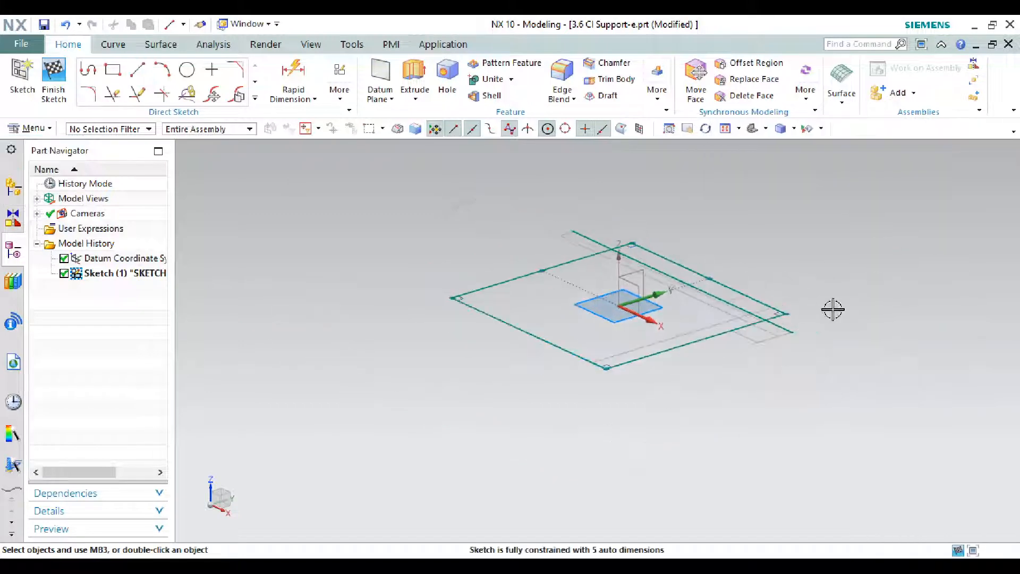
Step: Mark the 10 mm upright wall thickness in red on the captured drawing and return to the NX sketch
{"action": "scroll", "coordinate": [804, 309], "scroll_direction": "up", "scroll_amount": 2}
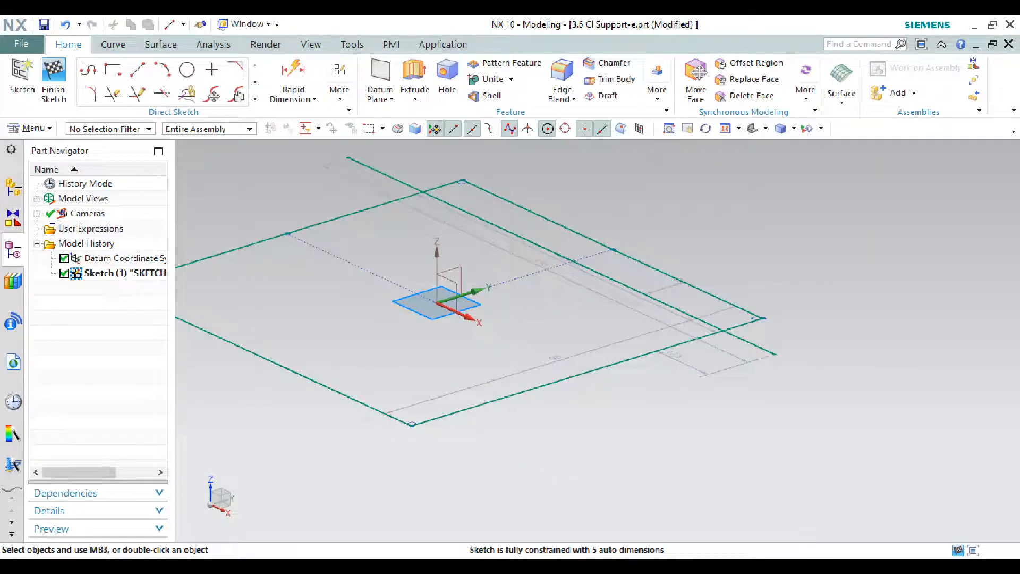
{"action": "key", "text": "alt+Tab"}
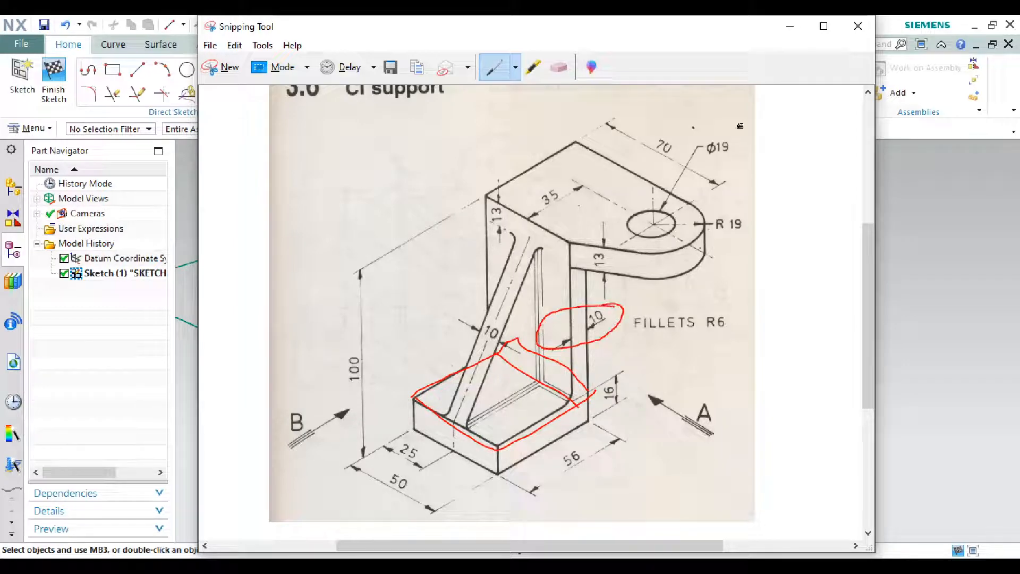
{"action": "left_click", "coordinate": [790, 26]}
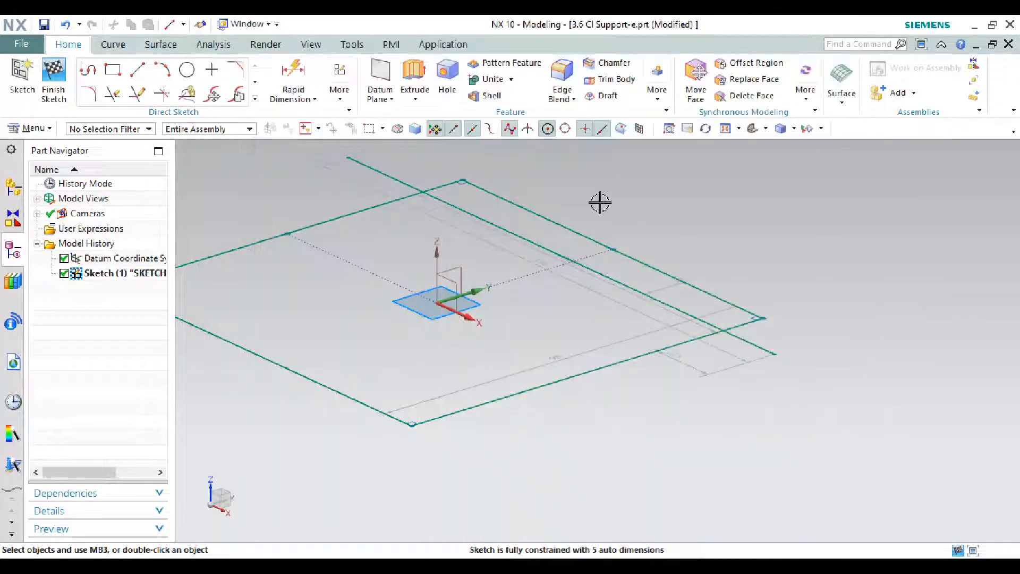
Step: Dimension the distance between the inner line and the rectangle's +Y edge with Rapid Dimension and set it to 10 mm
{"action": "left_click", "coordinate": [300, 79]}
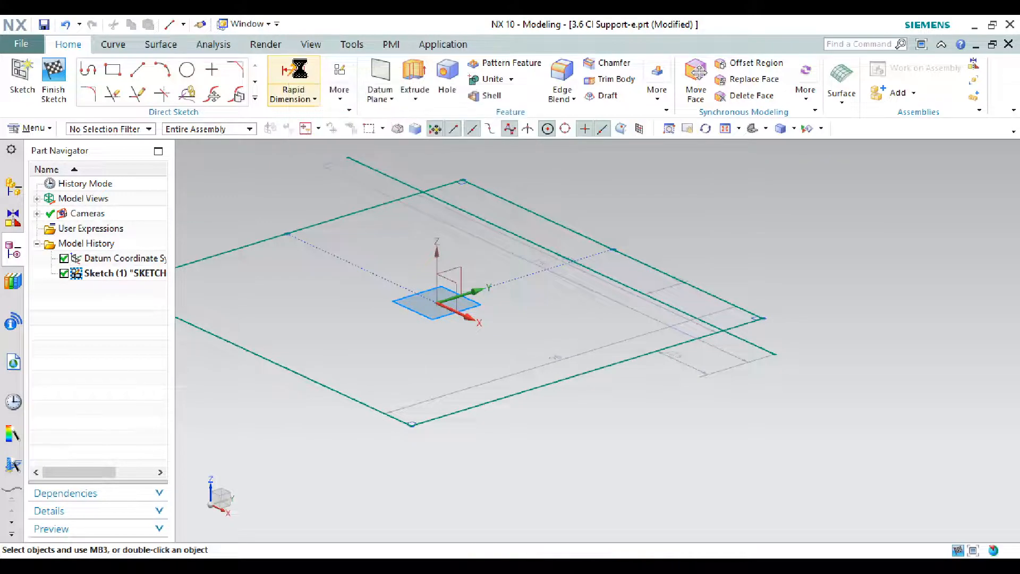
{"action": "left_click", "coordinate": [630, 265]}
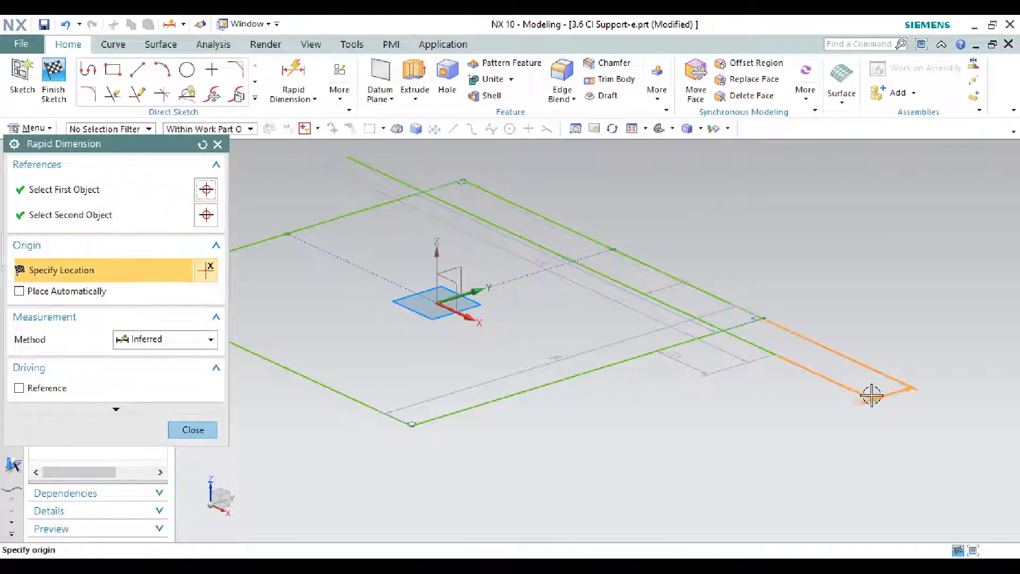
{"action": "left_click", "coordinate": [870, 394]}
{"action": "double_click", "coordinate": [906, 394]}
{"action": "scroll", "coordinate": [906, 394], "scroll_direction": "up", "scroll_amount": 3}
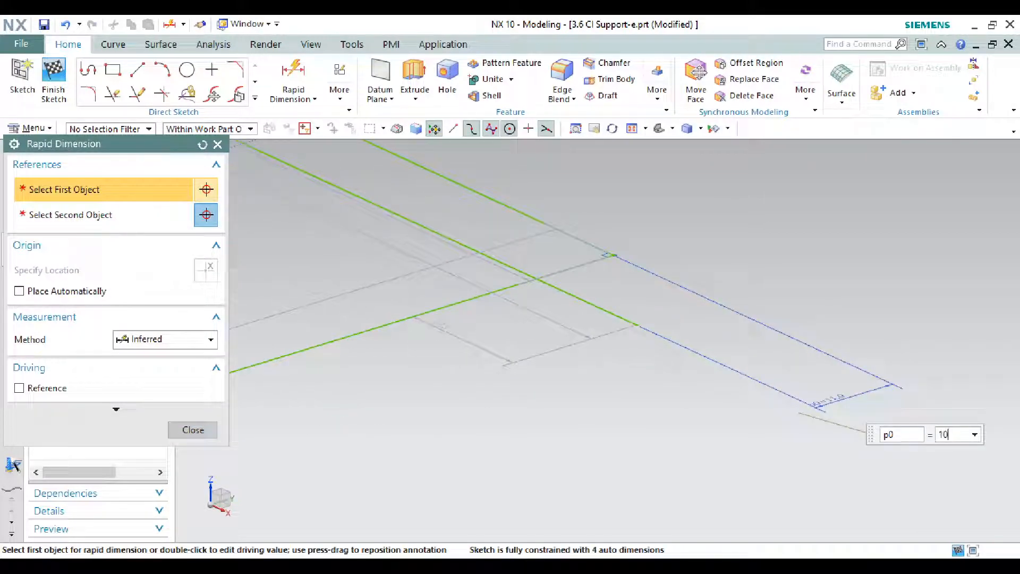
{"action": "type", "text": "10"}
{"action": "key", "text": "Return"}
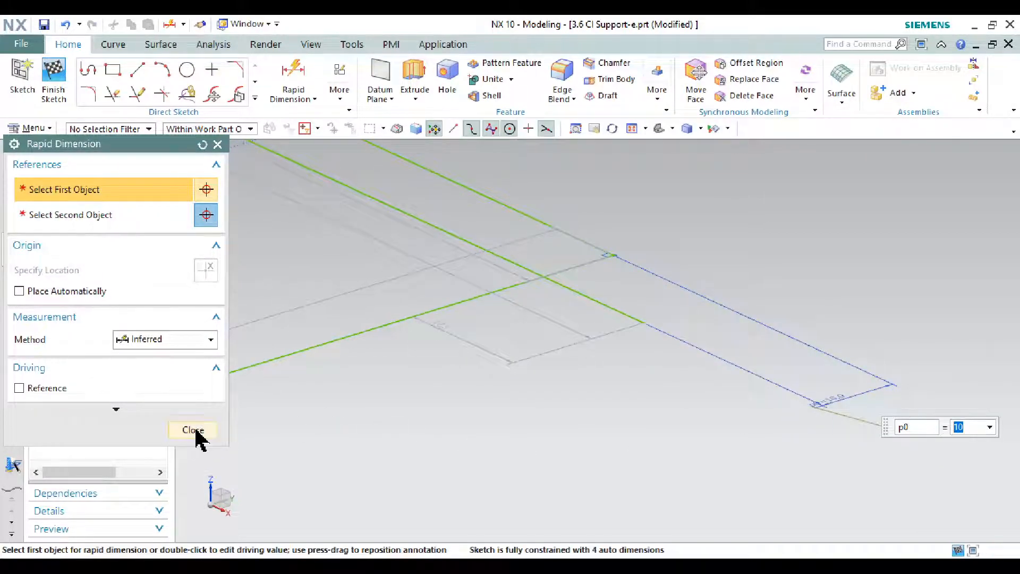
{"action": "left_click", "coordinate": [193, 430]}
{"action": "scroll", "coordinate": [685, 393], "scroll_direction": "down", "scroll_amount": 3}
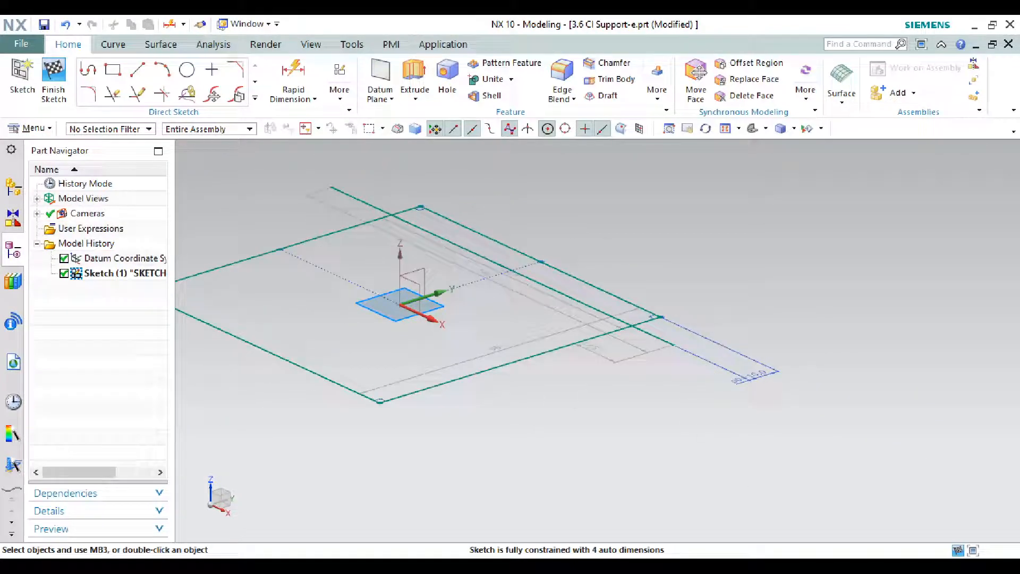
Step: Circle the 56 mm base length in red on the captured drawing and return to the NX sketch
{"action": "key", "text": "alt+Tab"}
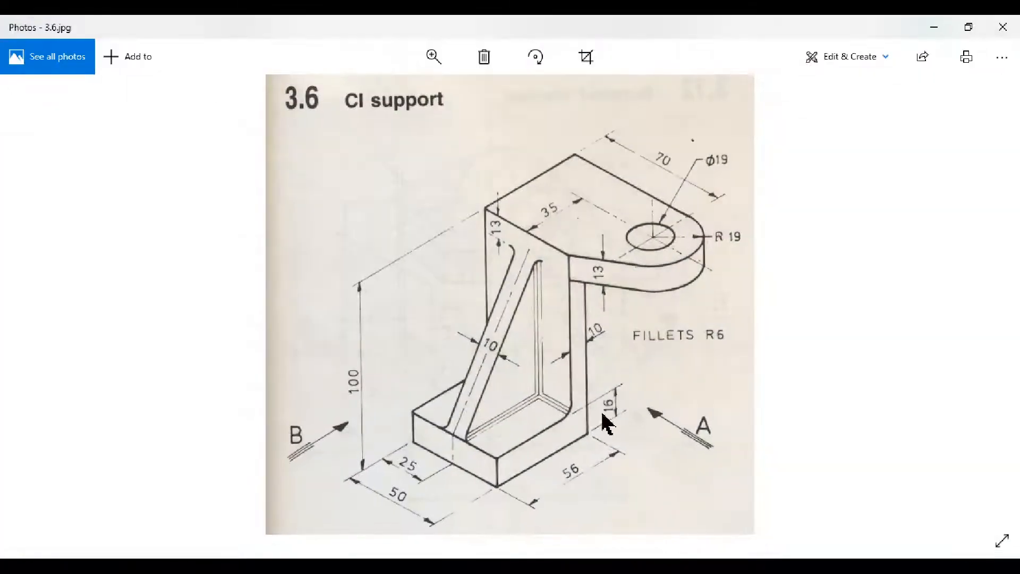
{"action": "left_click", "coordinate": [934, 27]}
{"action": "left_click", "coordinate": [552, 566]}
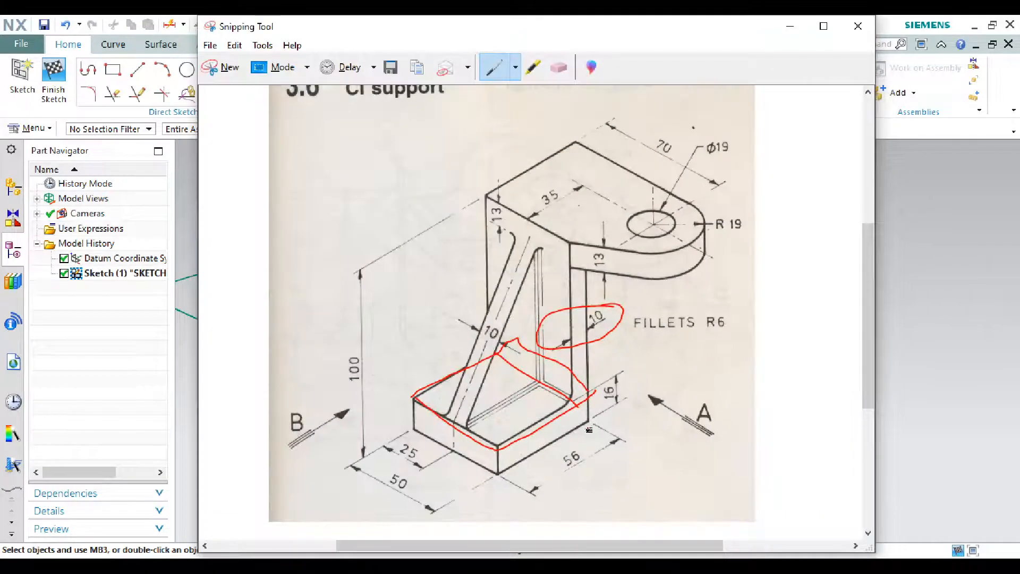
{"action": "mouse_move", "coordinate": [535, 448]}
{"action": "left_mouse_down"}
{"action": "mouse_move", "coordinate": [571, 516]}
{"action": "mouse_move", "coordinate": [622, 404]}
{"action": "mouse_move", "coordinate": [484, 513]}
{"action": "left_mouse_up"}
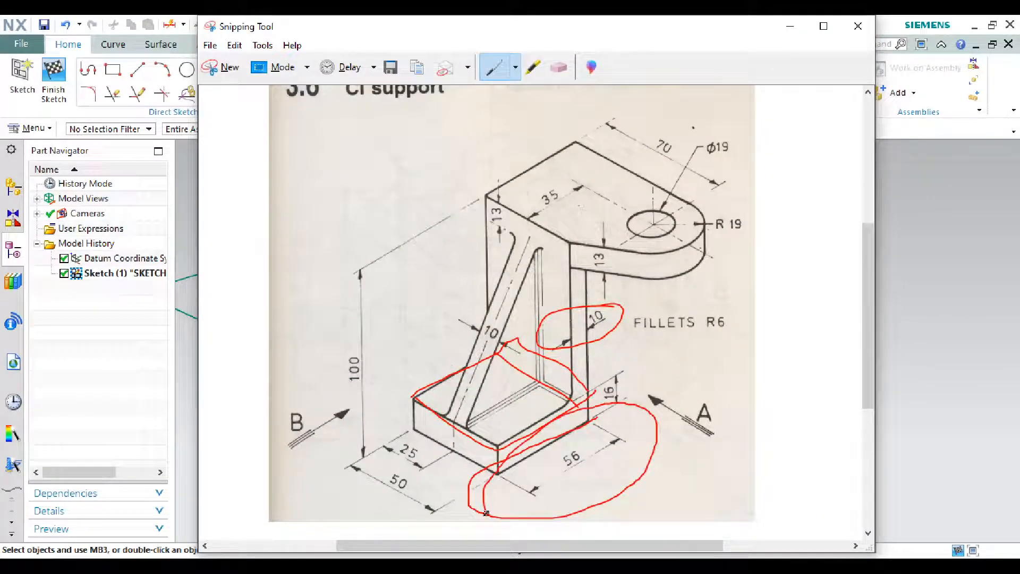
{"action": "left_click", "coordinate": [790, 26]}
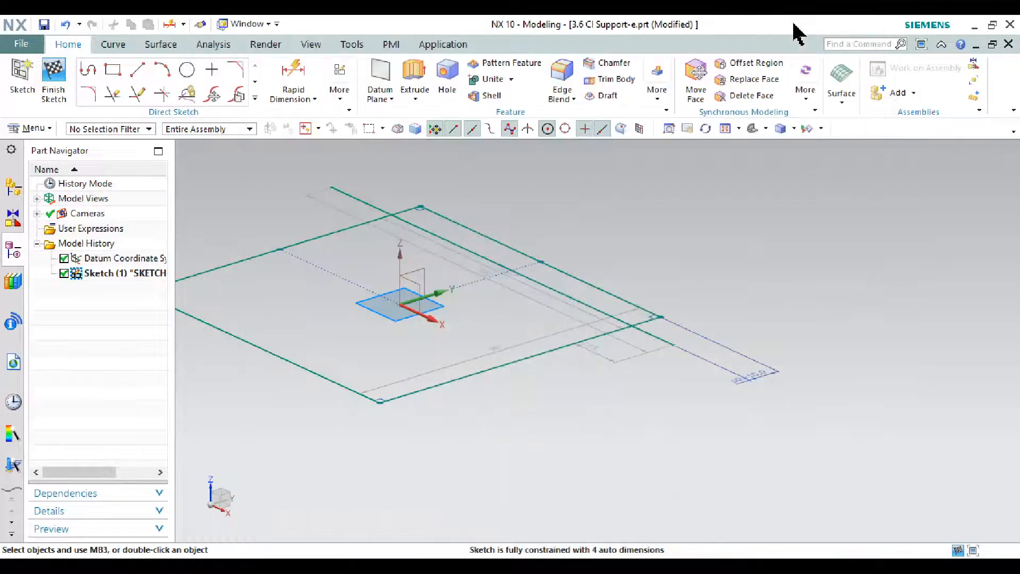
Step: Dimension the distance between the rectangle's -Y and +Y edges with Rapid Dimension and set it to 56 mm
{"action": "left_click", "coordinate": [289, 80]}
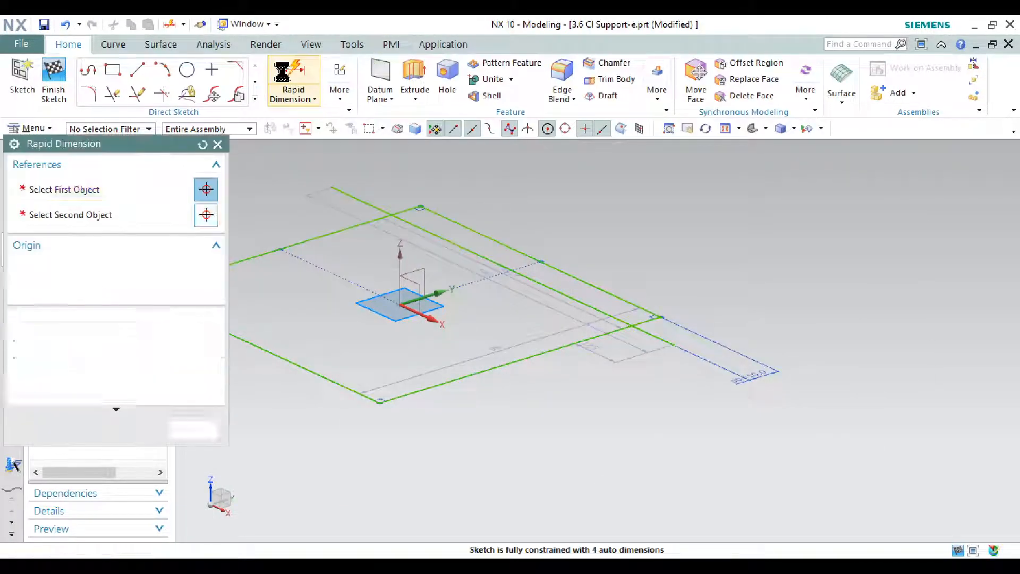
{"action": "left_click", "coordinate": [351, 387]}
{"action": "left_click", "coordinate": [585, 282]}
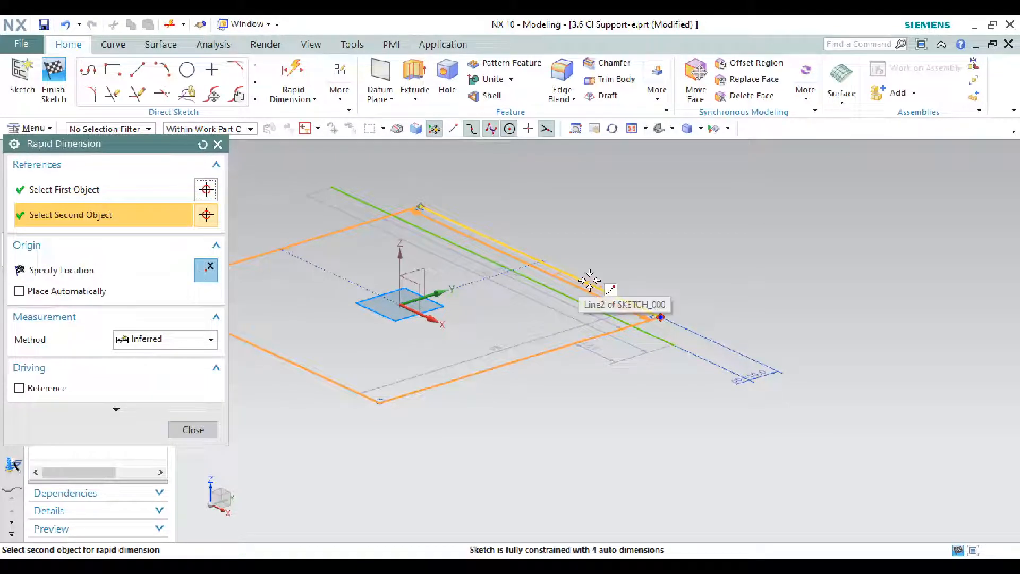
{"action": "left_click", "coordinate": [724, 457]}
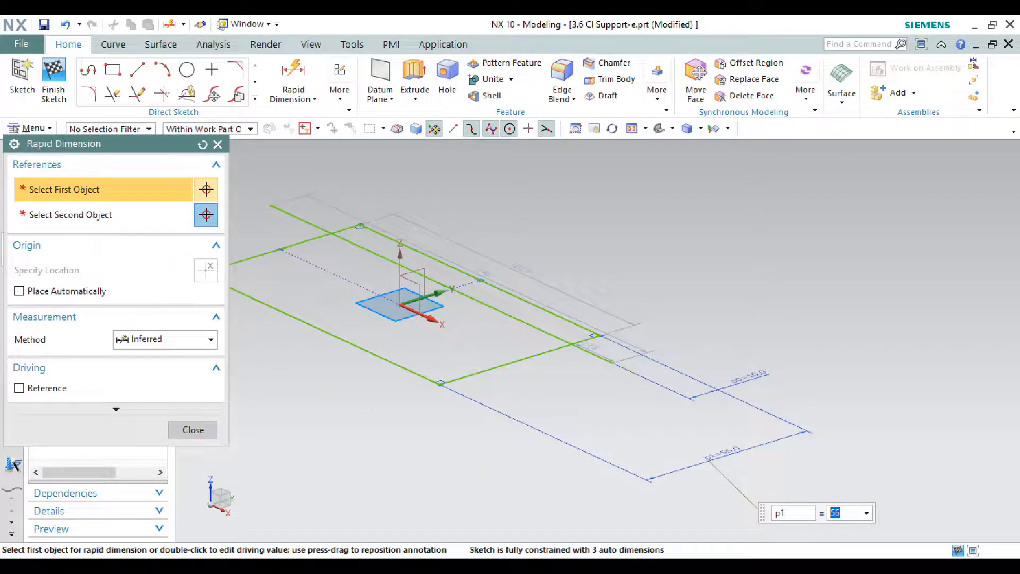
Step: Circle the 50 mm base width in red on the captured drawing, return to NX and end Rapid Dimension
{"action": "key", "text": "alt+Tab"}
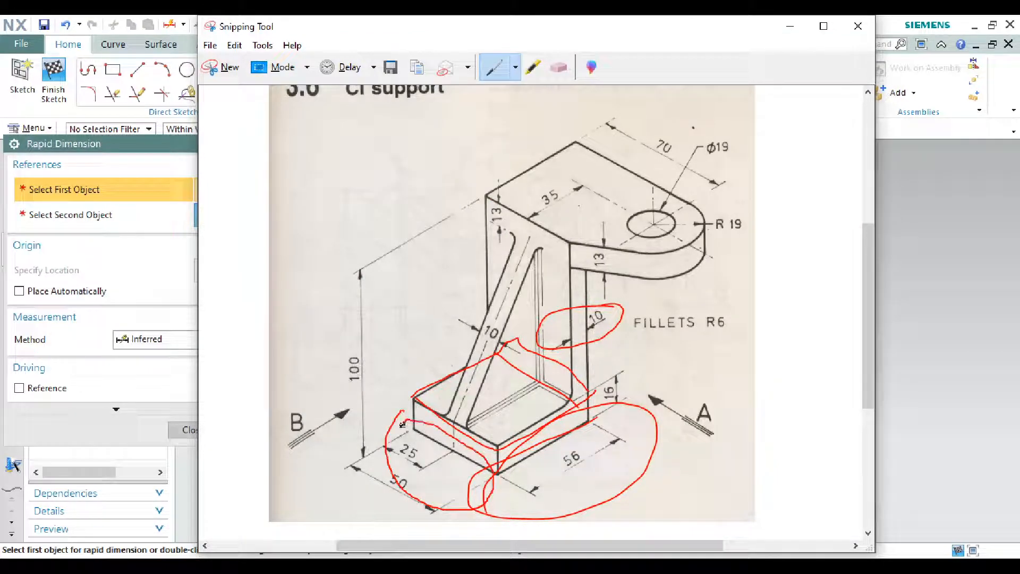
{"action": "left_click", "coordinate": [790, 26]}
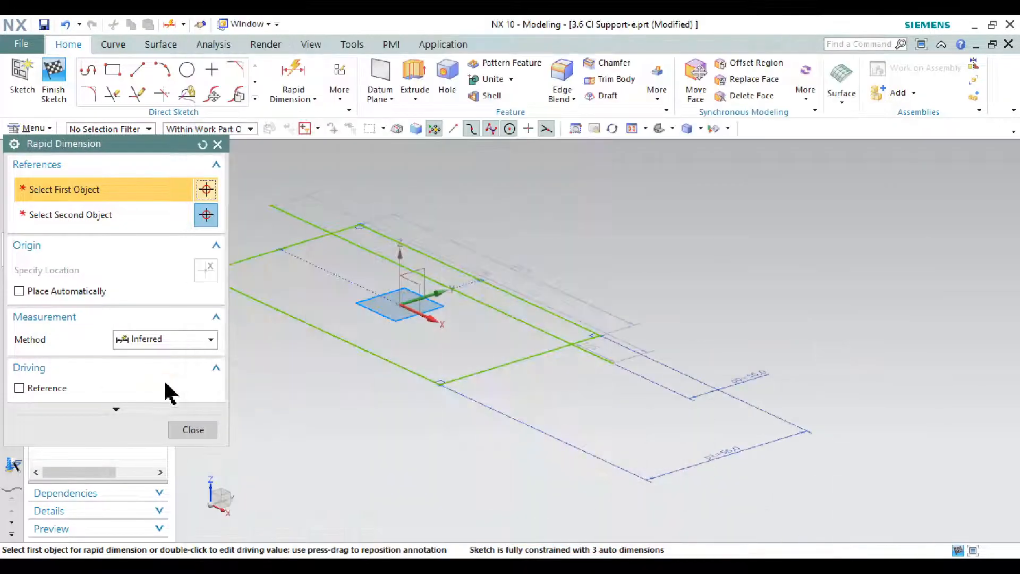
{"action": "left_click", "coordinate": [192, 429]}
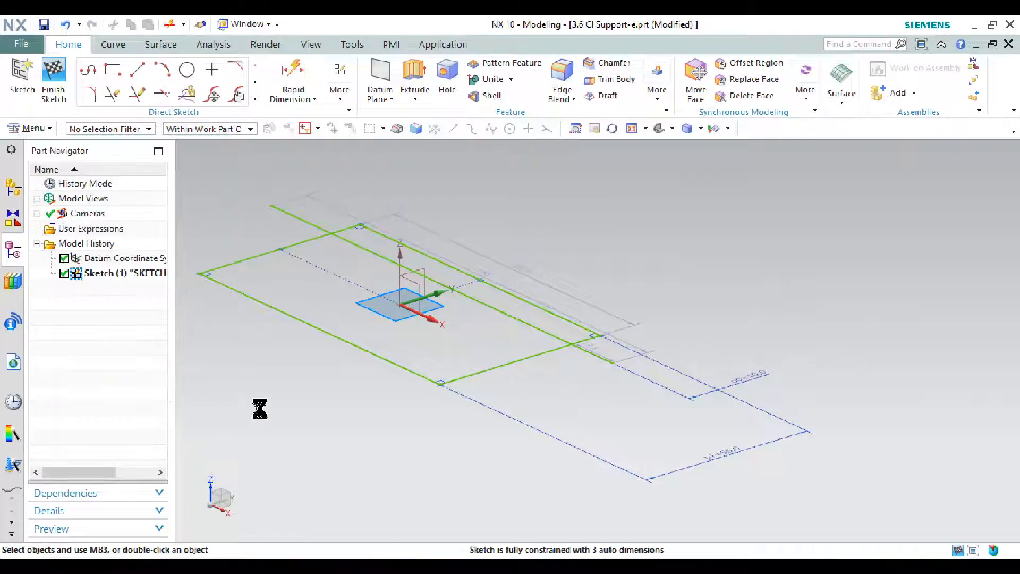
Step: Set the rectangle's width along the X axis to 50 mm by editing its automatic dimension
{"action": "double_click", "coordinate": [491, 262]}
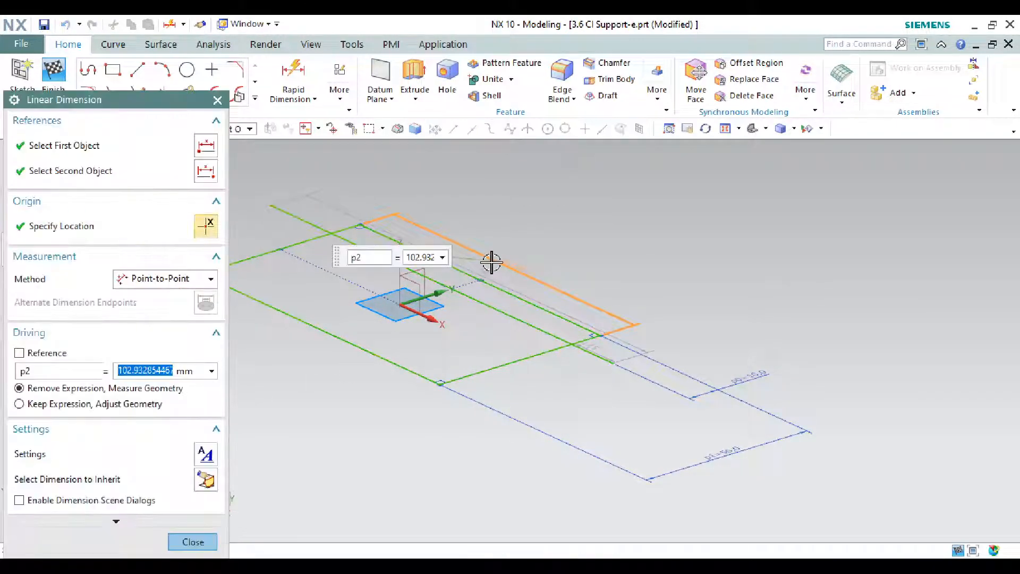
{"action": "type", "text": "50"}
{"action": "key", "text": "Return"}
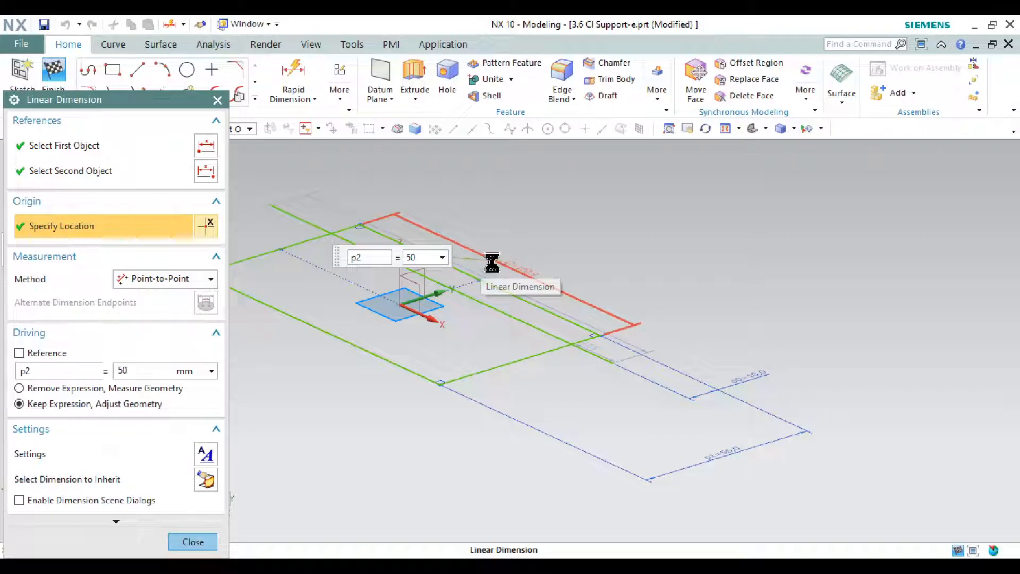
{"action": "left_click", "coordinate": [196, 542]}
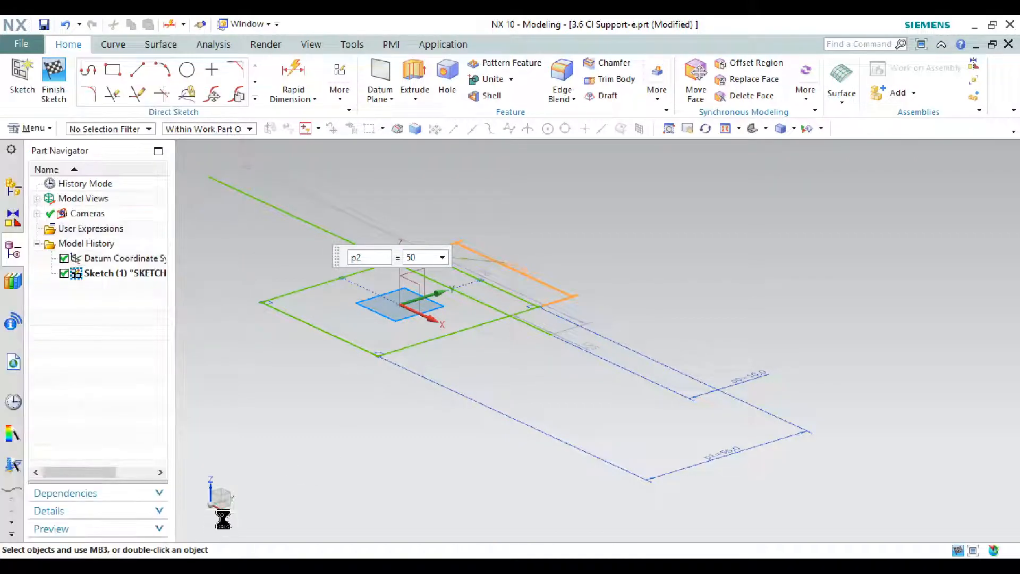
Step: Trim both ends of the inner line that extend past the rectangle's sides with Quick Trim
{"action": "left_click", "coordinate": [255, 98]}
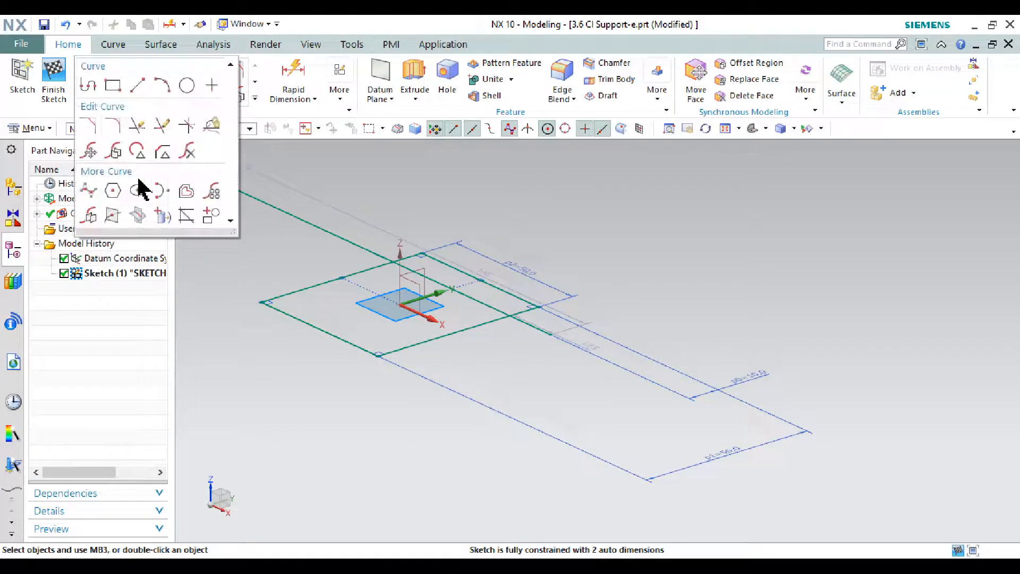
{"action": "left_click", "coordinate": [133, 129]}
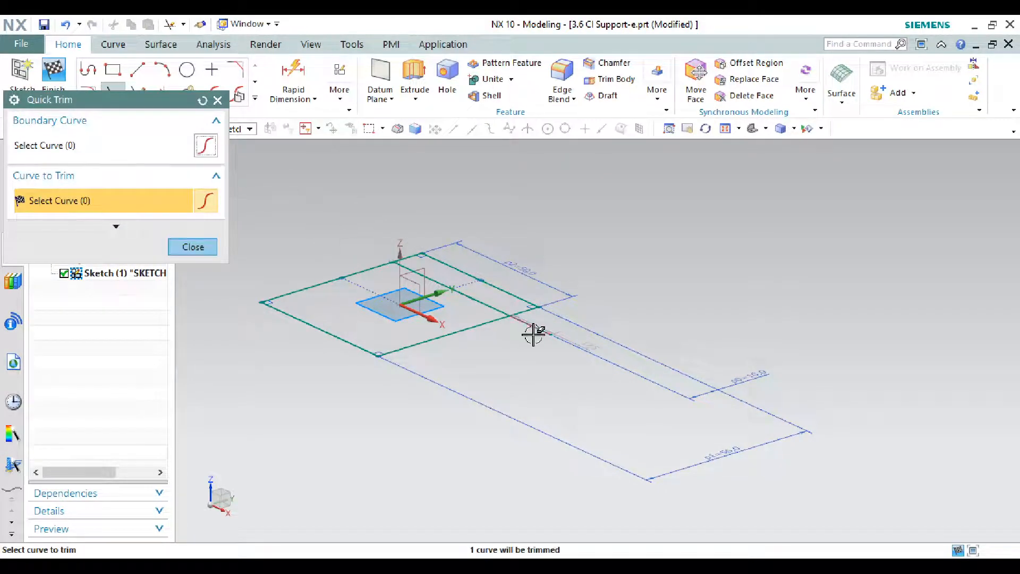
{"action": "scroll", "coordinate": [532, 332], "scroll_direction": "up", "scroll_amount": 5}
{"action": "left_click", "coordinate": [537, 315]}
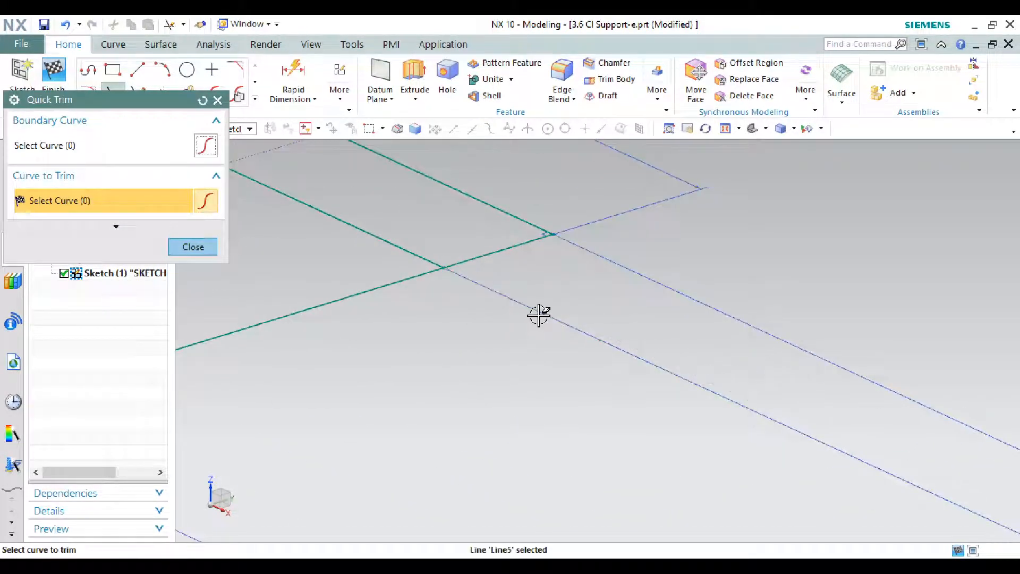
{"action": "scroll", "coordinate": [539, 315], "scroll_direction": "down", "scroll_amount": 5}
{"action": "left_click", "coordinate": [195, 249]}
{"action": "scroll", "coordinate": [599, 342], "scroll_direction": "down", "scroll_amount": 3}
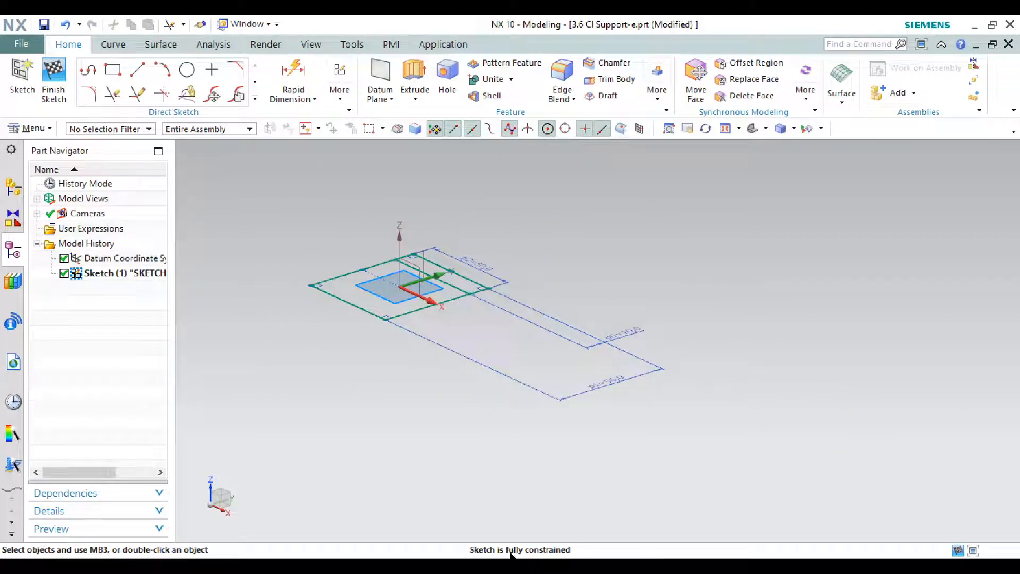
Step: Finish the sketch and start an Extrude with the rectangle's four outer lines as the section, leaving out the inner line
{"action": "left_click", "coordinate": [60, 82]}
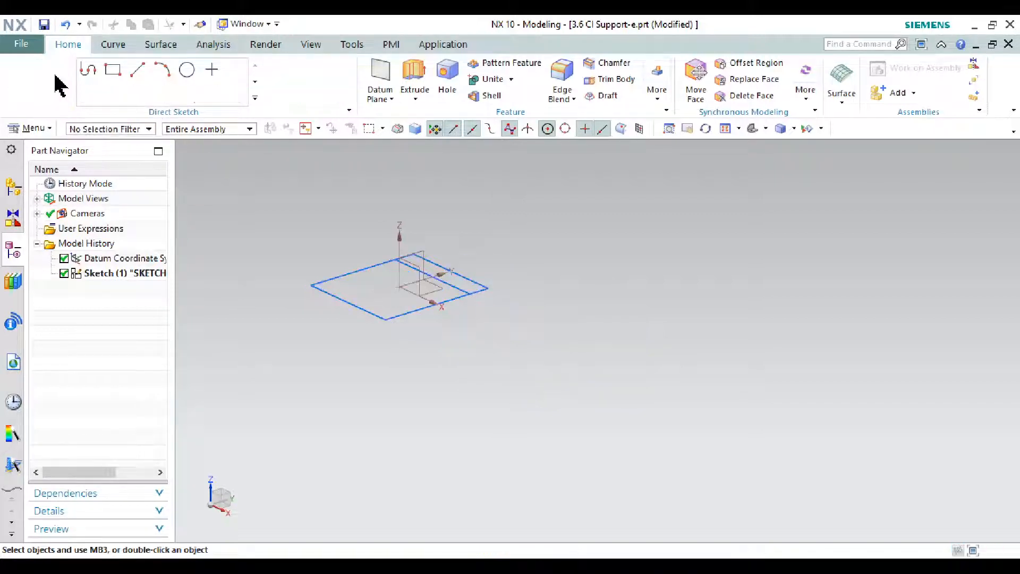
{"action": "left_click", "coordinate": [187, 77]}
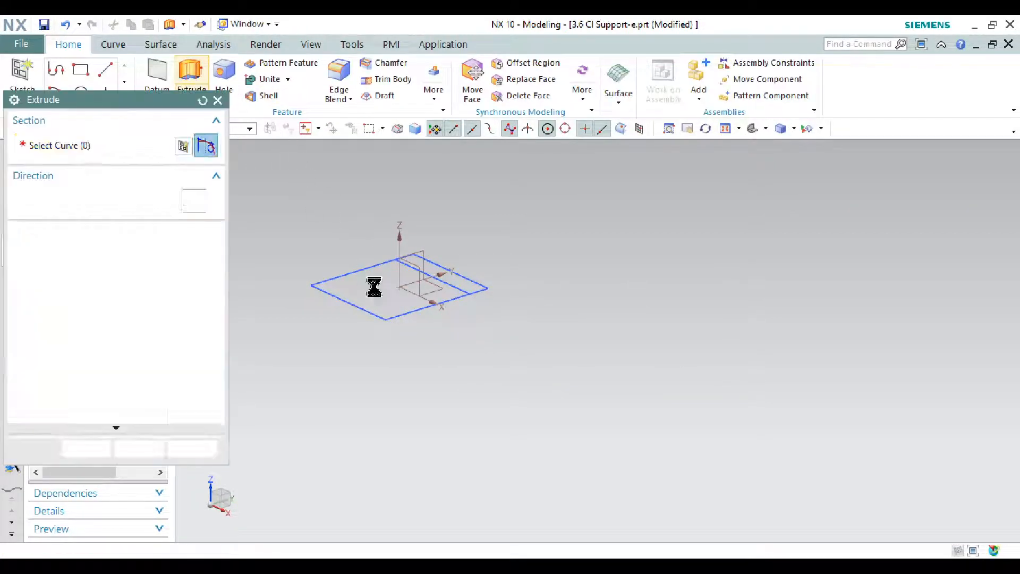
{"action": "left_click", "coordinate": [372, 253]}
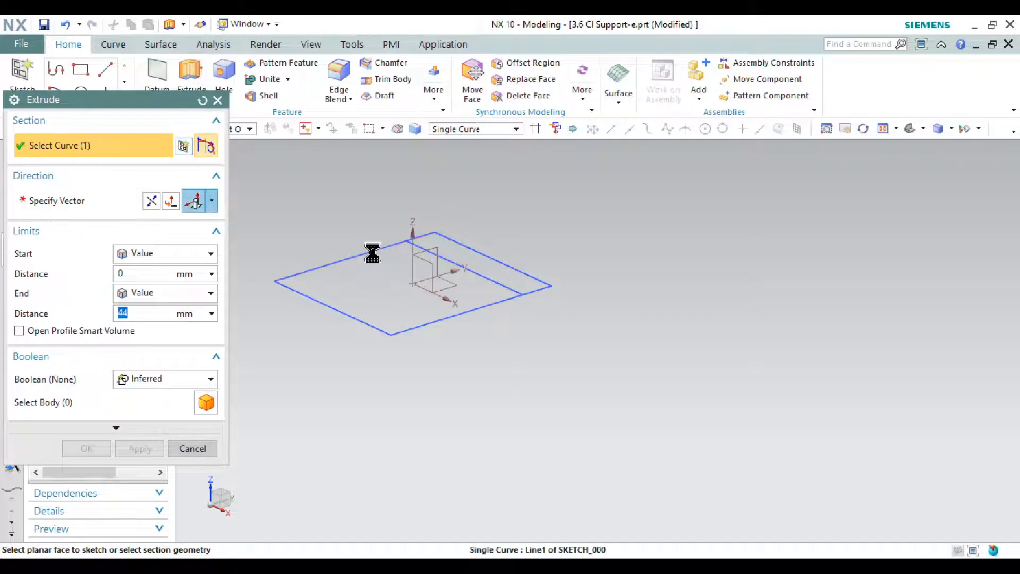
{"action": "left_click", "coordinate": [472, 254]}
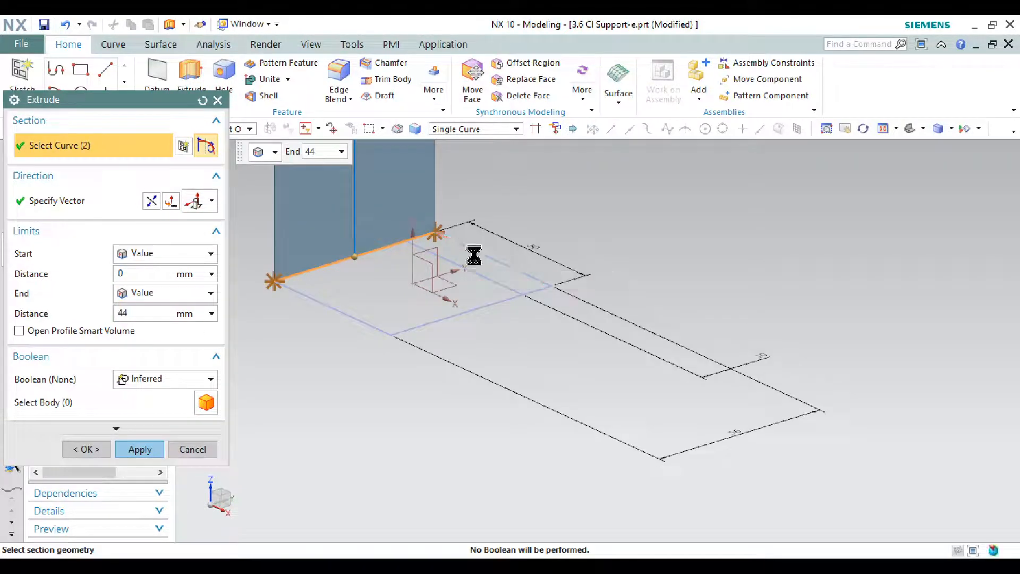
{"action": "left_click", "coordinate": [492, 298]}
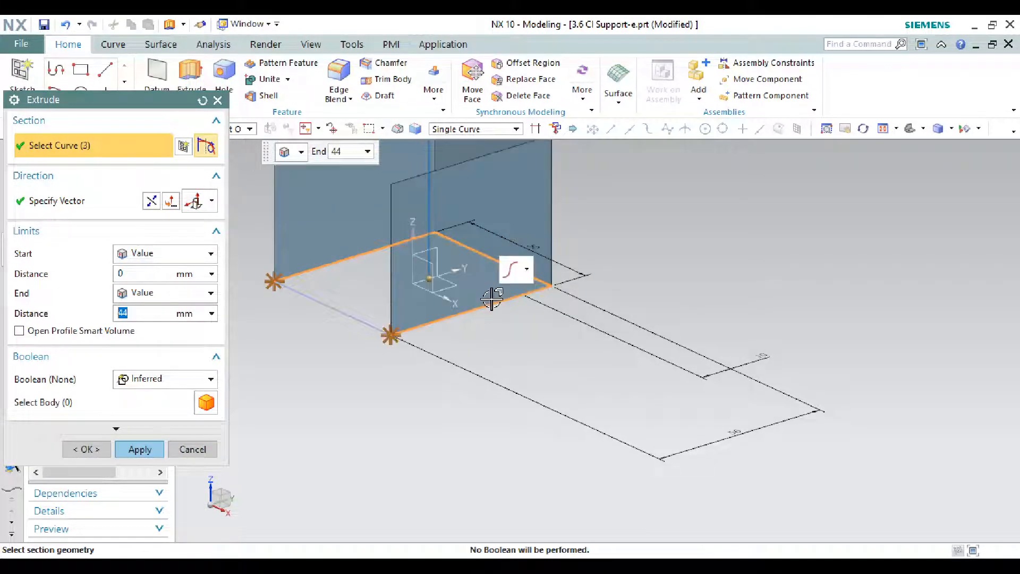
{"action": "left_click", "coordinate": [365, 321]}
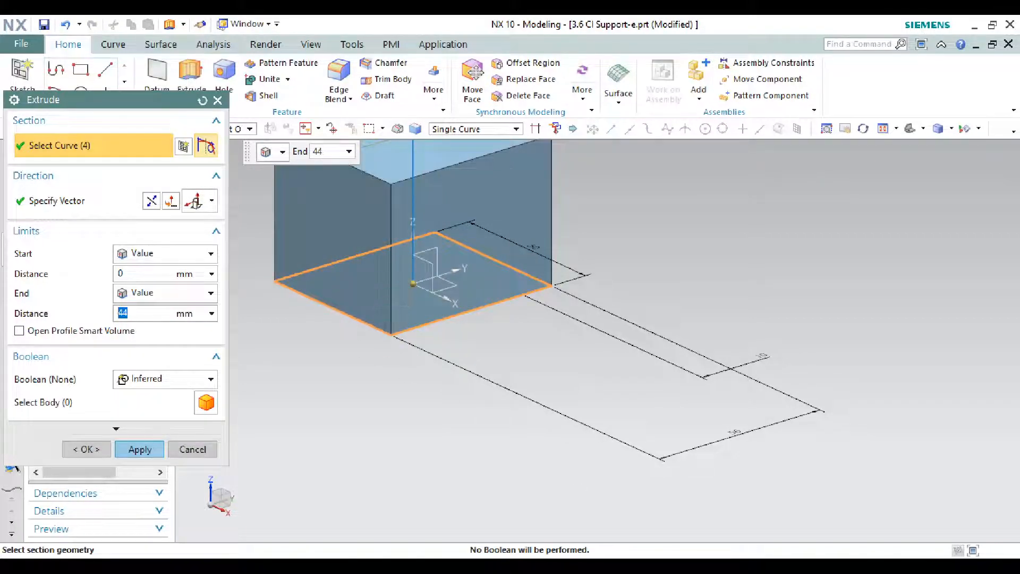
Step: Circle the 16 mm base thickness in red on the captured drawing and return to the extrusion in NX
{"action": "key", "text": "alt+Tab"}
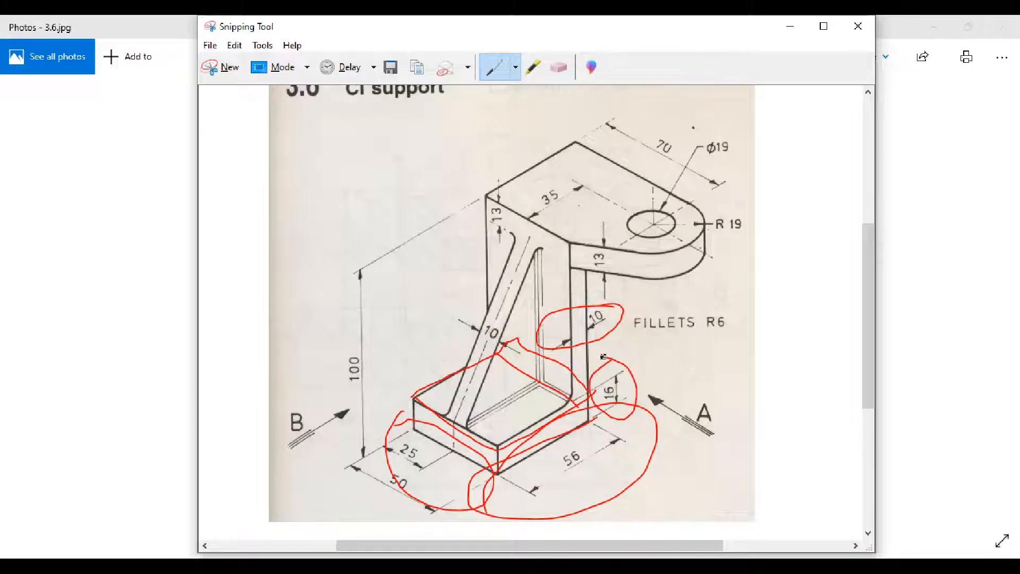
{"action": "left_click", "coordinate": [790, 26]}
{"action": "left_click", "coordinate": [925, 25]}
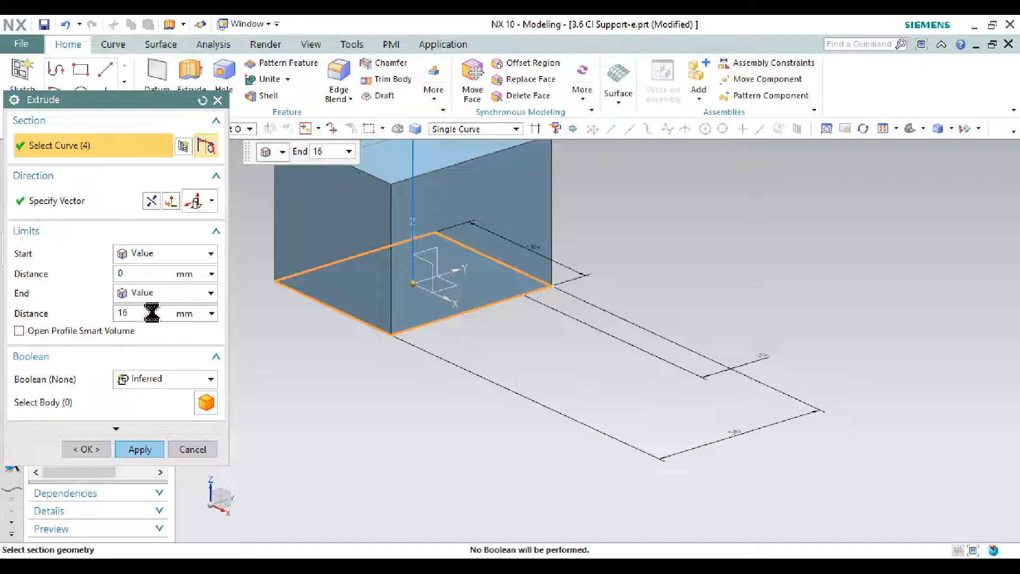
Step: Extrude the base rectangle from 0 to 16 mm and end the Extrude command
{"action": "key", "text": "Return"}
{"action": "left_click", "coordinate": [140, 449]}
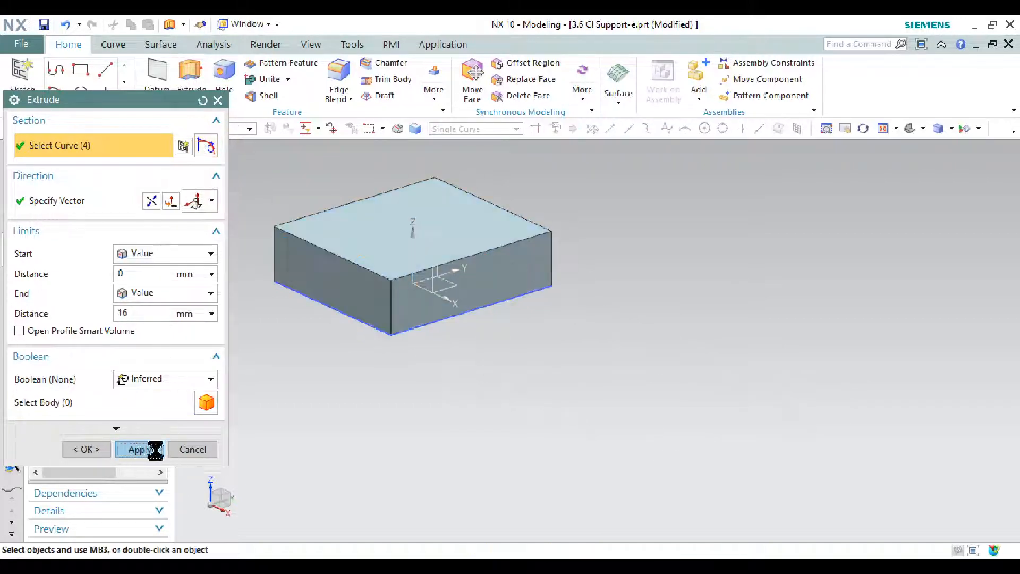
{"action": "left_click", "coordinate": [192, 449]}
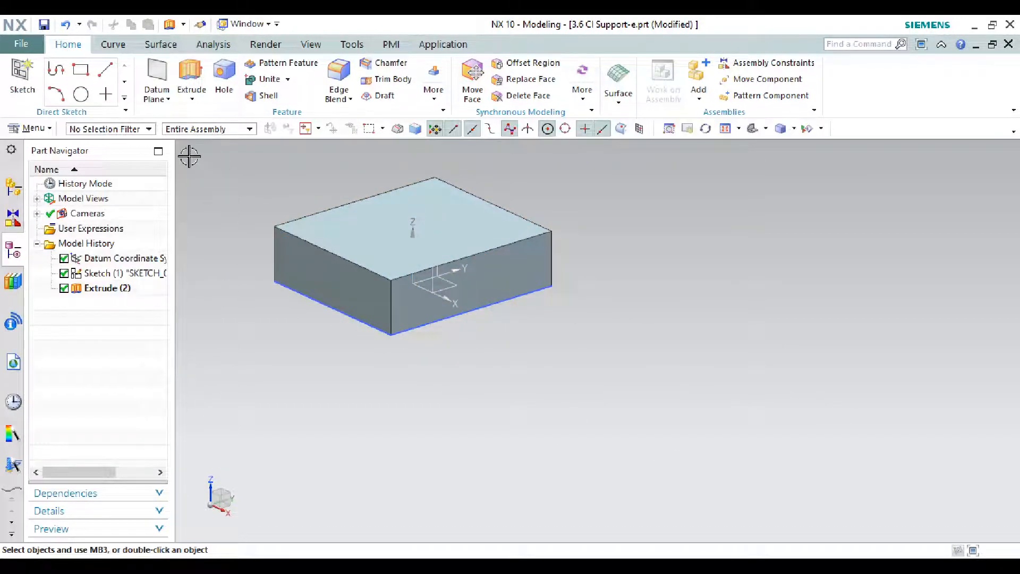
Step: Create a new sketch on the top face of the base block
{"action": "middle_click_drag", "start_coordinate": [576, 345], "coordinate": [545, 287]}
{"action": "middle_click_drag", "start_coordinate": [576, 344], "coordinate": [613, 416]}
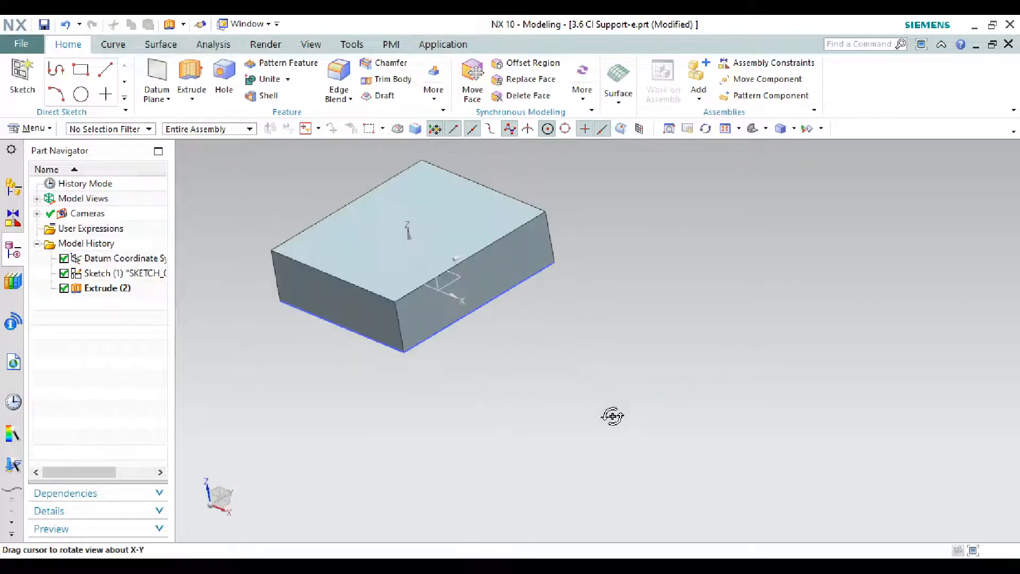
{"action": "left_click", "coordinate": [21, 79]}
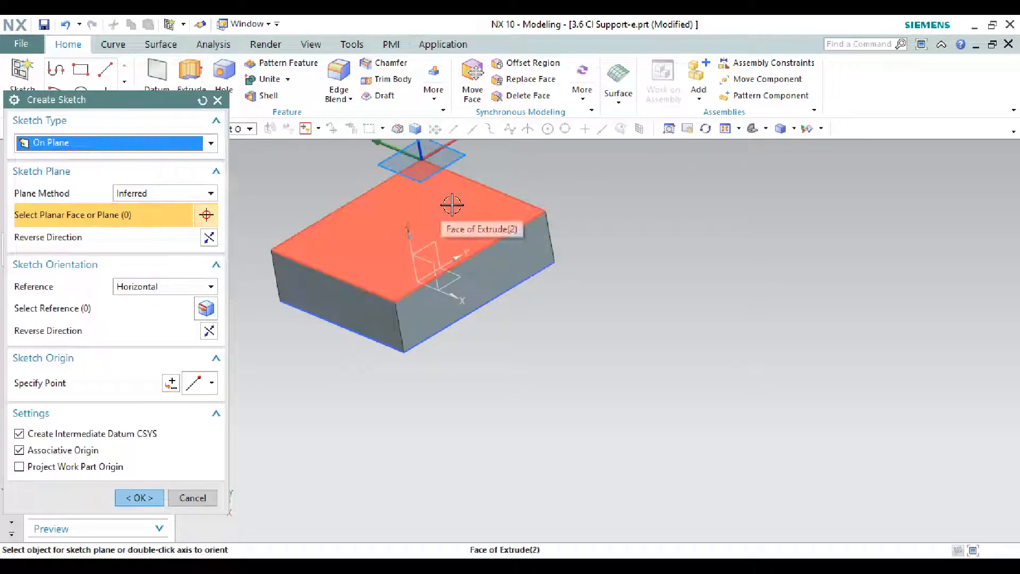
{"action": "left_click", "coordinate": [451, 204]}
{"action": "left_click", "coordinate": [137, 498]}
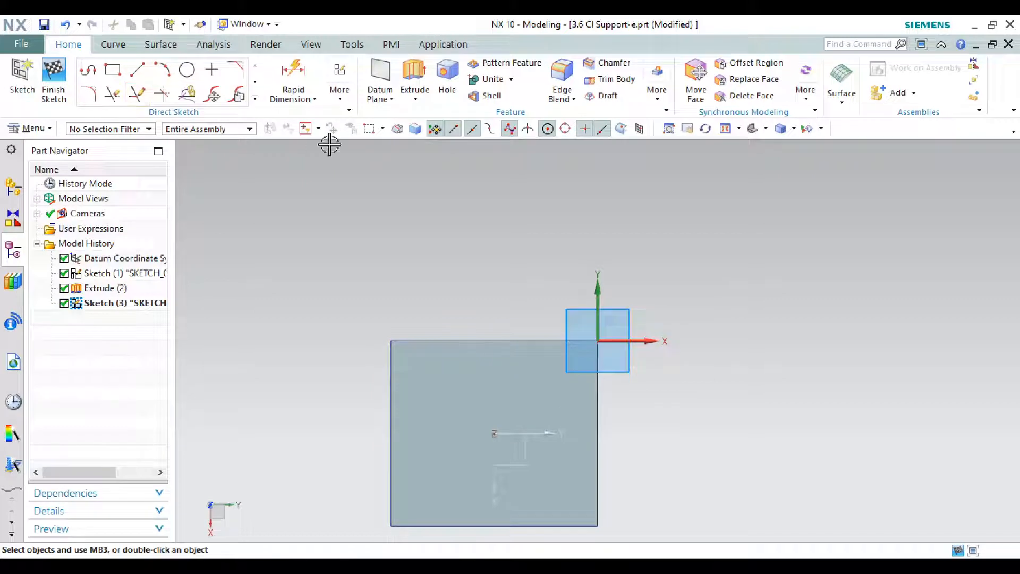
Step: Project the base sketch's inner line and the adjacent parallel outer line into the new sketch with Project Curve
{"action": "scroll", "coordinate": [604, 220], "scroll_direction": "down", "scroll_amount": 2}
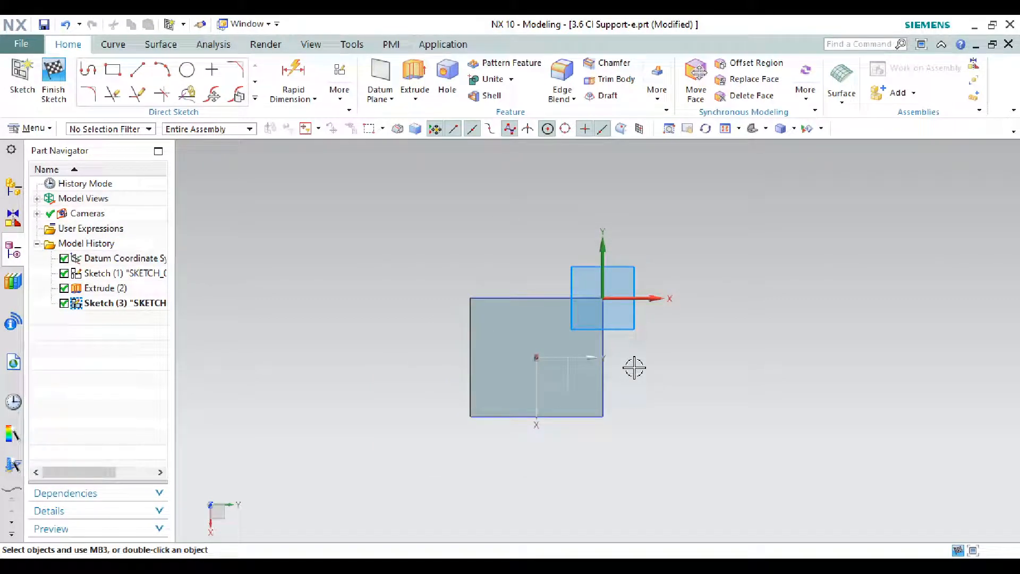
{"action": "middle_click_drag", "start_coordinate": [634, 368], "coordinate": [582, 253]}
{"action": "left_click", "coordinate": [255, 98]}
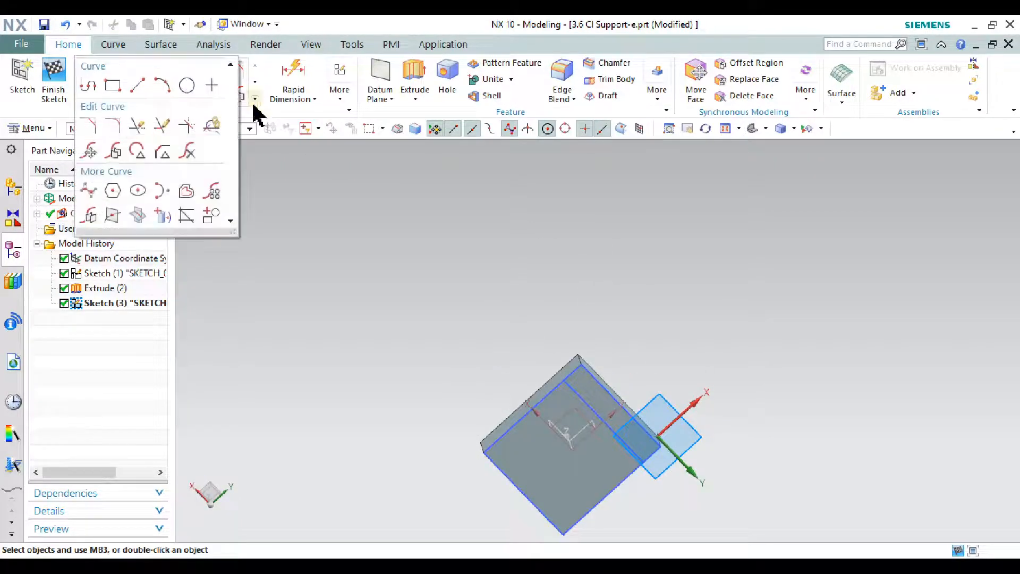
{"action": "left_click", "coordinate": [163, 217]}
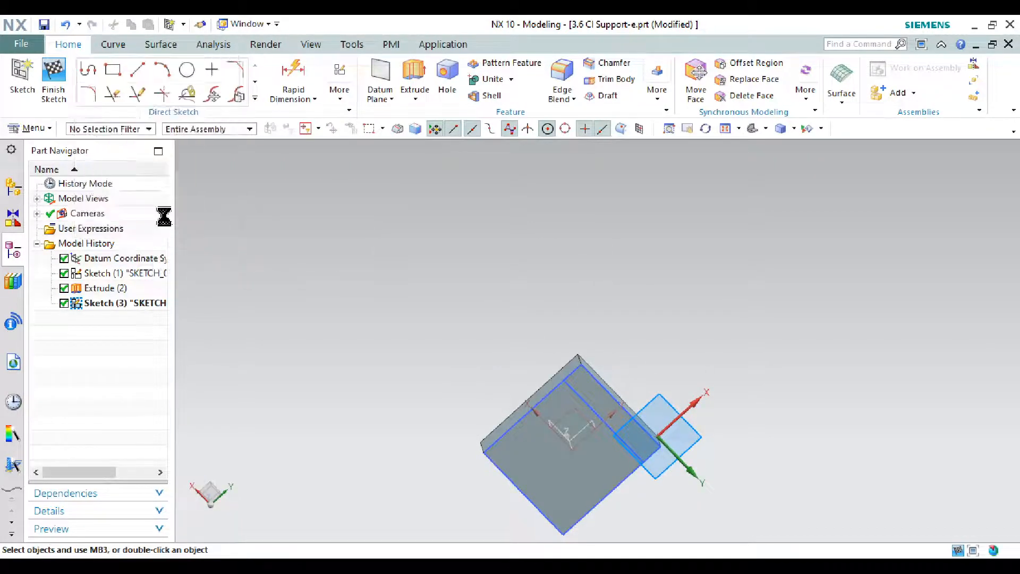
{"action": "scroll", "coordinate": [557, 387], "scroll_direction": "up", "scroll_amount": 2}
{"action": "left_click", "coordinate": [583, 402]}
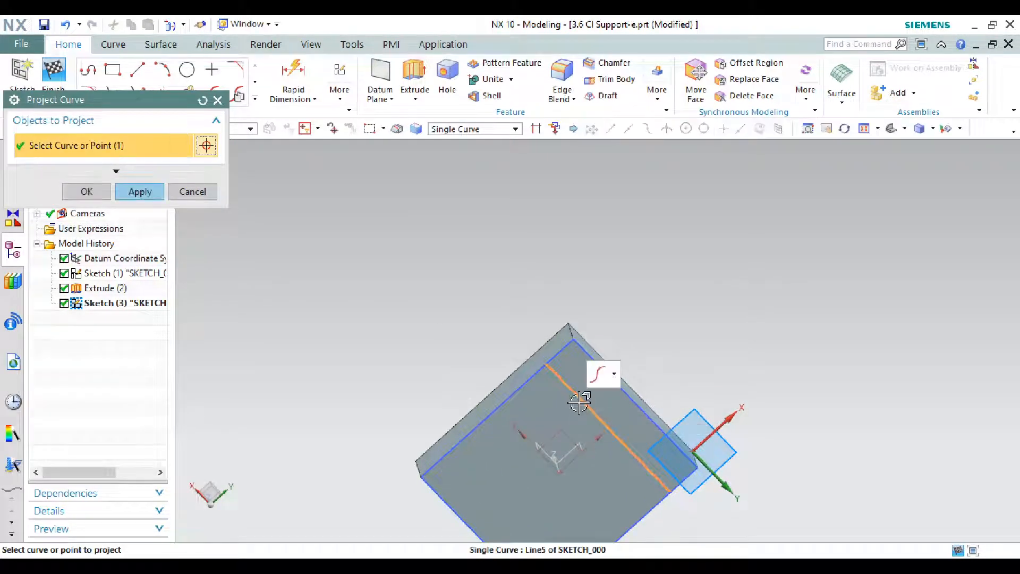
{"action": "left_click", "coordinate": [562, 352]}
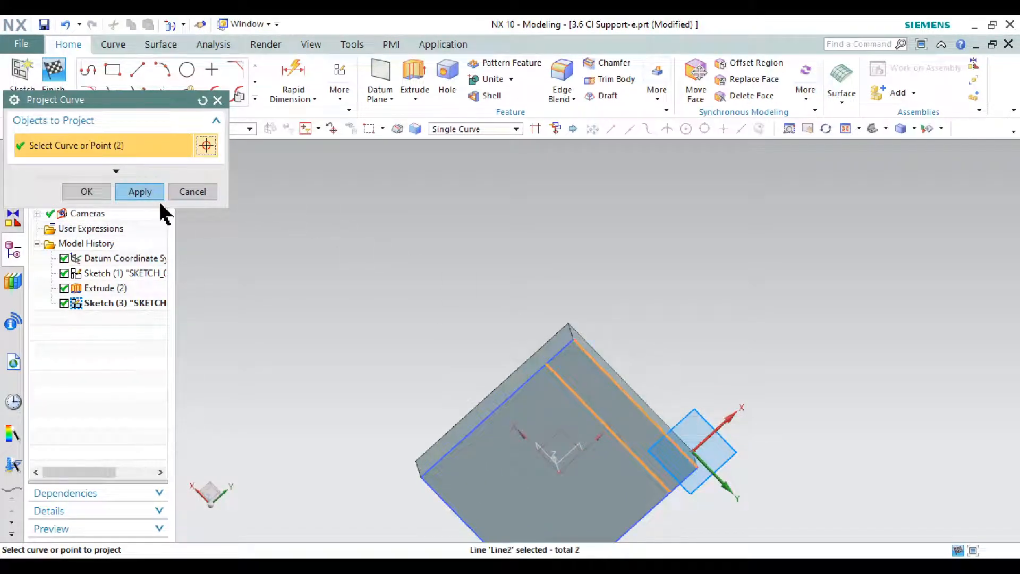
{"action": "left_click", "coordinate": [147, 190]}
Step: Draw two short lines joining the ends of the projected lines to close the wall profile, and finish the sketch
{"action": "middle_click_drag", "start_coordinate": [355, 266], "coordinate": [399, 327]}
{"action": "left_click", "coordinate": [138, 70]}
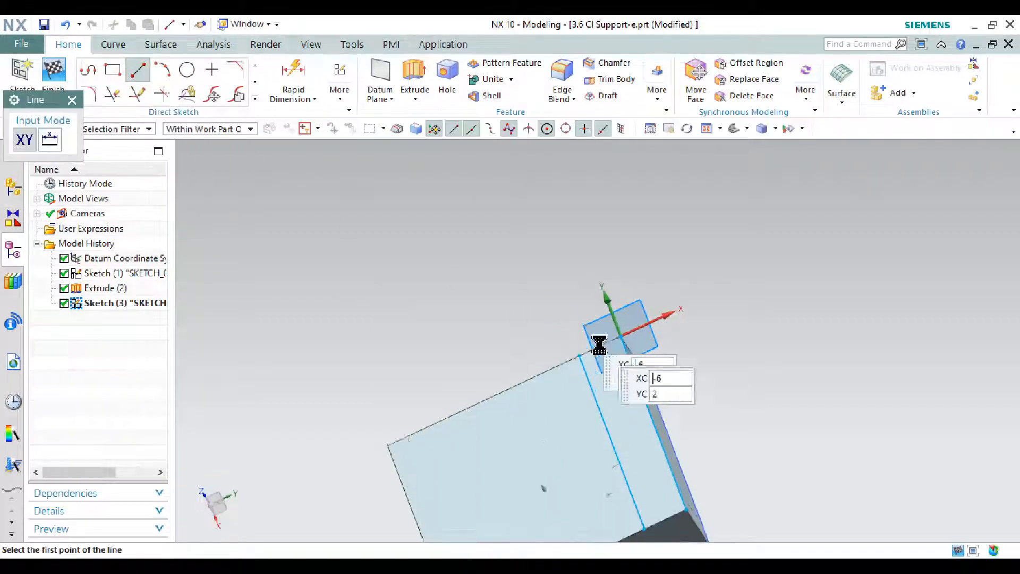
{"action": "scroll", "coordinate": [600, 346], "scroll_direction": "up", "scroll_amount": 5}
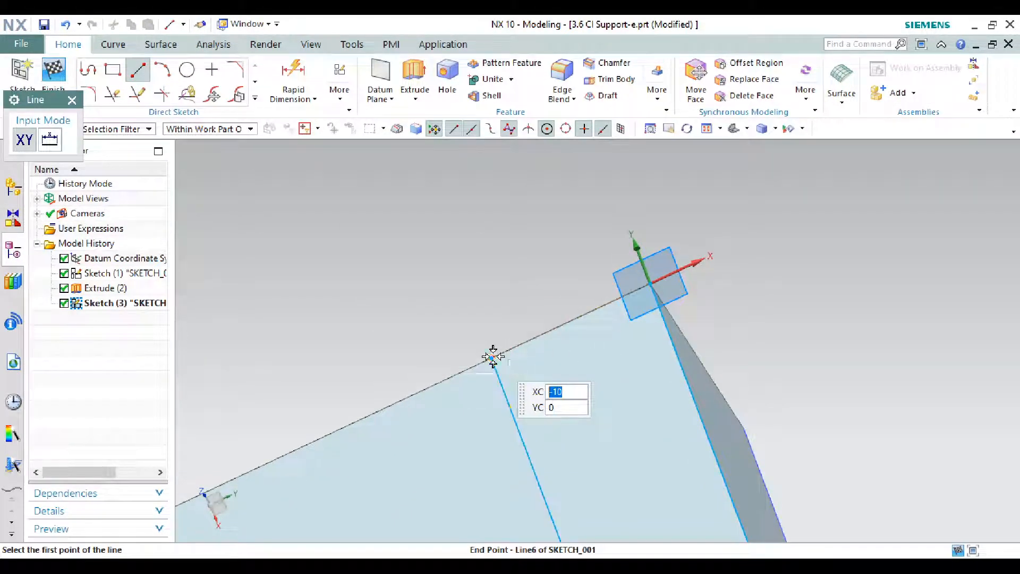
{"action": "left_click", "coordinate": [492, 359]}
{"action": "left_click", "coordinate": [649, 284]}
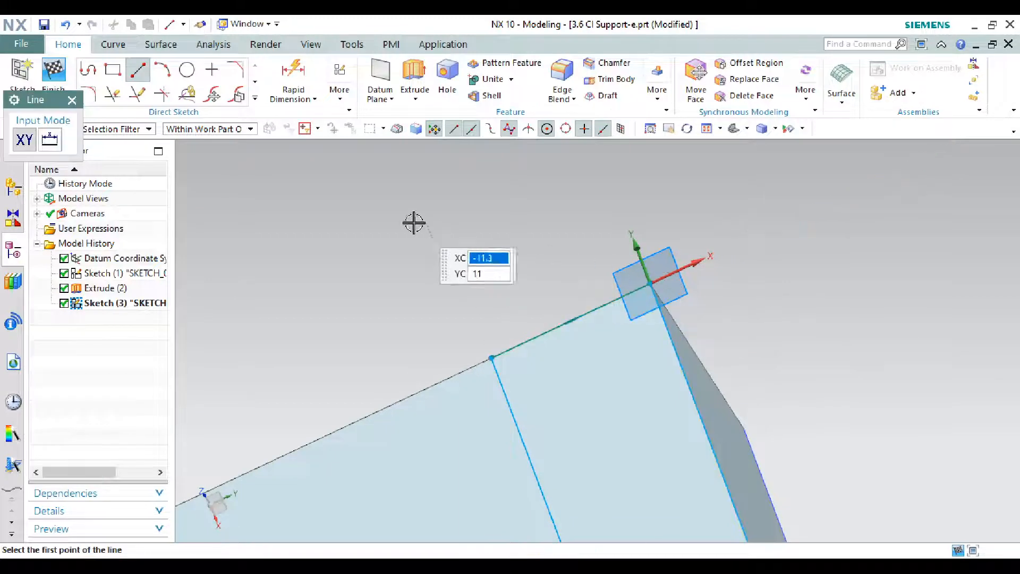
{"action": "scroll", "coordinate": [388, 217], "scroll_direction": "down", "scroll_amount": 1}
{"action": "scroll", "coordinate": [388, 218], "scroll_direction": "down", "scroll_amount": 3}
{"action": "scroll", "coordinate": [472, 330], "scroll_direction": "up", "scroll_amount": 5}
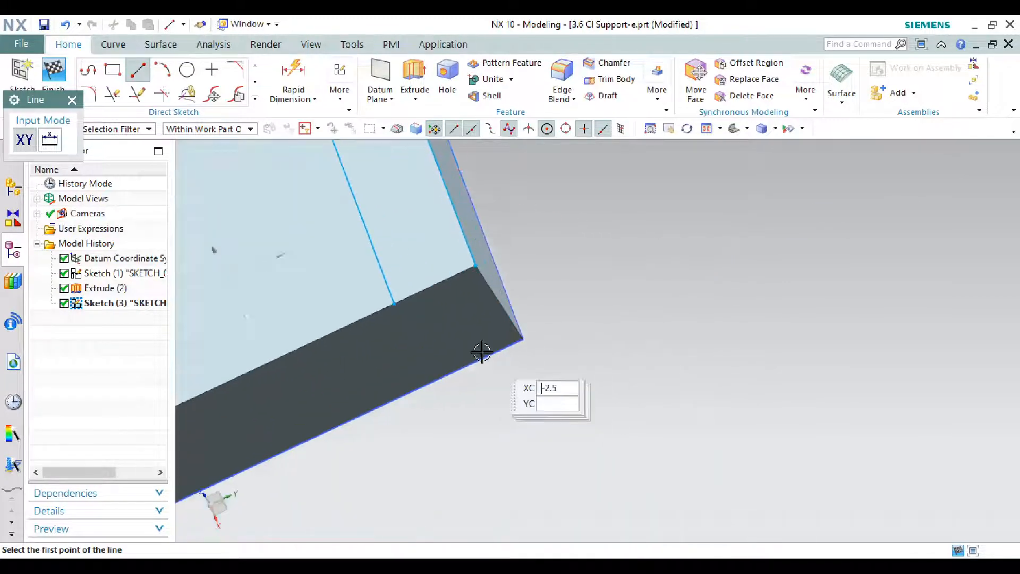
{"action": "left_click", "coordinate": [395, 304]}
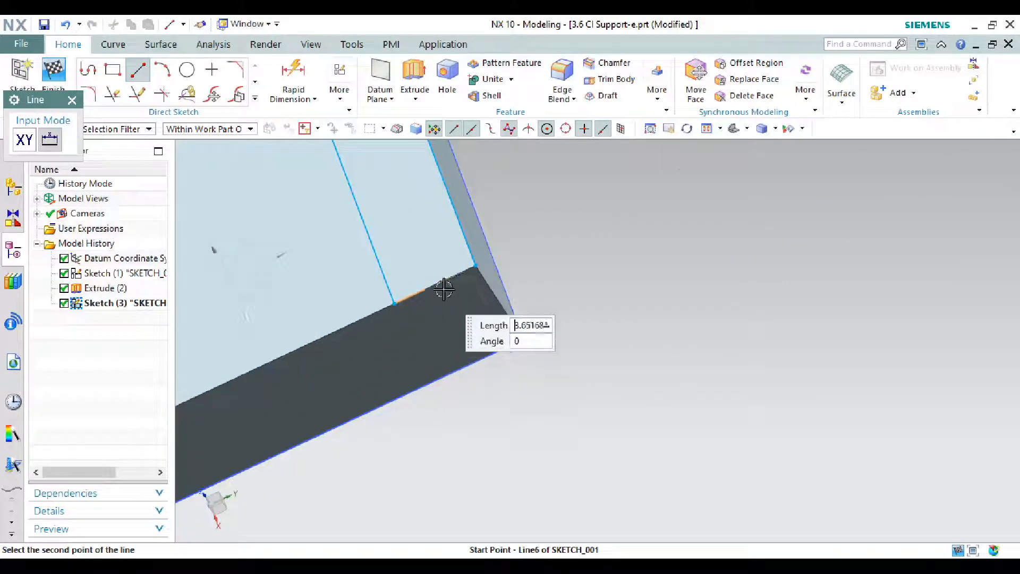
{"action": "left_click", "coordinate": [472, 266]}
{"action": "left_click", "coordinate": [53, 72]}
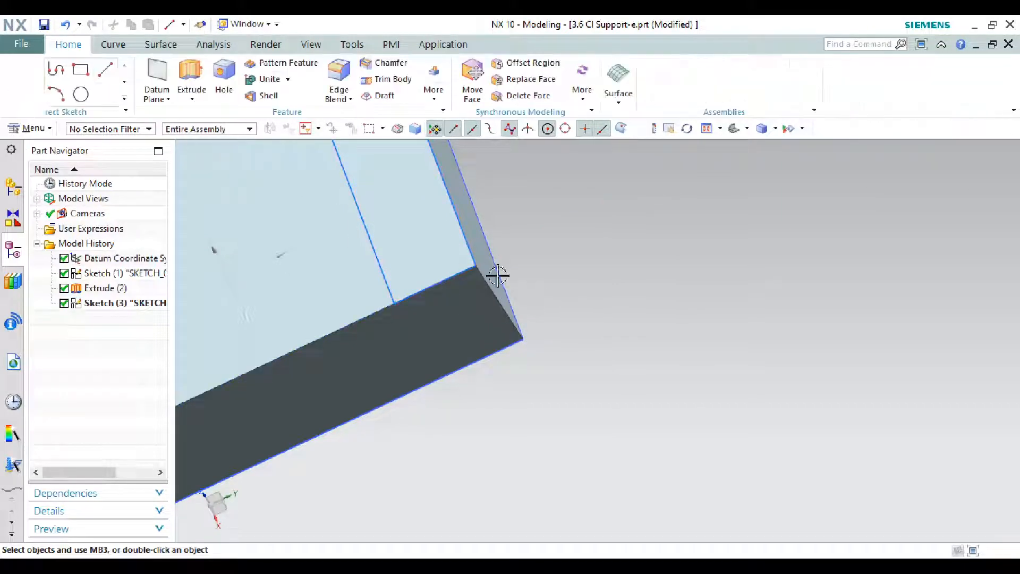
Step: Circle the 100 mm overall height in red on the captured drawing, draw an arrow to the 16 mm thickness, and return to NX
{"action": "scroll", "coordinate": [533, 292], "scroll_direction": "down", "scroll_amount": 6}
{"action": "scroll", "coordinate": [769, 347], "scroll_direction": "down", "scroll_amount": 4}
{"action": "left_click", "coordinate": [802, 565]}
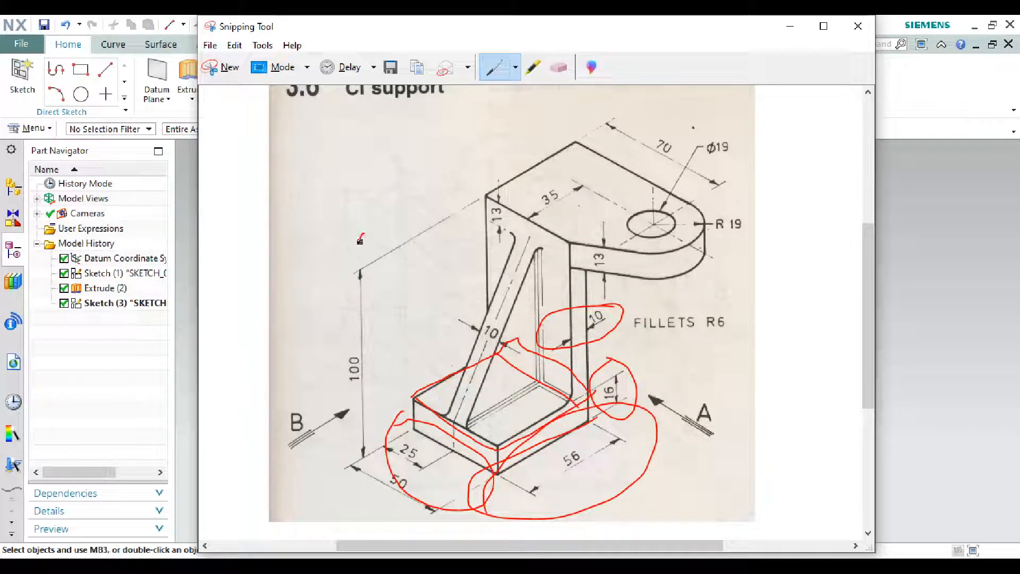
{"action": "left_click_drag", "start_coordinate": [341, 453], "coordinate": [384, 439]}
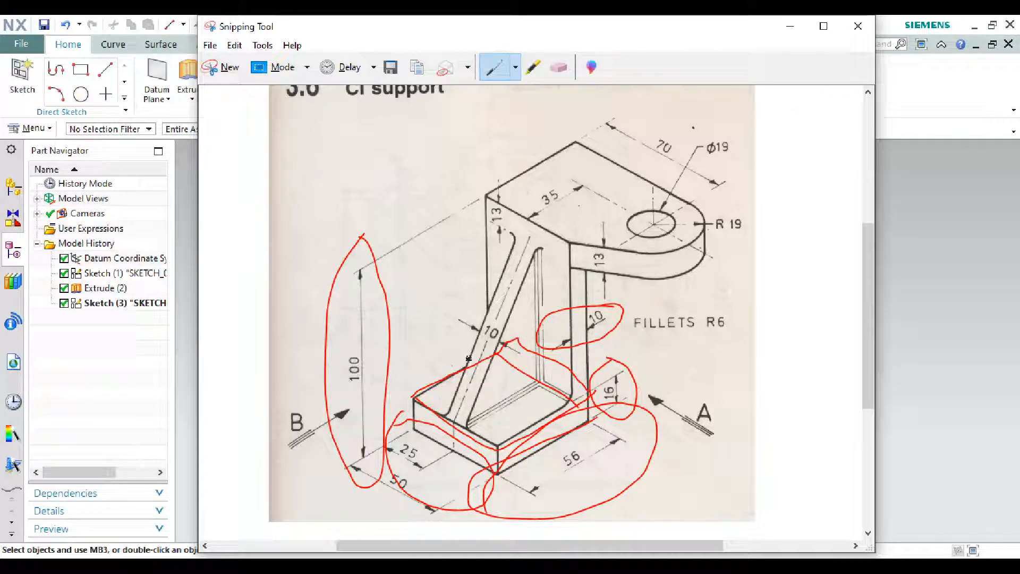
{"action": "left_click_drag", "start_coordinate": [391, 363], "coordinate": [555, 358]}
{"action": "left_click_drag", "start_coordinate": [610, 376], "coordinate": [599, 372]}
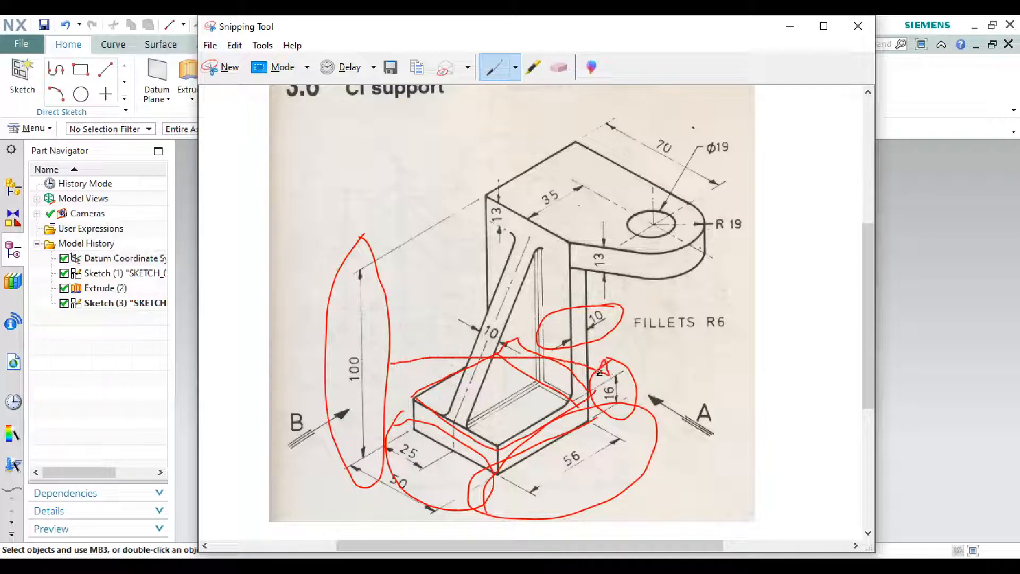
{"action": "left_click", "coordinate": [789, 27]}
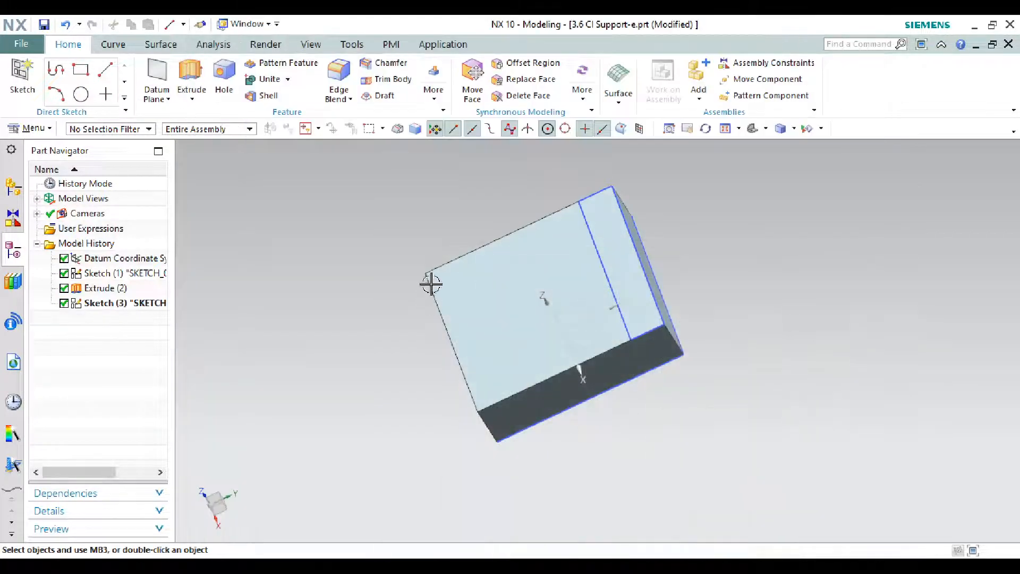
Step: Extrude the four-line wall profile from 0 to 100-16 mm with the Inferred Boolean and end the Extrude command
{"action": "left_click", "coordinate": [190, 74]}
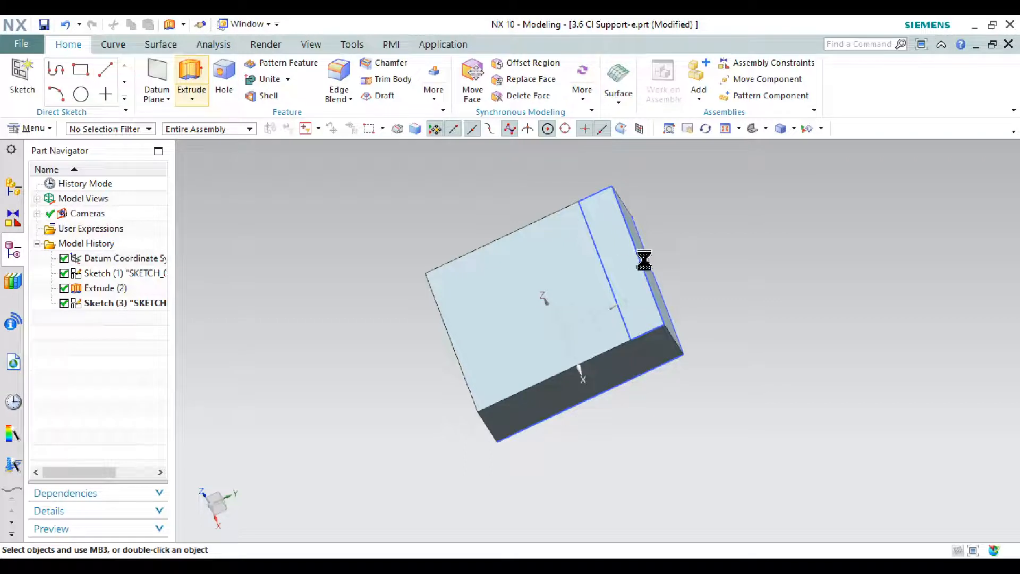
{"action": "left_click", "coordinate": [642, 254]}
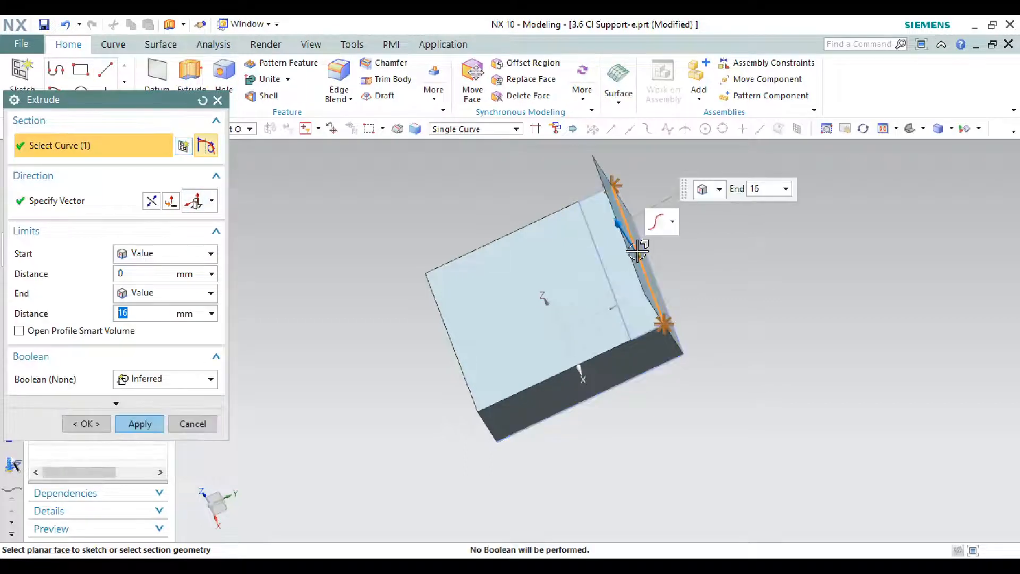
{"action": "left_click", "coordinate": [599, 201]}
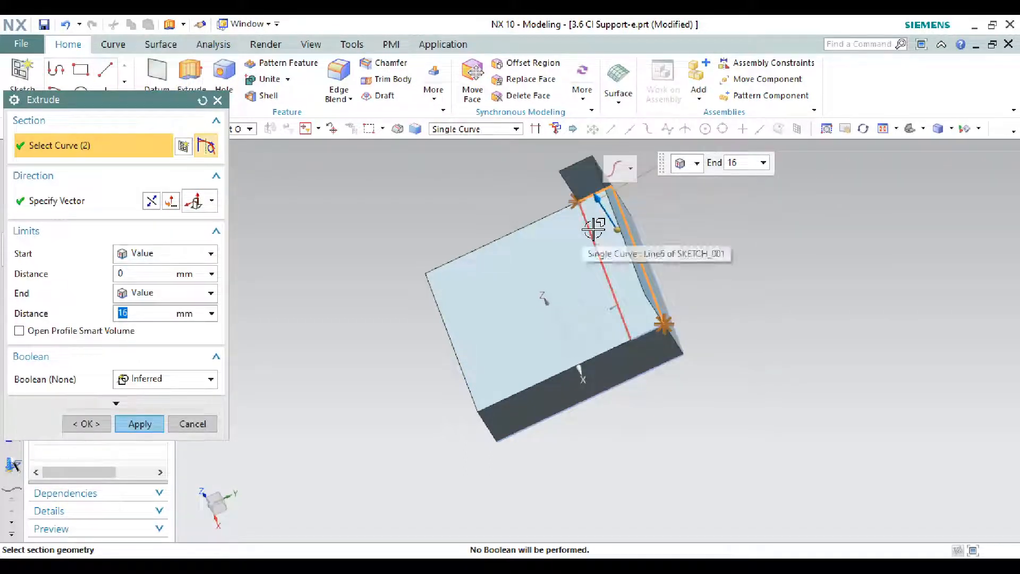
{"action": "left_click", "coordinate": [653, 319]}
{"action": "left_click", "coordinate": [644, 335]}
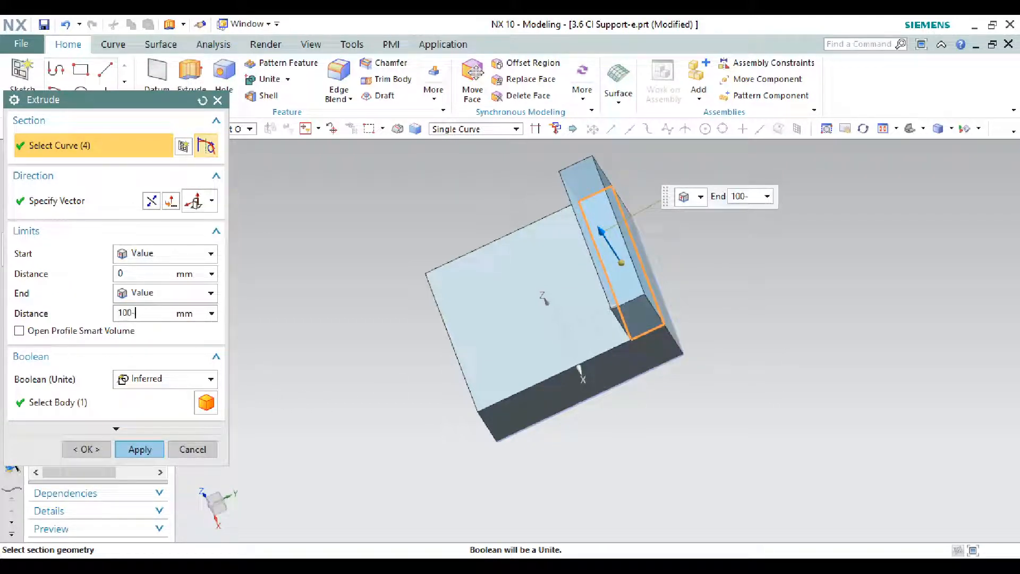
{"action": "key", "text": "Return"}
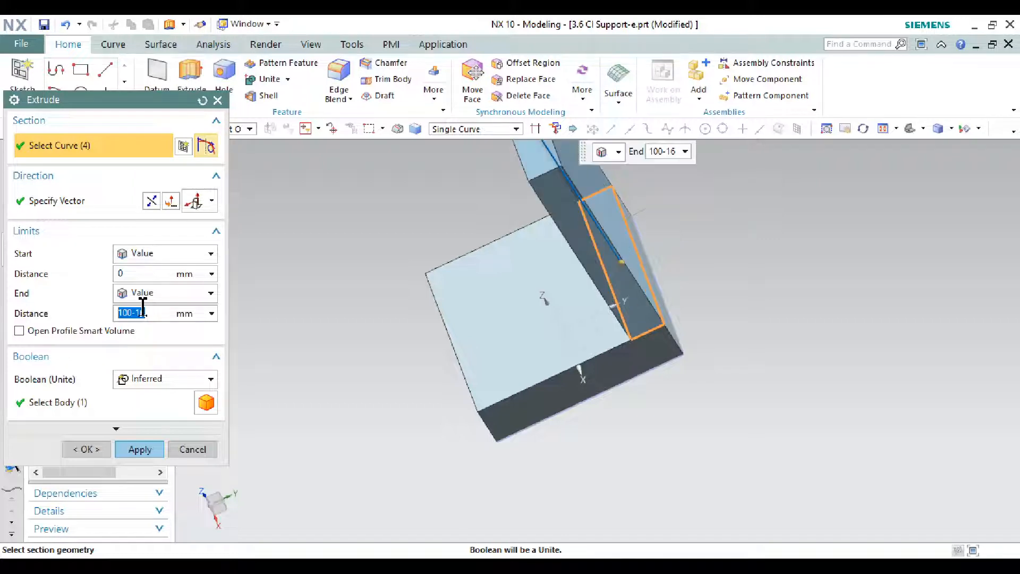
{"action": "left_click", "coordinate": [140, 449]}
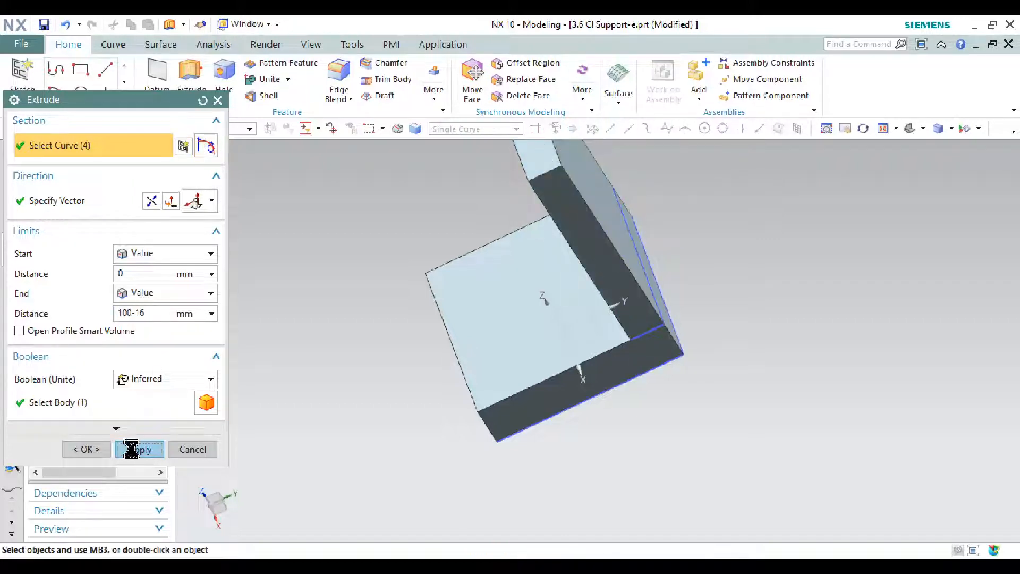
{"action": "left_click", "coordinate": [192, 449]}
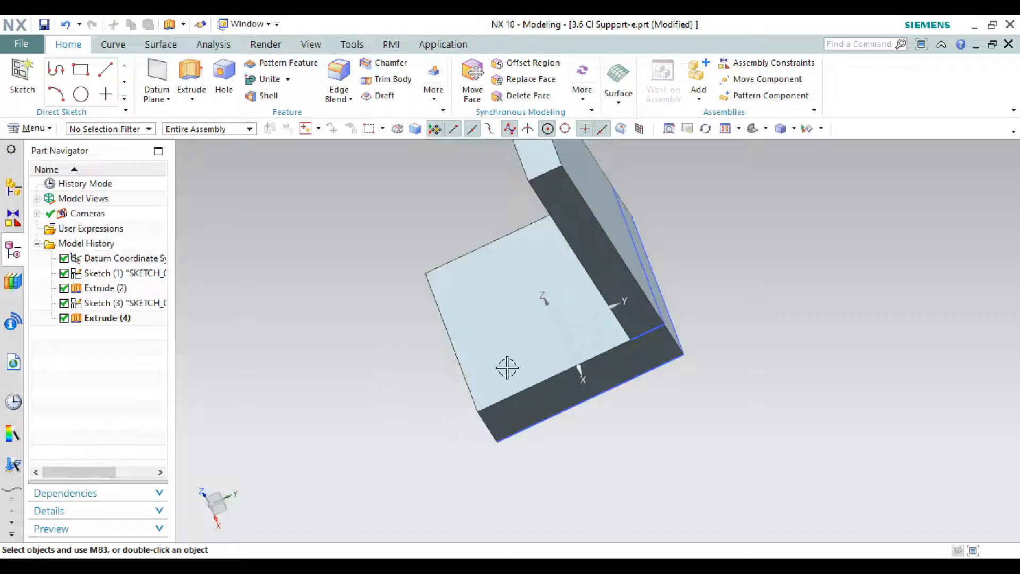
Step: Edit the wall's extrusion, choosing Unite as its Boolean with the base body, and confirm it
{"action": "middle_click_drag", "start_coordinate": [399, 365], "coordinate": [444, 348]}
{"action": "double_click", "coordinate": [547, 250]}
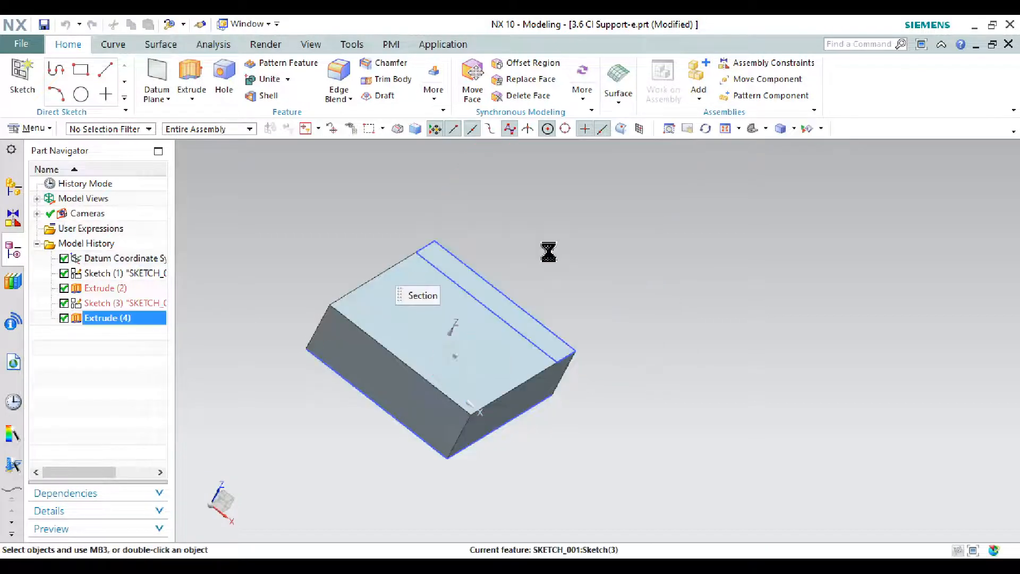
{"action": "left_click", "coordinate": [191, 381]}
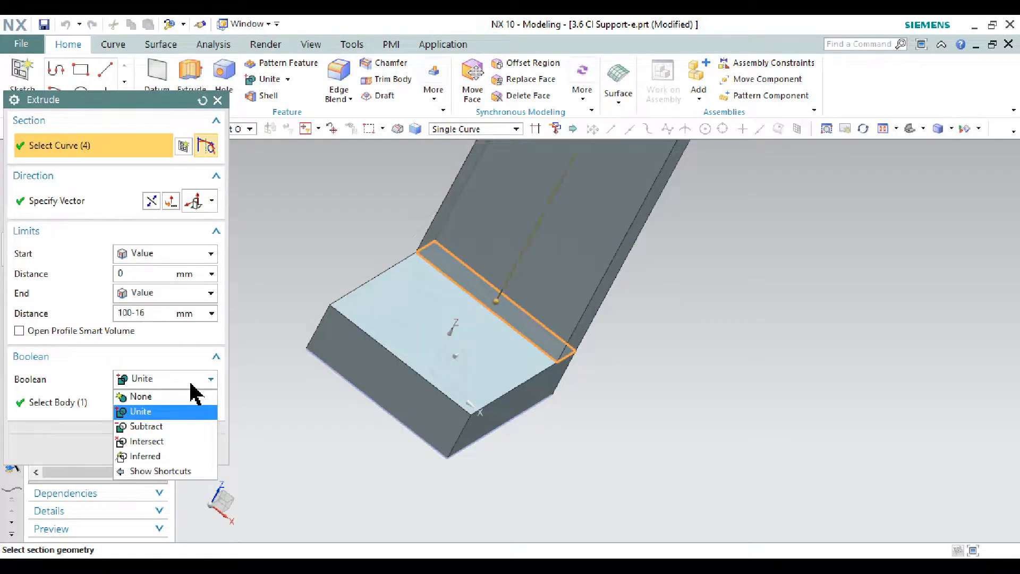
{"action": "left_click", "coordinate": [178, 412]}
{"action": "left_click", "coordinate": [139, 449]}
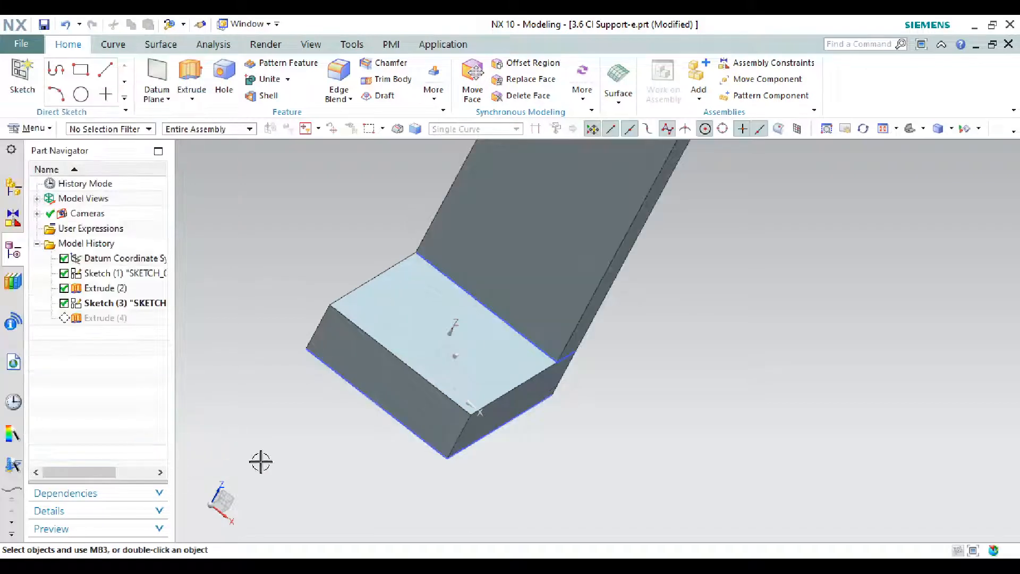
{"action": "left_click", "coordinate": [752, 129]}
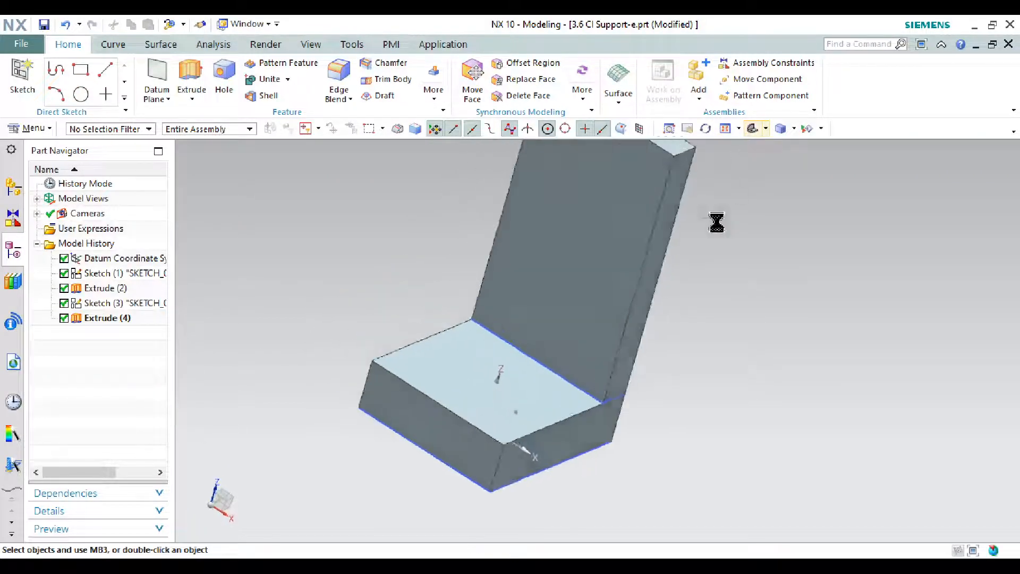
{"action": "scroll", "coordinate": [609, 385], "scroll_direction": "down", "scroll_amount": 2}
Step: Trace the rounded top plate's outline in red on the captured drawing and return to NX
{"action": "key", "text": "alt+Tab"}
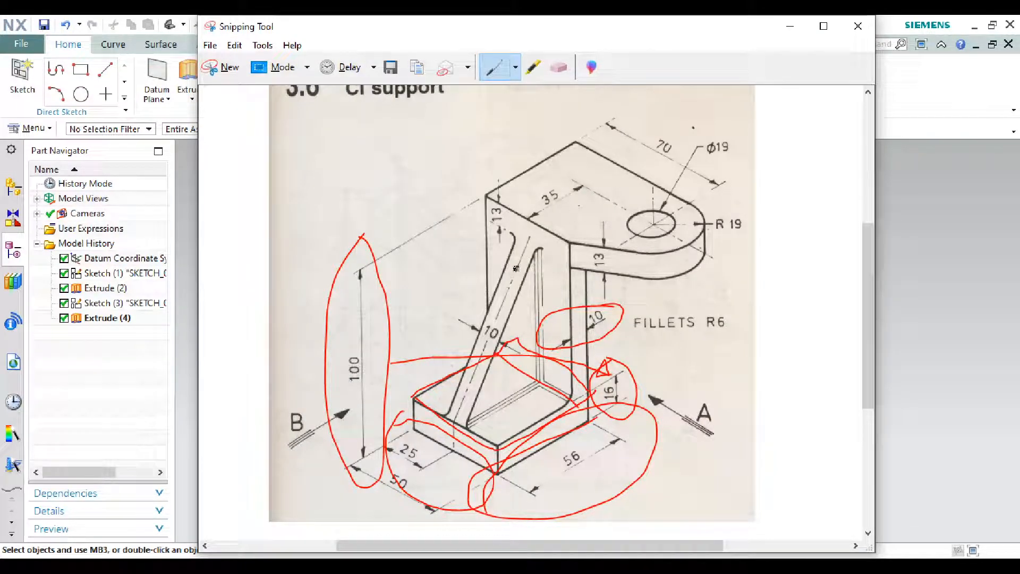
{"action": "left_click_drag", "start_coordinate": [487, 196], "coordinate": [531, 216]}
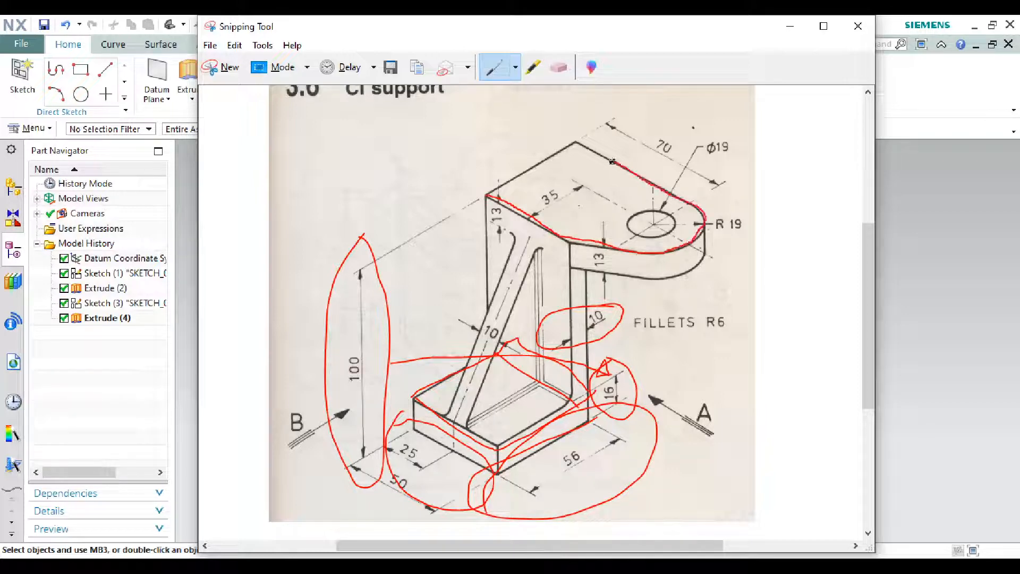
{"action": "left_click_drag", "start_coordinate": [612, 162], "coordinate": [553, 152]}
{"action": "left_click", "coordinate": [790, 23]}
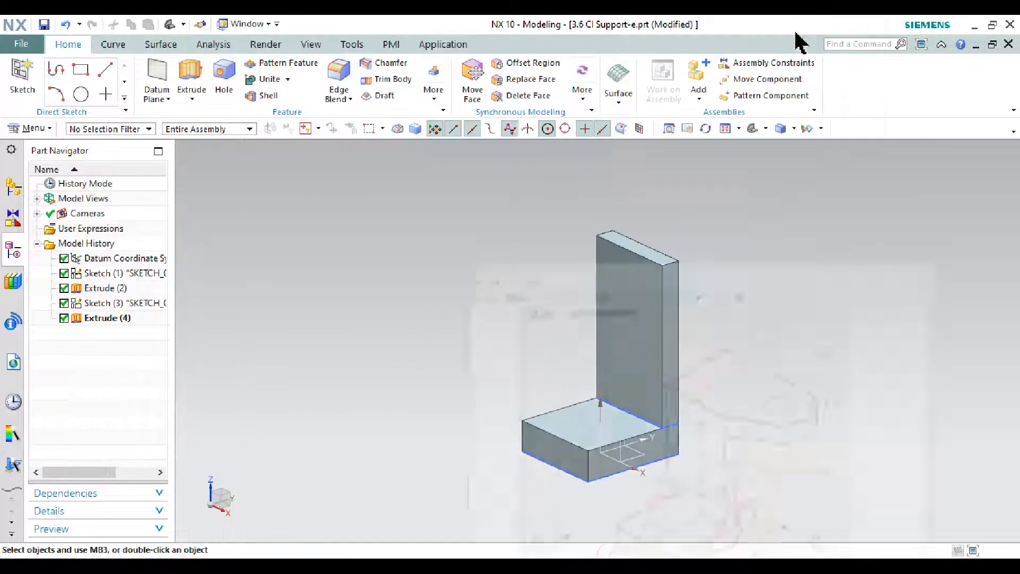
Step: Create a new sketch on the upright wall's top face and check the top plate's dimensions on the captured drawing
{"action": "left_click", "coordinate": [23, 83]}
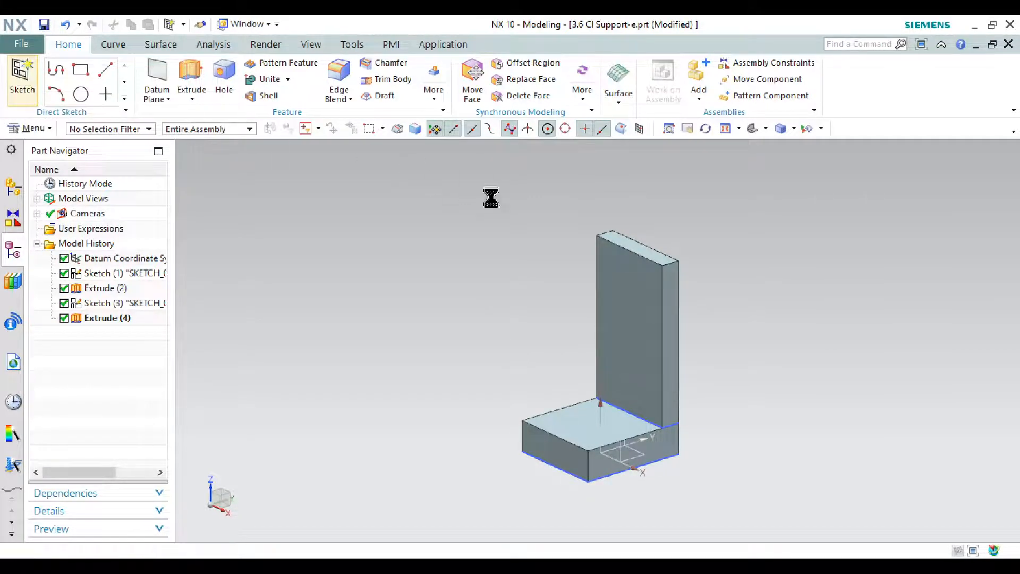
{"action": "scroll", "coordinate": [664, 245], "scroll_direction": "up", "scroll_amount": 3}
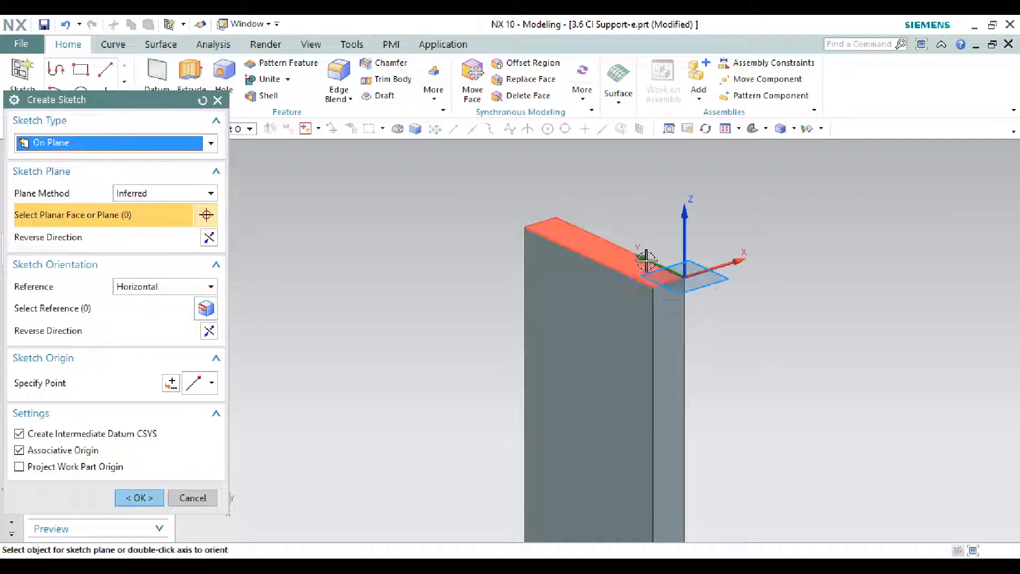
{"action": "left_click", "coordinate": [596, 240]}
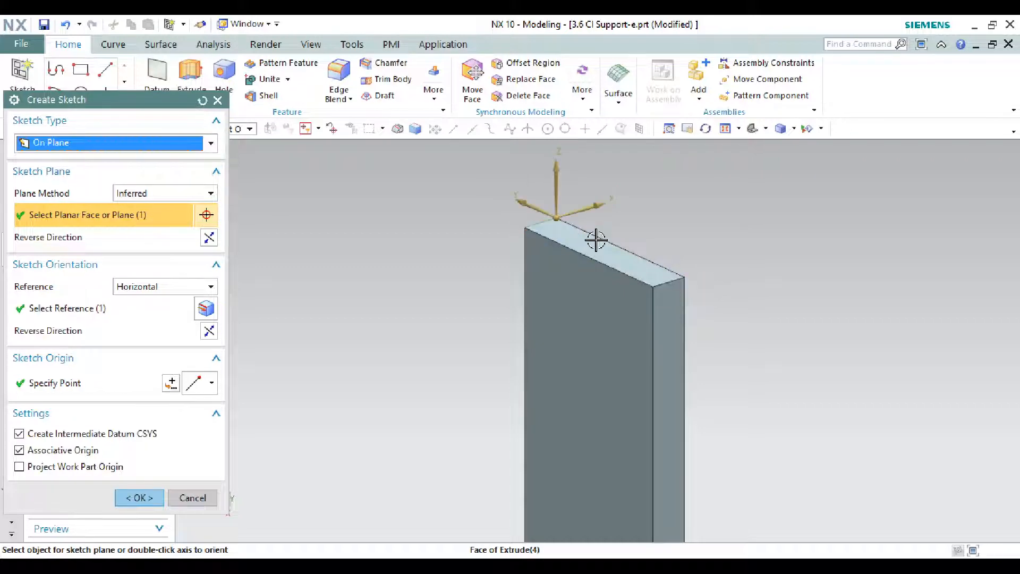
{"action": "left_click", "coordinate": [137, 498]}
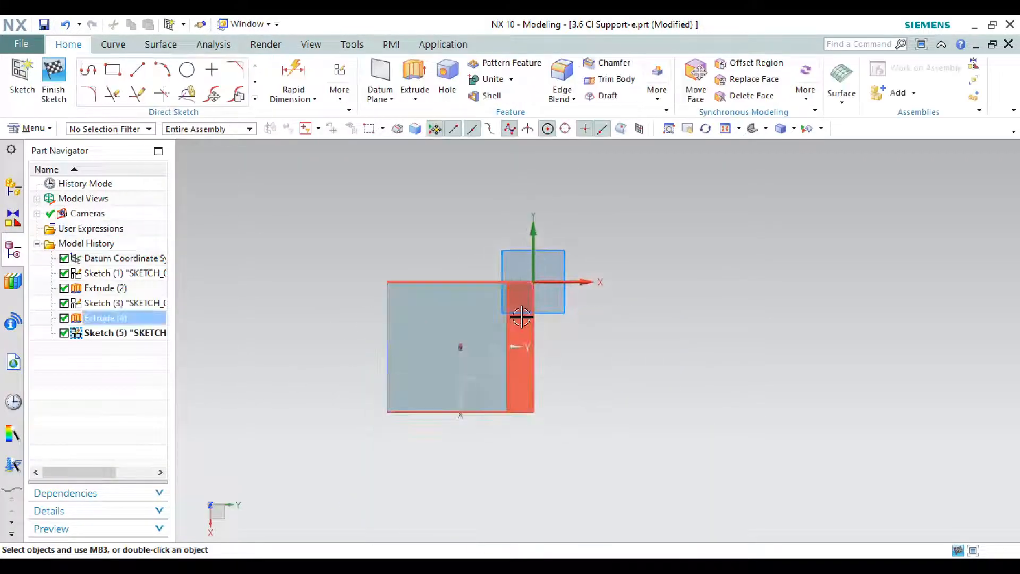
{"action": "key", "text": "alt+Tab"}
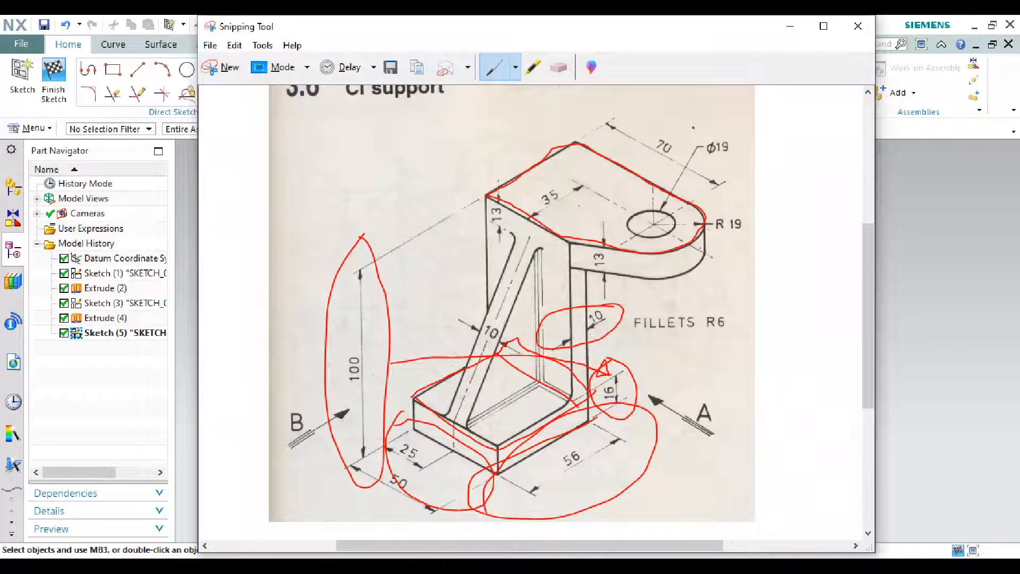
{"action": "key", "text": "alt+Tab"}
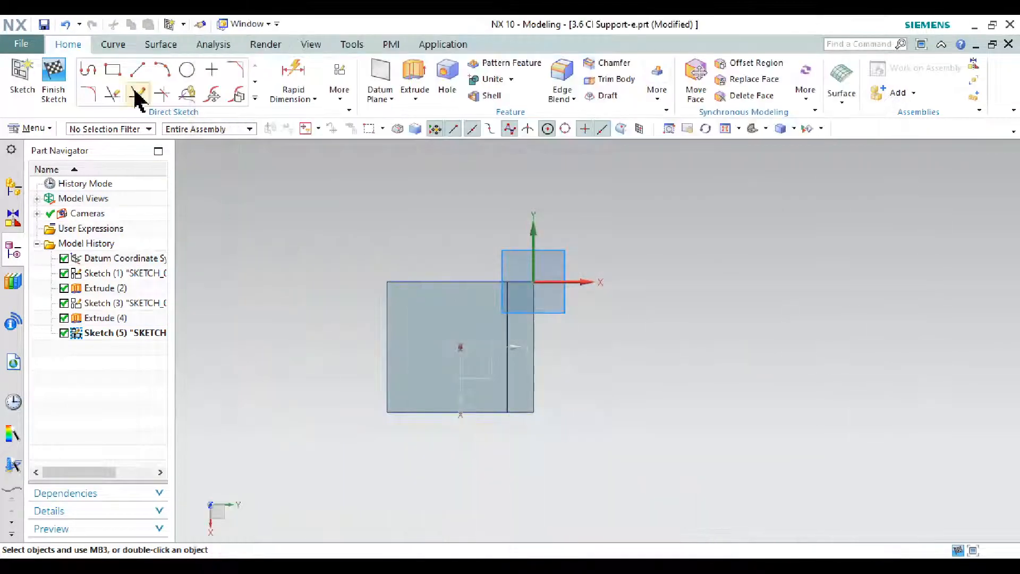
Step: Sketch a closed four-line rectangle about 53 by 64 mm for the top plate, starting at the upright wall's top corner
{"action": "left_click", "coordinate": [87, 71]}
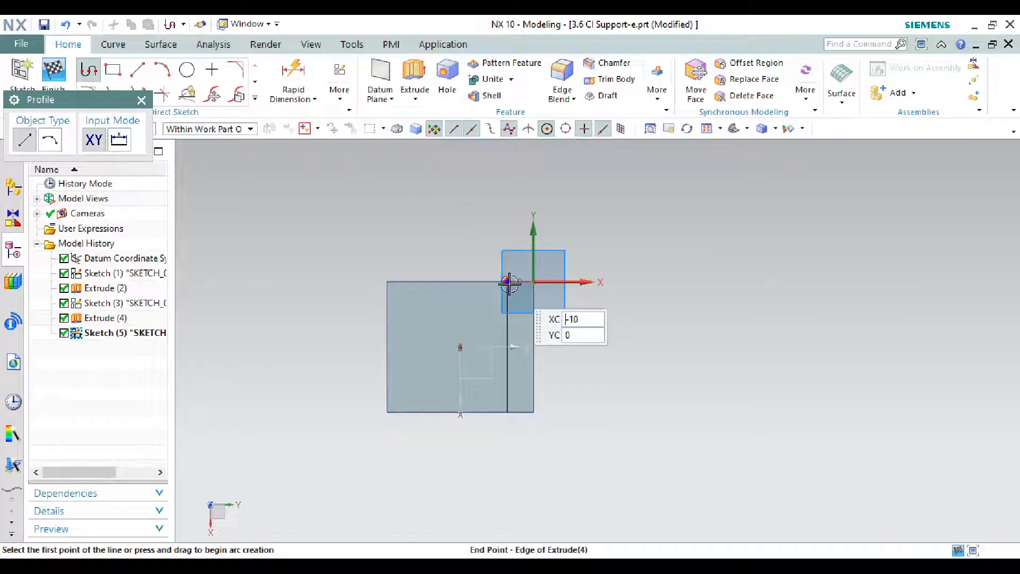
{"action": "left_click", "coordinate": [508, 282]}
{"action": "left_click", "coordinate": [646, 281]}
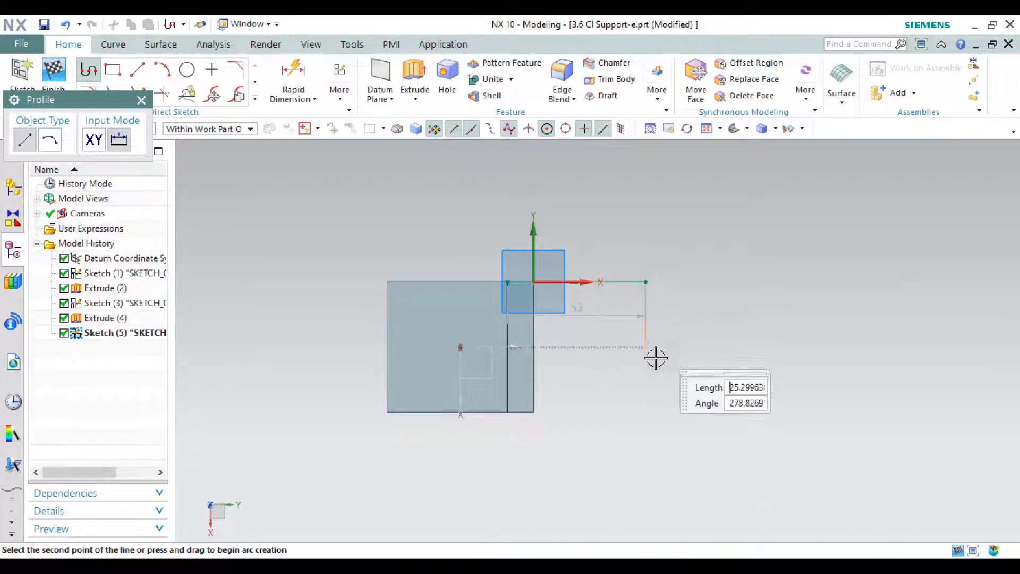
{"action": "left_click", "coordinate": [647, 449]}
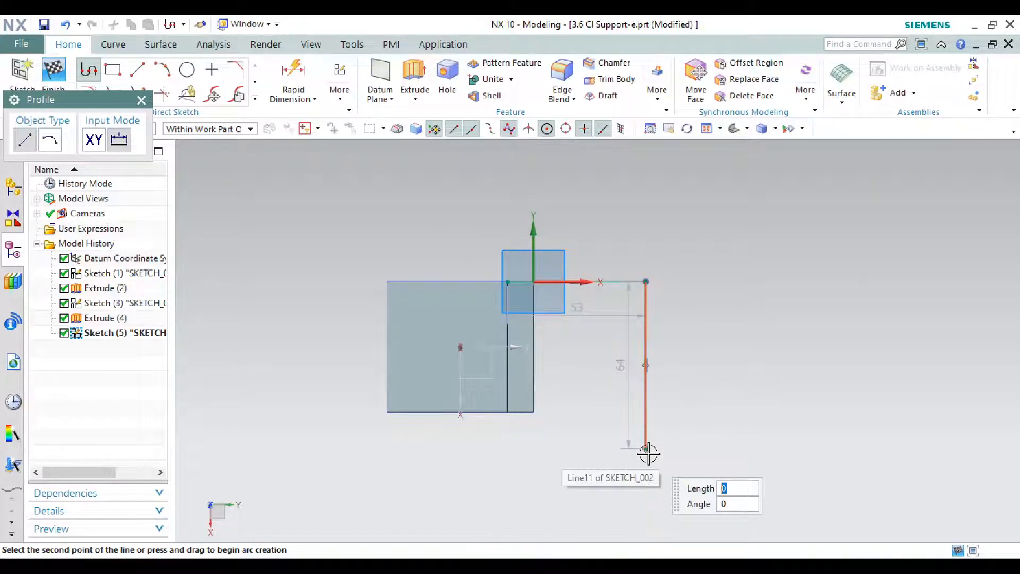
{"action": "left_click", "coordinate": [516, 446]}
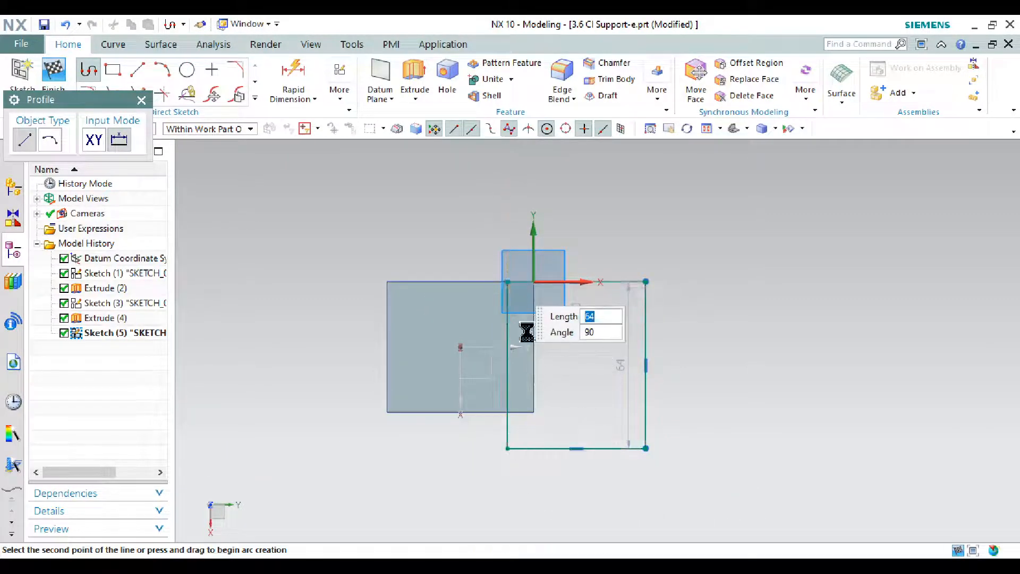
{"action": "scroll", "coordinate": [546, 413], "scroll_direction": "up", "scroll_amount": 1}
{"action": "right_click", "coordinate": [766, 221]}
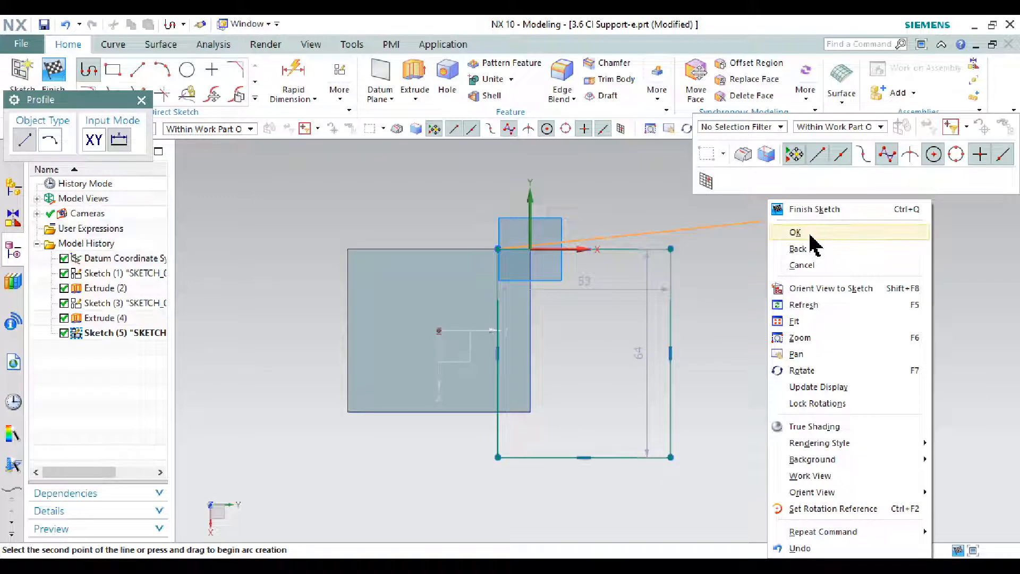
{"action": "left_click", "coordinate": [797, 233]}
{"action": "scroll", "coordinate": [502, 444], "scroll_direction": "up", "scroll_amount": 1}
{"action": "scroll", "coordinate": [502, 445], "scroll_direction": "down", "scroll_amount": 2}
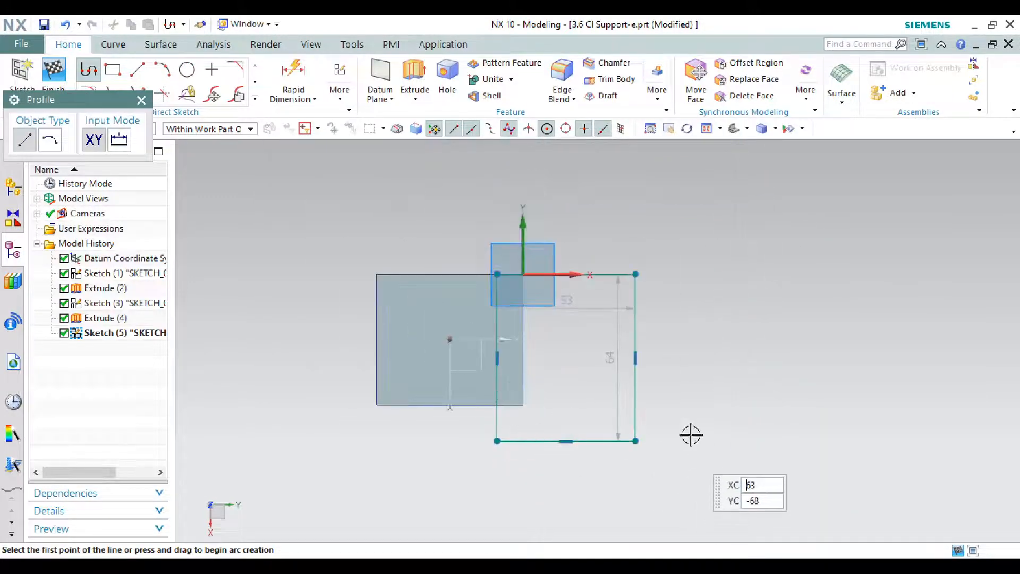
{"action": "mouse_move", "coordinate": [691, 435]}
{"action": "middle_mouse_down"}
{"action": "mouse_move", "coordinate": [708, 376]}
{"action": "mouse_move", "coordinate": [712, 387]}
{"action": "middle_mouse_up"}
Step: Check the corner radius on the captured drawing and fillet one outer corner of the plate rectangle with a 19 mm radius
{"action": "key", "text": "alt+Tab"}
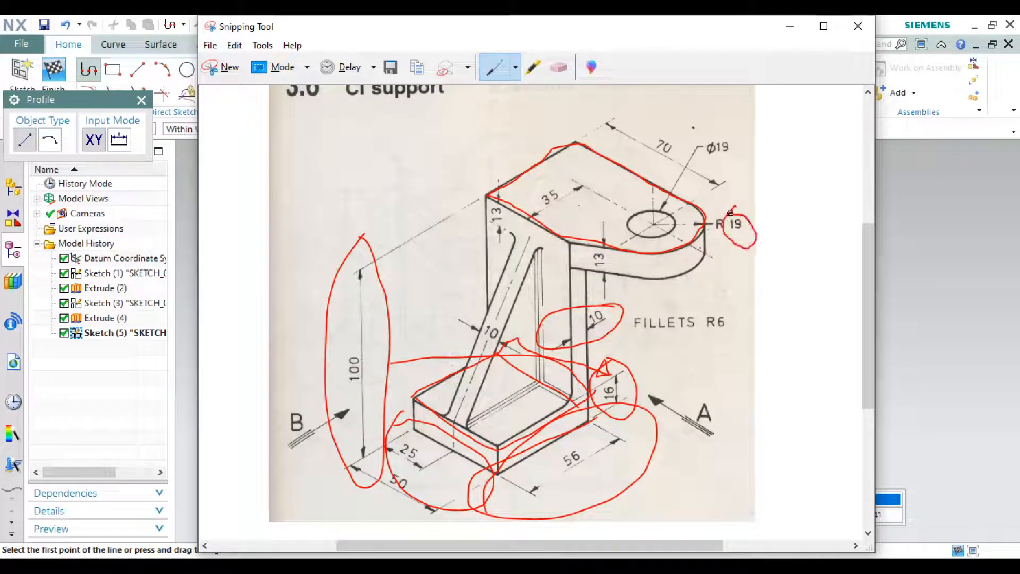
{"action": "left_click", "coordinate": [790, 26]}
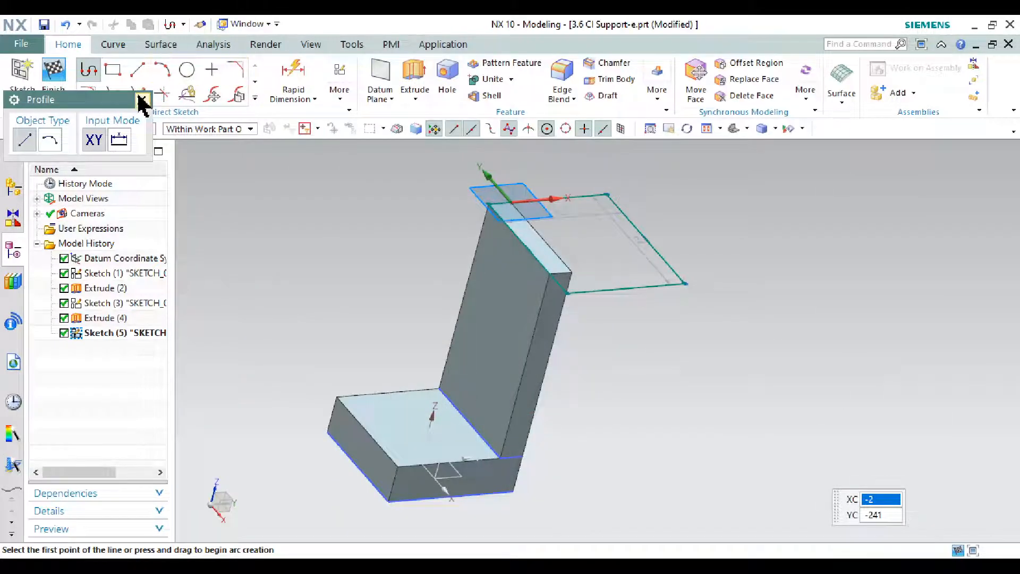
{"action": "left_click", "coordinate": [143, 100]}
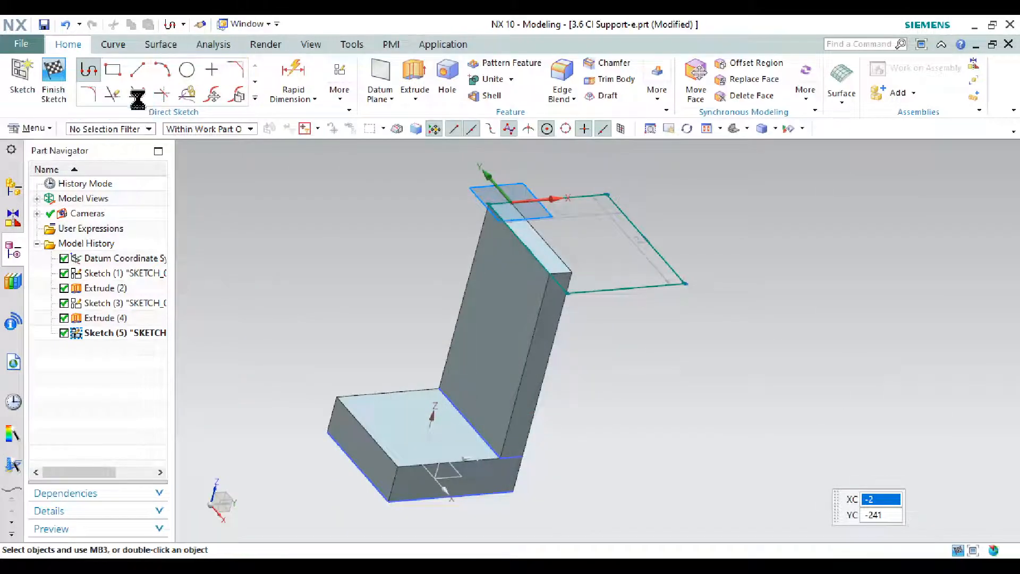
{"action": "left_click", "coordinate": [88, 93]}
{"action": "scroll", "coordinate": [675, 271], "scroll_direction": "up", "scroll_amount": 5}
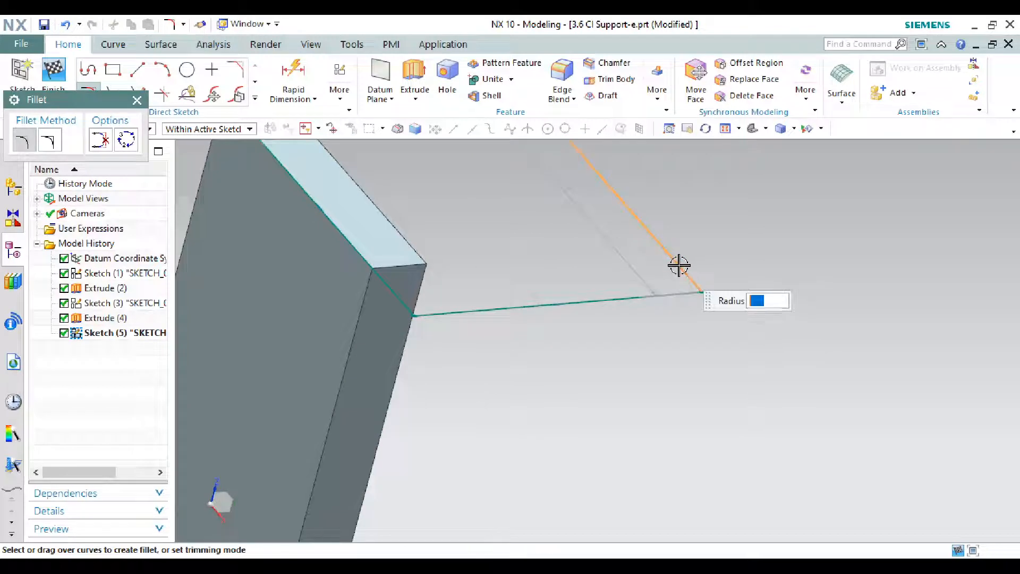
{"action": "left_click", "coordinate": [679, 265]}
{"action": "left_click", "coordinate": [660, 296]}
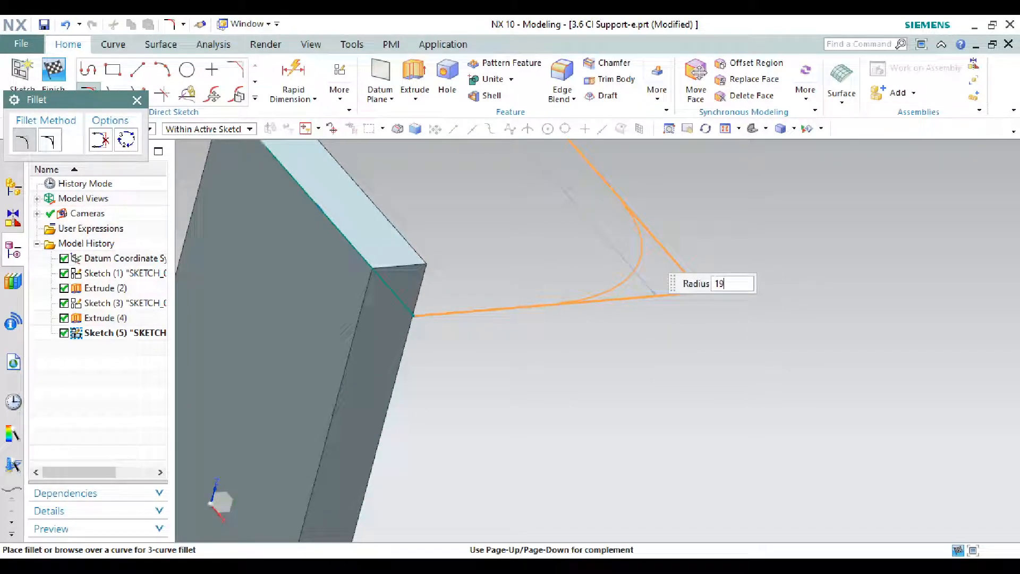
{"action": "left_click", "coordinate": [645, 249]}
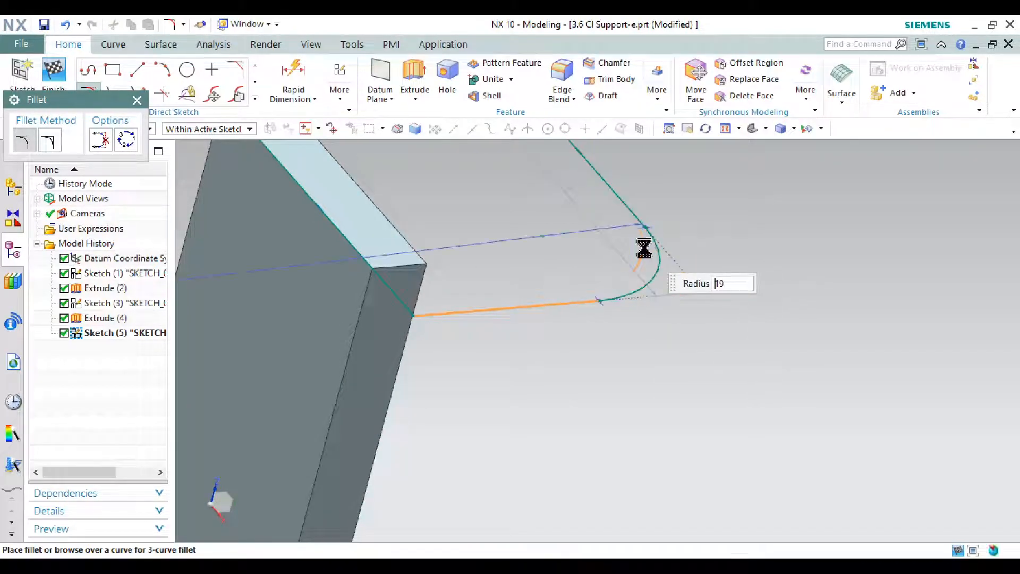
{"action": "left_click", "coordinate": [137, 100]}
Step: Circle the 35 and R19 dimensions in red on the captured drawing, mark a plus sign between them, and return to NX
{"action": "middle_click_drag", "start_coordinate": [703, 303], "coordinate": [696, 229]}
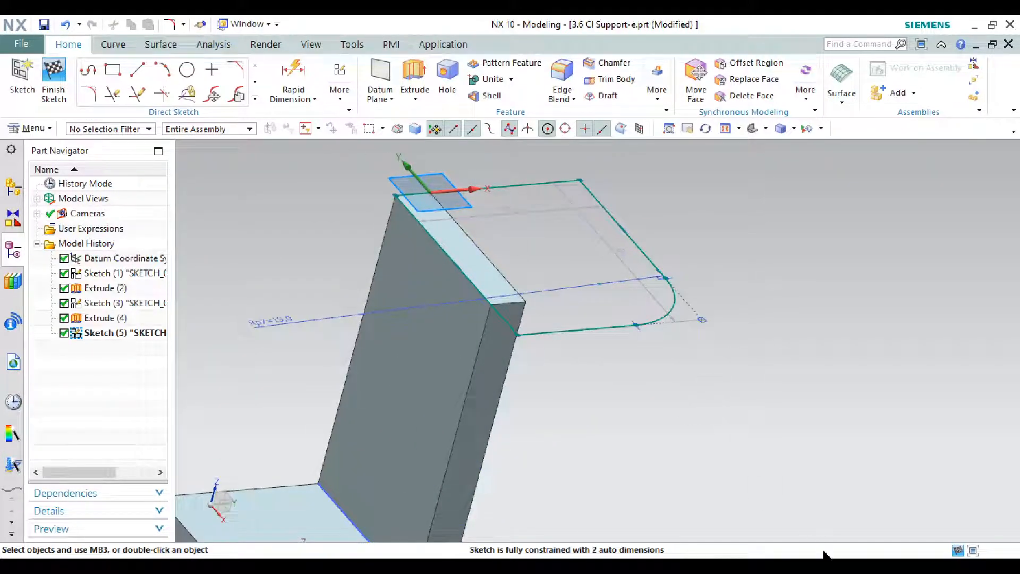
{"action": "left_click", "coordinate": [823, 567]}
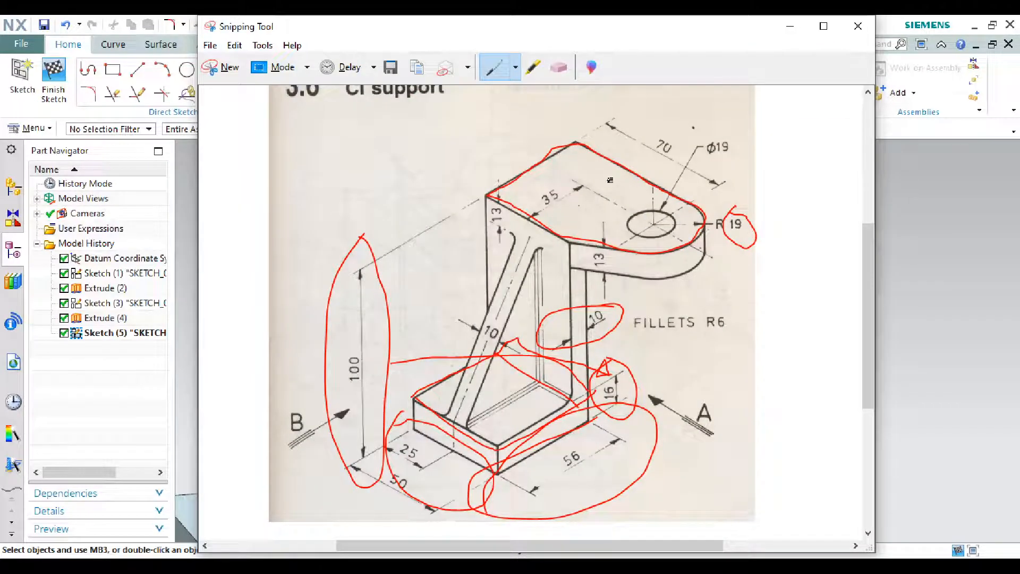
{"action": "mouse_move", "coordinate": [576, 174]}
{"action": "left_mouse_down"}
{"action": "mouse_move", "coordinate": [538, 189]}
{"action": "mouse_move", "coordinate": [519, 233]}
{"action": "left_mouse_up"}
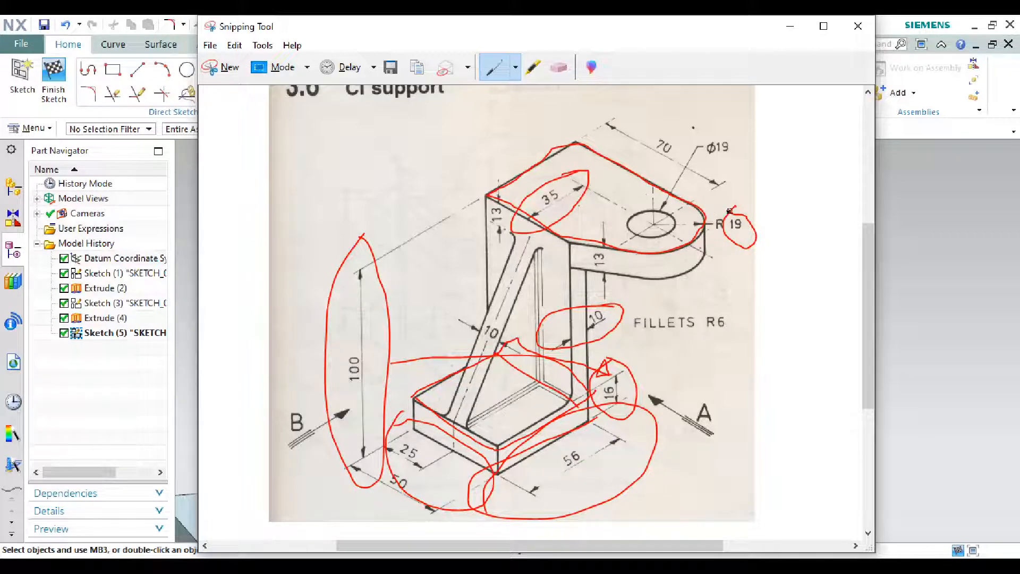
{"action": "mouse_move", "coordinate": [673, 242]}
{"action": "left_mouse_down"}
{"action": "mouse_move", "coordinate": [763, 229]}
{"action": "mouse_move", "coordinate": [723, 212]}
{"action": "left_mouse_up"}
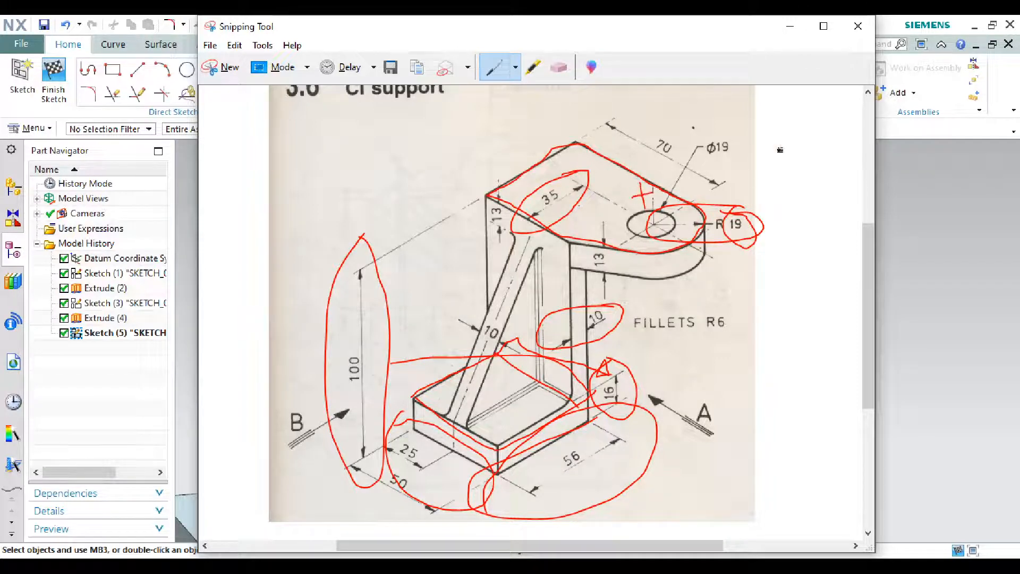
{"action": "left_click", "coordinate": [791, 27]}
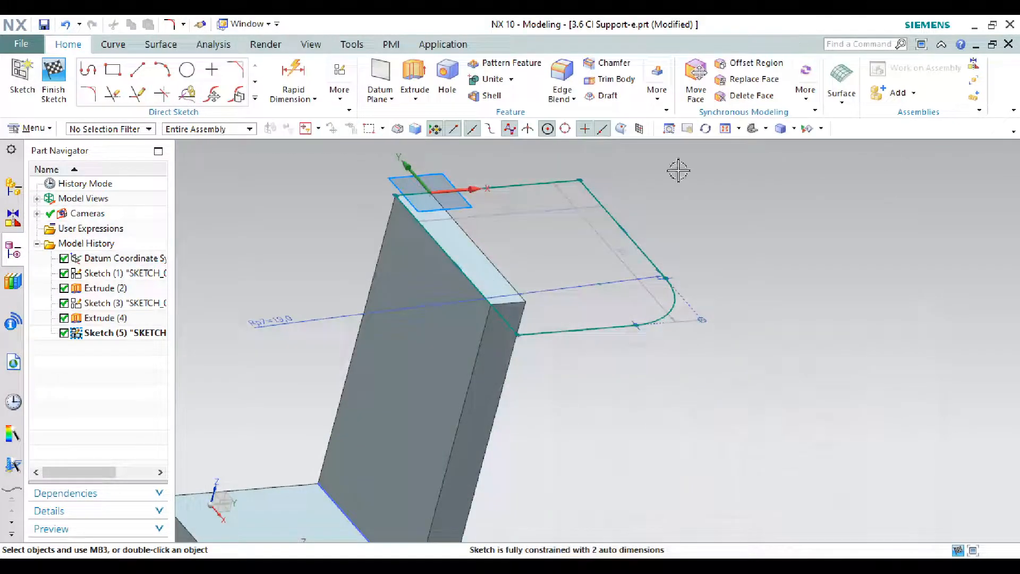
Step: Dimension the top plate's length from its wall-side line to its outer line and set it to 35+19 mm
{"action": "left_click", "coordinate": [292, 71]}
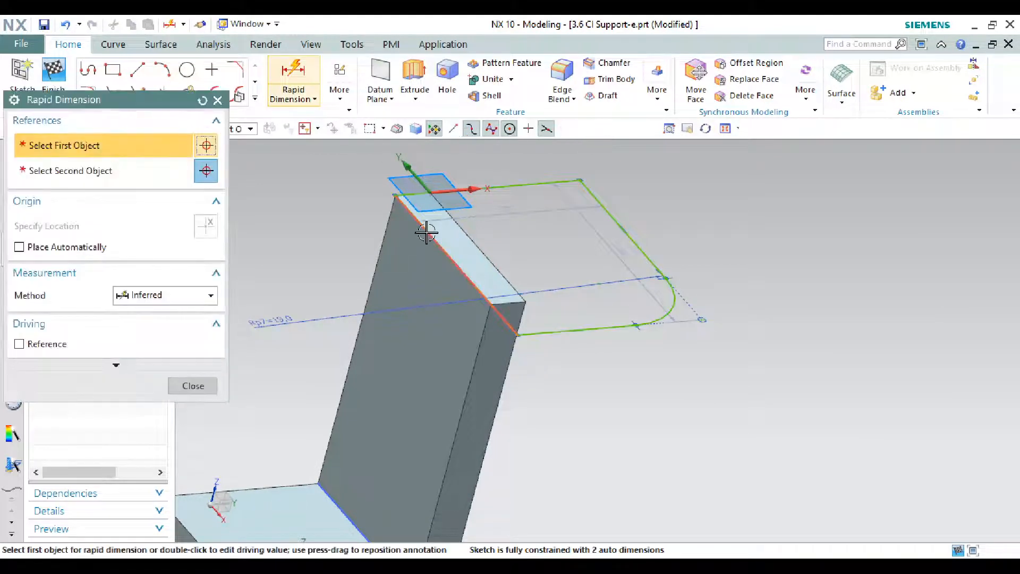
{"action": "left_click", "coordinate": [427, 230]}
{"action": "left_click", "coordinate": [607, 214]}
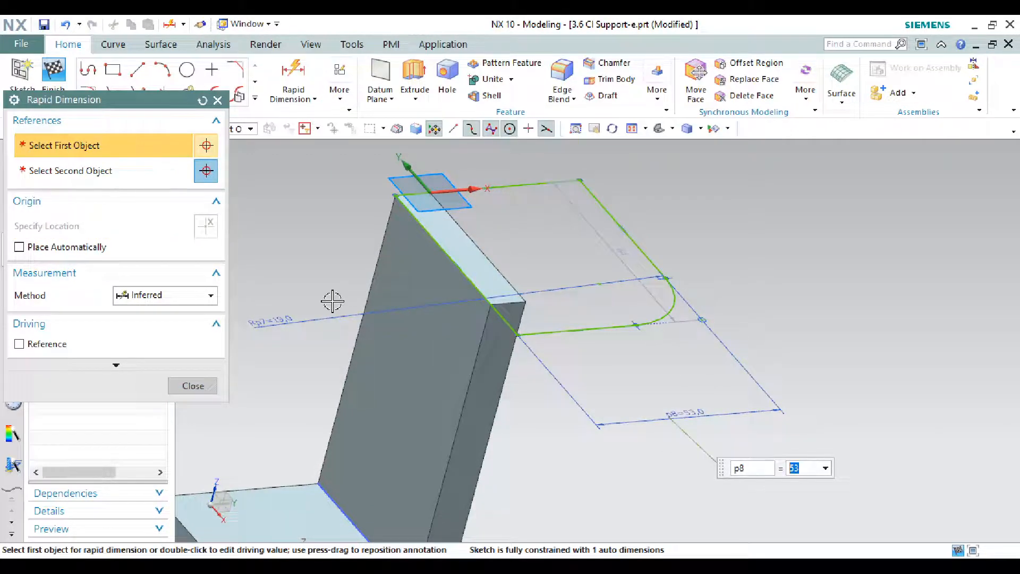
{"action": "key", "text": "alt+Tab"}
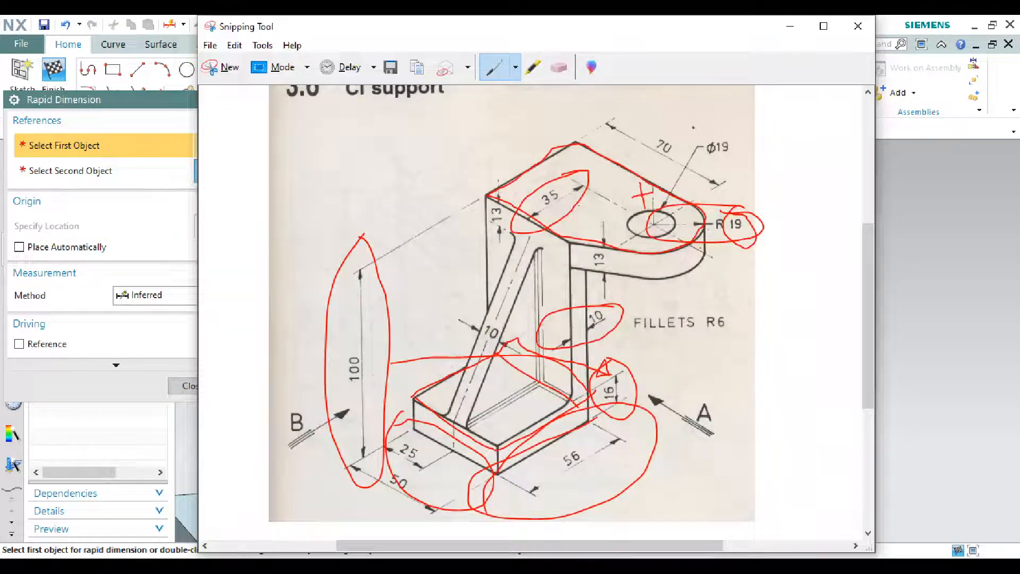
{"action": "key", "text": "alt+Tab"}
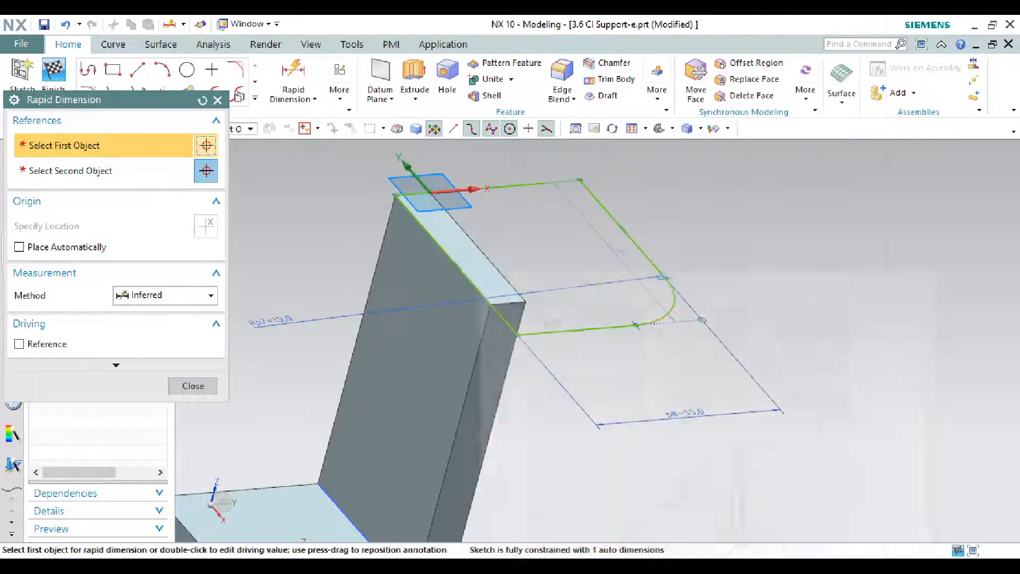
{"action": "double_click", "coordinate": [684, 411]}
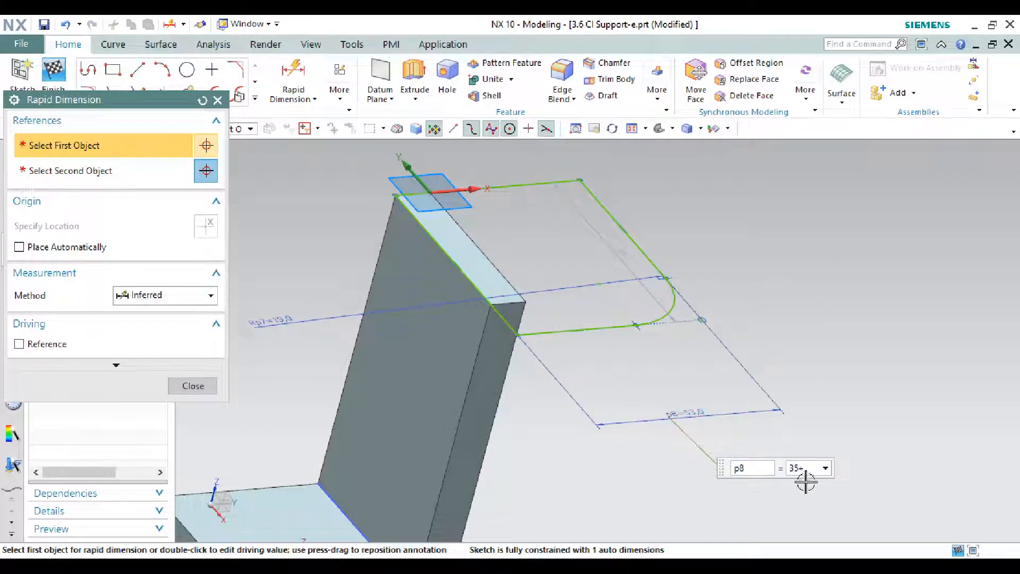
{"action": "key", "text": "alt+Tab"}
{"action": "key", "text": "alt+Tab"}
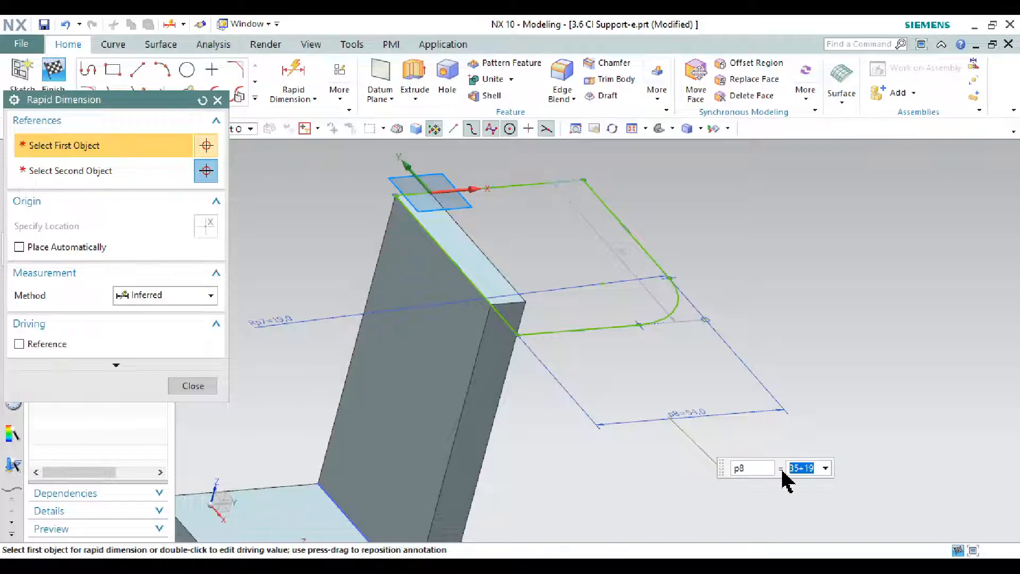
{"action": "left_click", "coordinate": [193, 386]}
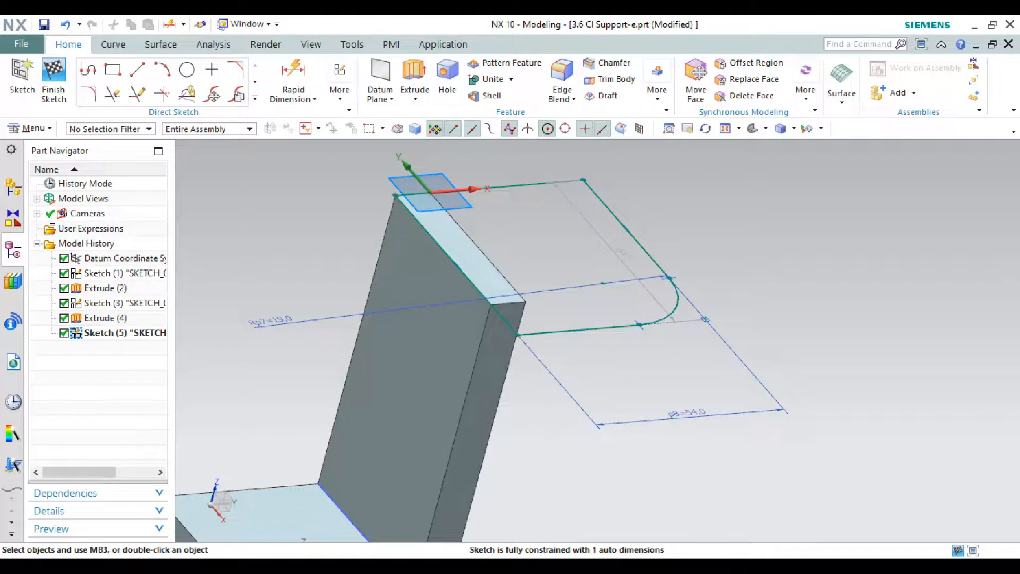
Step: Review the plate's rounded end on the captured drawing and sketch a 38 mm circle centred on the fillet arc, through the arc's end
{"action": "key", "text": "alt+Tab"}
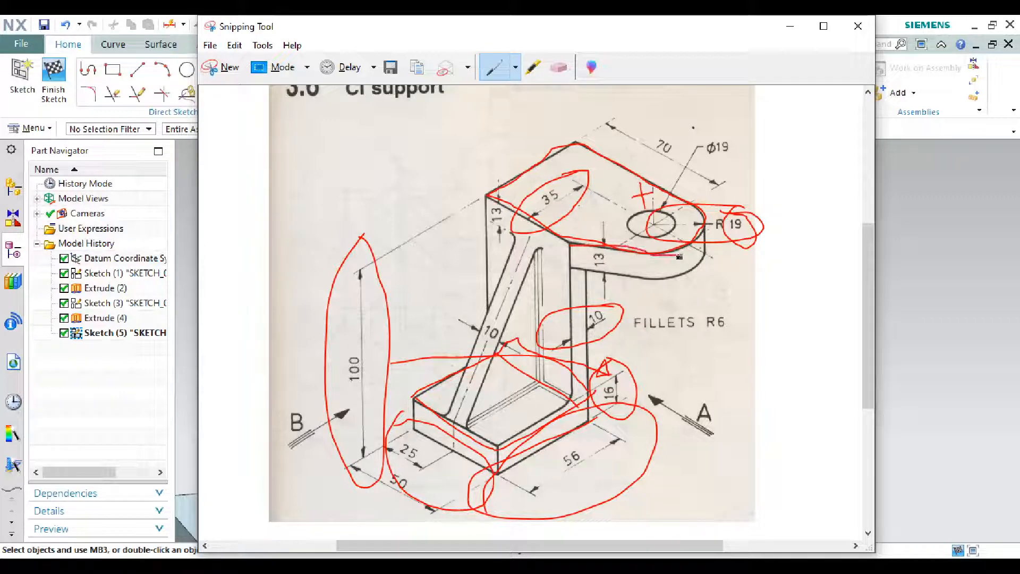
{"action": "left_click", "coordinate": [791, 26]}
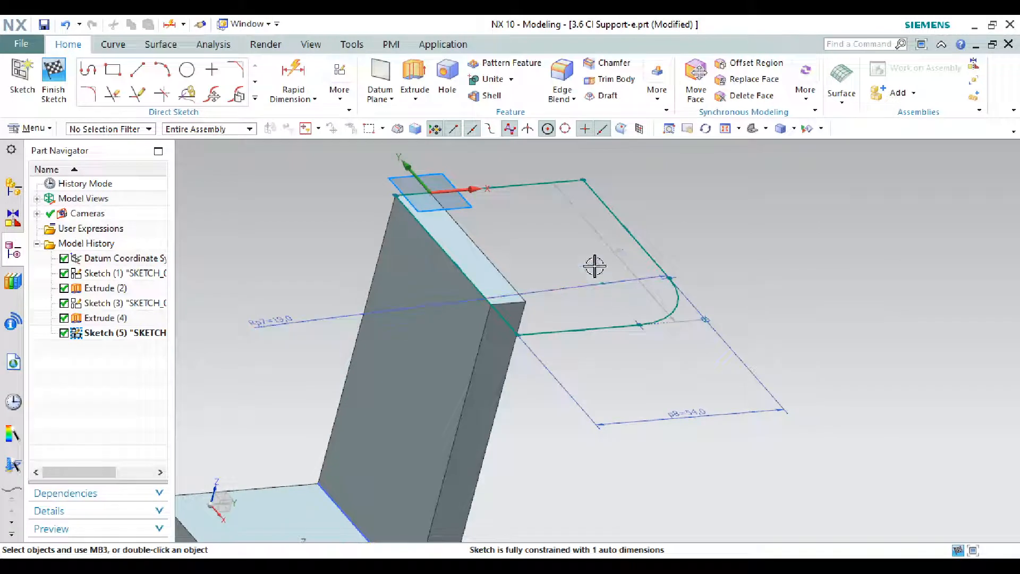
{"action": "left_click", "coordinate": [193, 74]}
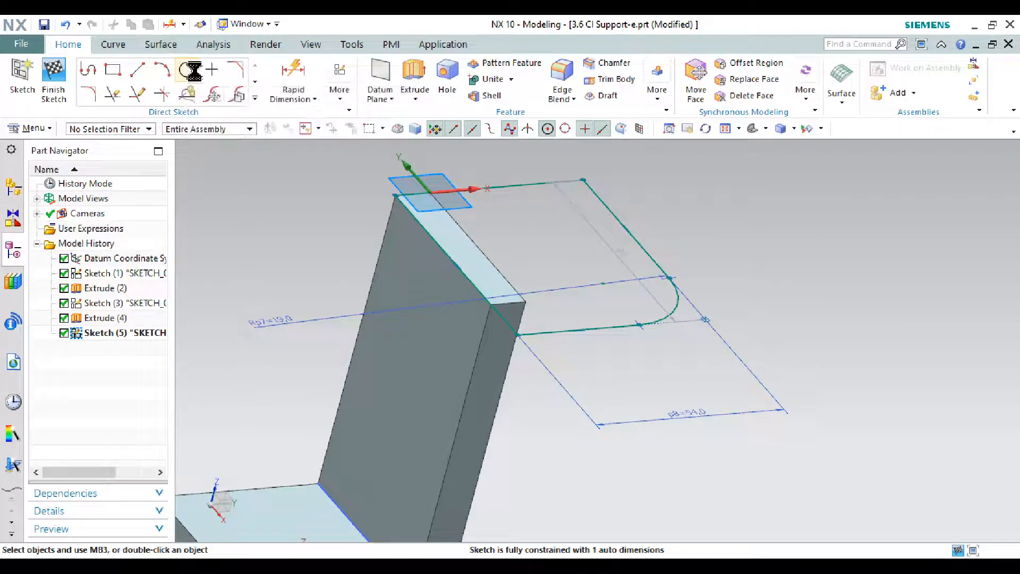
{"action": "left_click", "coordinate": [602, 286]}
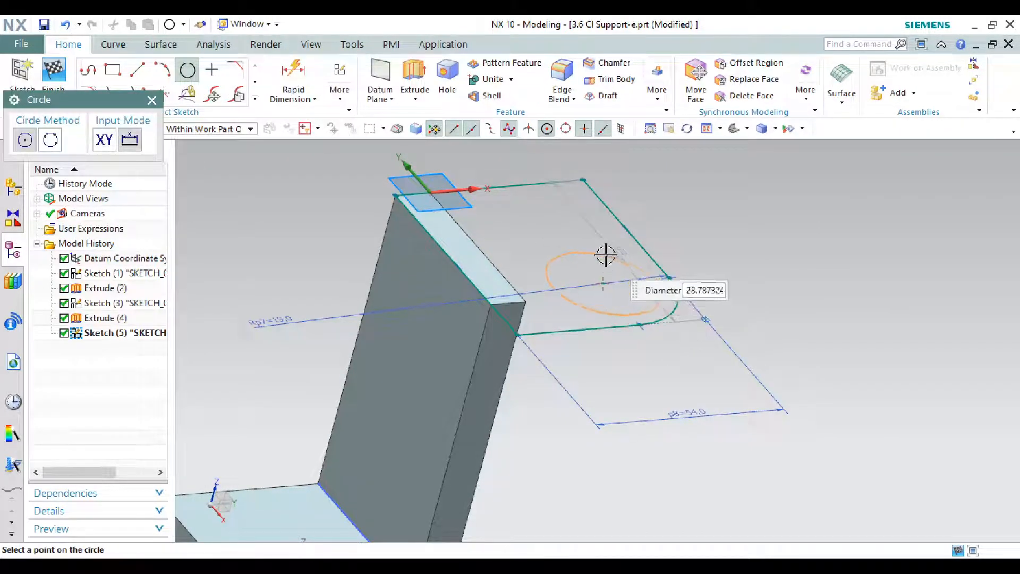
{"action": "scroll", "coordinate": [666, 276], "scroll_direction": "up", "scroll_amount": 3}
{"action": "left_click", "coordinate": [665, 276]}
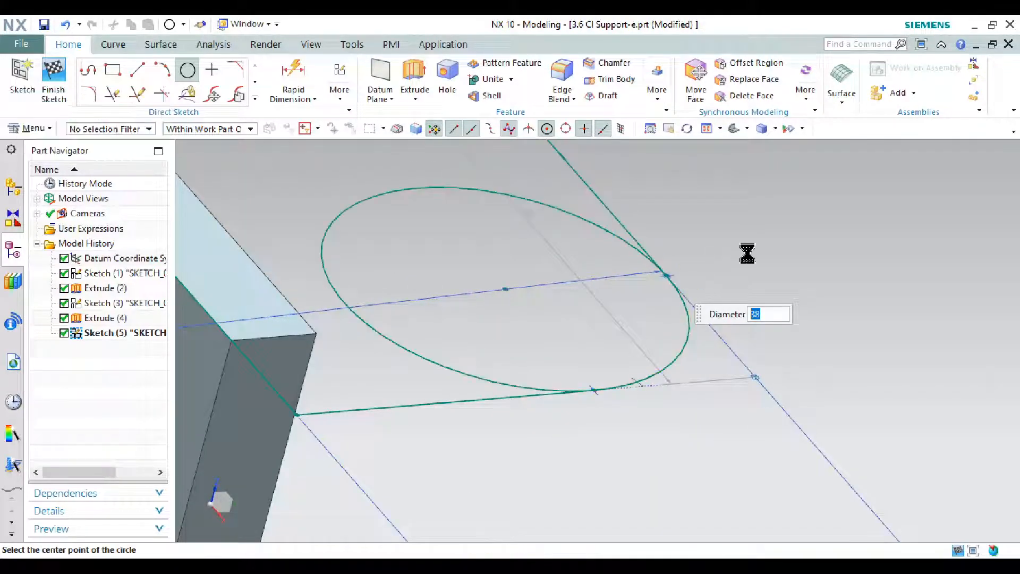
{"action": "right_click", "coordinate": [712, 223]}
{"action": "left_click", "coordinate": [763, 234]}
{"action": "scroll", "coordinate": [675, 286], "scroll_direction": "down", "scroll_amount": 5}
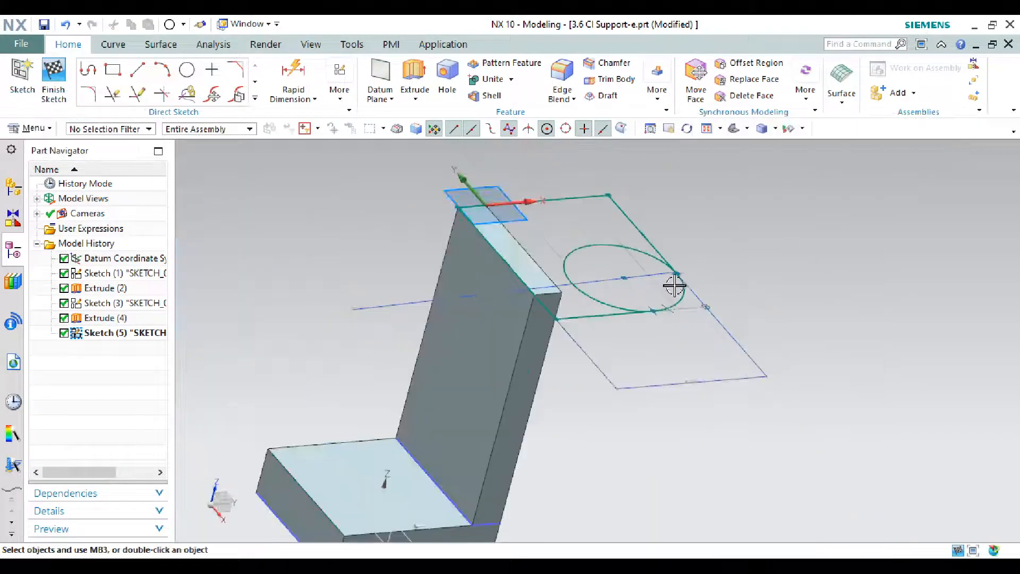
Step: Delete the plate's horizontal side line that runs from the wall to the filleted corner
{"action": "scroll", "coordinate": [604, 348], "scroll_direction": "up", "scroll_amount": 3}
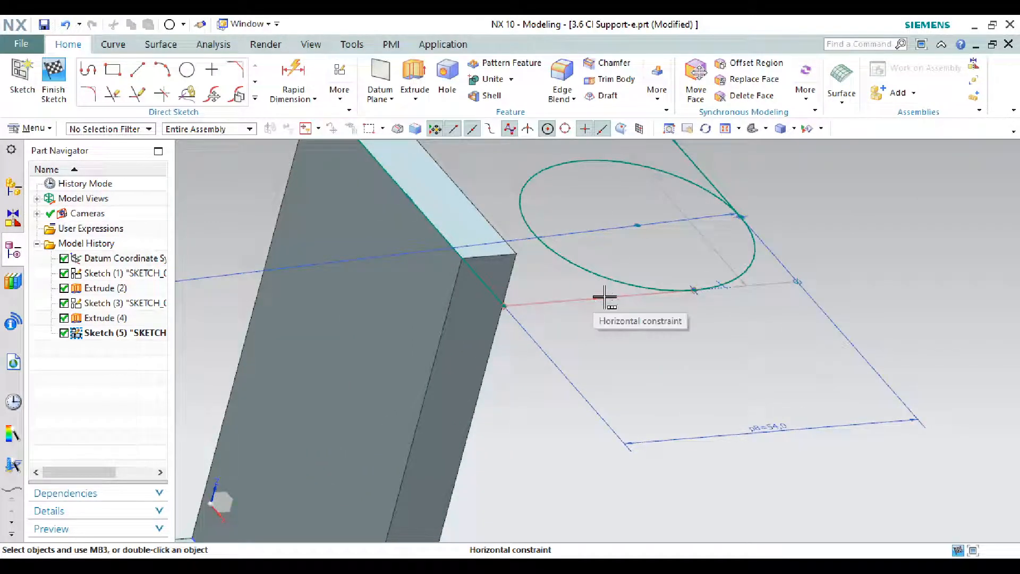
{"action": "left_click", "coordinate": [605, 297]}
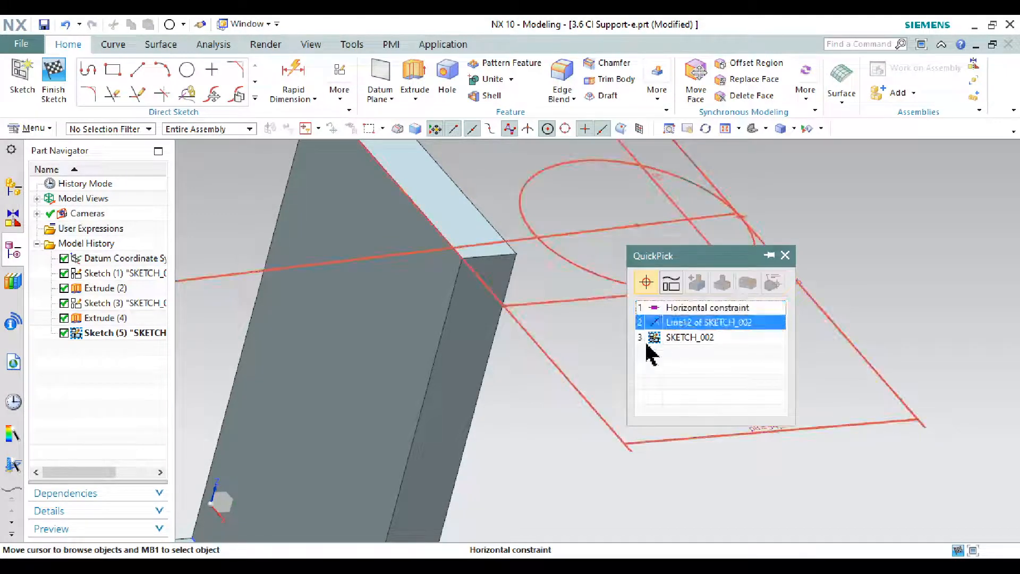
{"action": "left_click", "coordinate": [665, 319]}
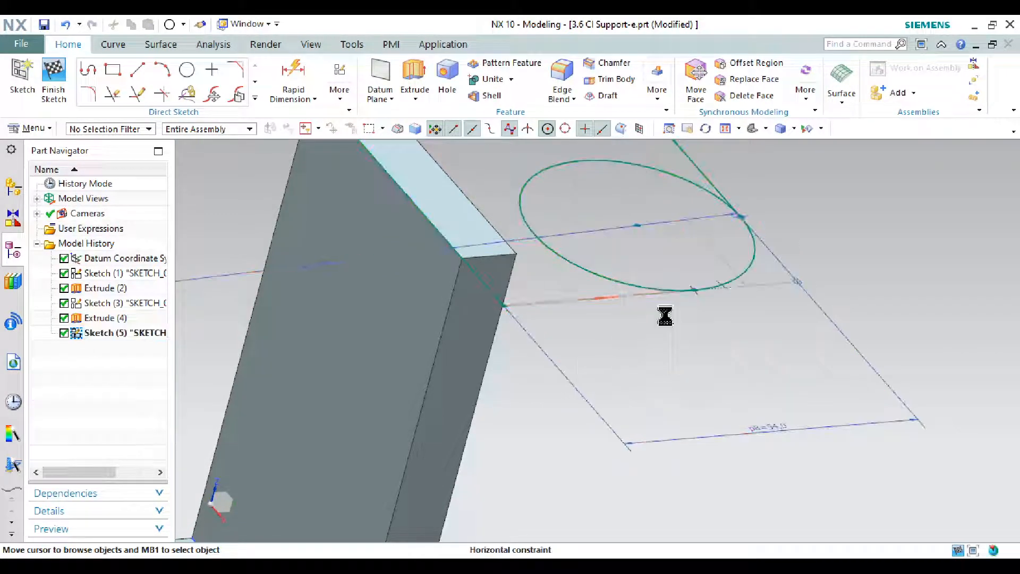
{"action": "left_click", "coordinate": [563, 301]}
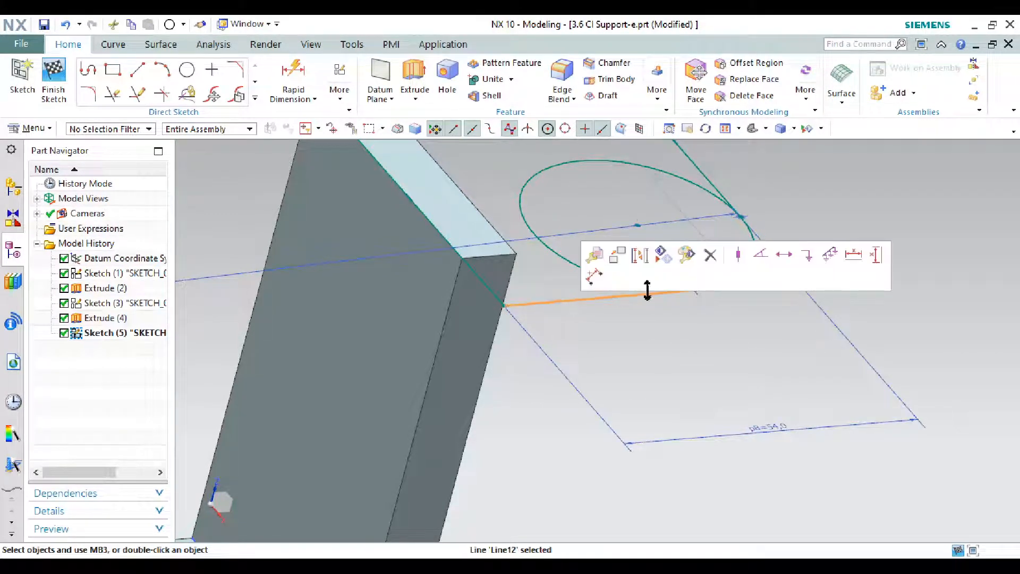
{"action": "left_click", "coordinate": [711, 255]}
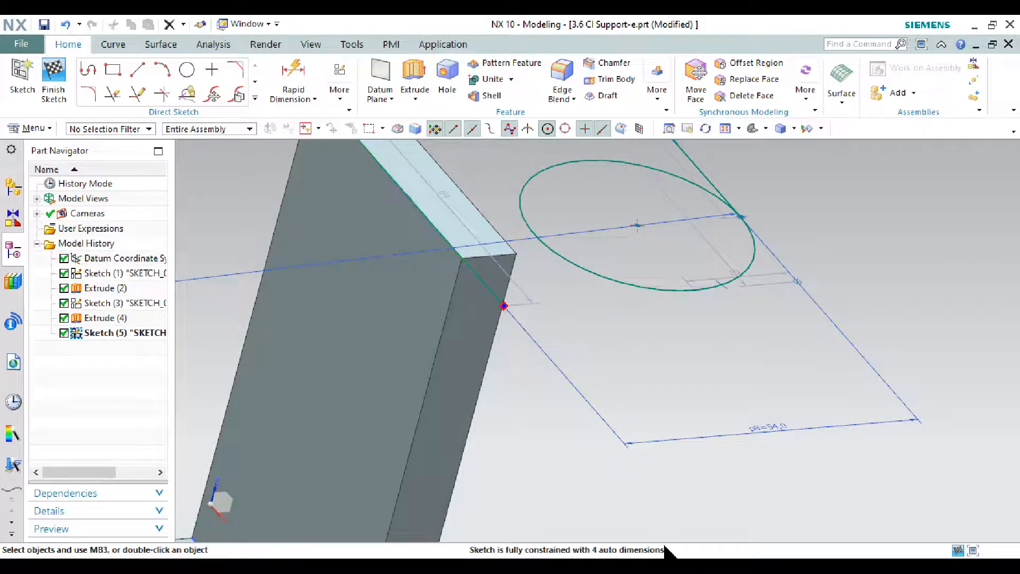
Step: Check the plate outline on the reference drawing and delete the sketch line that runs along the wall's top edge
{"action": "key", "text": "alt+Tab"}
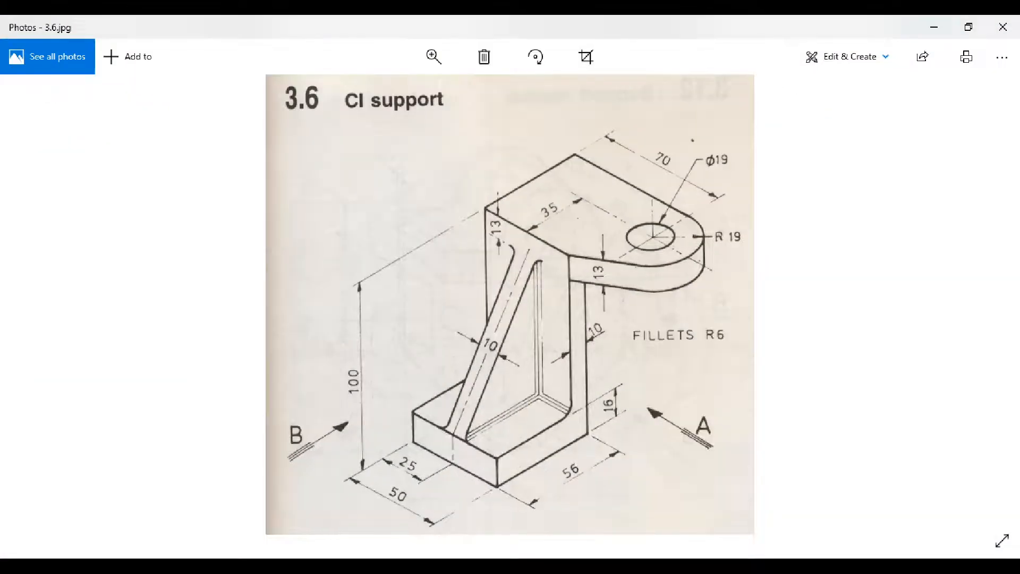
{"action": "key", "text": "alt+Tab"}
{"action": "left_click", "coordinate": [492, 291]}
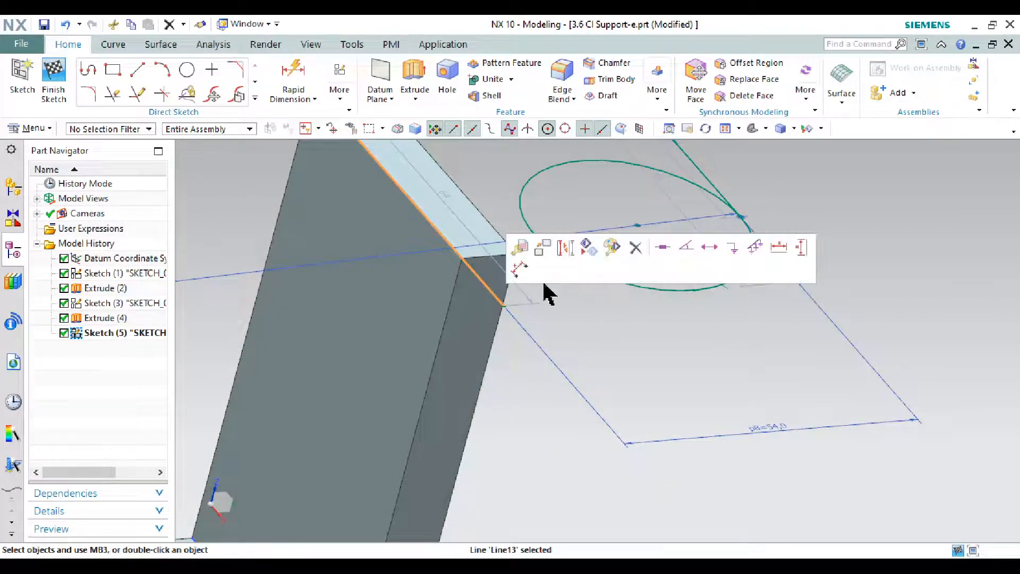
{"action": "left_click", "coordinate": [642, 251]}
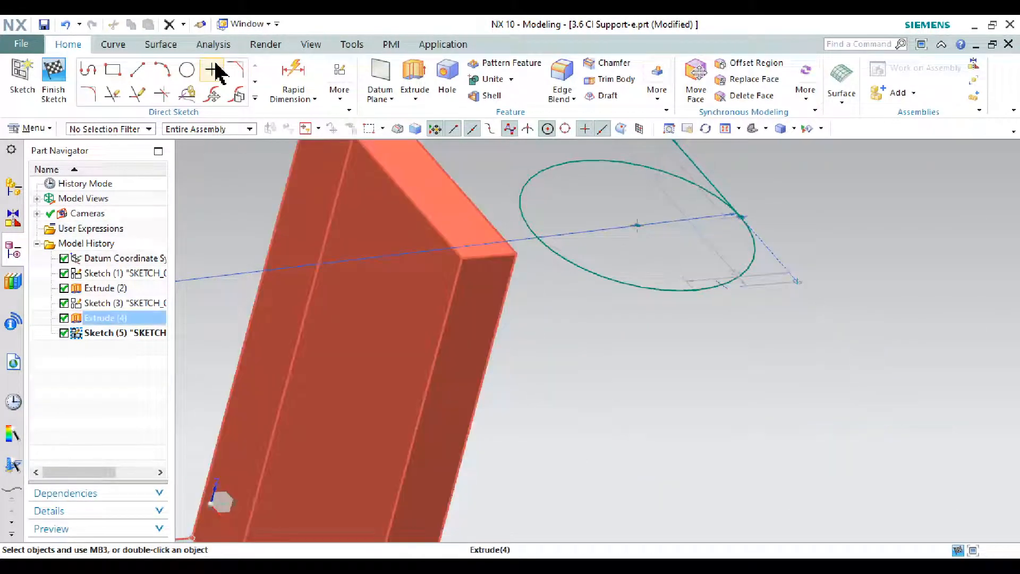
Step: Sketch a sloping line about 47 mm long at about 327° from the wall's front top corner towards the circle's near side
{"action": "left_click", "coordinate": [137, 70]}
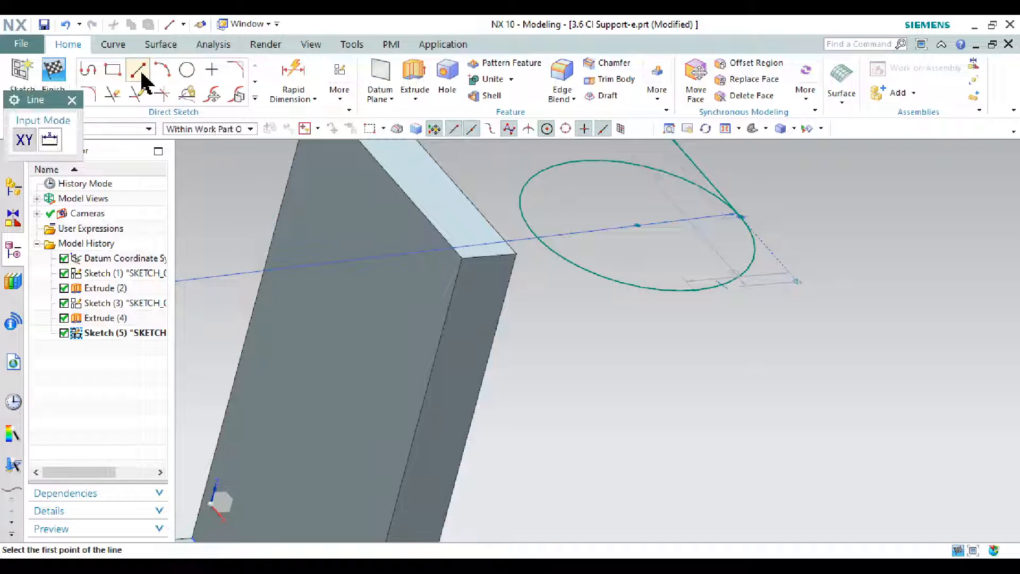
{"action": "left_click", "coordinate": [463, 257]}
{"action": "left_click", "coordinate": [754, 327]}
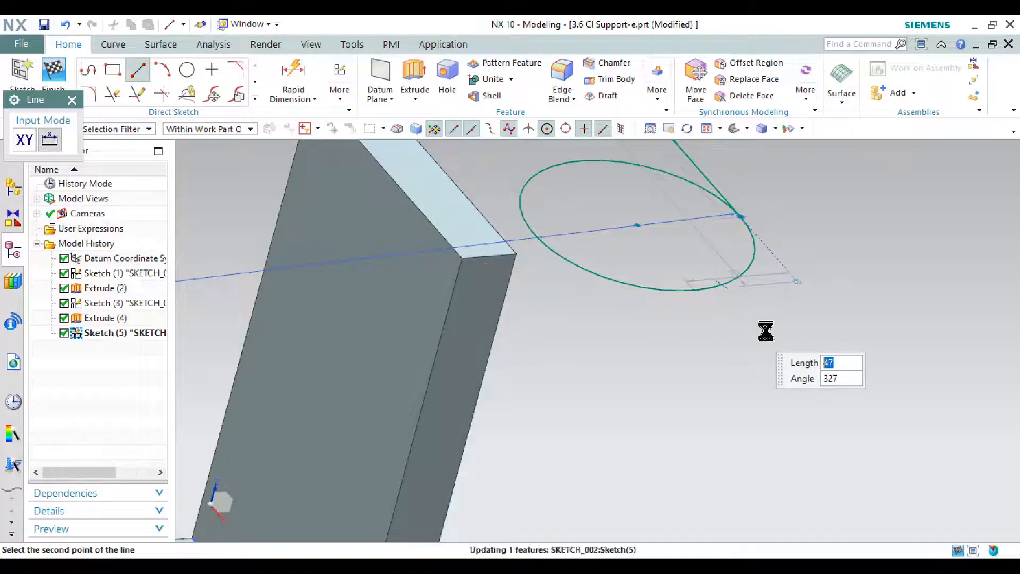
{"action": "right_click", "coordinate": [668, 383]}
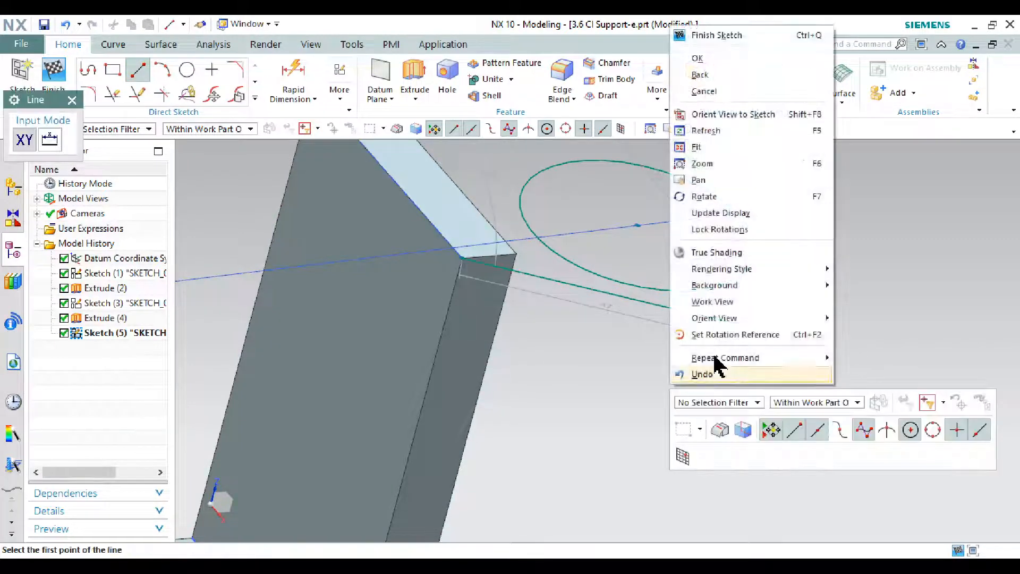
{"action": "left_click", "coordinate": [719, 71]}
{"action": "mouse_move", "coordinate": [733, 245]}
{"action": "middle_mouse_down"}
{"action": "mouse_move", "coordinate": [734, 289]}
{"action": "mouse_move", "coordinate": [541, 266]}
{"action": "middle_mouse_up"}
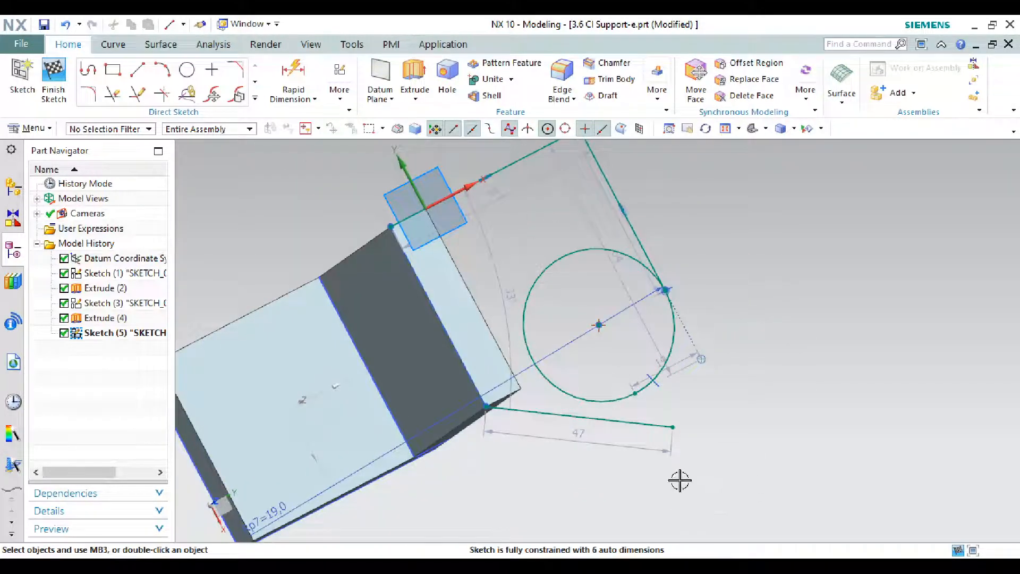
{"action": "key", "text": "alt+Tab"}
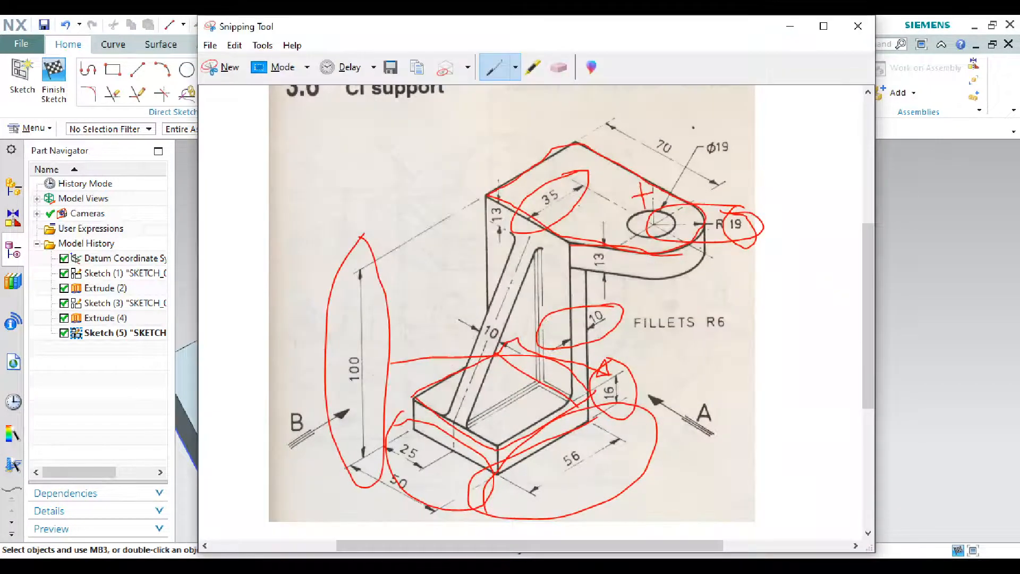
{"action": "key", "text": "alt+Tab"}
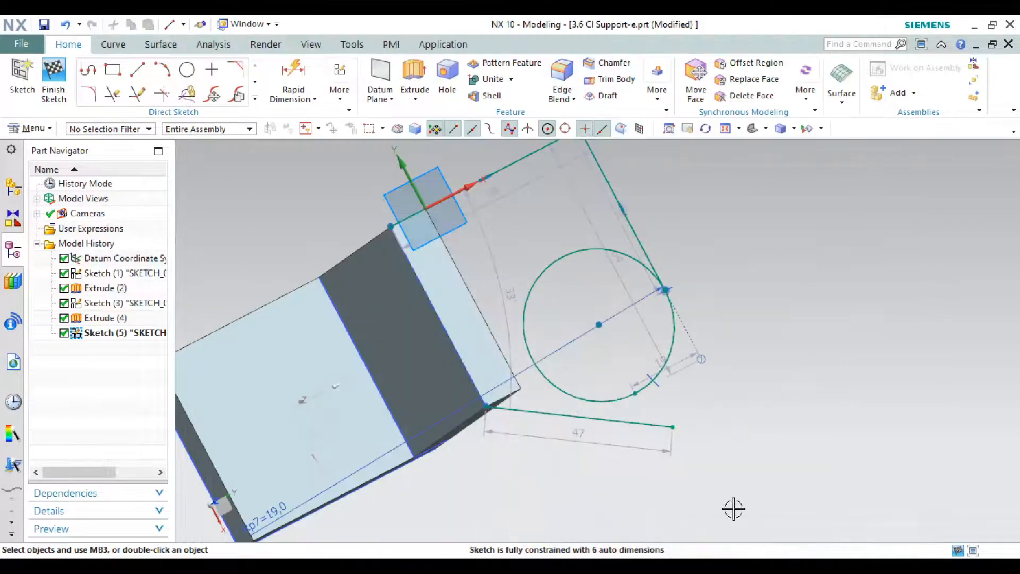
{"action": "key", "text": "alt+Tab"}
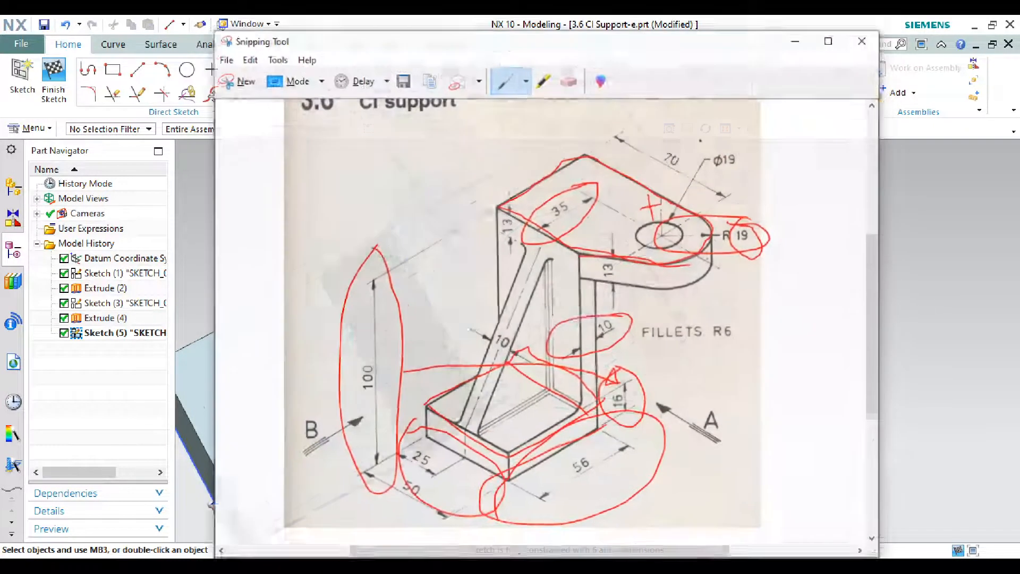
{"action": "key", "text": "alt+Tab"}
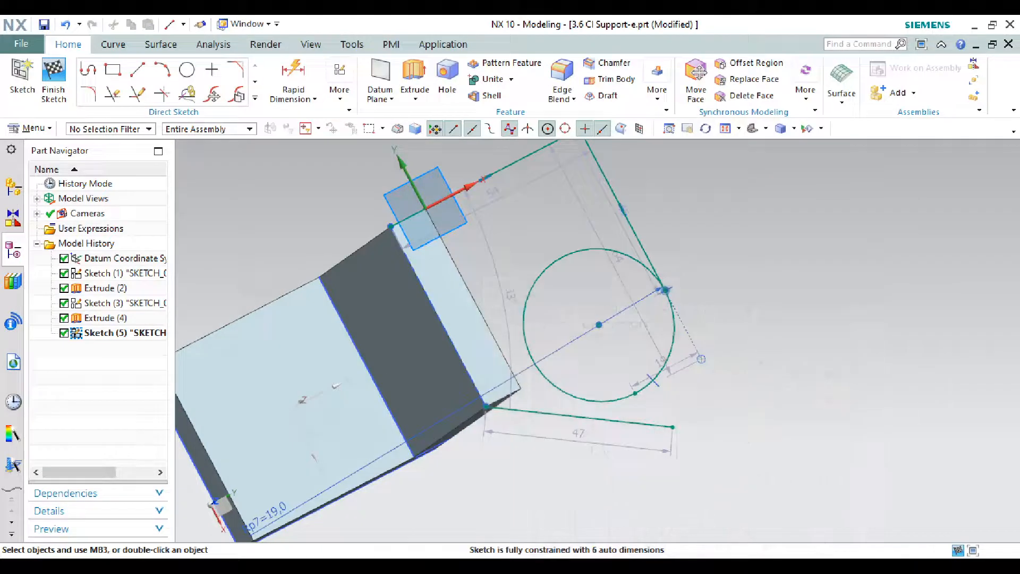
{"action": "left_click", "coordinate": [649, 427]}
{"action": "left_click", "coordinate": [620, 400]}
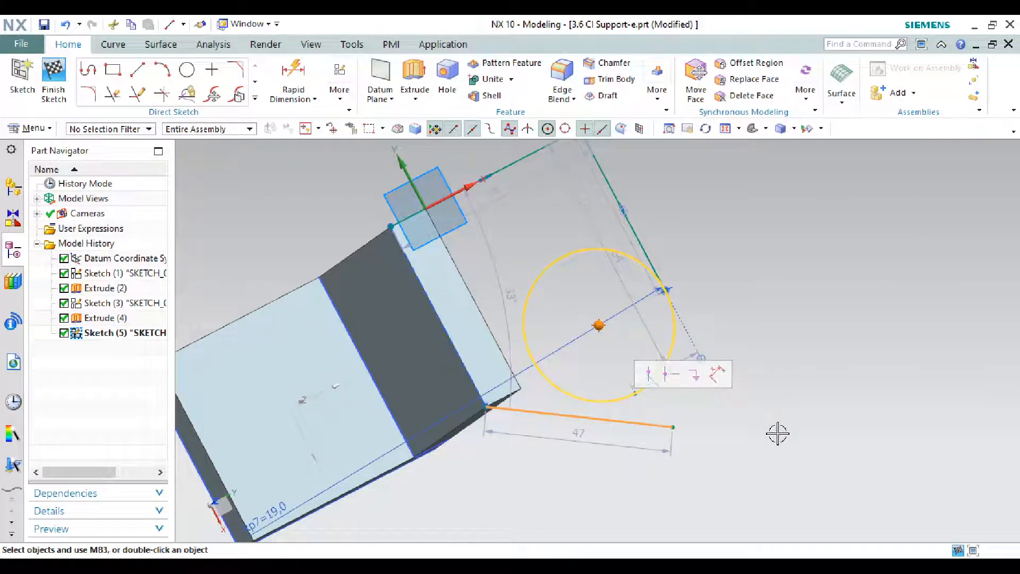
{"action": "key", "text": "Escape"}
{"action": "left_click", "coordinate": [592, 401]}
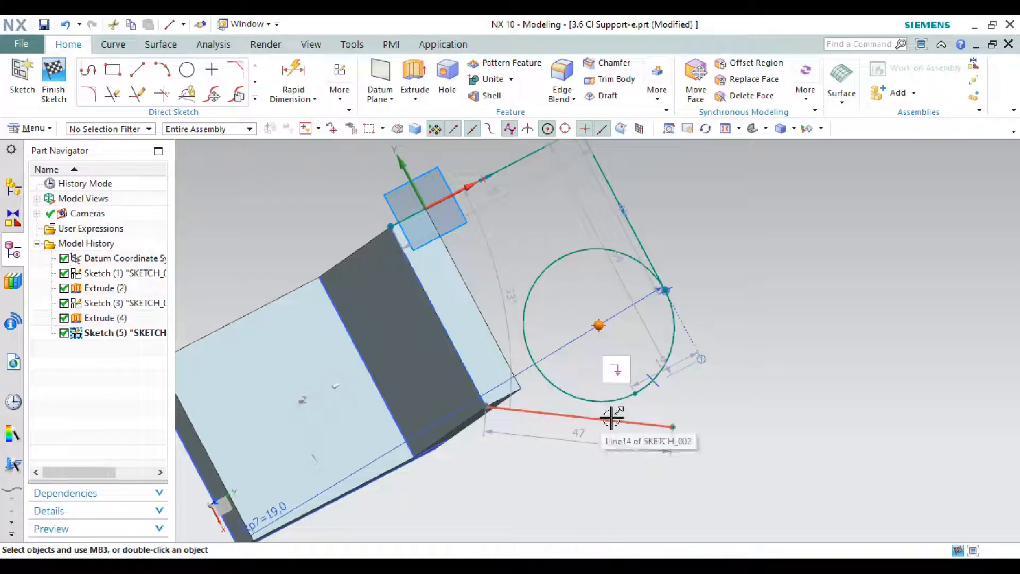
{"action": "left_click", "coordinate": [611, 418]}
{"action": "key", "text": "Escape"}
{"action": "scroll", "coordinate": [610, 418], "scroll_direction": "up", "scroll_amount": 2}
{"action": "left_click", "coordinate": [550, 380]}
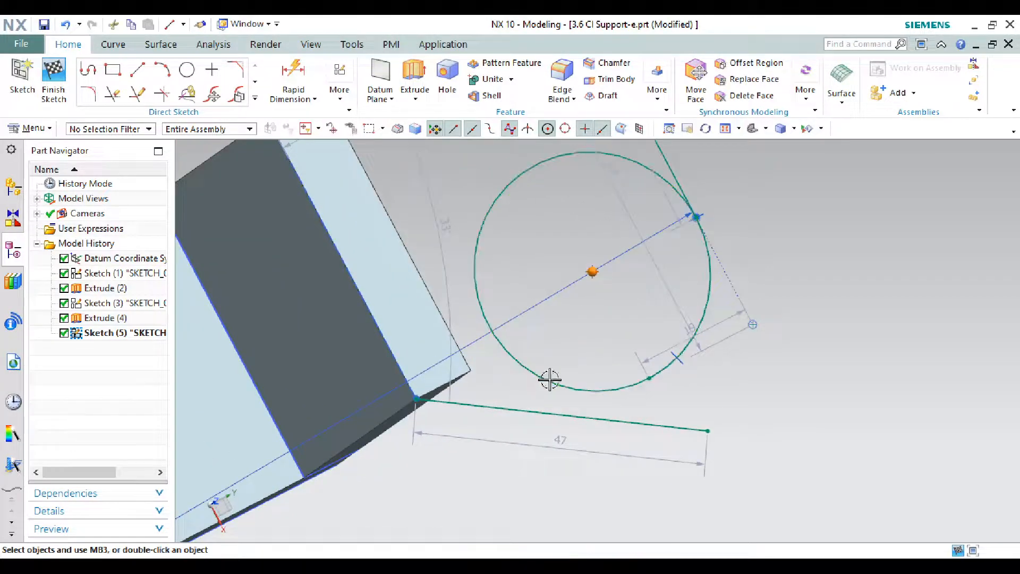
{"action": "left_click", "coordinate": [630, 422]}
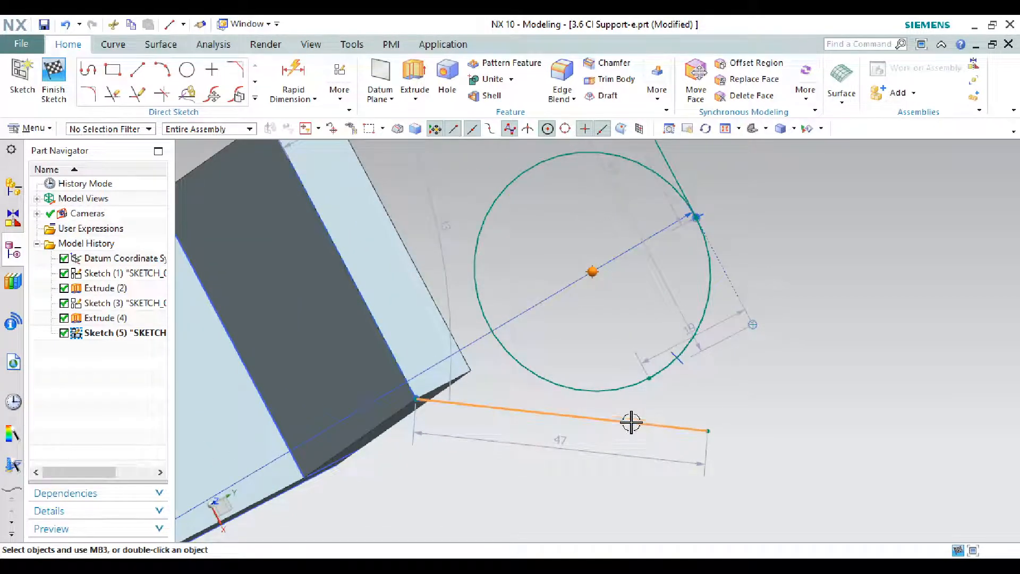
{"action": "left_click", "coordinate": [602, 391]}
{"action": "key", "text": "Escape"}
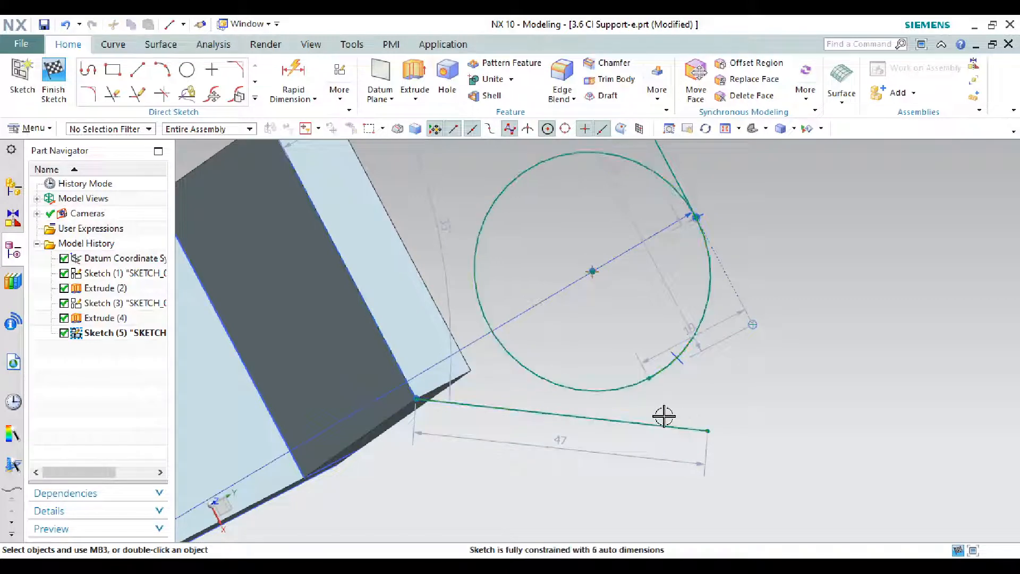
{"action": "left_click", "coordinate": [629, 421]}
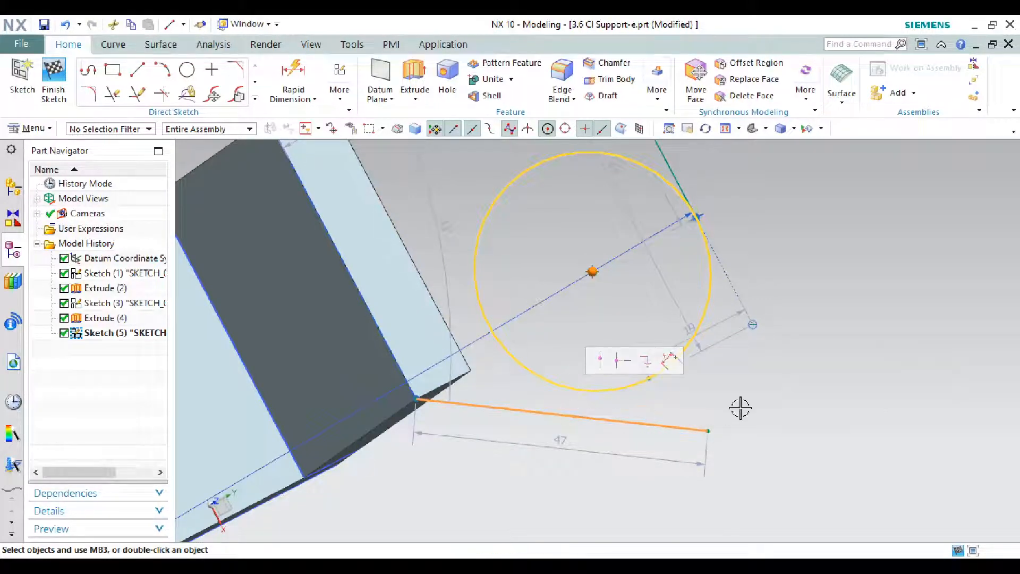
{"action": "key", "text": "Escape"}
Step: Circle the 70 dimension on the captured drawing, then dimension from the plate's far side edge to the circle's centre and set it to 70 mm
{"action": "scroll", "coordinate": [725, 440], "scroll_direction": "down", "scroll_amount": 4}
{"action": "key", "text": "alt+Tab"}
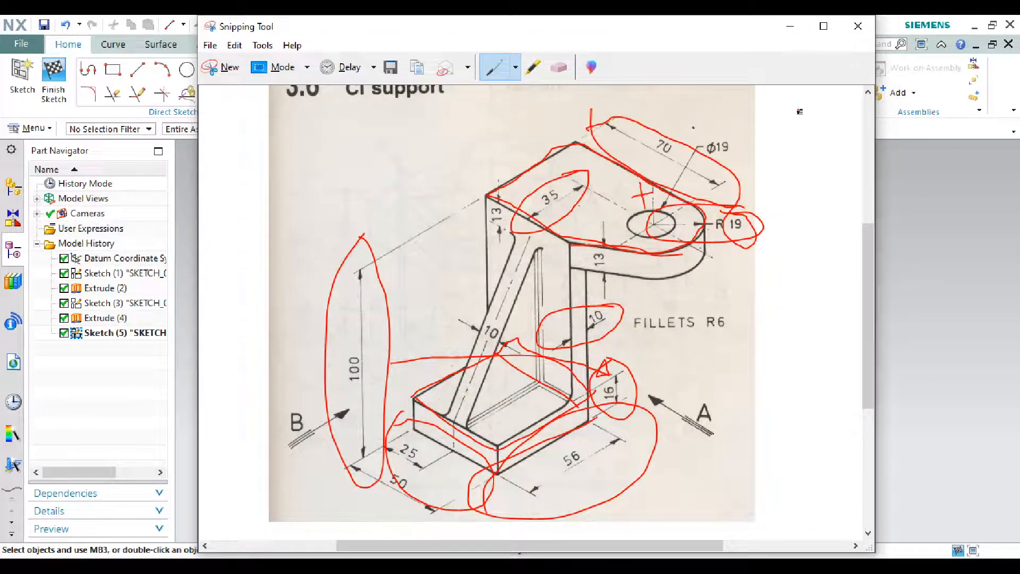
{"action": "left_click", "coordinate": [788, 28]}
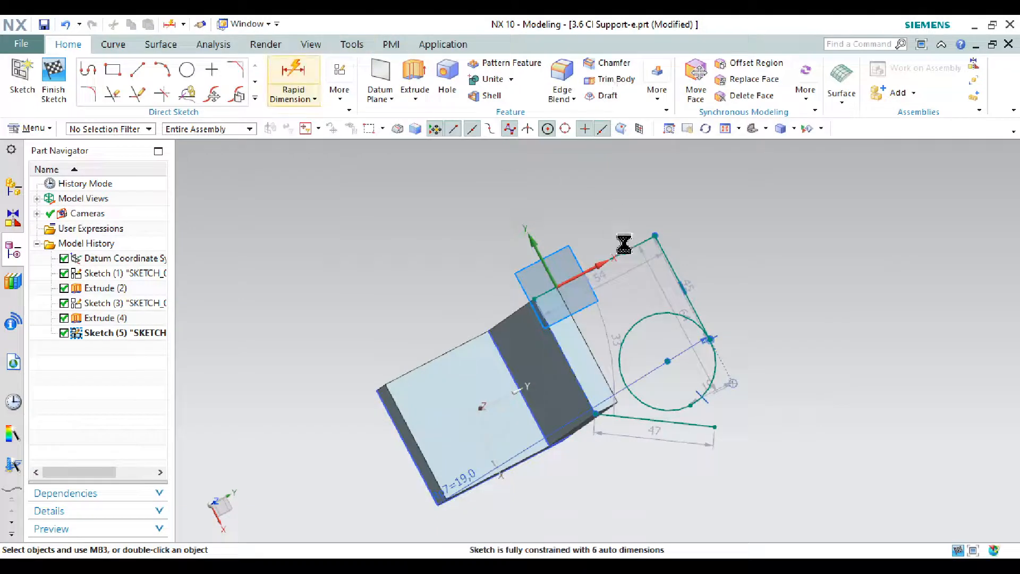
{"action": "left_click", "coordinate": [664, 361]}
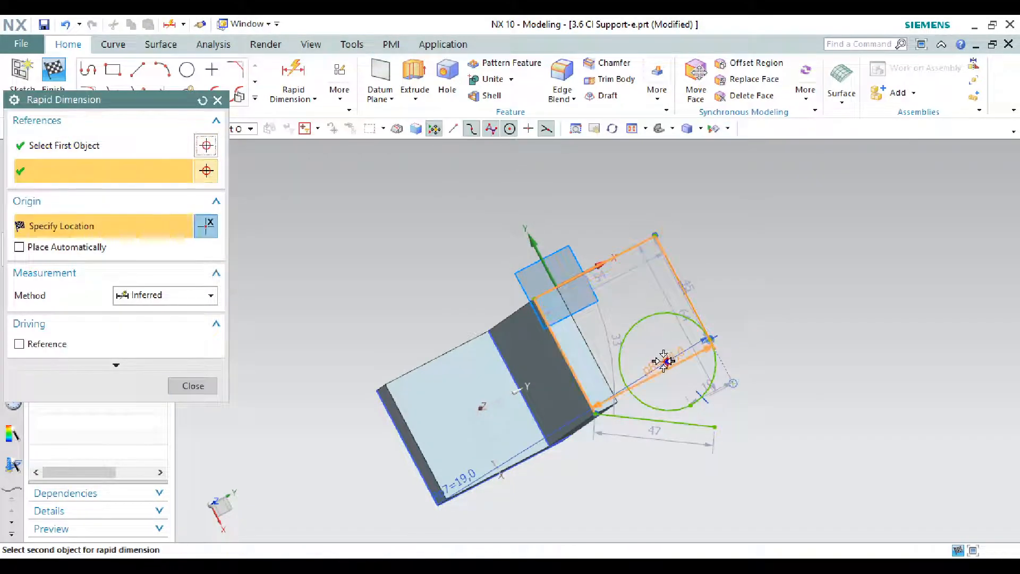
{"action": "left_click", "coordinate": [728, 269]}
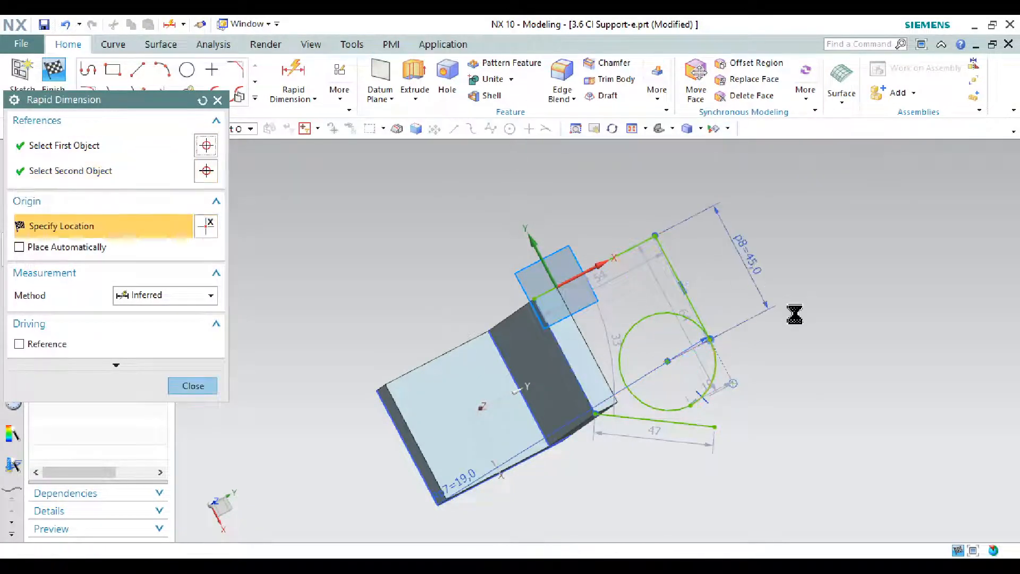
{"action": "type", "text": "70"}
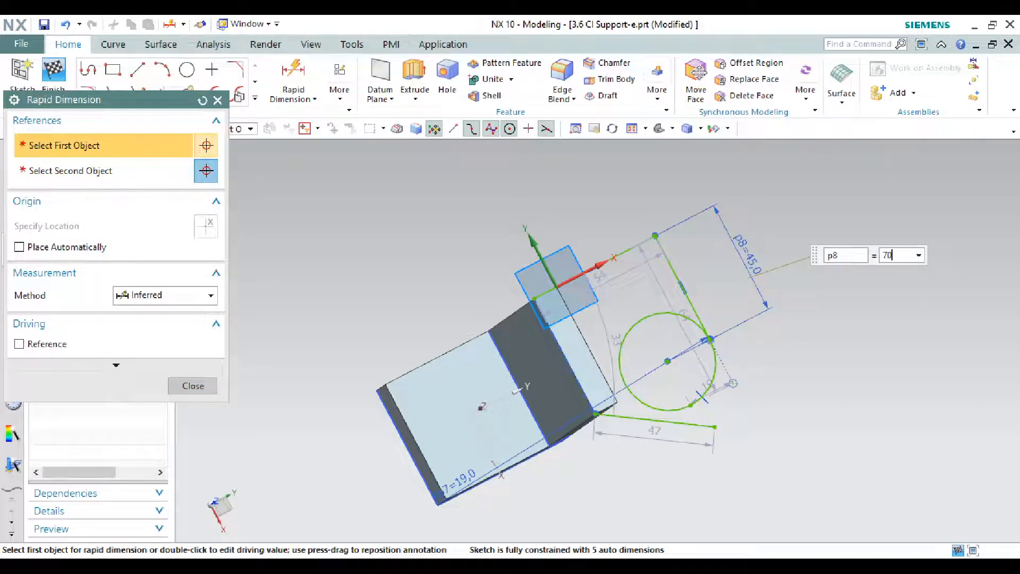
{"action": "key", "text": "Return"}
{"action": "key", "text": "Escape"}
Step: Move the sloping line's free end outside the circle, making the line about 45.4 mm long
{"action": "scroll", "coordinate": [738, 452], "scroll_direction": "up", "scroll_amount": 3}
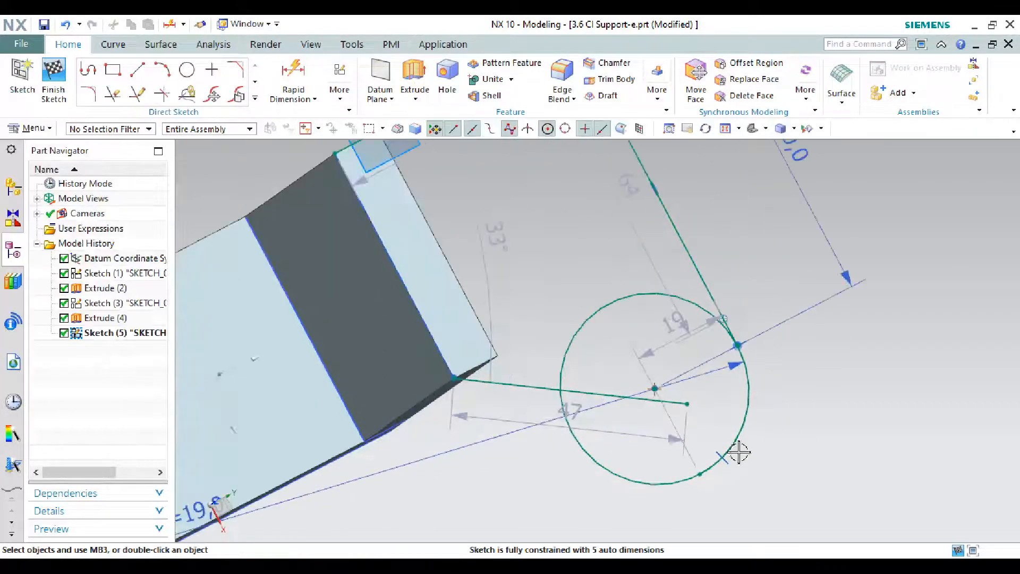
{"action": "scroll", "coordinate": [738, 452], "scroll_direction": "up", "scroll_amount": 1}
{"action": "left_click_drag", "start_coordinate": [674, 395], "coordinate": [617, 527]}
{"action": "scroll", "coordinate": [659, 440], "scroll_direction": "down", "scroll_amount": 3}
{"action": "scroll", "coordinate": [642, 479], "scroll_direction": "up", "scroll_amount": 3}
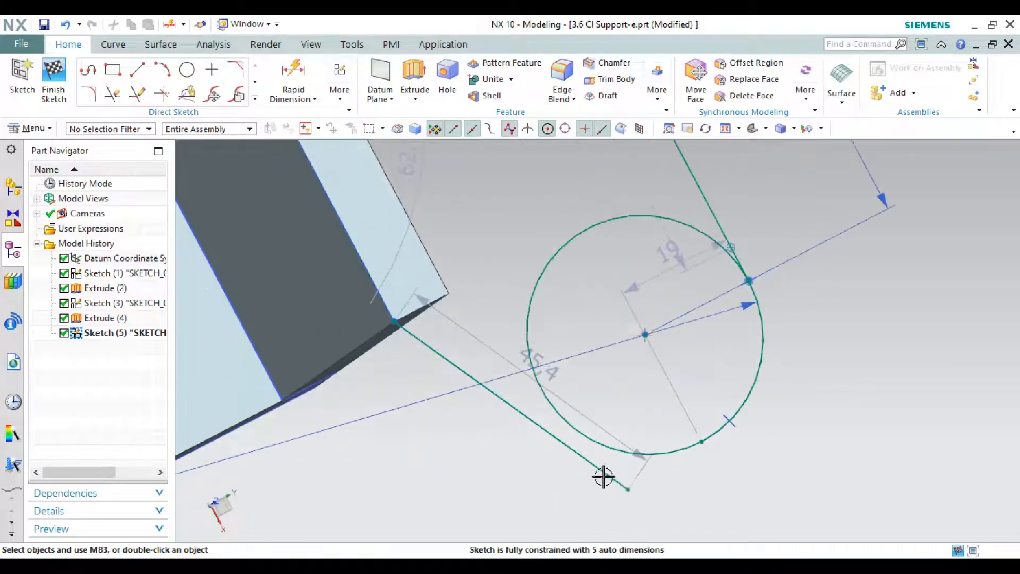
{"action": "left_click", "coordinate": [604, 472]}
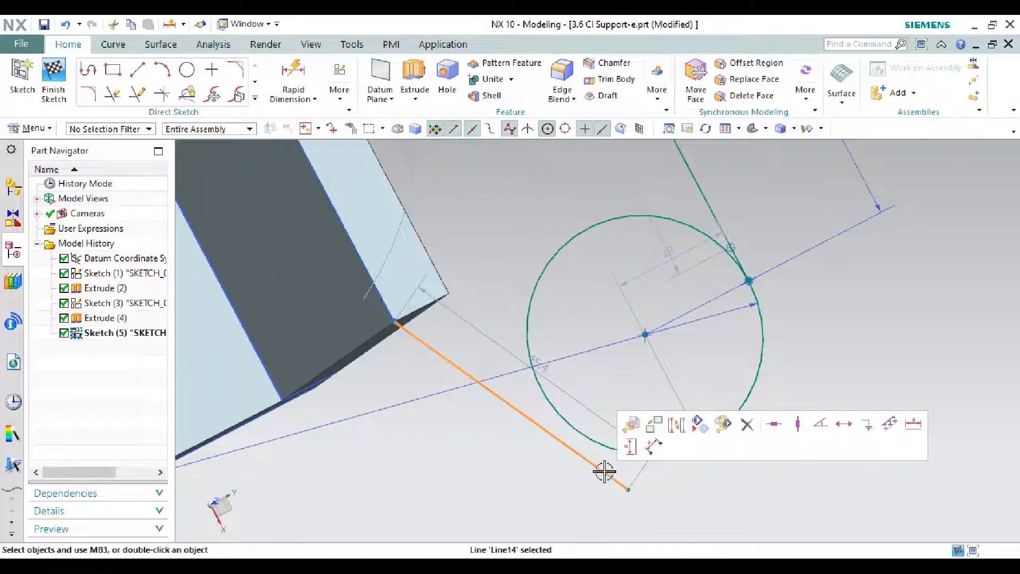
{"action": "left_click", "coordinate": [590, 438]}
{"action": "key", "text": "Escape"}
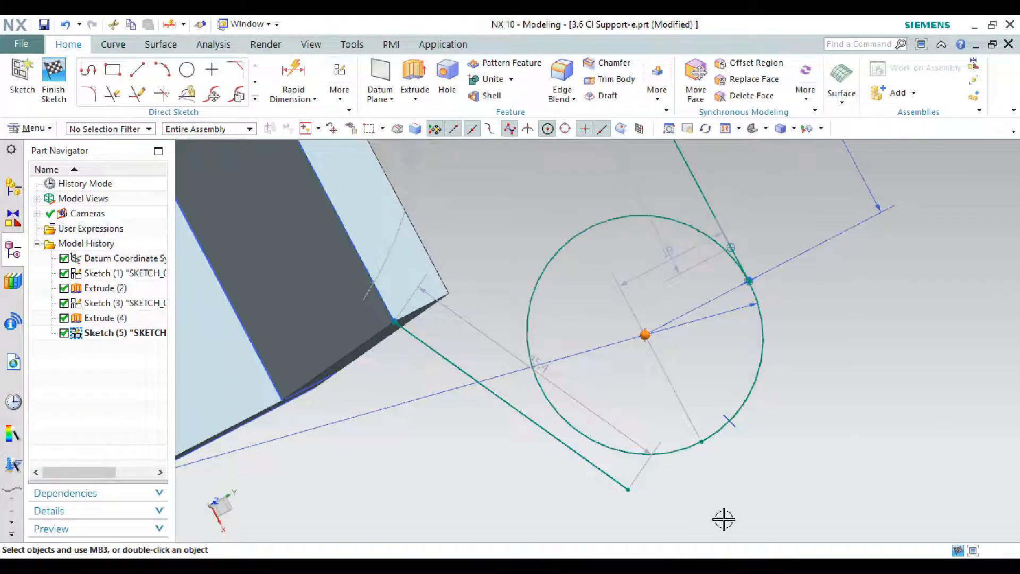
{"action": "left_click", "coordinate": [672, 451]}
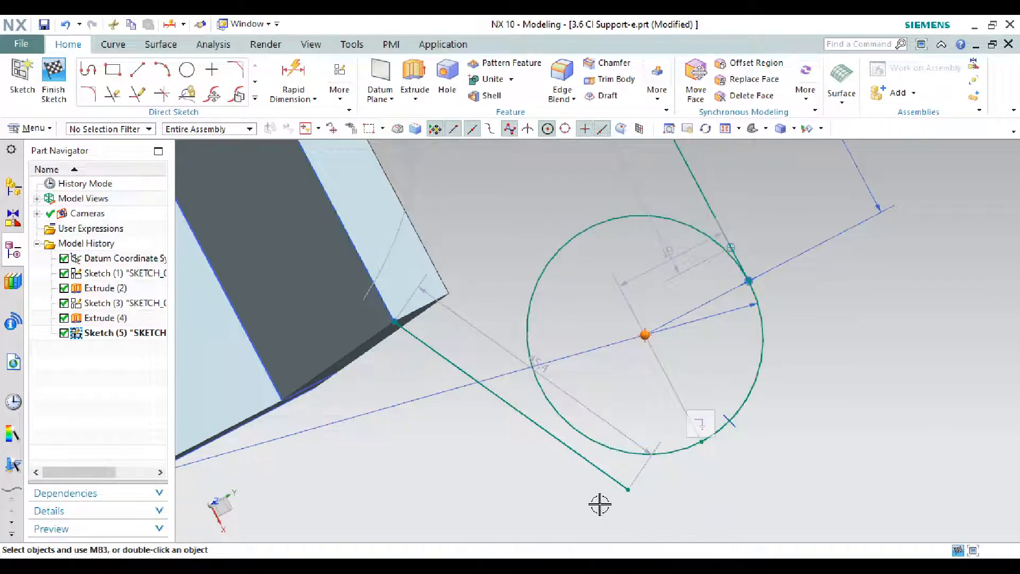
{"action": "left_click", "coordinate": [604, 475]}
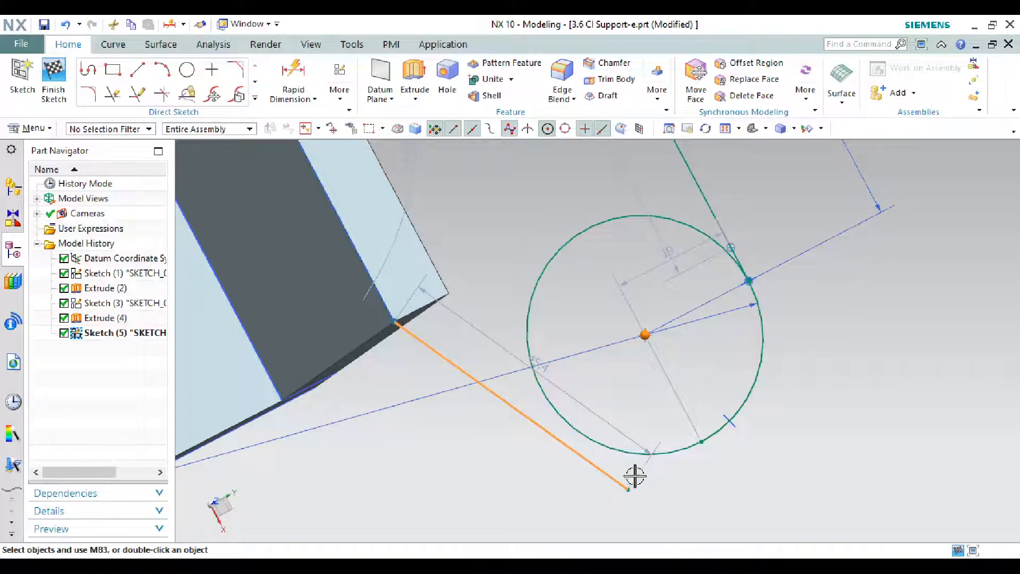
{"action": "key", "text": "Escape"}
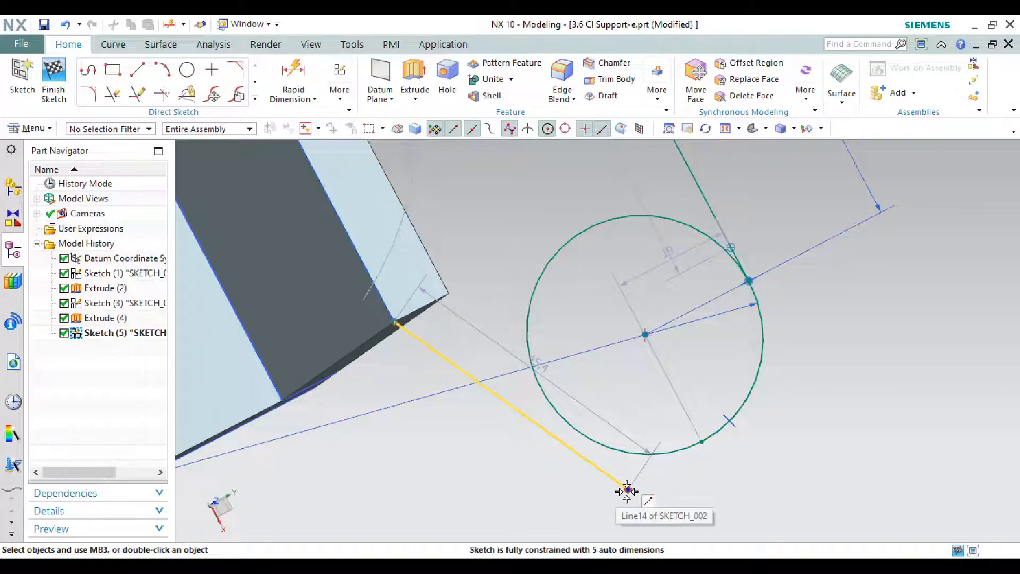
Step: Move the sloping line's free end past the circle so that the line snaps tangent to it
{"action": "left_click_drag", "start_coordinate": [627, 490], "coordinate": [642, 468]}
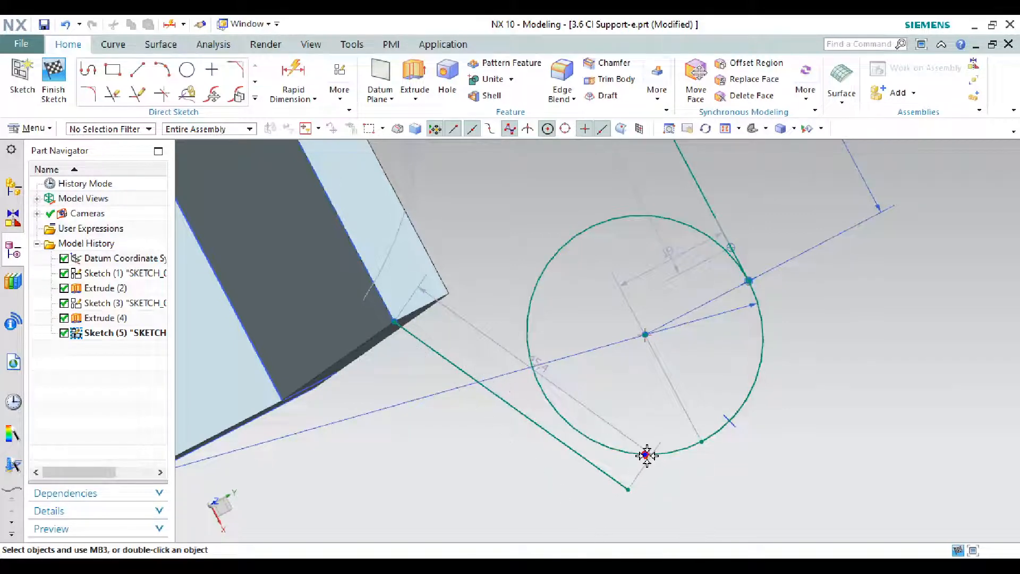
{"action": "left_click_drag", "start_coordinate": [753, 493], "coordinate": [809, 482]}
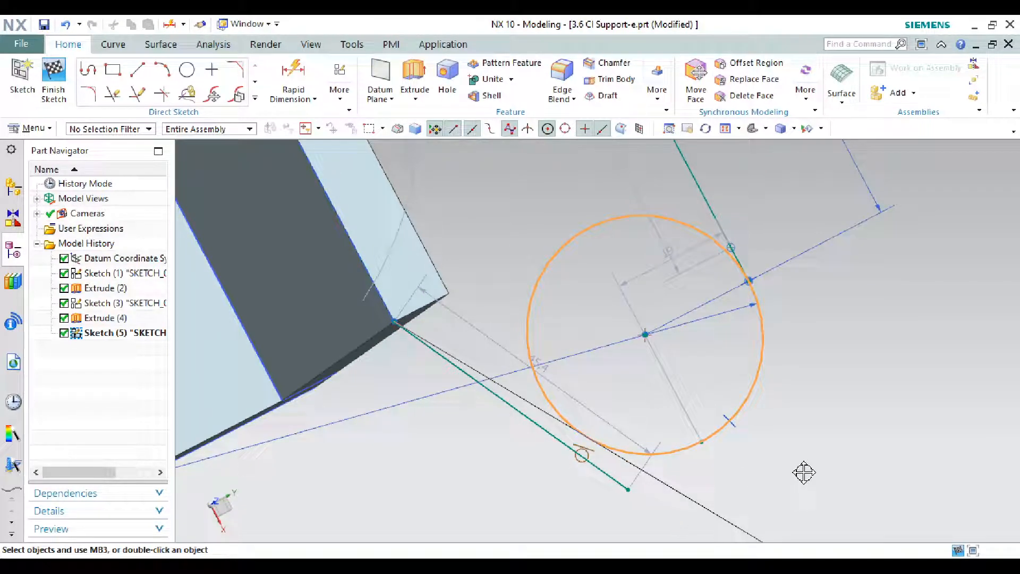
{"action": "left_click_drag", "start_coordinate": [804, 472], "coordinate": [803, 472]}
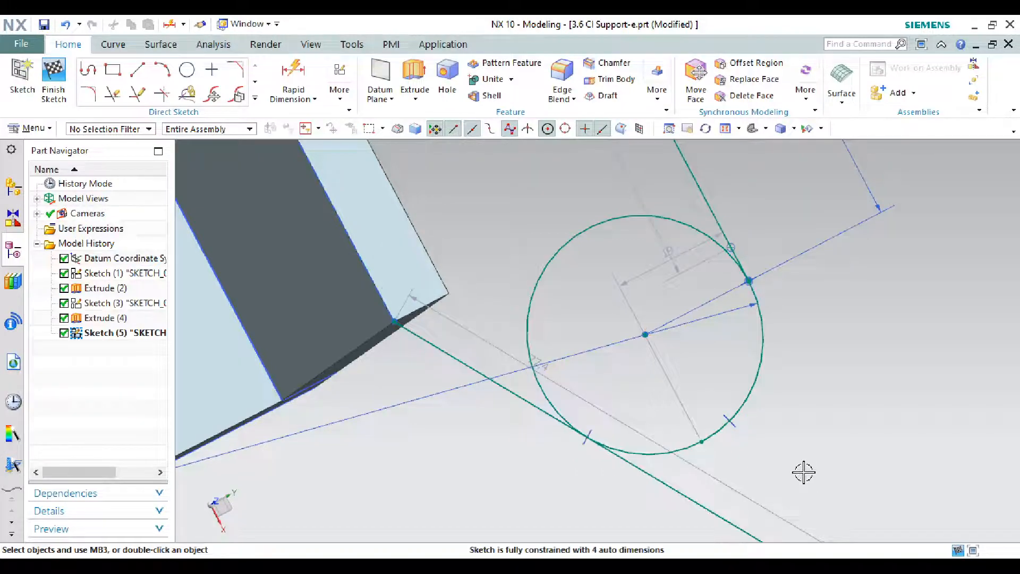
Step: Quick Trim the sloping line beyond its tangent point and the circle's inner arc, leaving the plate's rounded end
{"action": "scroll", "coordinate": [639, 431], "scroll_direction": "down", "scroll_amount": 5}
{"action": "scroll", "coordinate": [628, 433], "scroll_direction": "up", "scroll_amount": 4}
{"action": "mouse_move", "coordinate": [607, 438]}
{"action": "middle_mouse_down"}
{"action": "mouse_move", "coordinate": [592, 439]}
{"action": "mouse_move", "coordinate": [600, 436]}
{"action": "middle_mouse_up"}
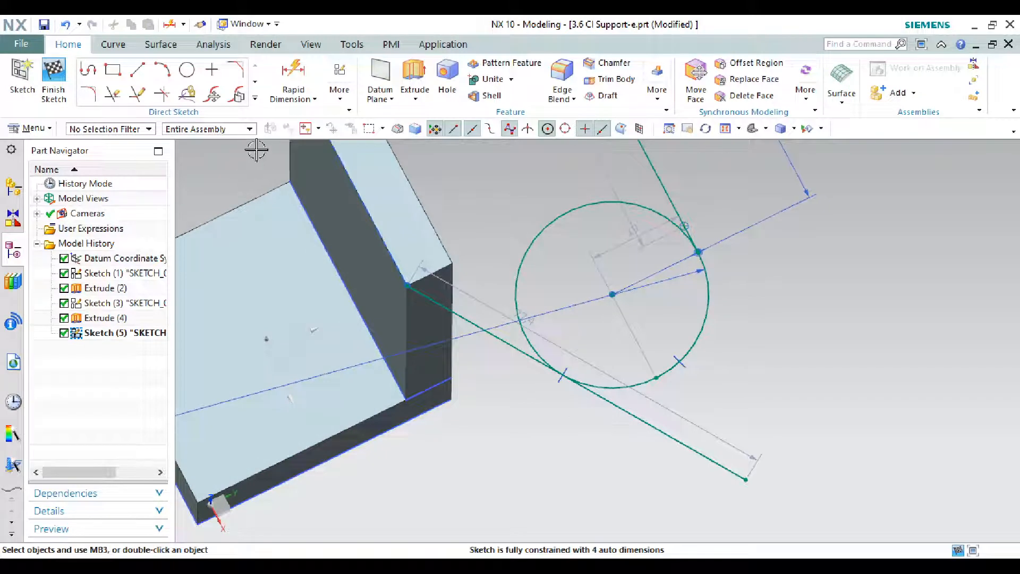
{"action": "left_click", "coordinate": [255, 99]}
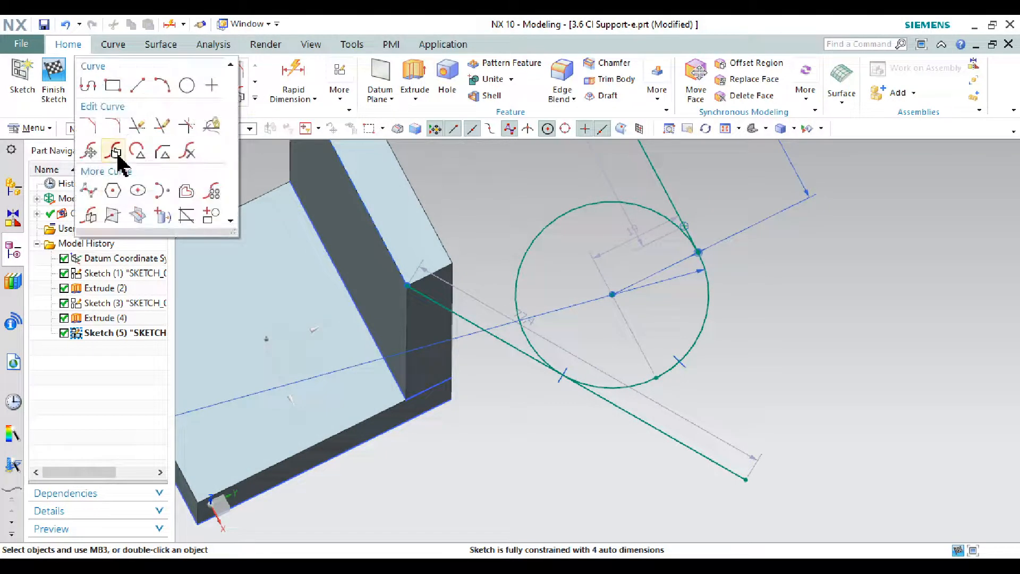
{"action": "left_click", "coordinate": [136, 127]}
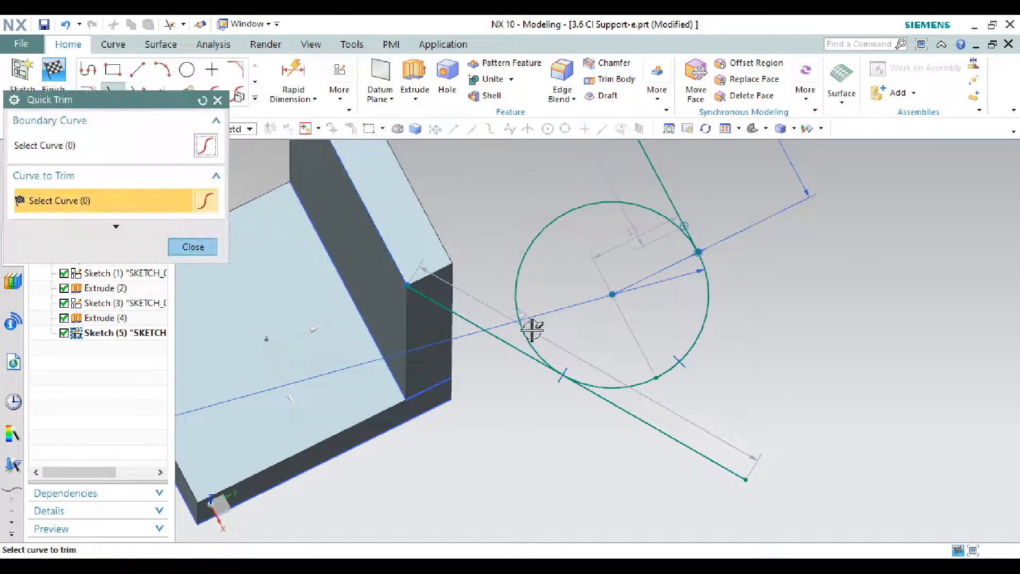
{"action": "scroll", "coordinate": [632, 372], "scroll_direction": "up", "scroll_amount": 3}
{"action": "left_click", "coordinate": [646, 410]}
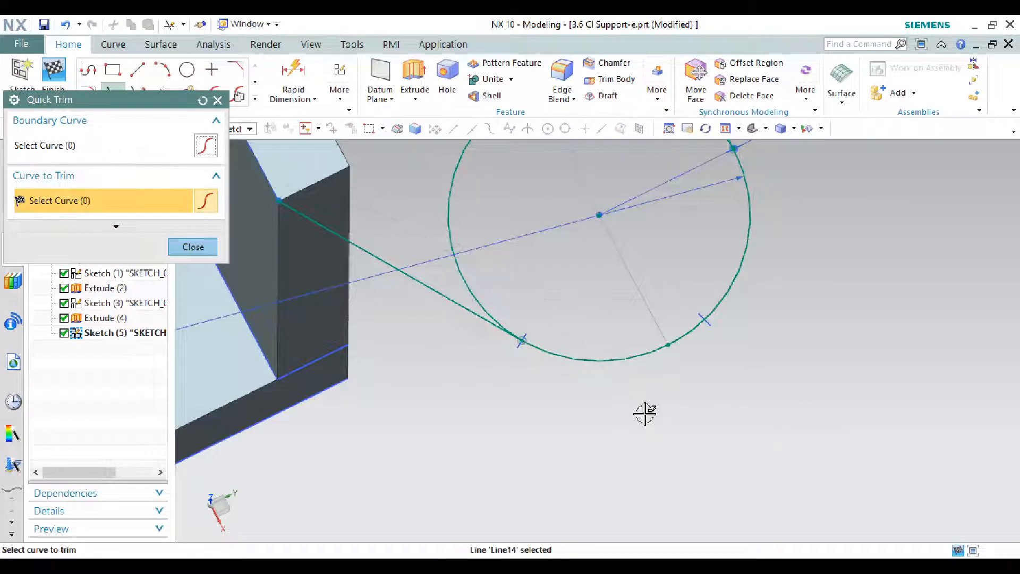
{"action": "scroll", "coordinate": [644, 413], "scroll_direction": "down", "scroll_amount": 3}
{"action": "left_click", "coordinate": [591, 255]}
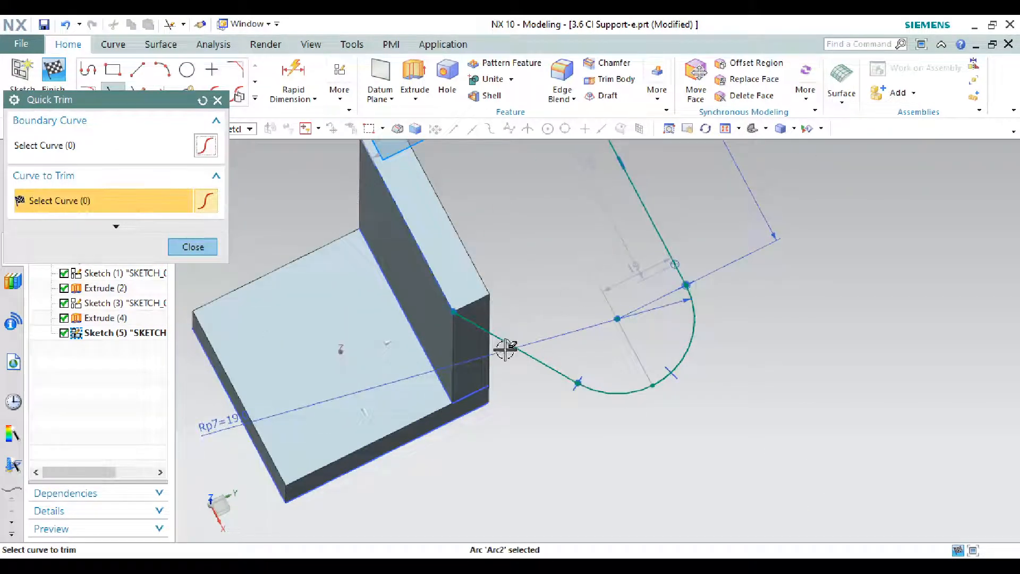
{"action": "left_click", "coordinate": [207, 247]}
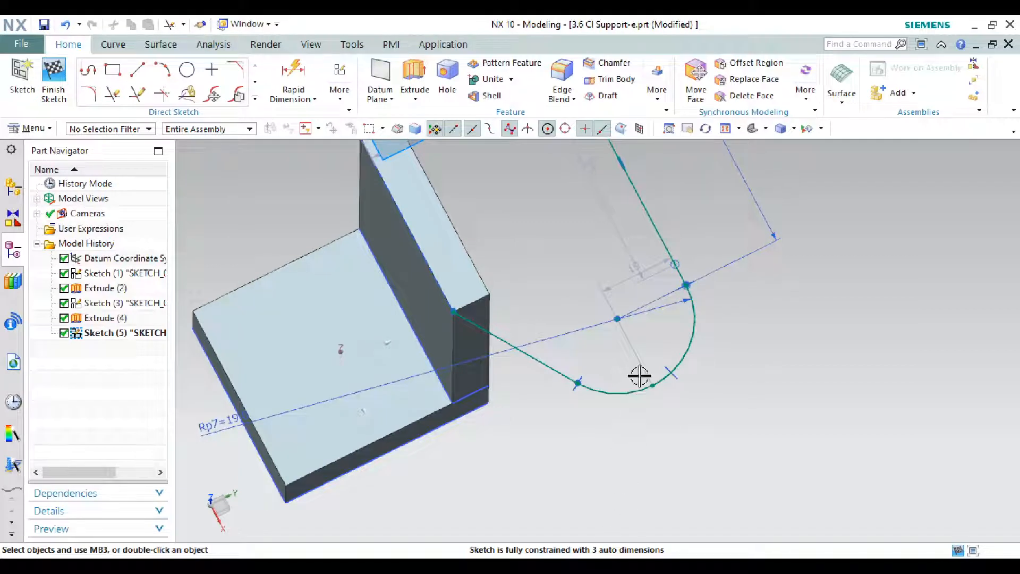
Step: Move the rounded end's horizontal dimension outside the outline and fix it at 19 mm, and move the long edge's dimension outside too
{"action": "left_click_drag", "start_coordinate": [633, 269], "coordinate": [730, 397]}
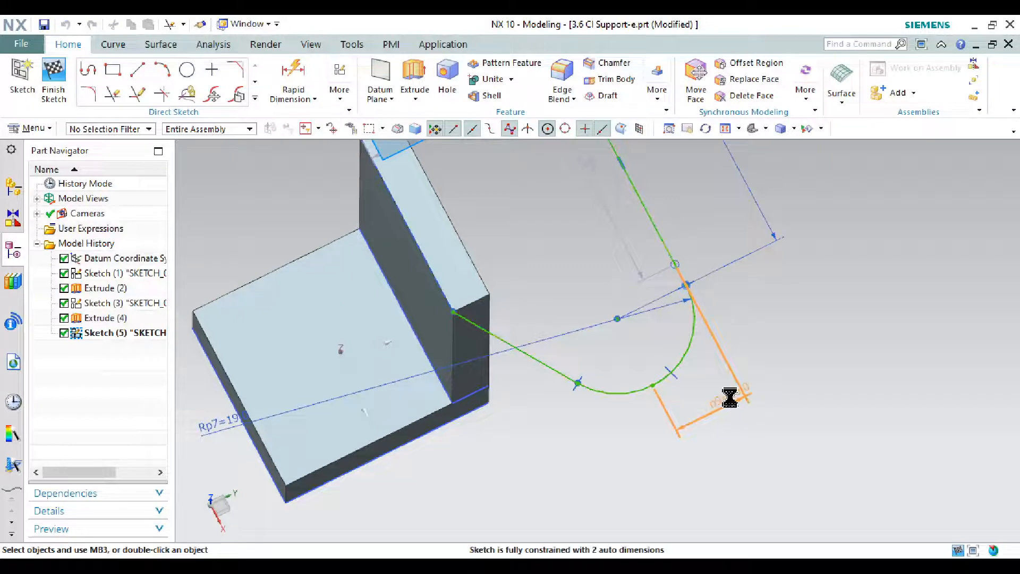
{"action": "double_click", "coordinate": [730, 398]}
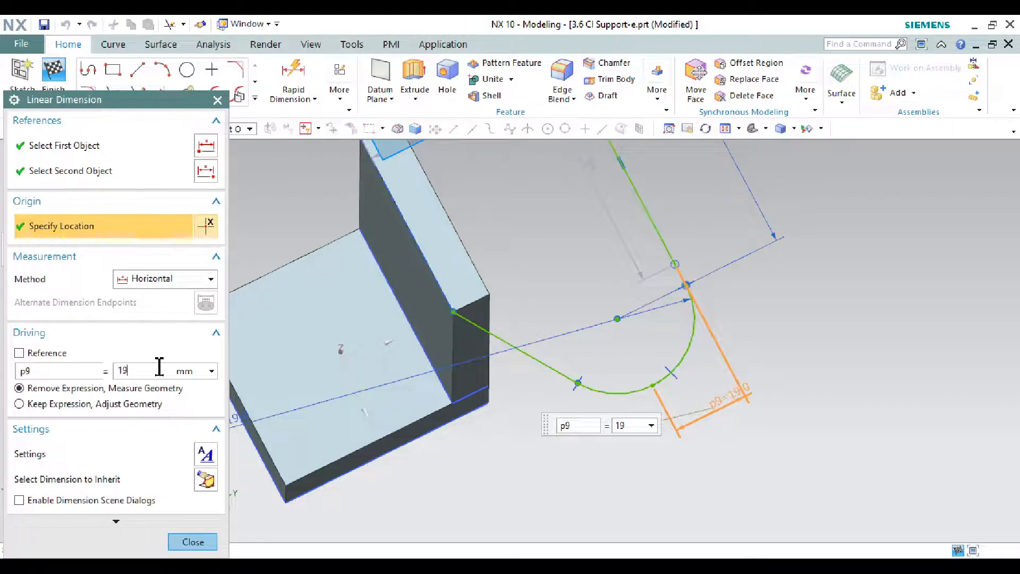
{"action": "left_click", "coordinate": [193, 542]}
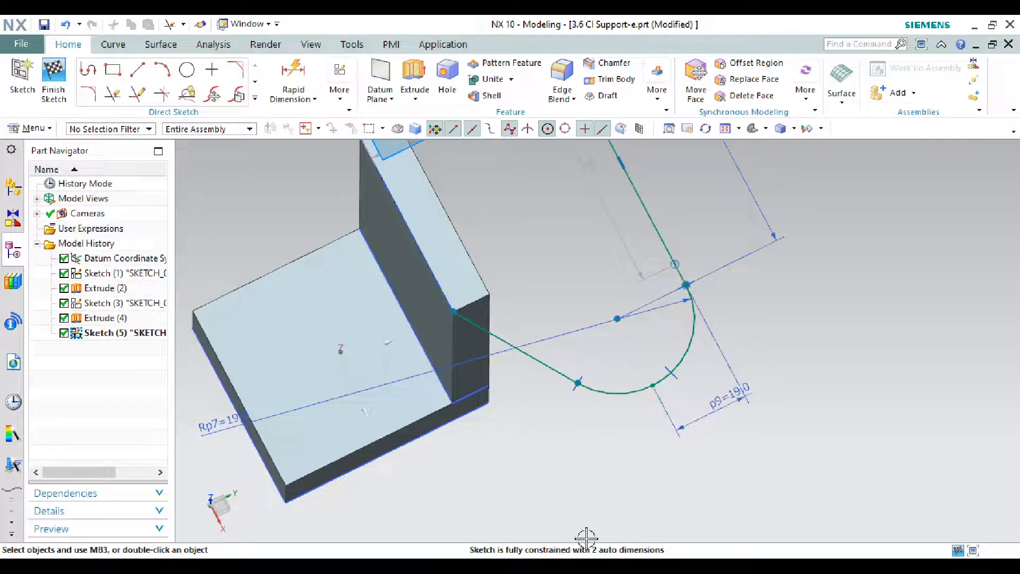
{"action": "scroll", "coordinate": [586, 538], "scroll_direction": "down", "scroll_amount": 3}
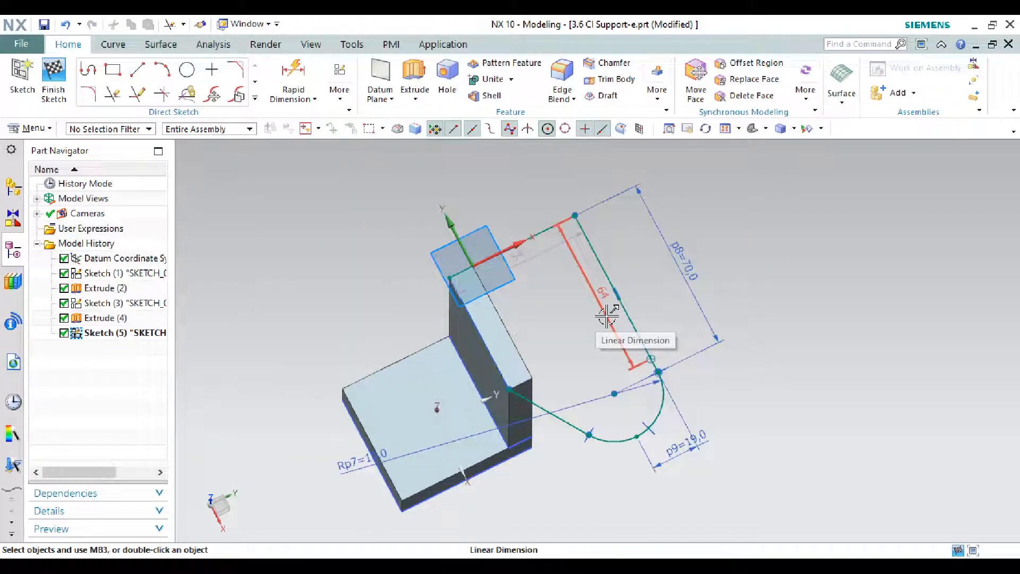
{"action": "left_click", "coordinate": [643, 291]}
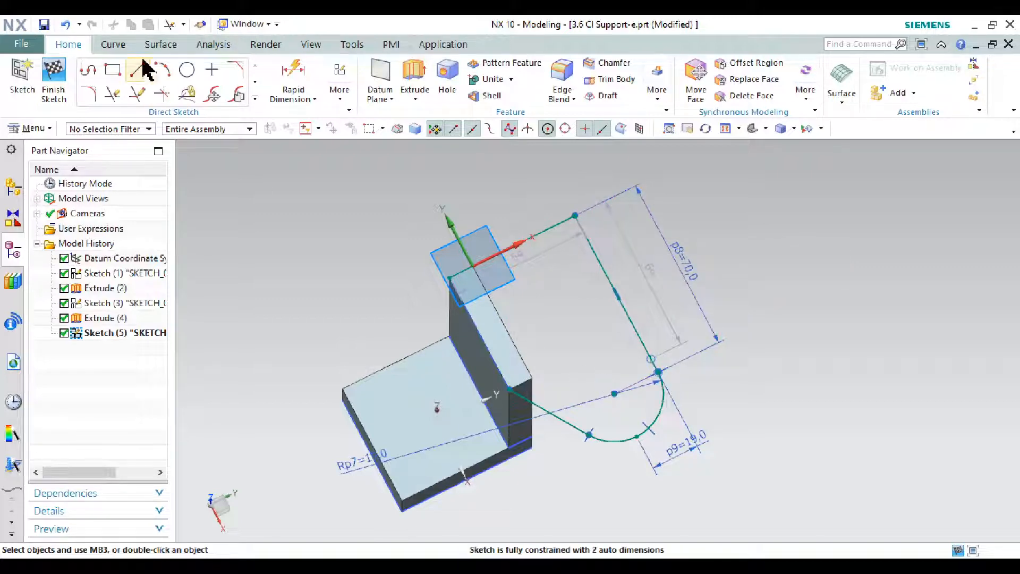
Step: Sketch a 50 mm line at 270° along the wall's top edge between its two front corners, closing the plate outline
{"action": "left_click", "coordinate": [142, 78]}
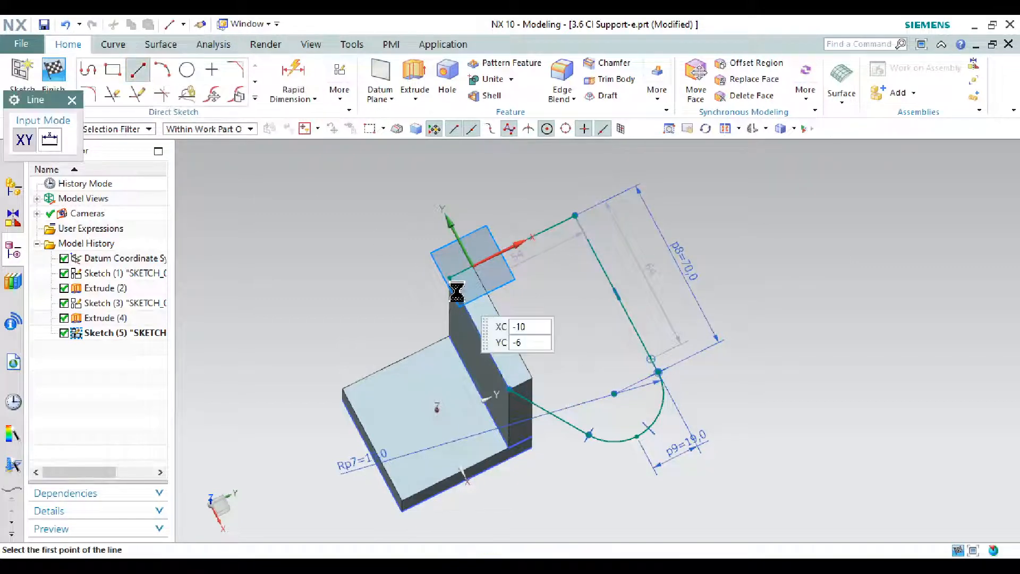
{"action": "scroll", "coordinate": [448, 272], "scroll_direction": "up", "scroll_amount": 3}
{"action": "left_click", "coordinate": [443, 266]}
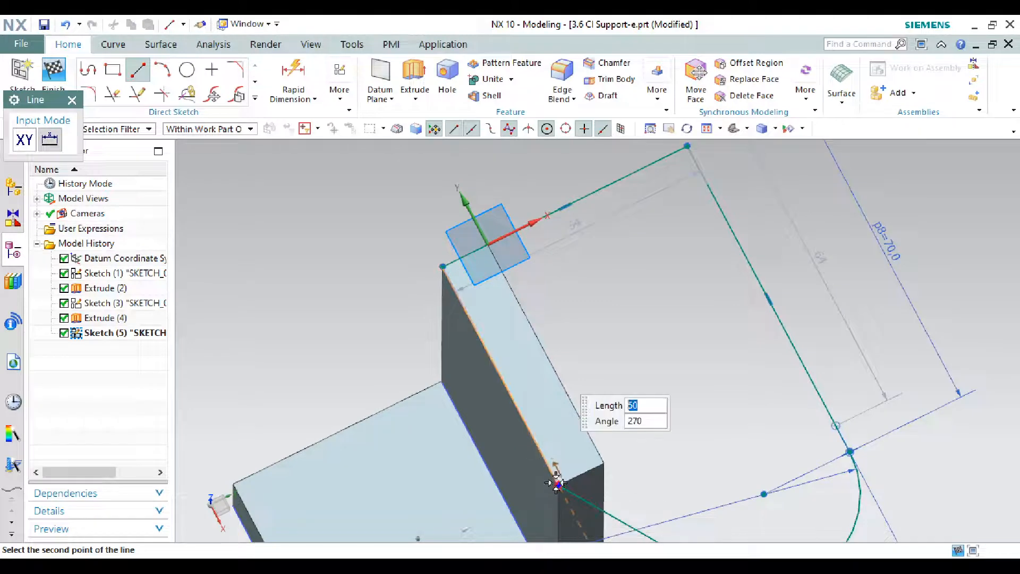
{"action": "left_click", "coordinate": [556, 483]}
{"action": "right_click", "coordinate": [358, 227]}
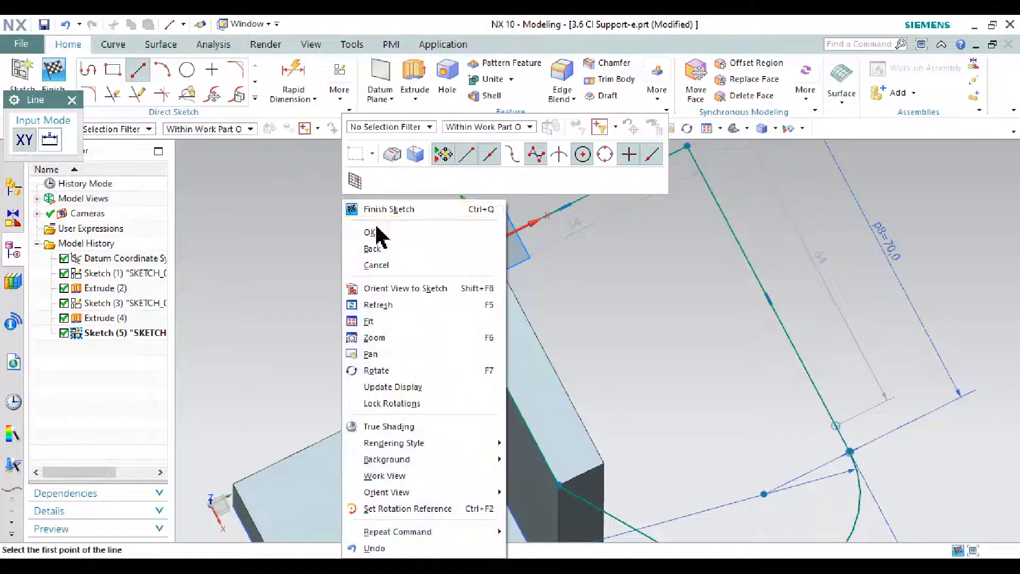
{"action": "key", "text": "Escape"}
{"action": "key", "text": "Escape"}
Step: Convert the long straight edge's automatic dimension to a driving dimension of 64 mm
{"action": "scroll", "coordinate": [372, 244], "scroll_direction": "down", "scroll_amount": 4}
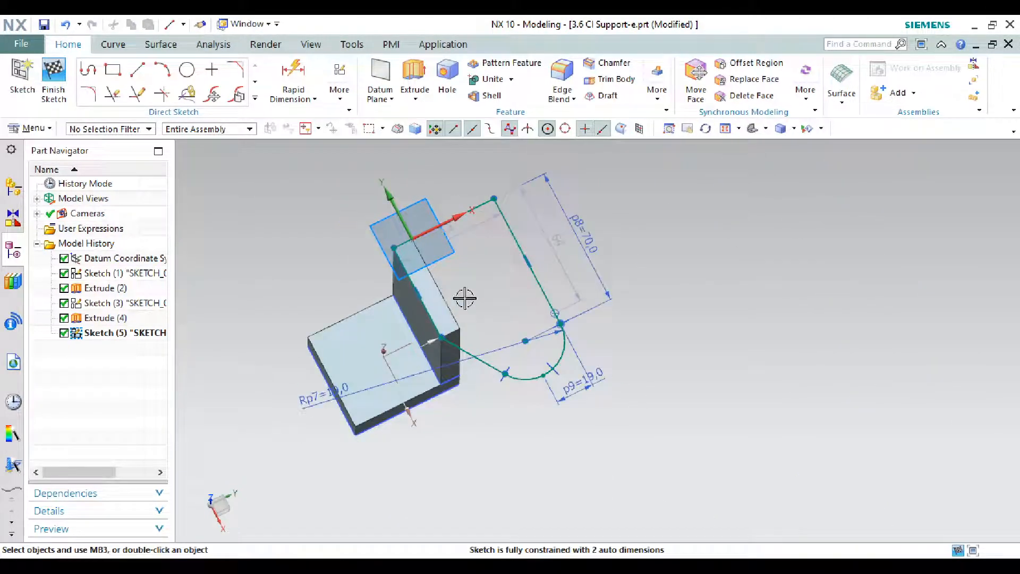
{"action": "scroll", "coordinate": [465, 299], "scroll_direction": "up", "scroll_amount": 3}
{"action": "scroll", "coordinate": [679, 348], "scroll_direction": "down", "scroll_amount": 1}
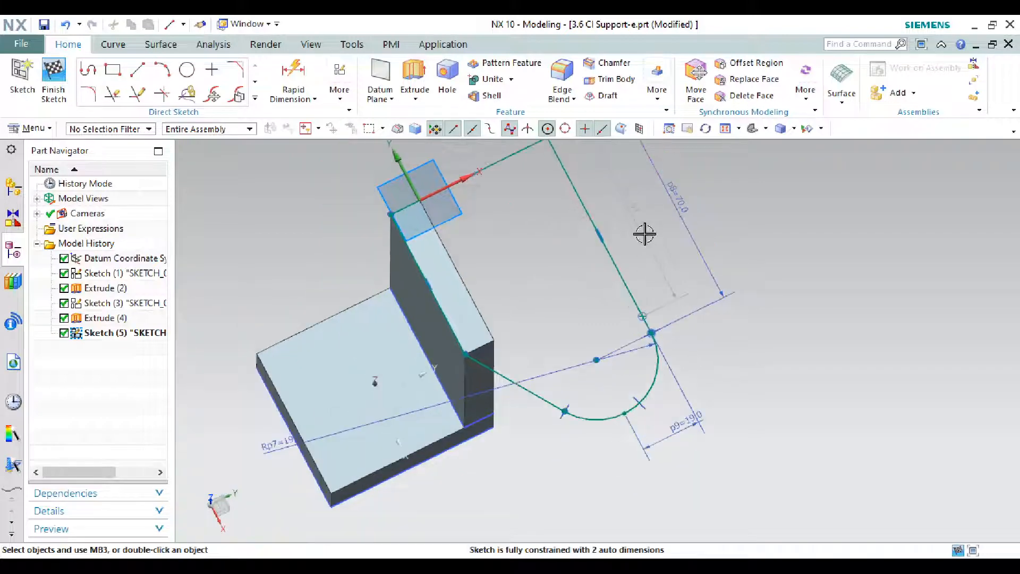
{"action": "double_click", "coordinate": [641, 220]}
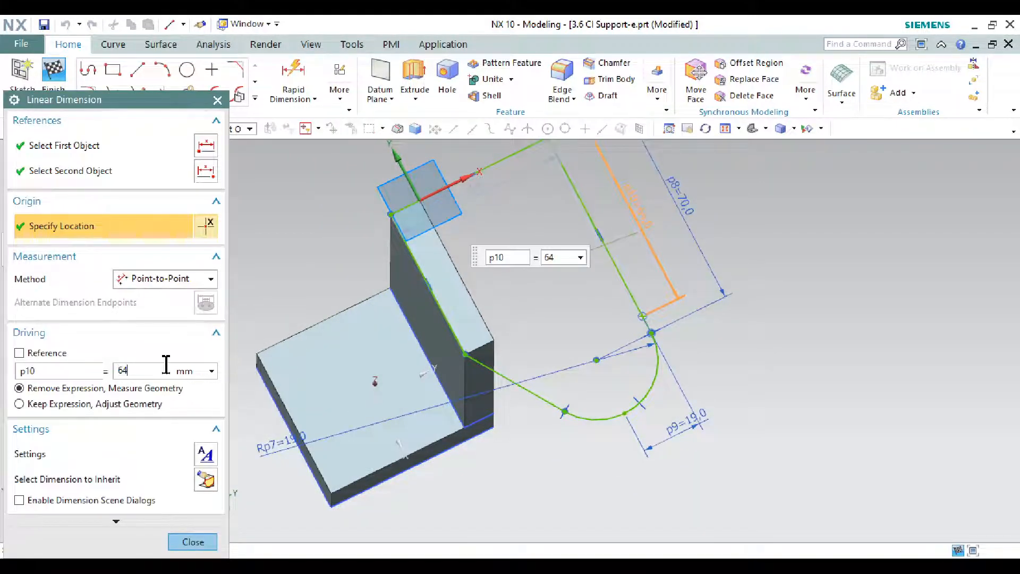
{"action": "left_click", "coordinate": [194, 542]}
Step: Move the far side edge's dimension outside the outline, set it to 35+19 mm according to the drawing, and finish the sketch
{"action": "mouse_move", "coordinate": [387, 494]}
{"action": "middle_mouse_down"}
{"action": "mouse_move", "coordinate": [496, 462]}
{"action": "mouse_move", "coordinate": [462, 234]}
{"action": "mouse_move", "coordinate": [494, 264]}
{"action": "middle_mouse_up"}
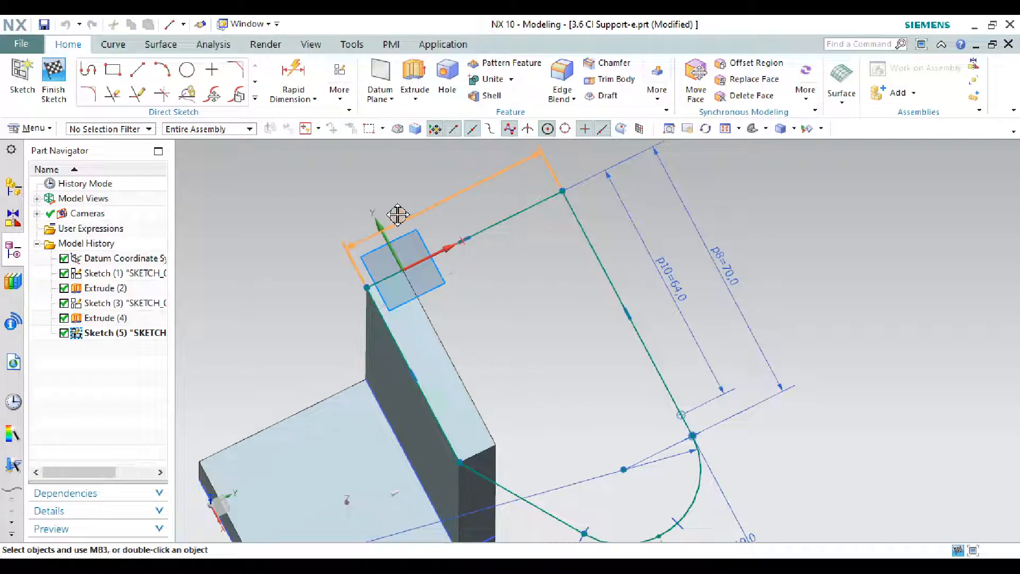
{"action": "middle_click_drag", "start_coordinate": [397, 213], "coordinate": [574, 346]}
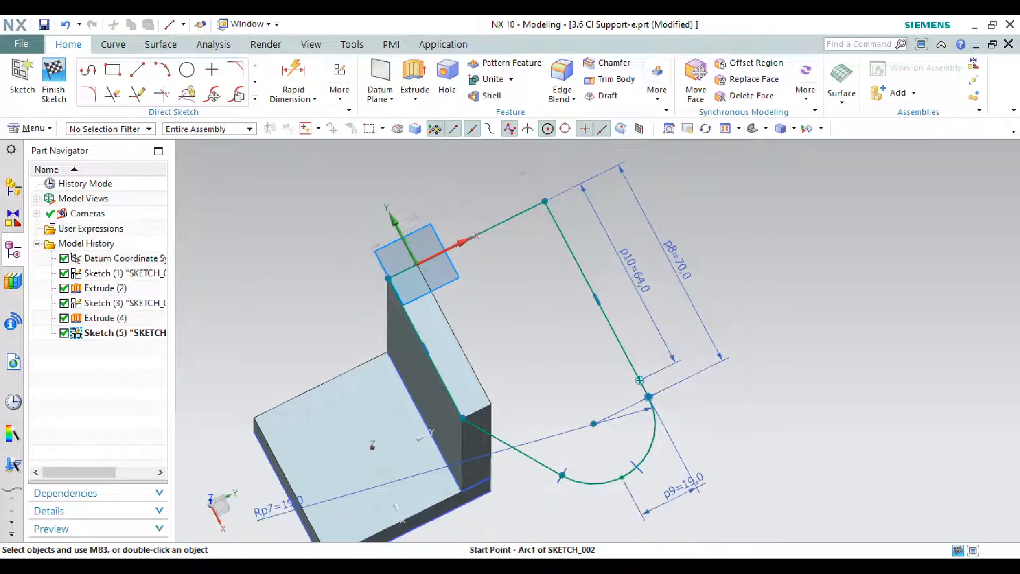
{"action": "key", "text": "alt+Tab"}
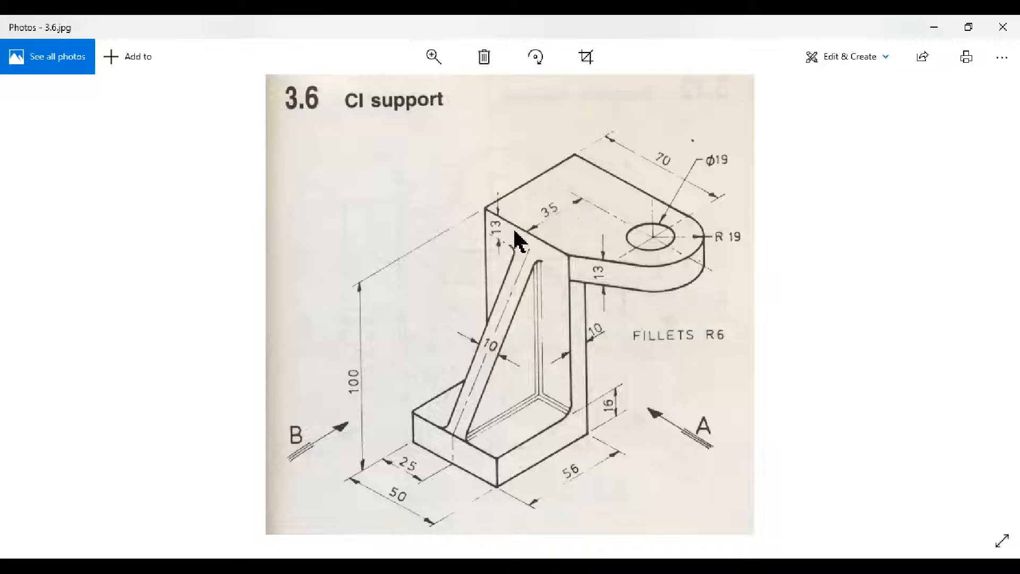
{"action": "left_click", "coordinate": [936, 31]}
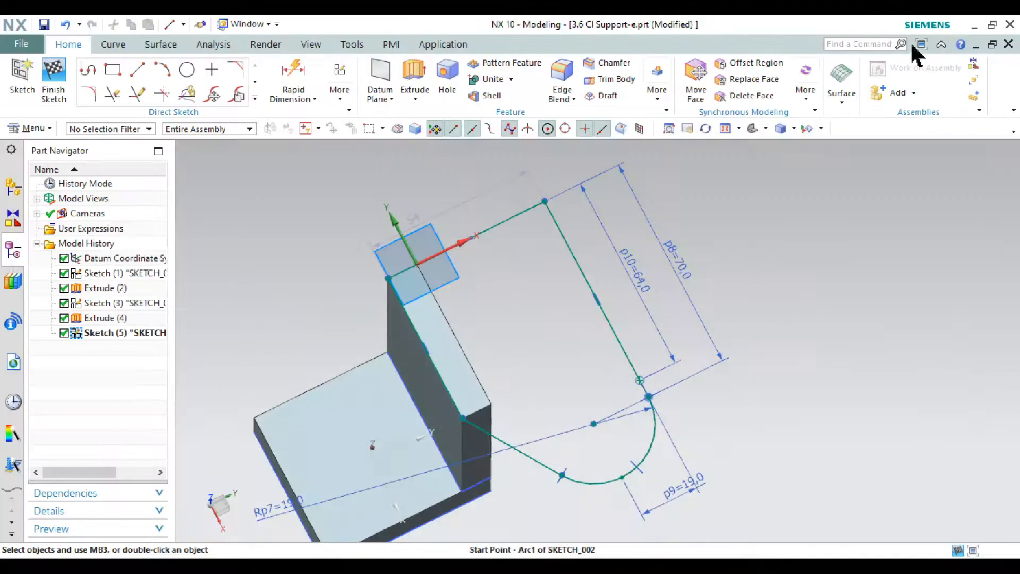
{"action": "double_click", "coordinate": [436, 215]}
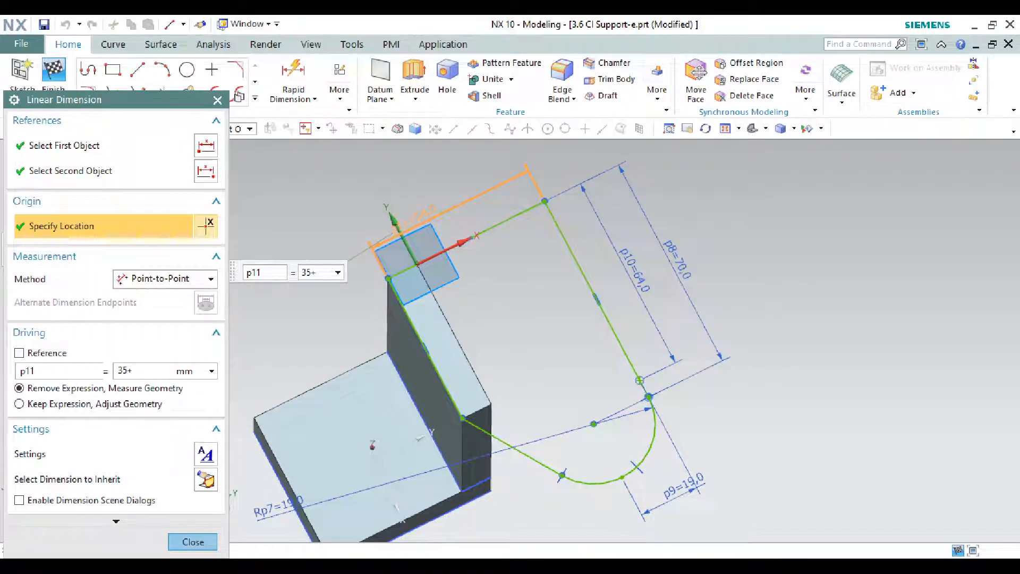
{"action": "key", "text": "Return"}
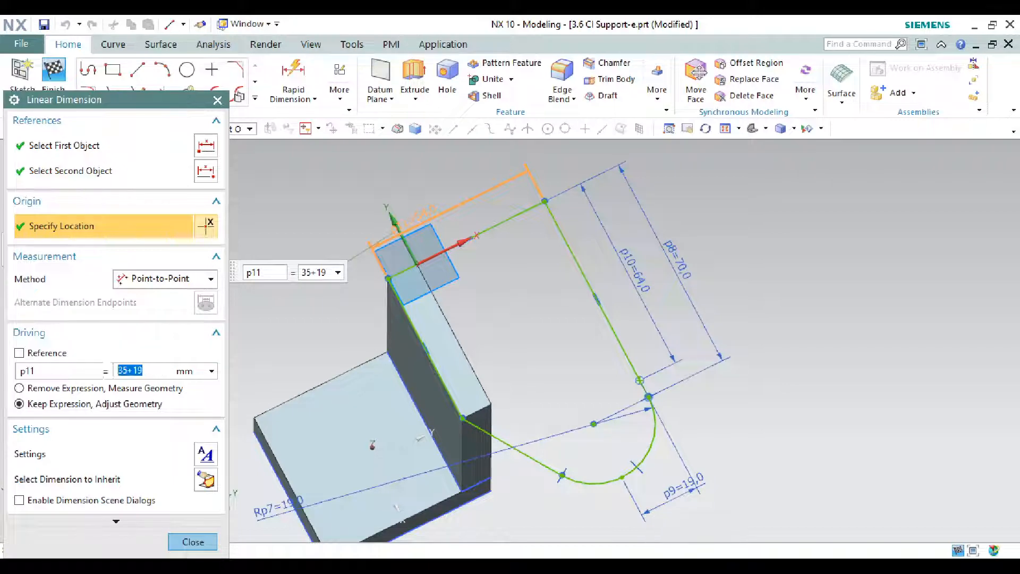
{"action": "left_click", "coordinate": [192, 541]}
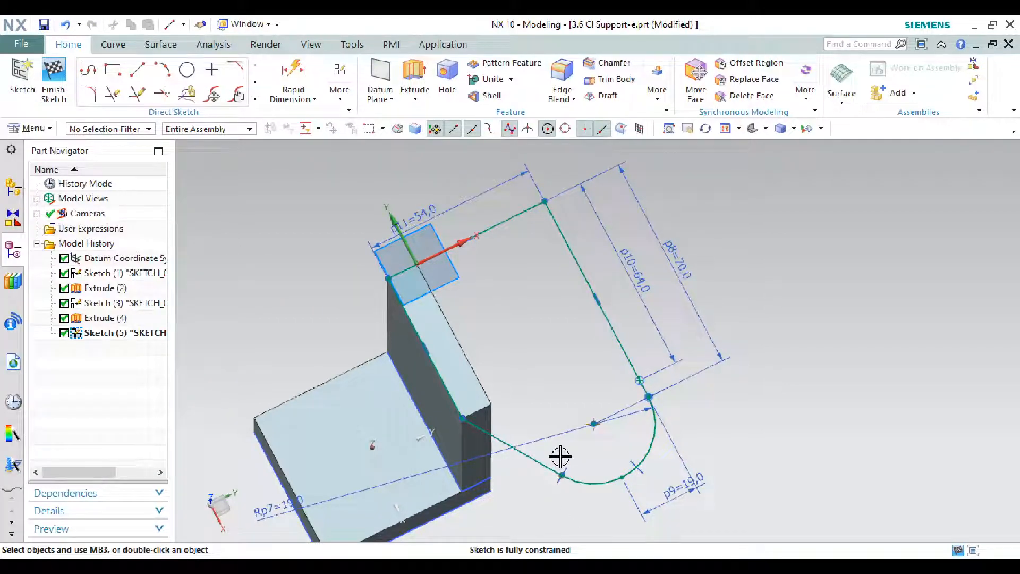
{"action": "middle_click_drag", "start_coordinate": [551, 469], "coordinate": [560, 444]}
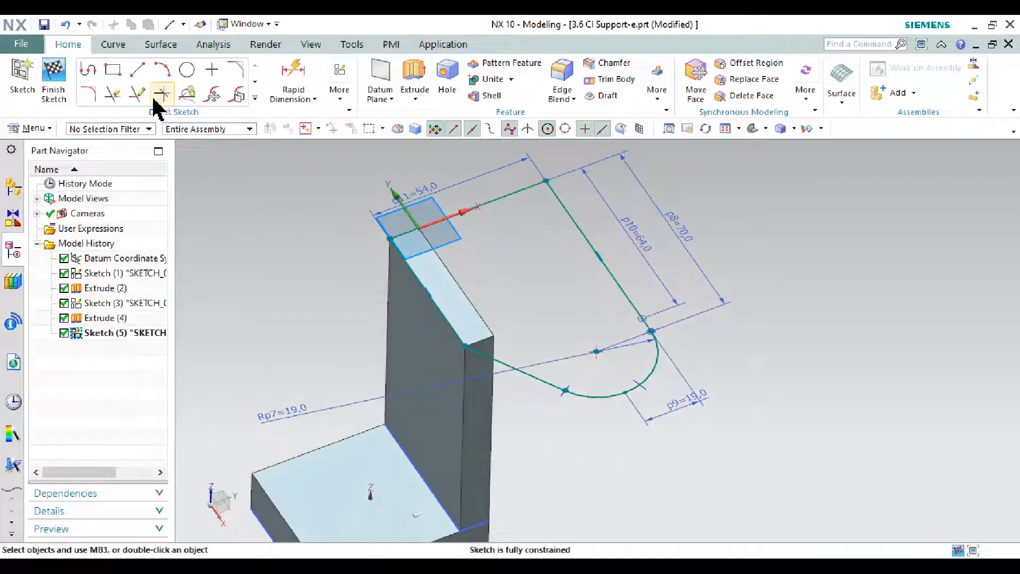
{"action": "left_click", "coordinate": [53, 73]}
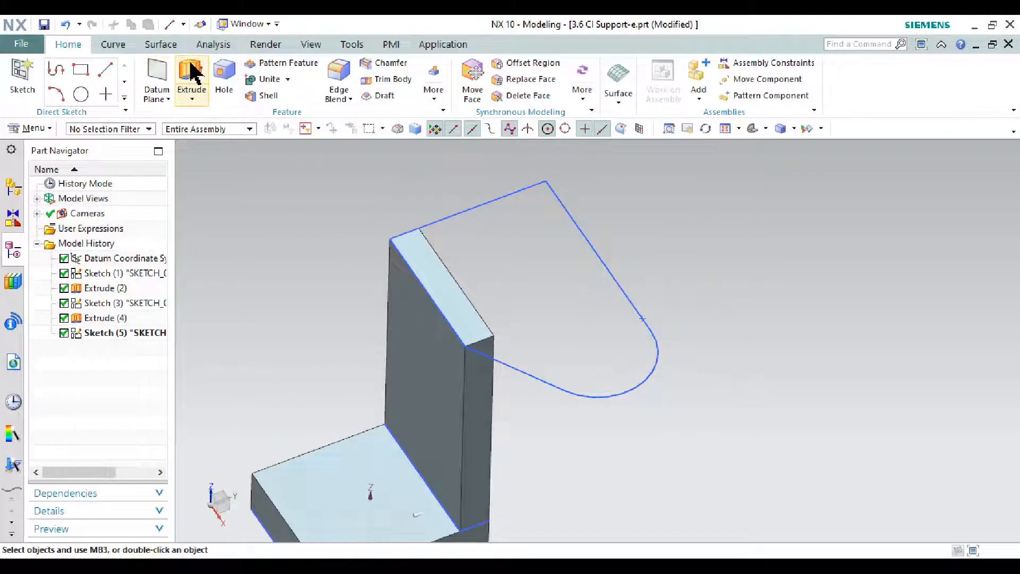
Step: Try to extrude the plate outline by picking its edges one by one with the Single Curve rule
{"action": "left_click", "coordinate": [191, 71]}
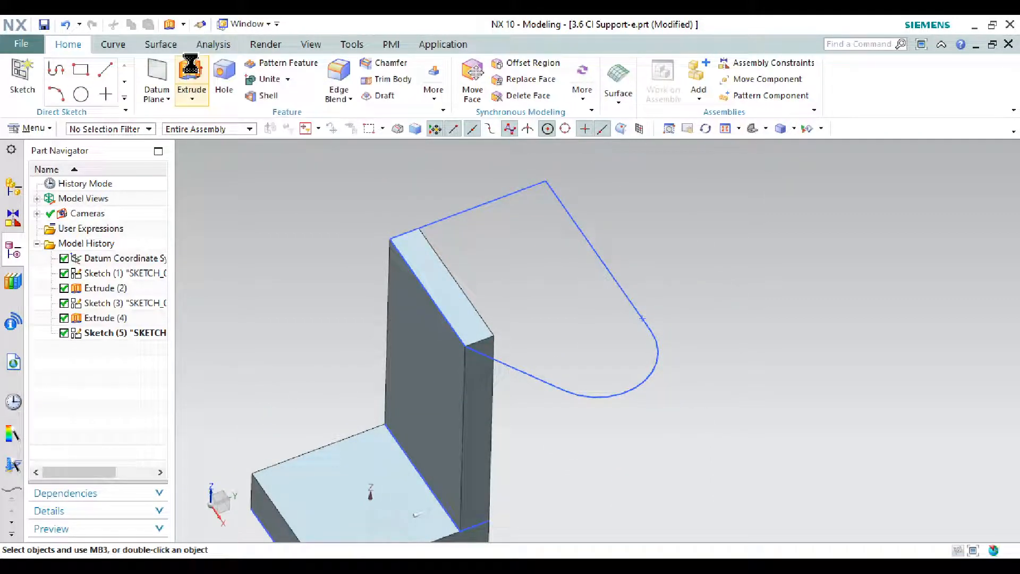
{"action": "left_click", "coordinate": [474, 207]}
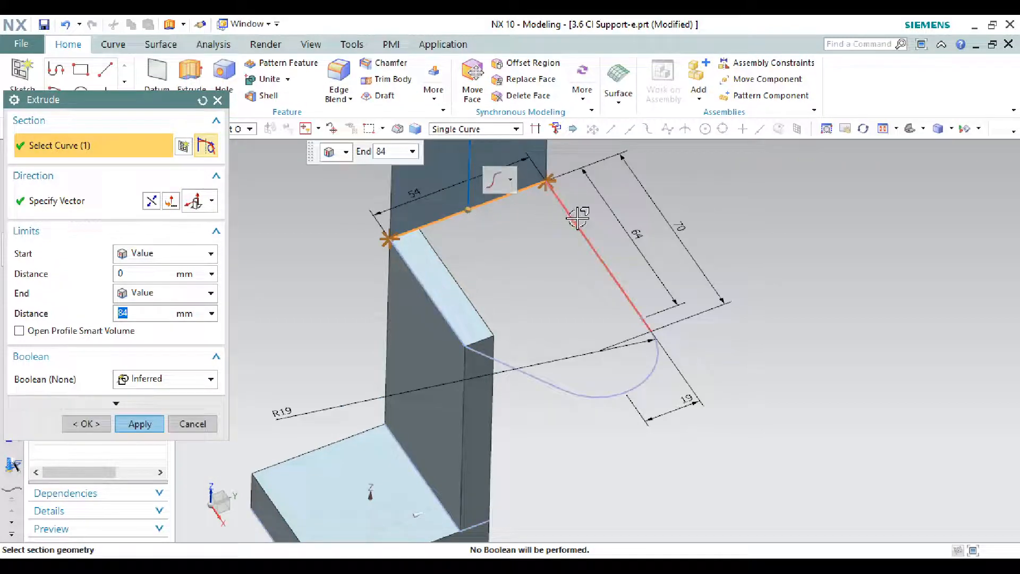
{"action": "left_click", "coordinate": [578, 217]}
{"action": "left_click", "coordinate": [651, 339]}
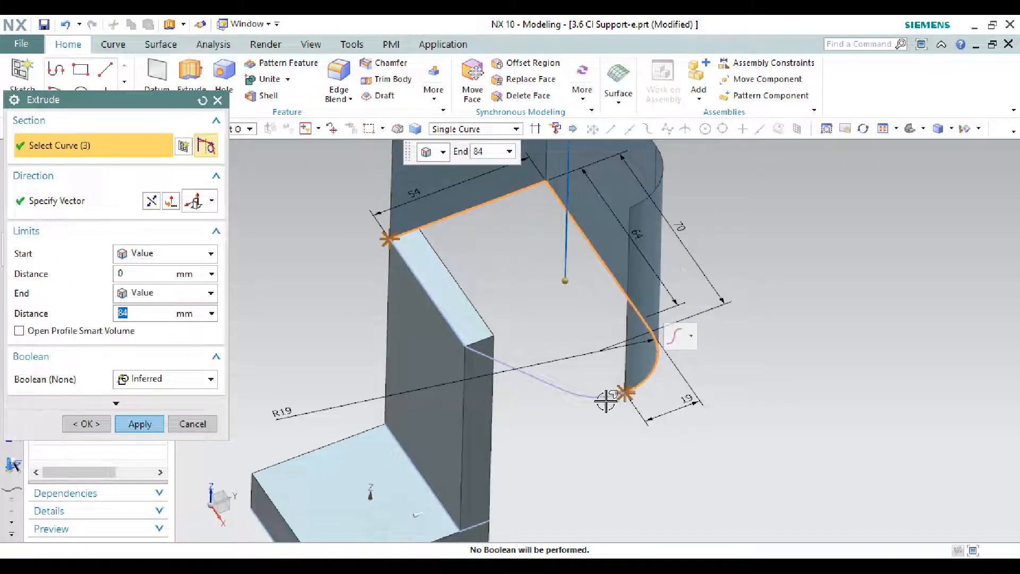
{"action": "left_click", "coordinate": [518, 378]}
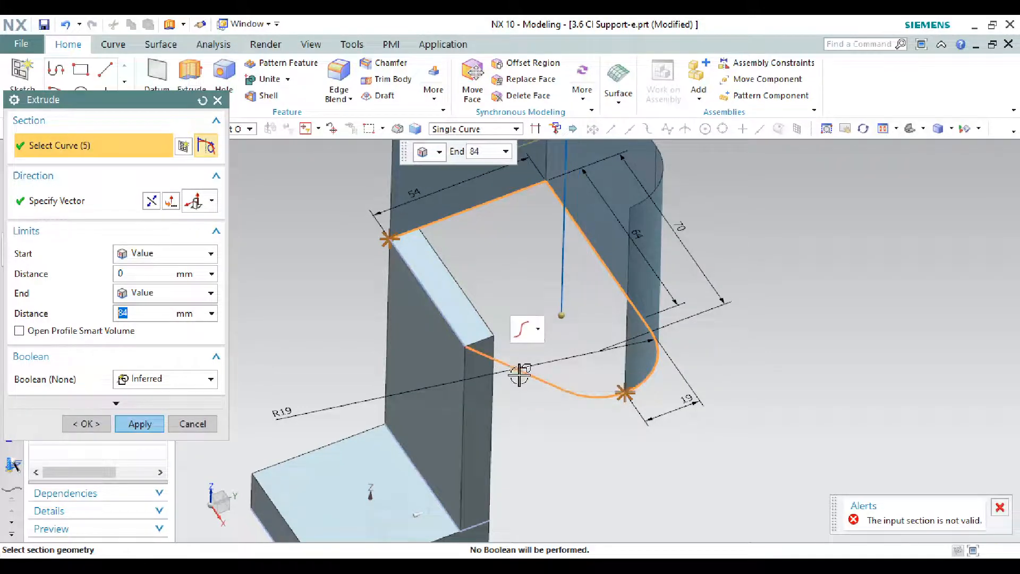
{"action": "left_click", "coordinate": [184, 423]}
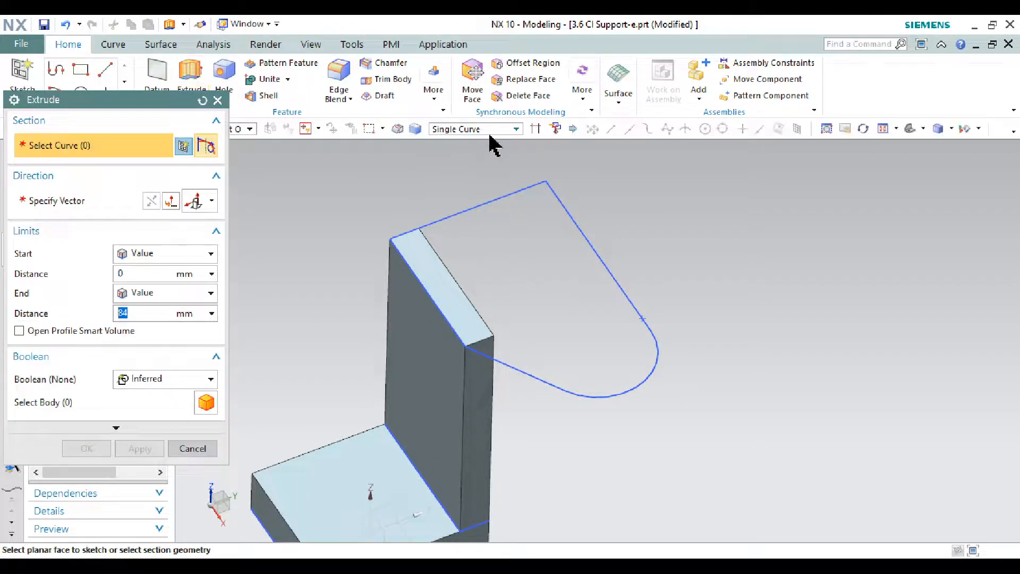
Step: Try to extrude the whole plate outline with the Connected Curves selection rule
{"action": "left_click", "coordinate": [502, 129]}
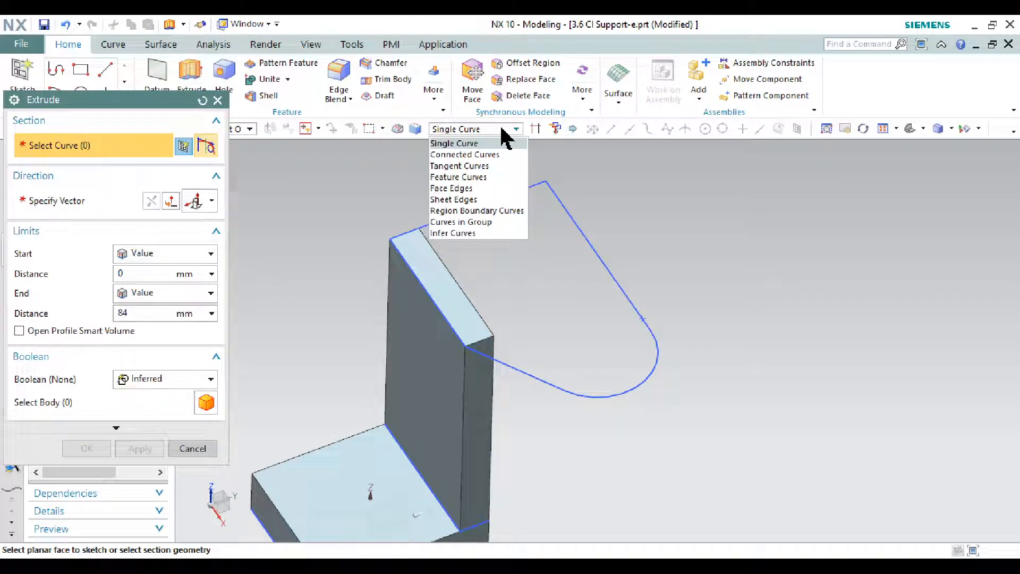
{"action": "left_click", "coordinate": [500, 155]}
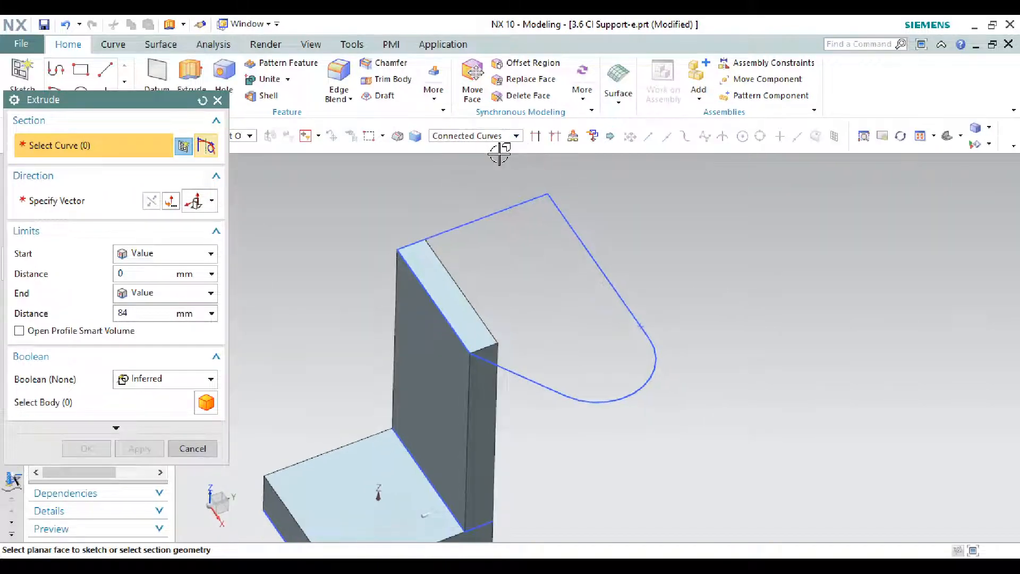
{"action": "left_click", "coordinate": [506, 210]}
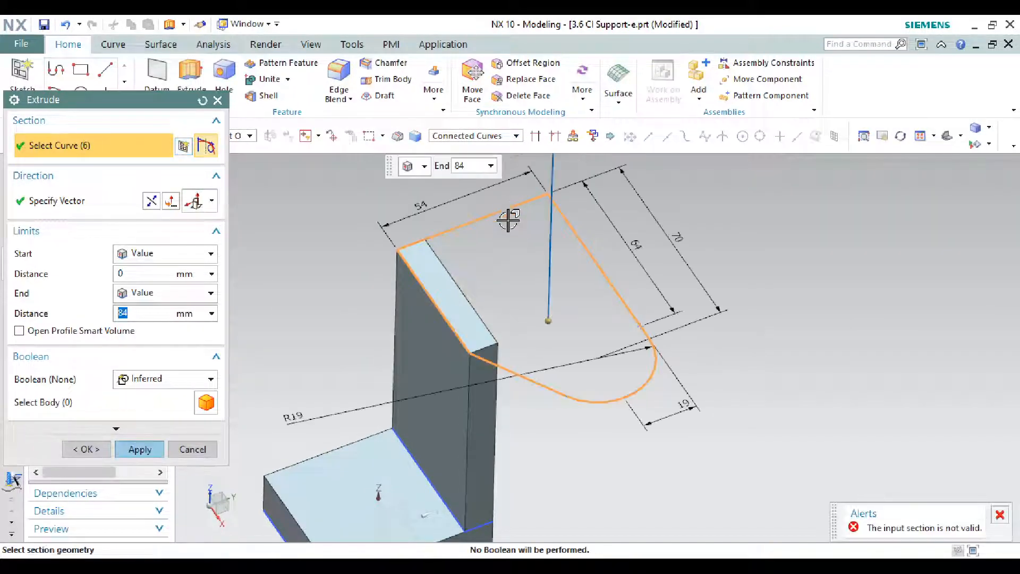
{"action": "scroll", "coordinate": [542, 264], "scroll_direction": "down", "scroll_amount": 3}
{"action": "left_click", "coordinate": [199, 449]}
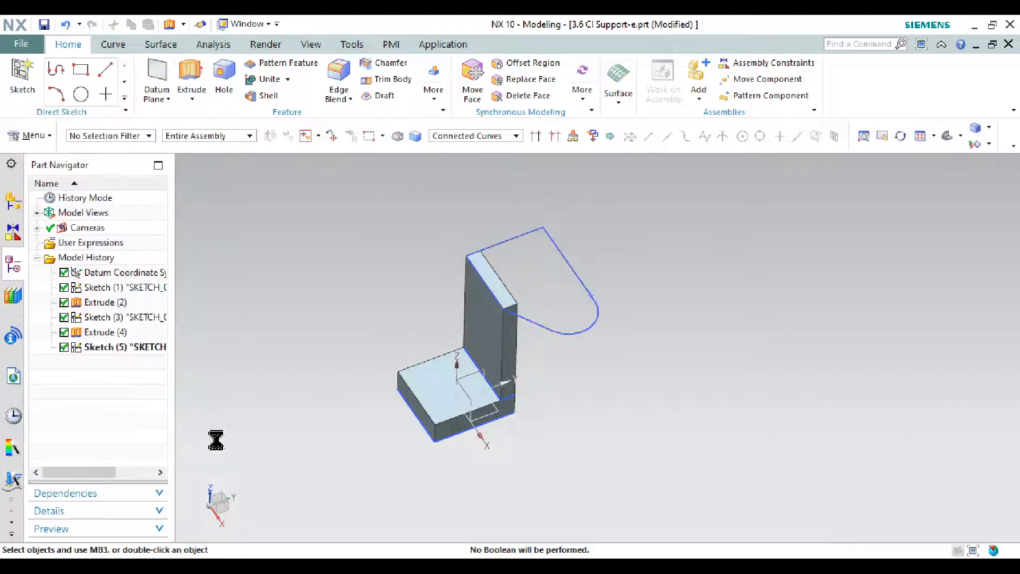
Step: Delete the duplicate arc overlapping the rounded end in the top plate sketch and finish the sketch
{"action": "scroll", "coordinate": [617, 290], "scroll_direction": "up", "scroll_amount": 5}
{"action": "double_click", "coordinate": [621, 292]}
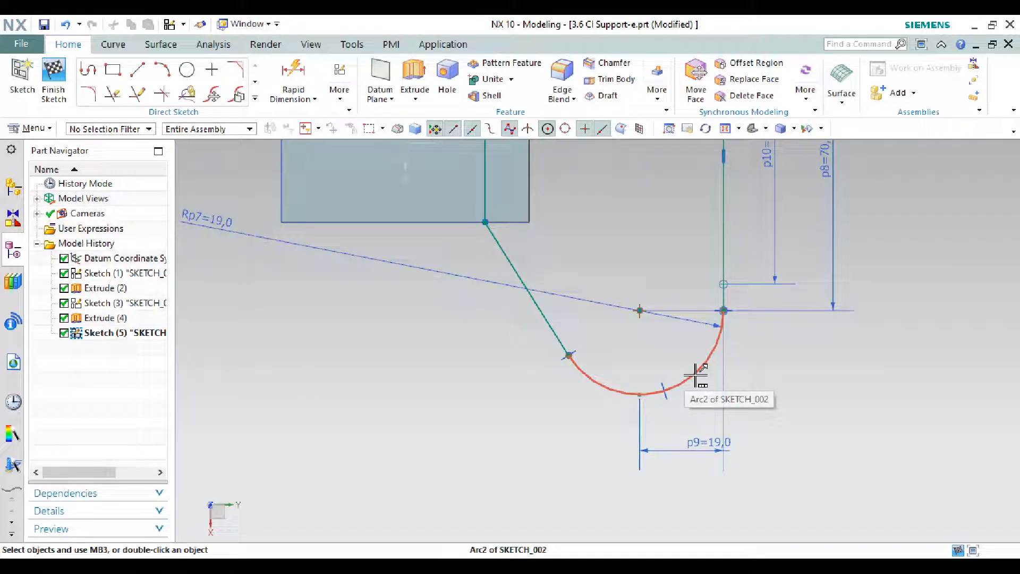
{"action": "left_click", "coordinate": [696, 376]}
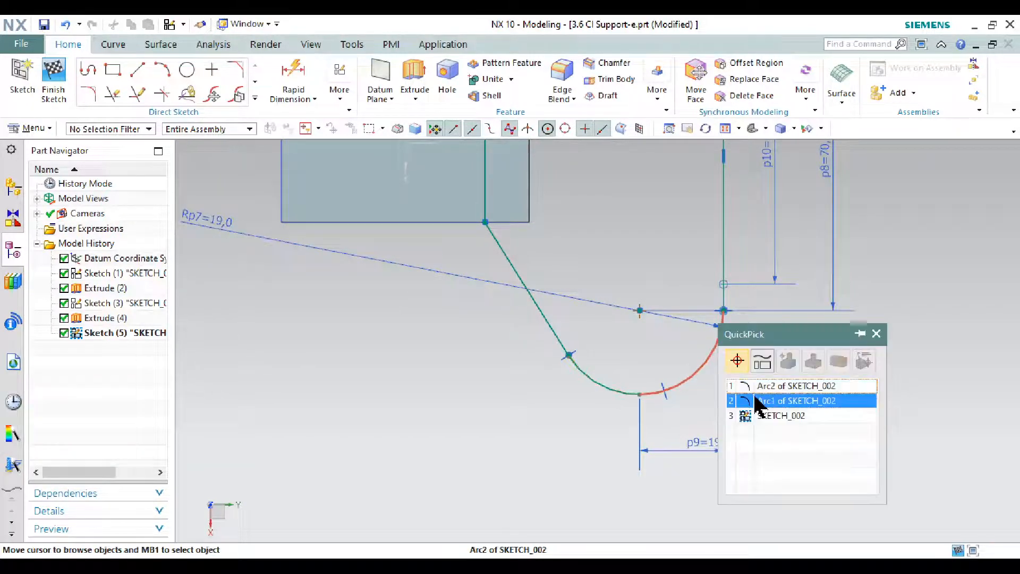
{"action": "left_click", "coordinate": [756, 398]}
{"action": "key", "text": "Delete"}
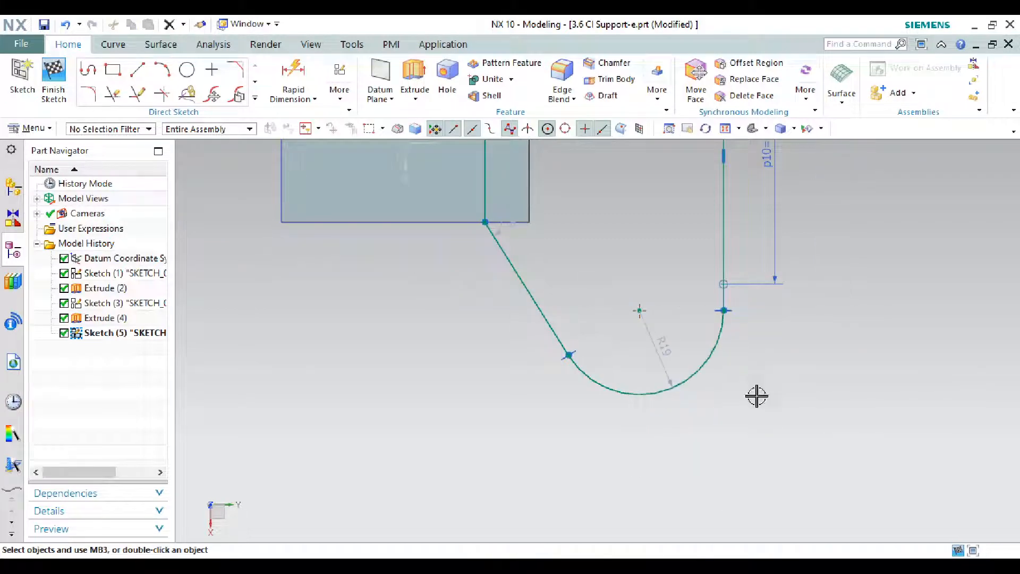
{"action": "left_click", "coordinate": [752, 129]}
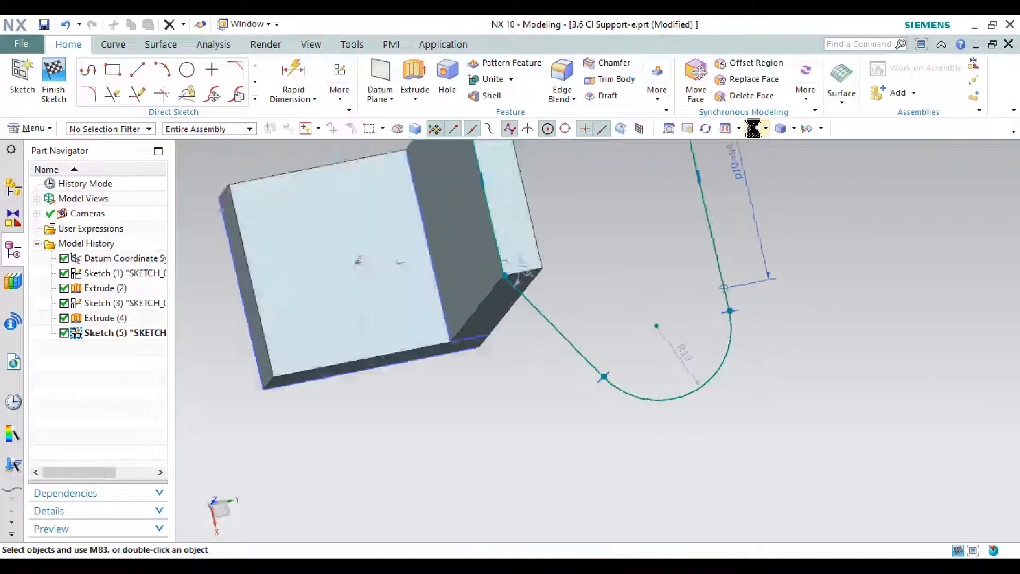
{"action": "left_click", "coordinate": [62, 75]}
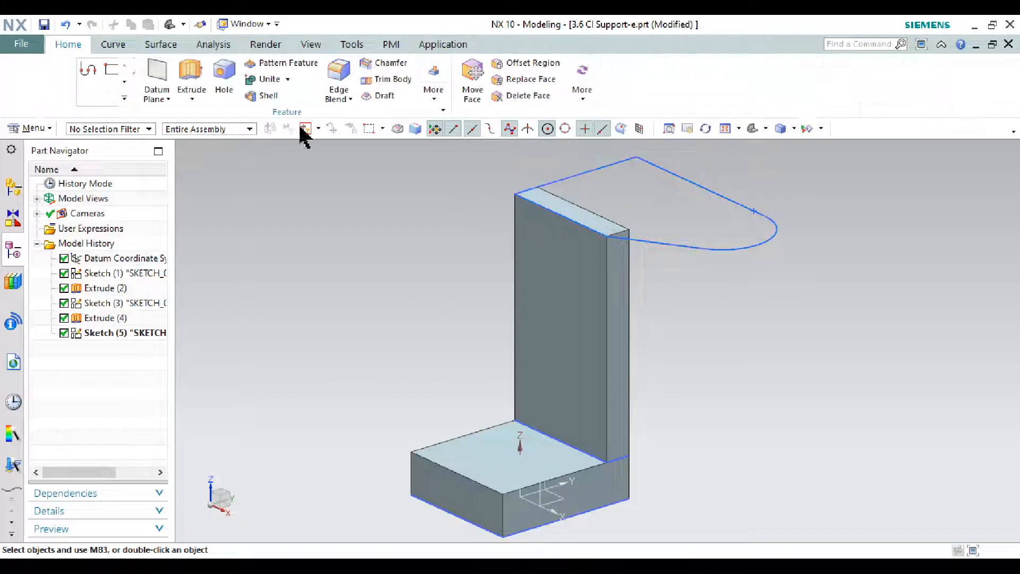
Step: Extrude the plate outline's five curves downward 13 mm as given in the drawing, with the Boolean left on Inferred, subtracting from the support body
{"action": "left_click", "coordinate": [597, 168]}
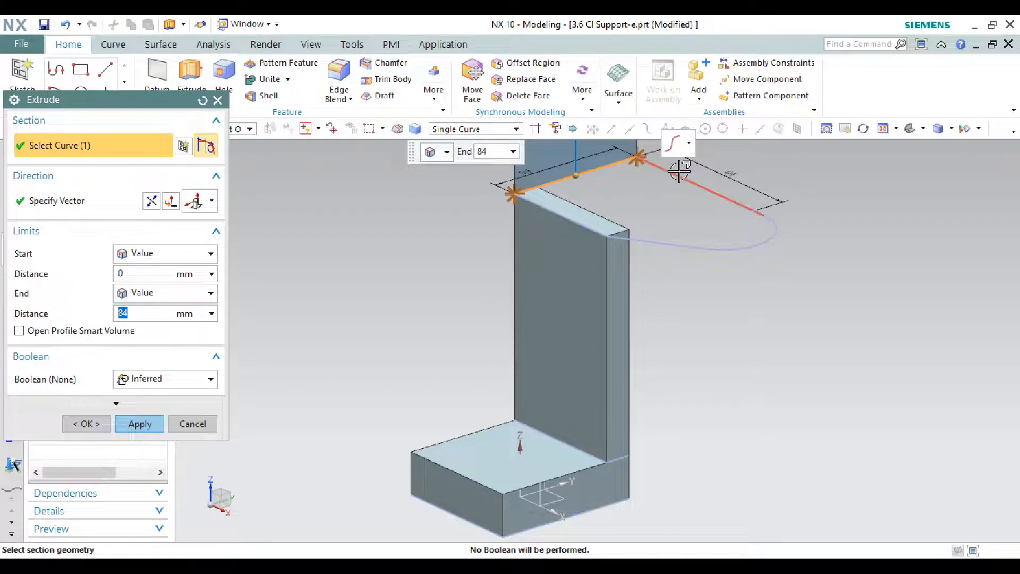
{"action": "left_click", "coordinate": [706, 186]}
{"action": "left_click", "coordinate": [718, 248]}
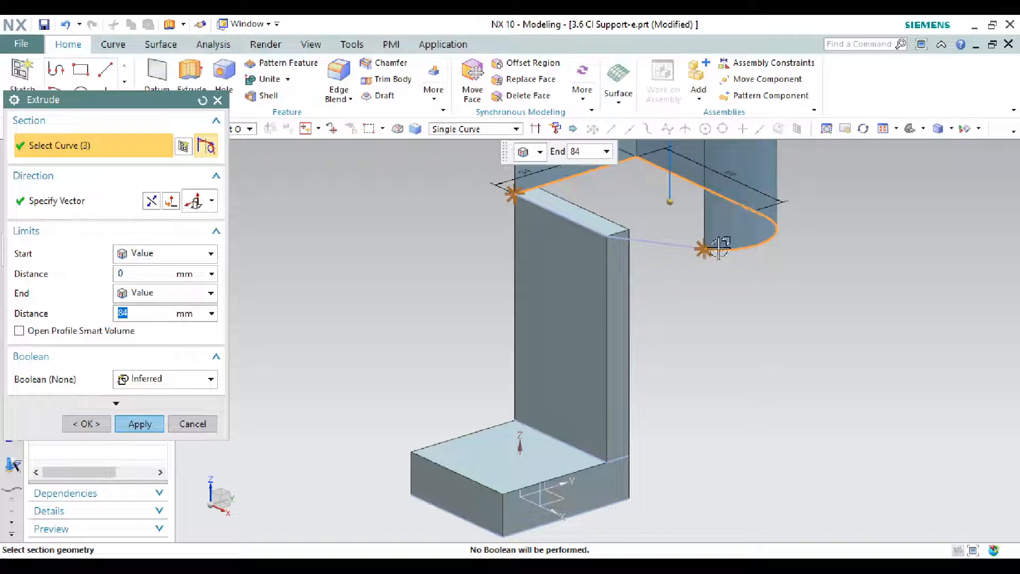
{"action": "left_click", "coordinate": [656, 240]}
{"action": "left_click", "coordinate": [576, 234]}
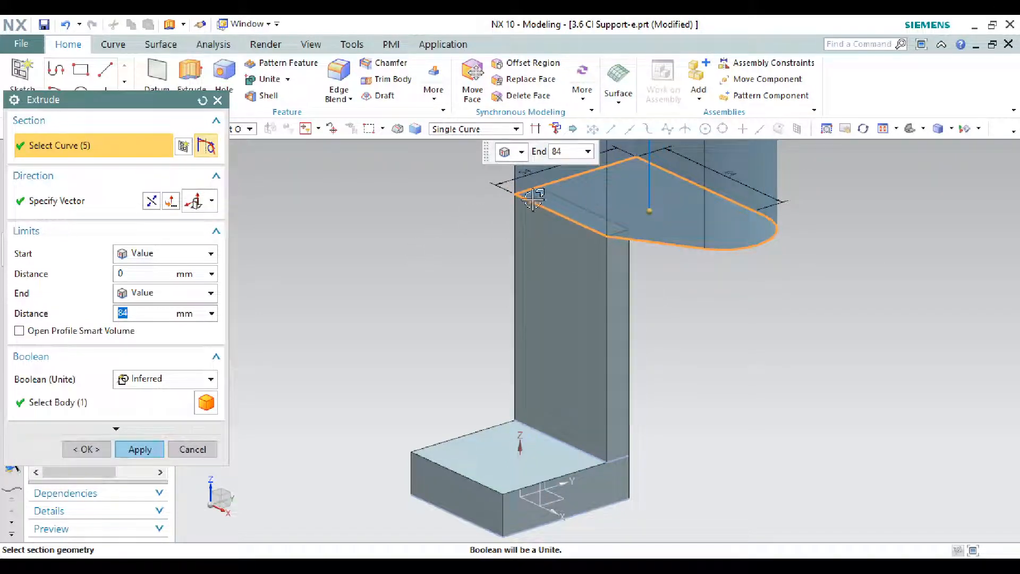
{"action": "left_click", "coordinate": [148, 200]}
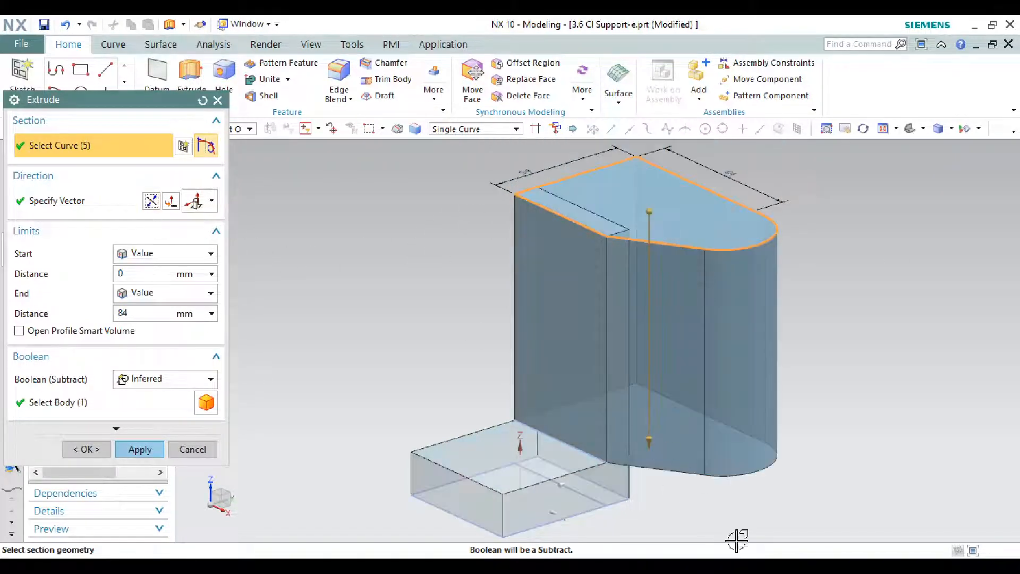
{"action": "left_click", "coordinate": [739, 565]}
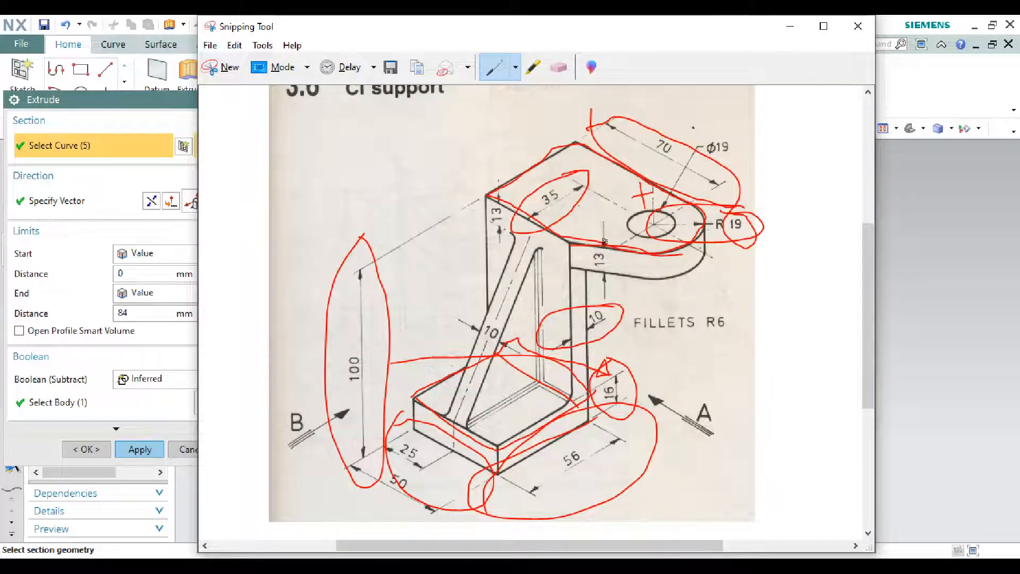
{"action": "left_click", "coordinate": [788, 28]}
{"action": "left_click", "coordinate": [144, 315]}
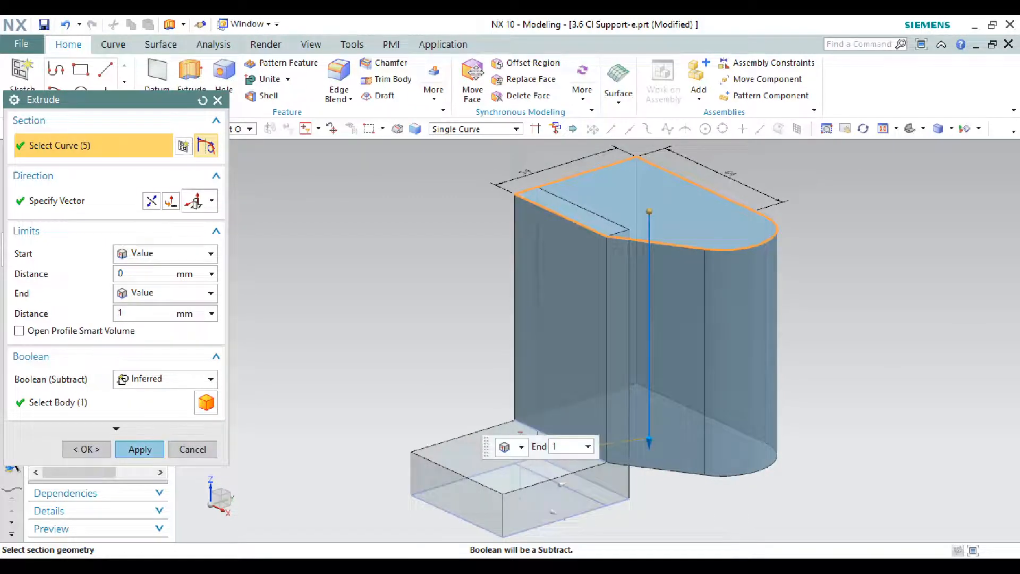
{"action": "key", "text": "Return"}
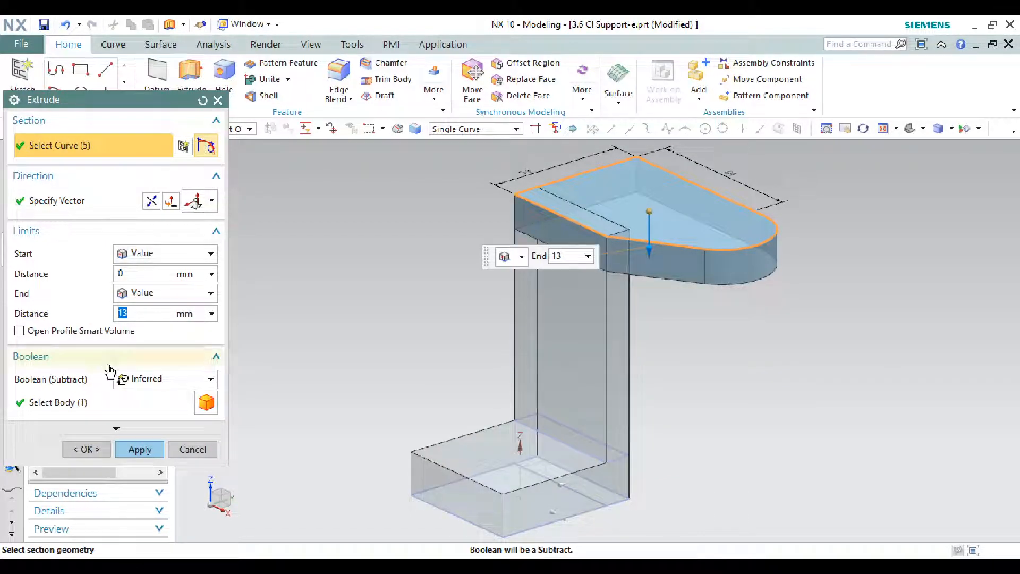
{"action": "left_click", "coordinate": [139, 449]}
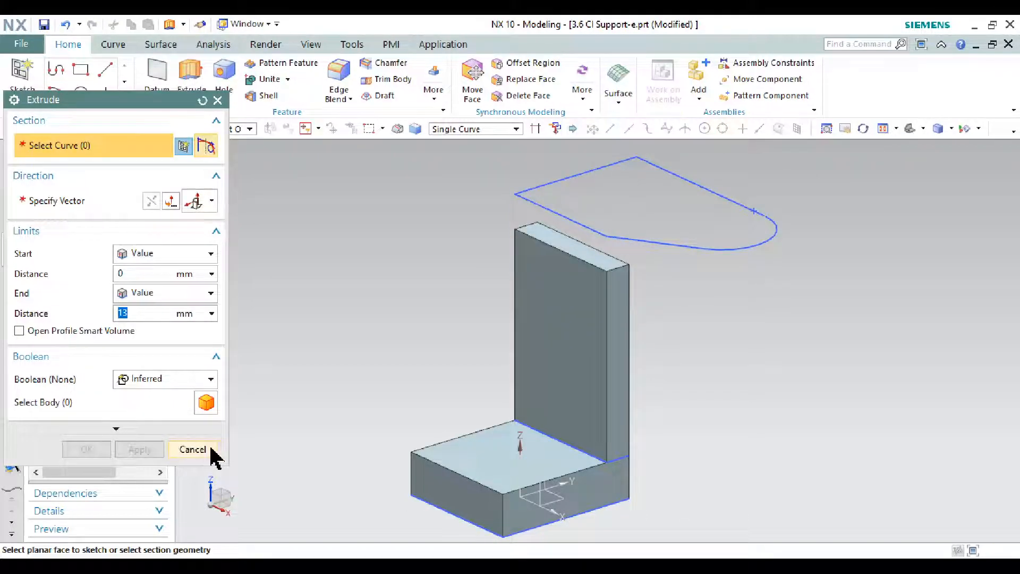
Step: Extrude the same five outline curves downward 13 mm to form the solid top plate on the upright
{"action": "scroll", "coordinate": [478, 353], "scroll_direction": "down", "scroll_amount": 3}
{"action": "scroll", "coordinate": [449, 353], "scroll_direction": "up", "scroll_amount": 1}
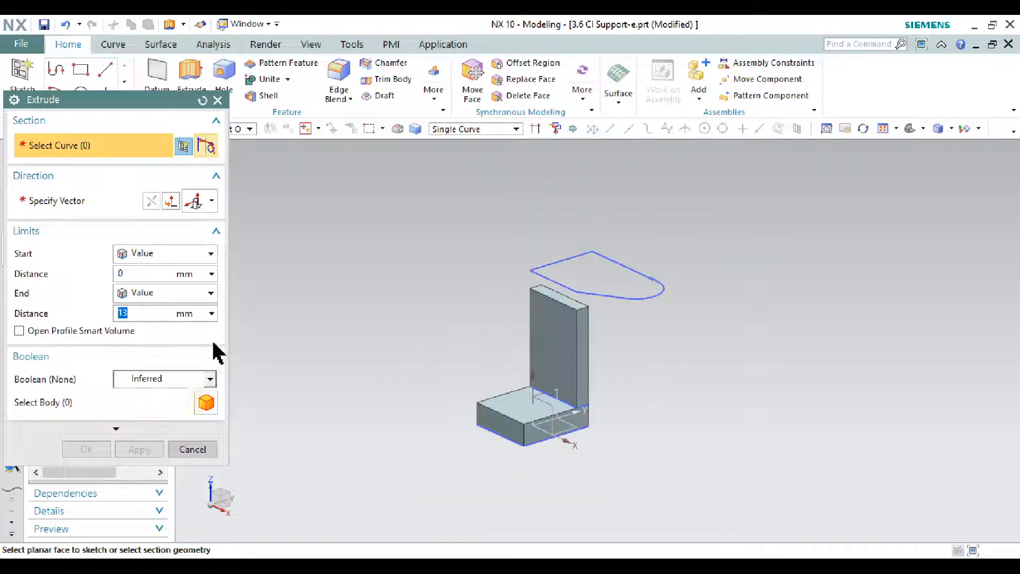
{"action": "left_click", "coordinate": [654, 296]}
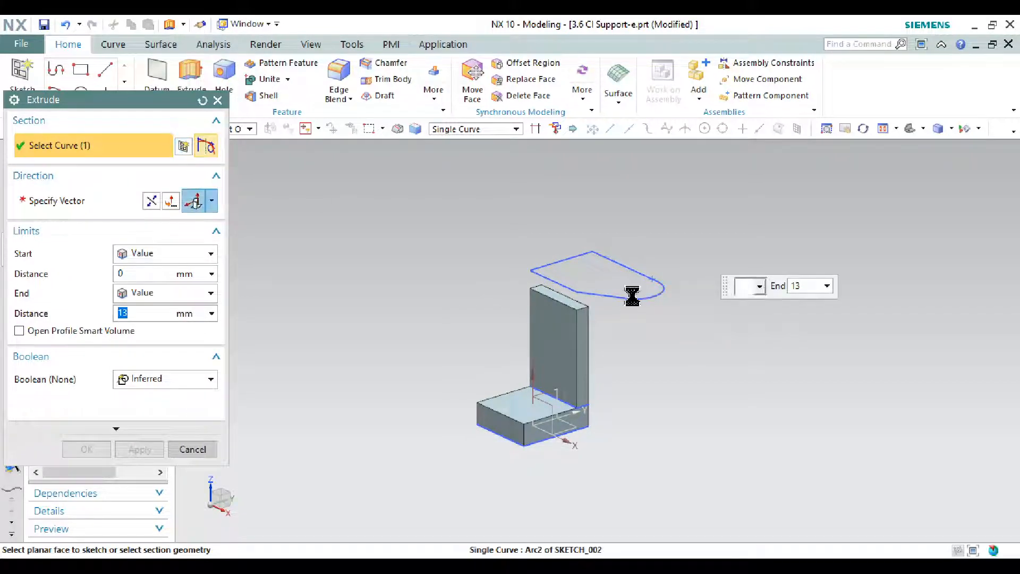
{"action": "left_click", "coordinate": [611, 295]}
{"action": "left_click", "coordinate": [560, 250]}
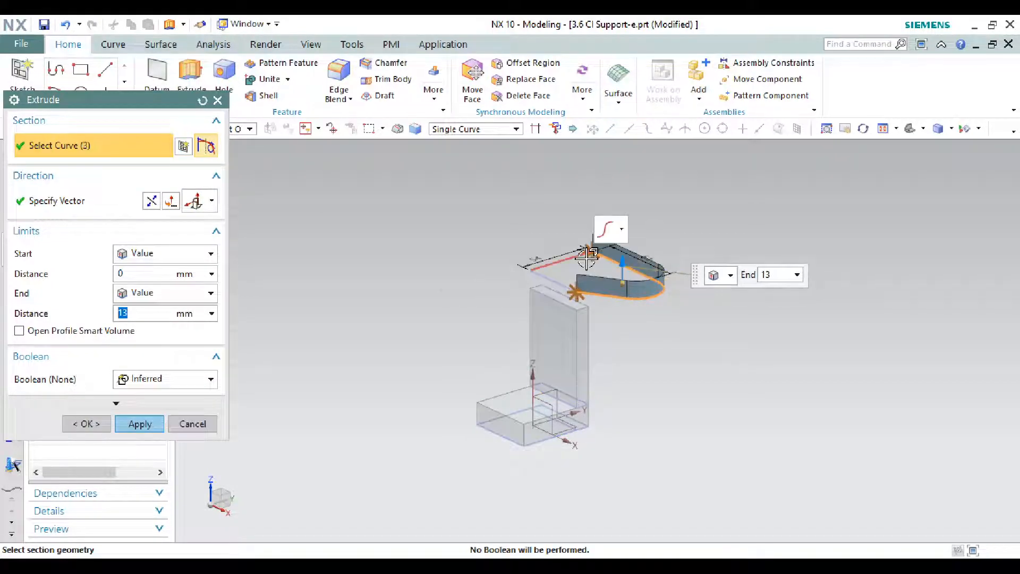
{"action": "left_click", "coordinate": [558, 276]}
{"action": "left_click", "coordinate": [562, 282]}
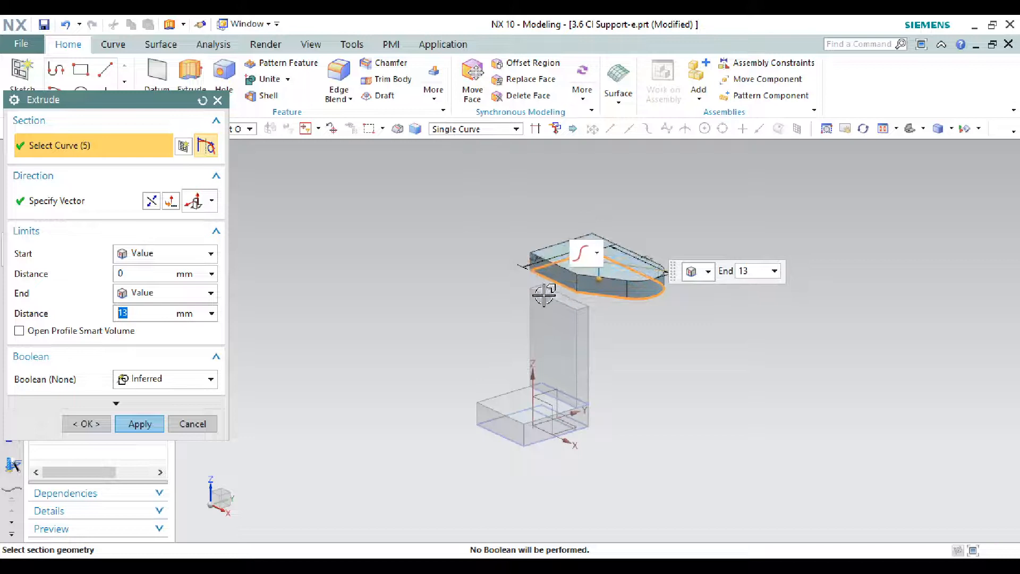
{"action": "left_click", "coordinate": [152, 203]}
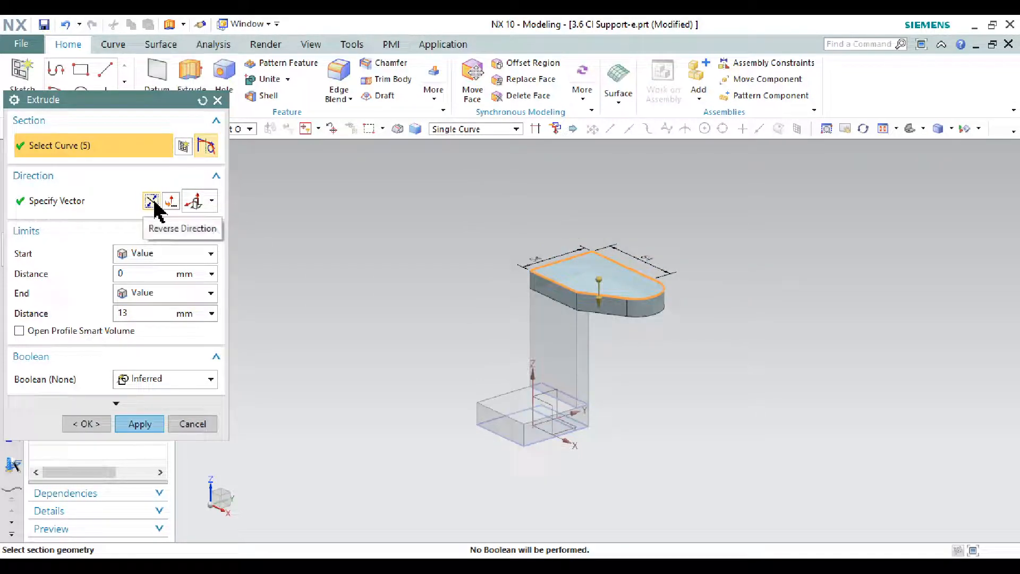
{"action": "left_click", "coordinate": [152, 423]}
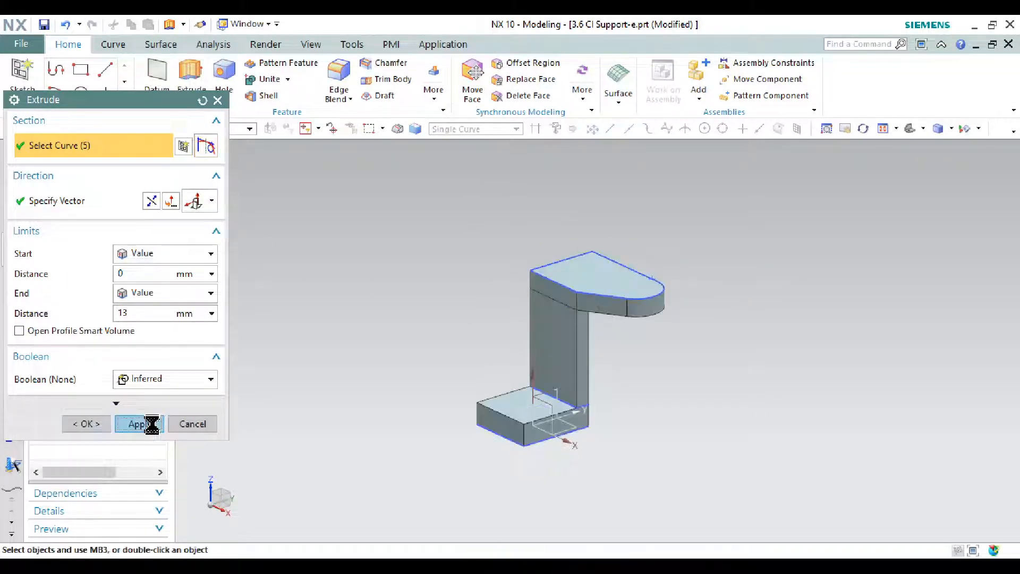
{"action": "left_click", "coordinate": [194, 423]}
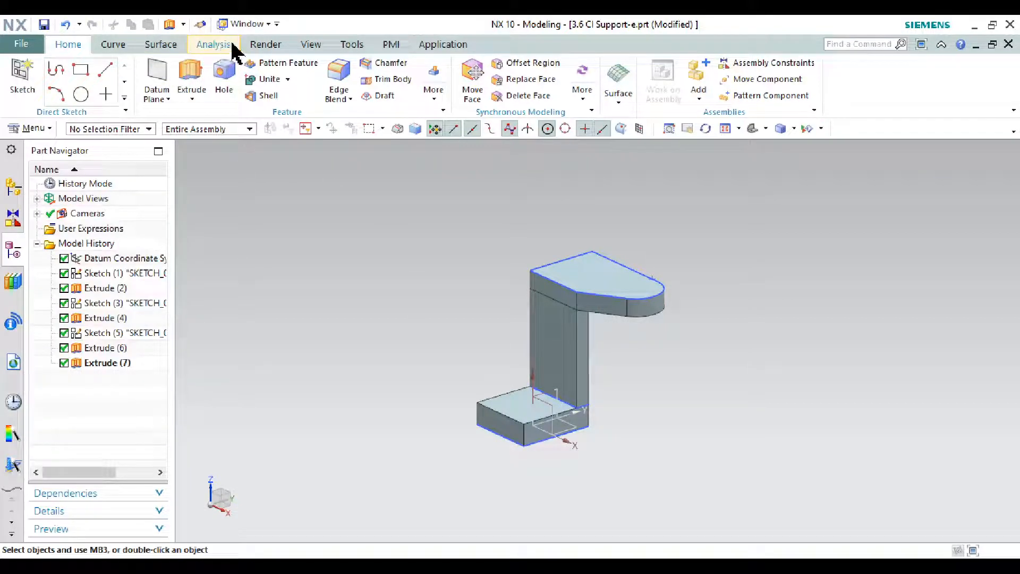
Step: Measure the minimum distance from the top plate's upper face to the base's underside and compare it with the drawing
{"action": "left_click", "coordinate": [213, 46]}
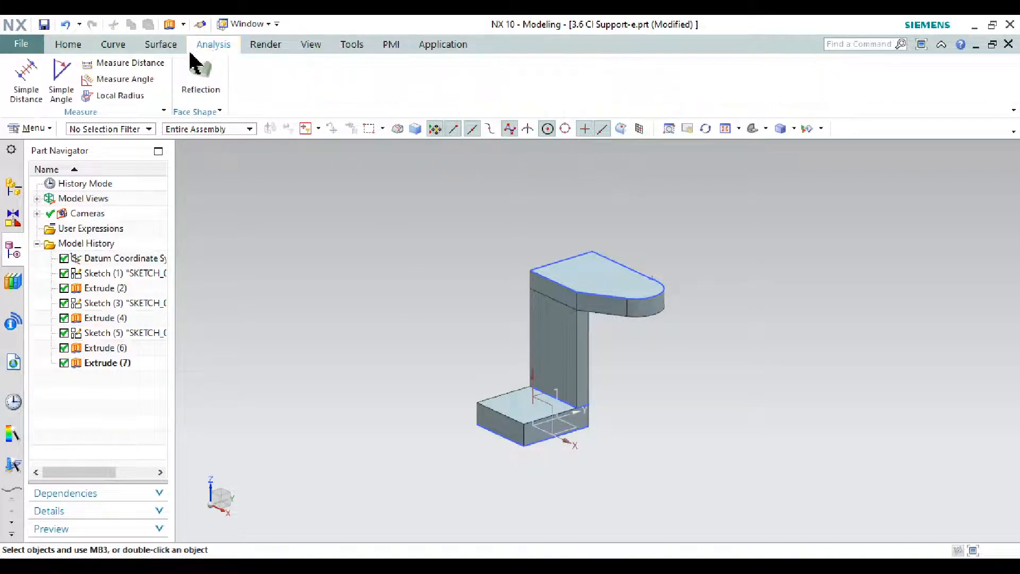
{"action": "left_click", "coordinate": [140, 65]}
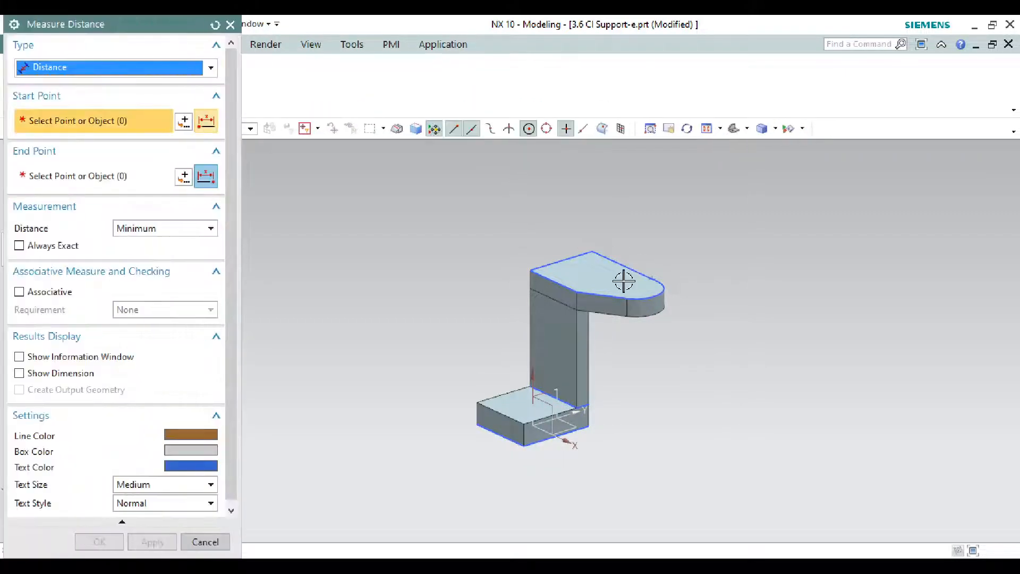
{"action": "left_click", "coordinate": [607, 275]}
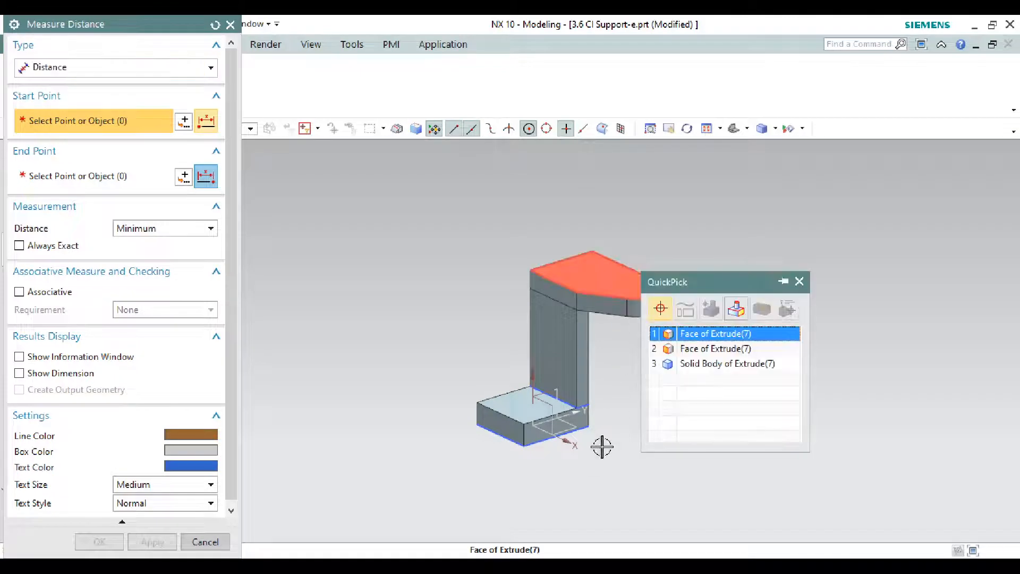
{"action": "left_click", "coordinate": [668, 334]}
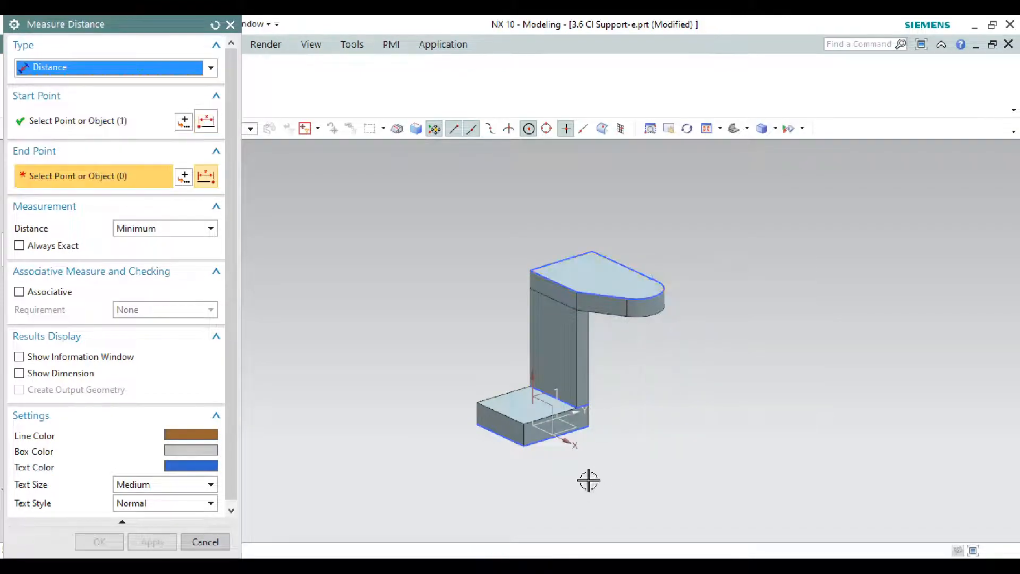
{"action": "middle_click_drag", "start_coordinate": [588, 480], "coordinate": [569, 453]}
{"action": "left_click", "coordinate": [555, 355]}
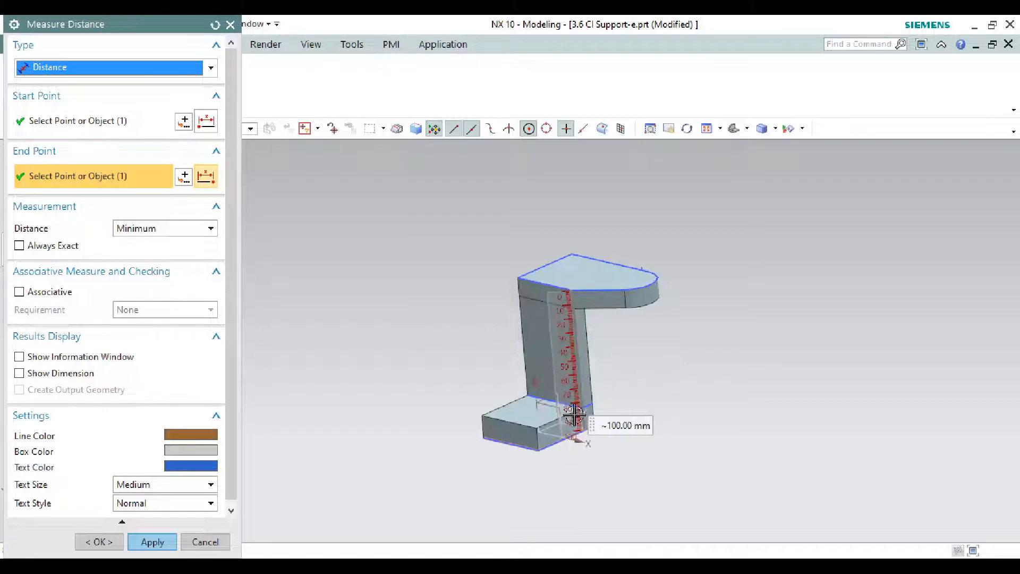
{"action": "key", "text": "alt+Tab"}
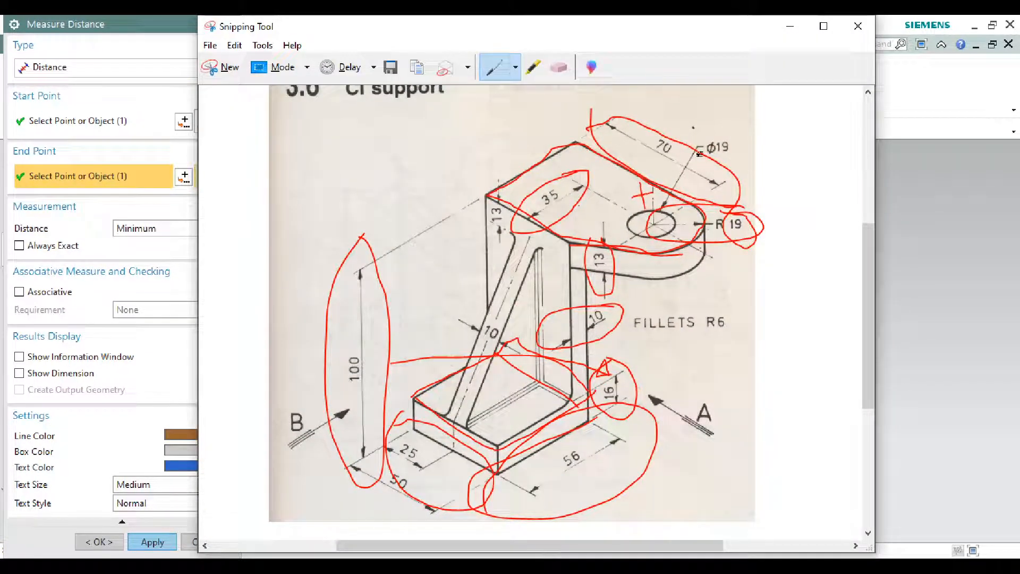
{"action": "left_click", "coordinate": [790, 26]}
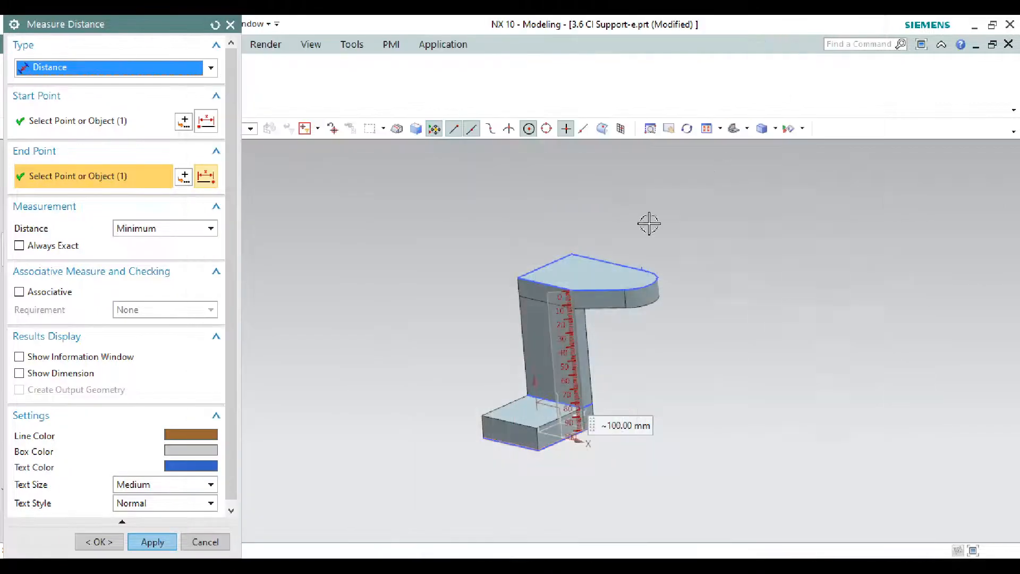
{"action": "left_click", "coordinate": [198, 541]}
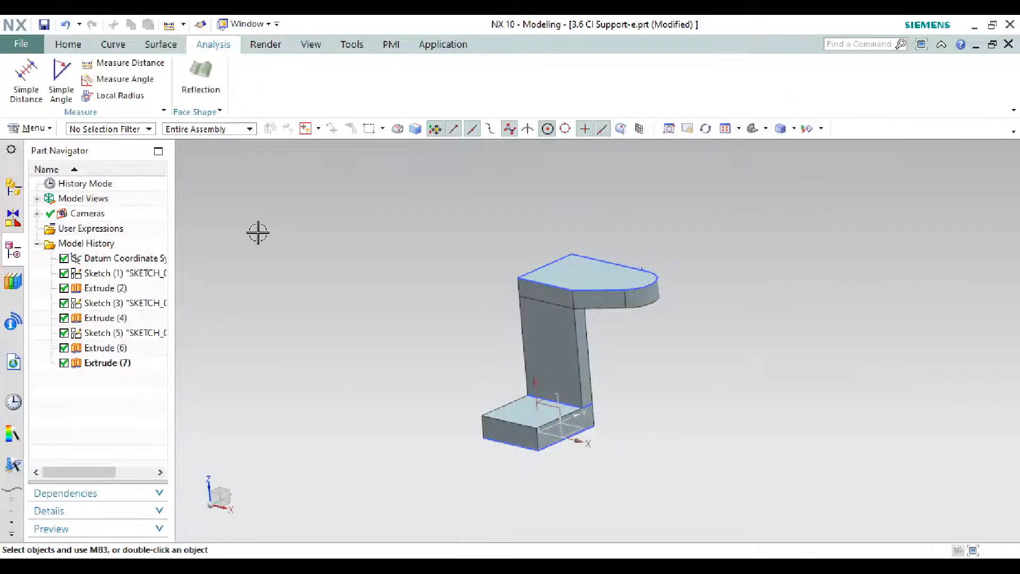
Step: Switch to the reference drawing in Snipping Tool and circle the hole in the top plate
{"action": "key", "text": "alt+Tab"}
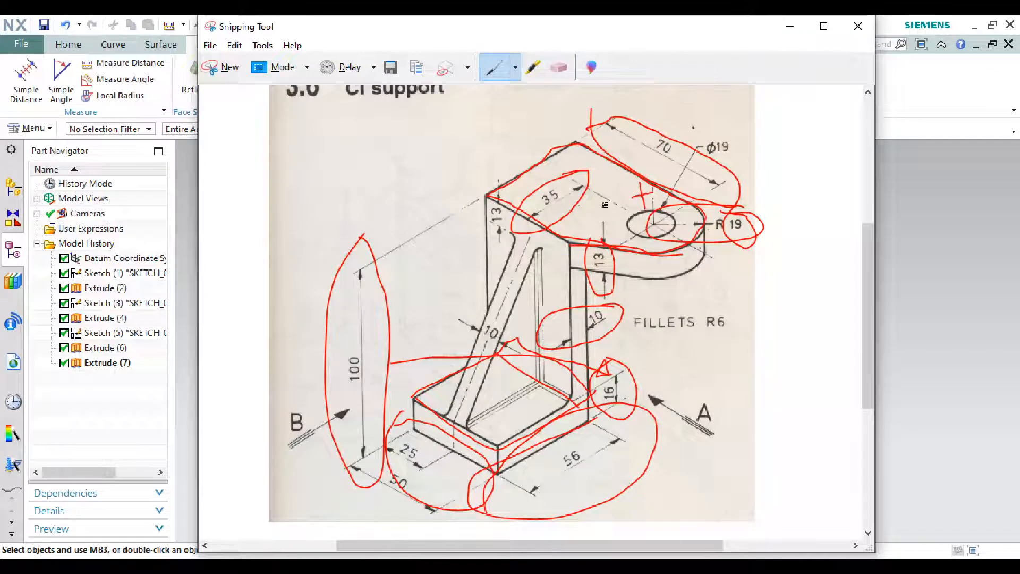
{"action": "left_click_drag", "start_coordinate": [659, 207], "coordinate": [671, 241]}
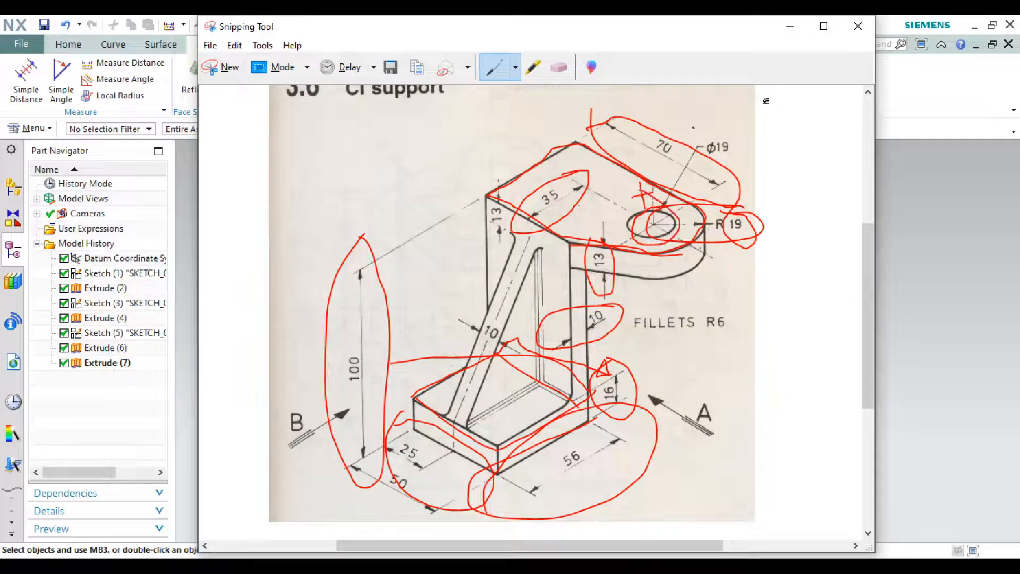
{"action": "left_click", "coordinate": [790, 26]}
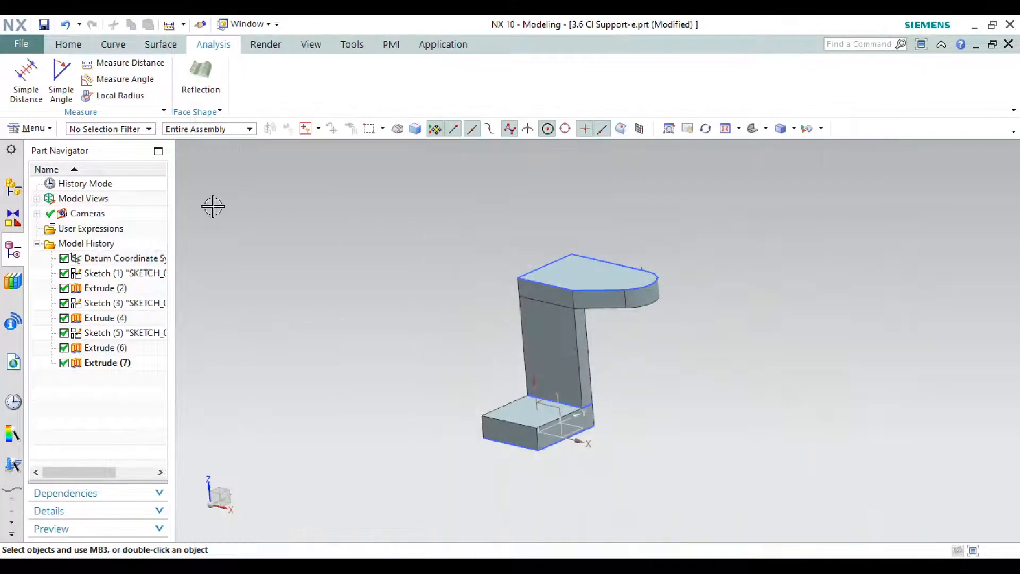
Step: Create a new sketch on the upper face of the top plate
{"action": "left_click", "coordinate": [73, 46]}
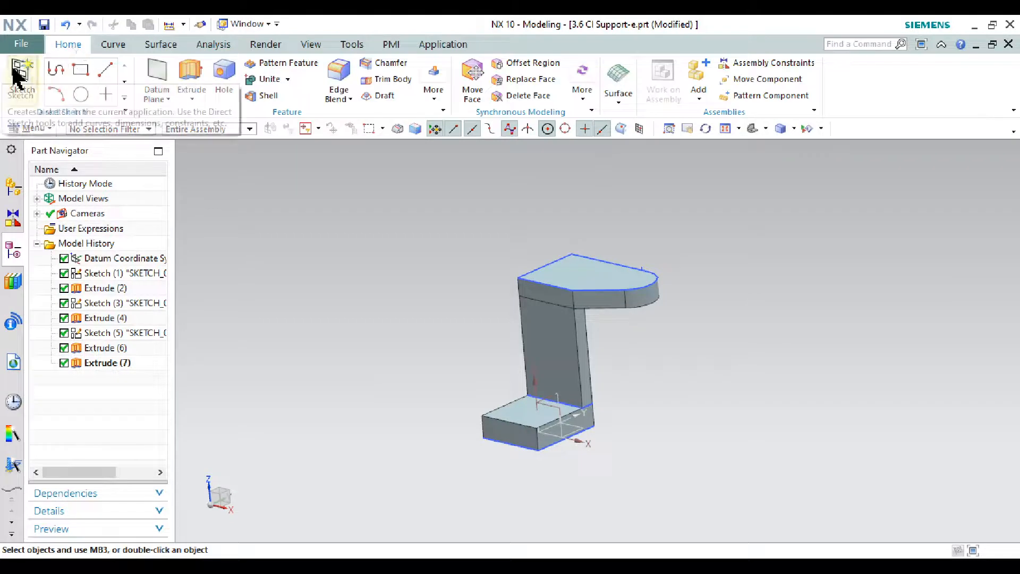
{"action": "left_click", "coordinate": [22, 77]}
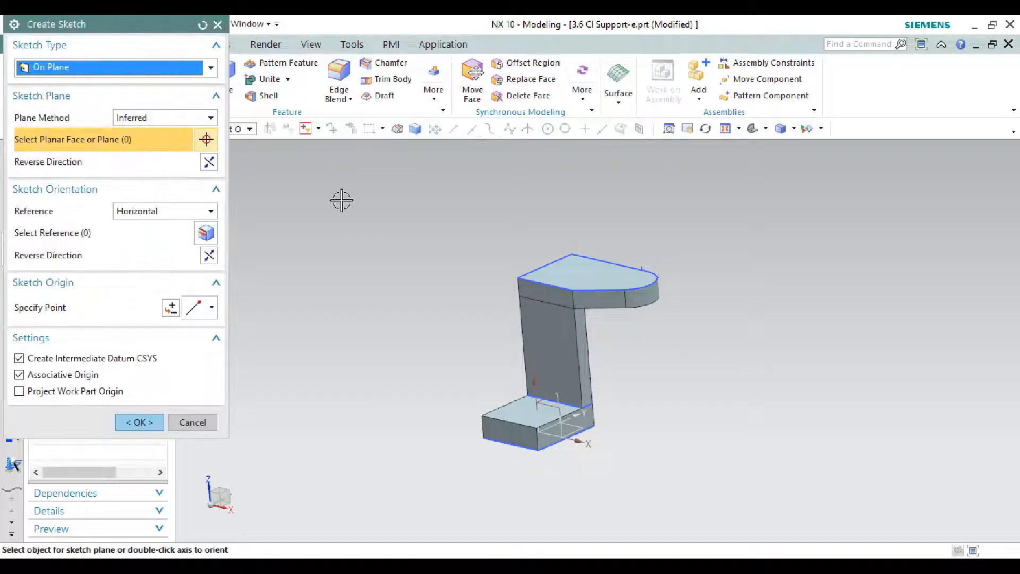
{"action": "left_click", "coordinate": [606, 272]}
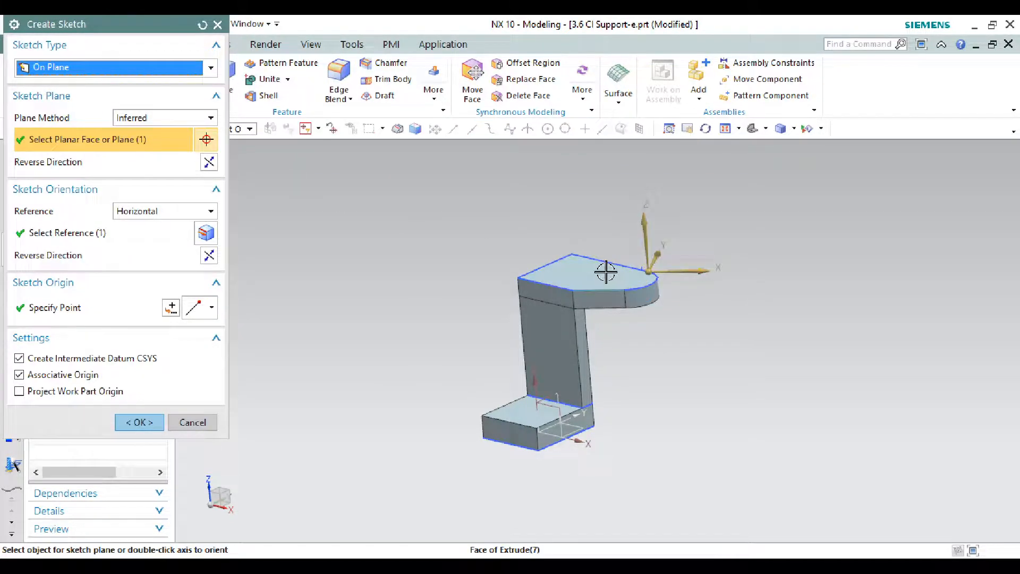
{"action": "left_click", "coordinate": [148, 423]}
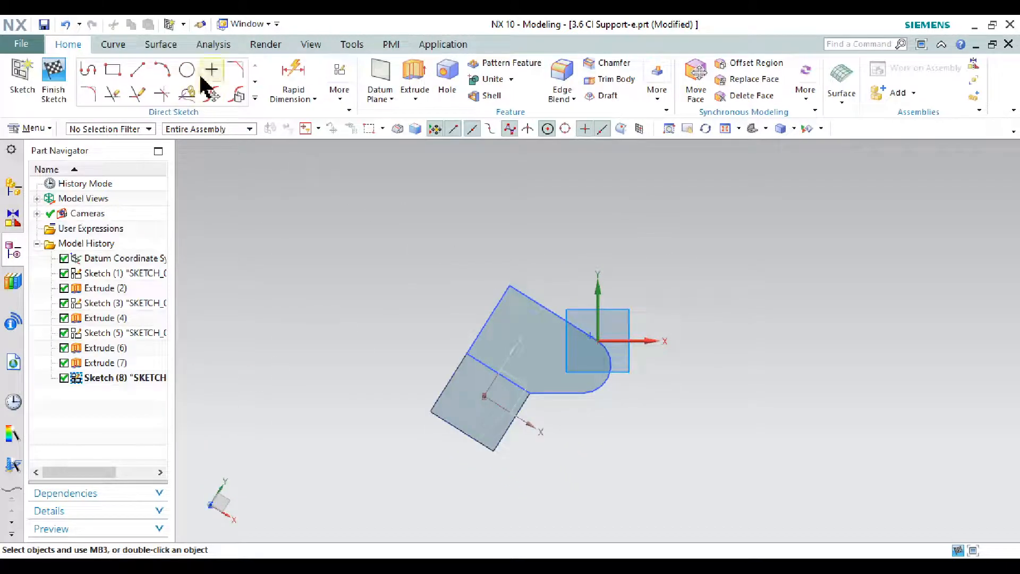
Step: Draw a circle about 20.8 mm in diameter centred on the arc centre of the top plate's rounded end
{"action": "left_click", "coordinate": [188, 74]}
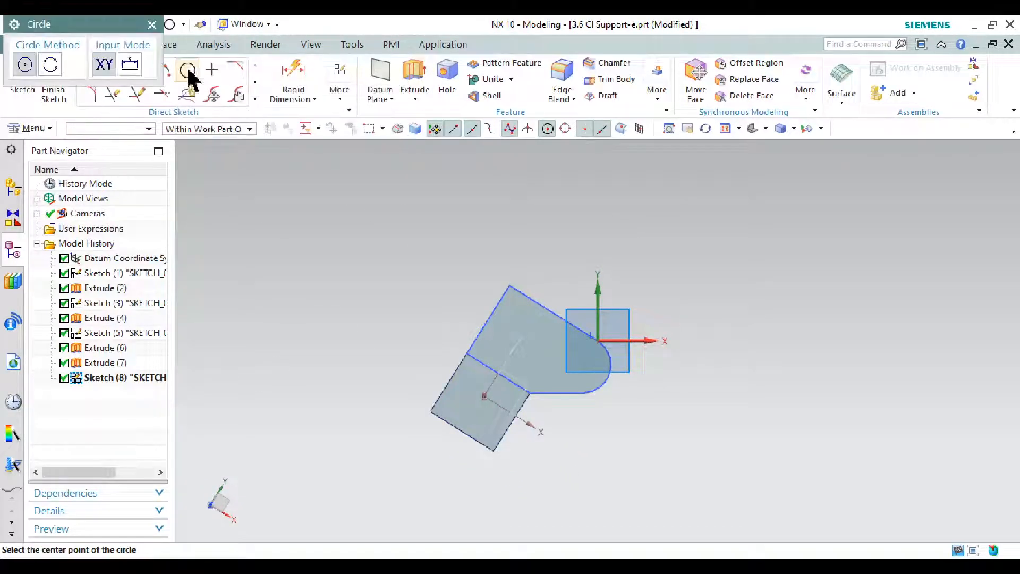
{"action": "scroll", "coordinate": [553, 392], "scroll_direction": "up", "scroll_amount": 3}
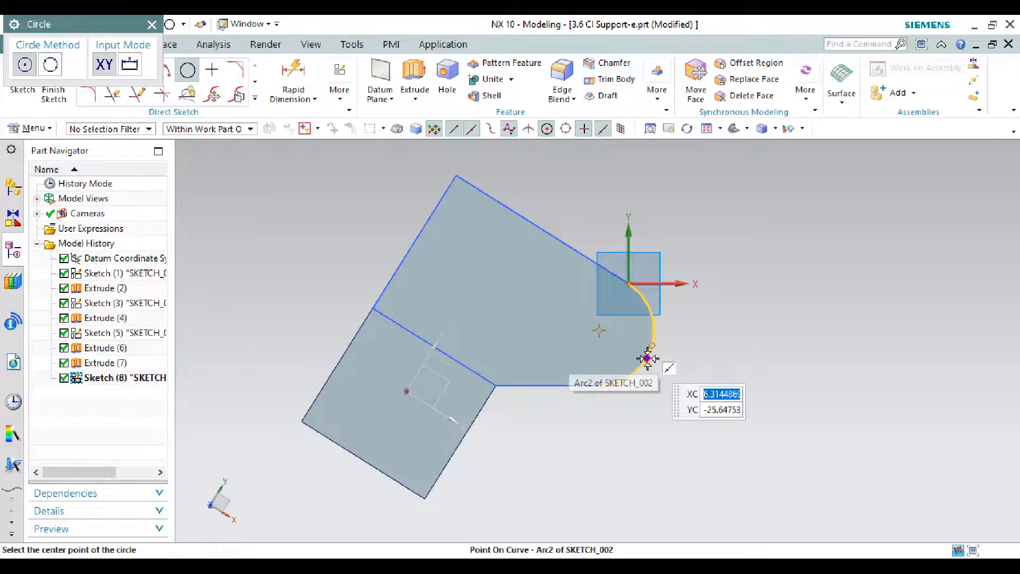
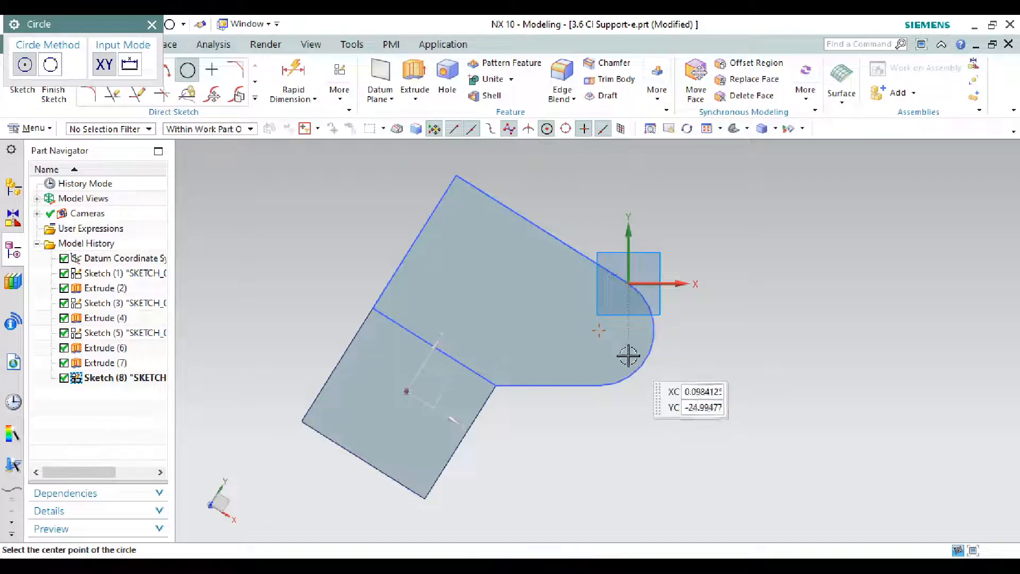
{"action": "left_click", "coordinate": [600, 330]}
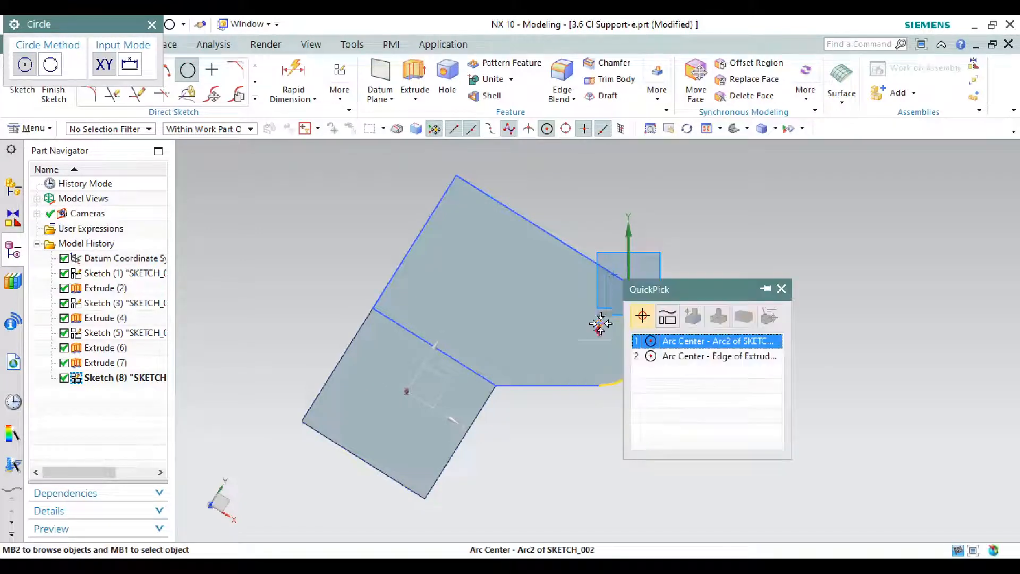
{"action": "left_click", "coordinate": [686, 343]}
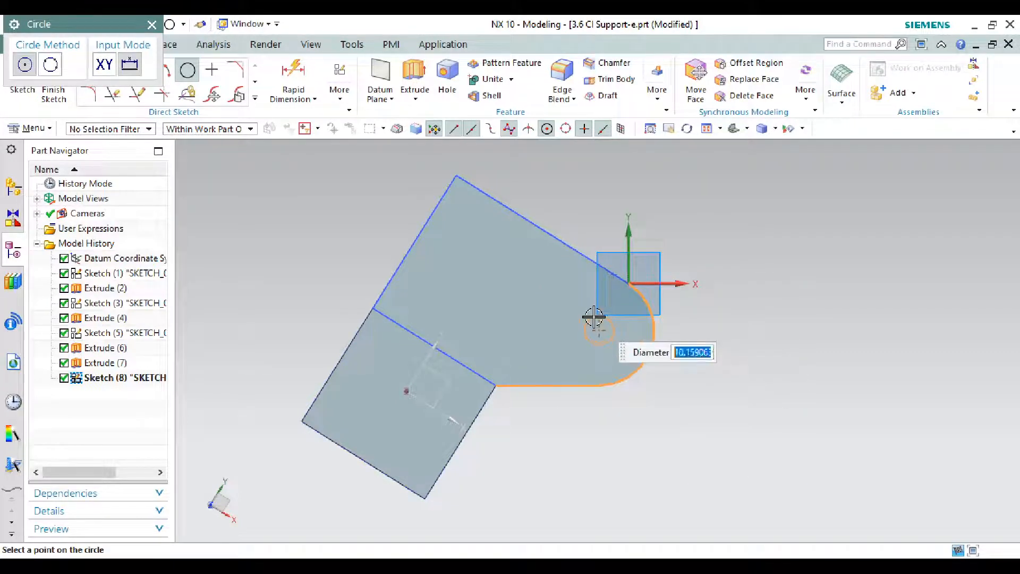
{"action": "left_click", "coordinate": [573, 315]}
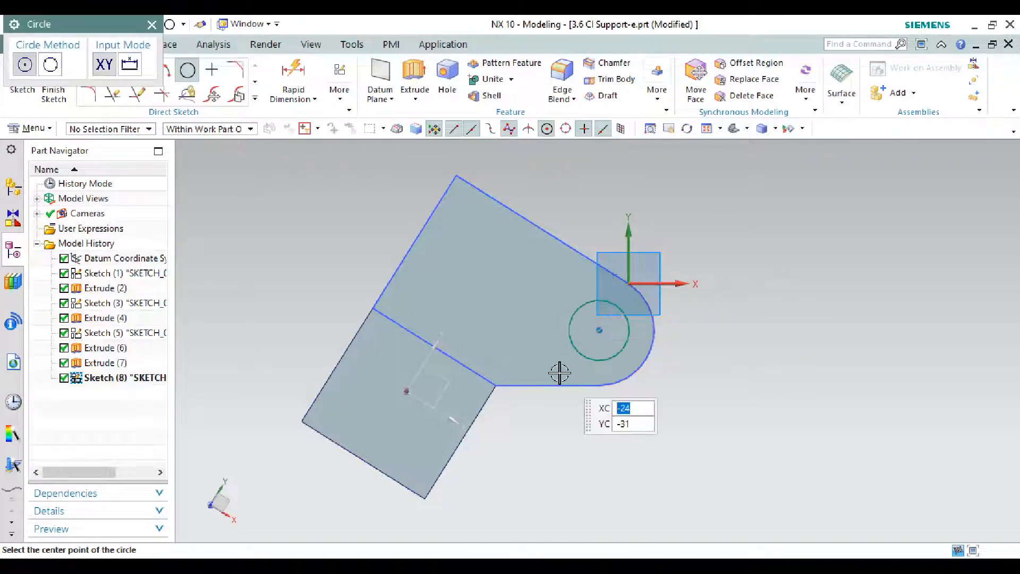
{"action": "left_click", "coordinate": [152, 25]}
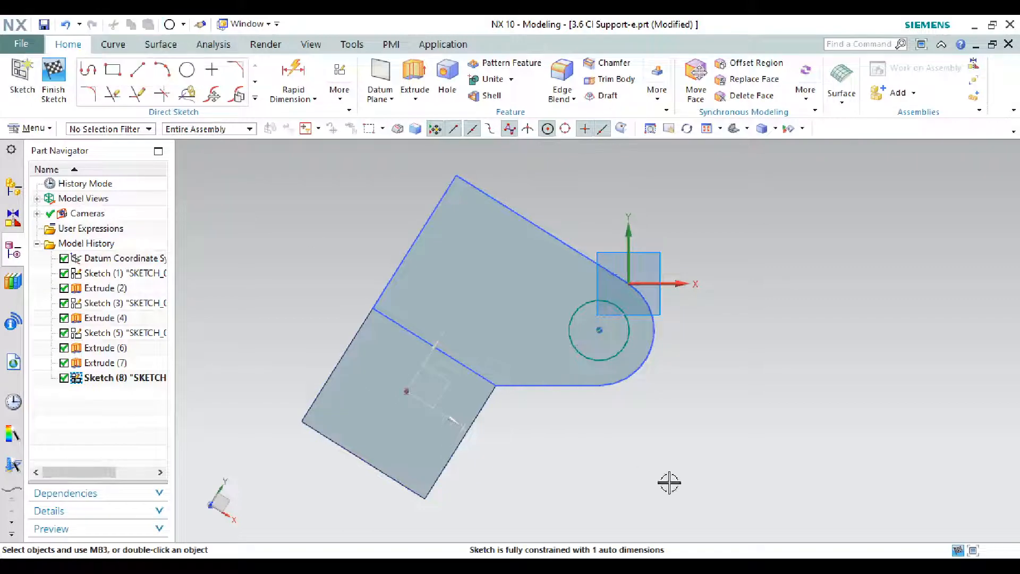
Step: Check the hole size in the reference drawing, set the circle's diameter dimension to 19 mm, and finish the sketch
{"action": "key", "text": "alt+Tab"}
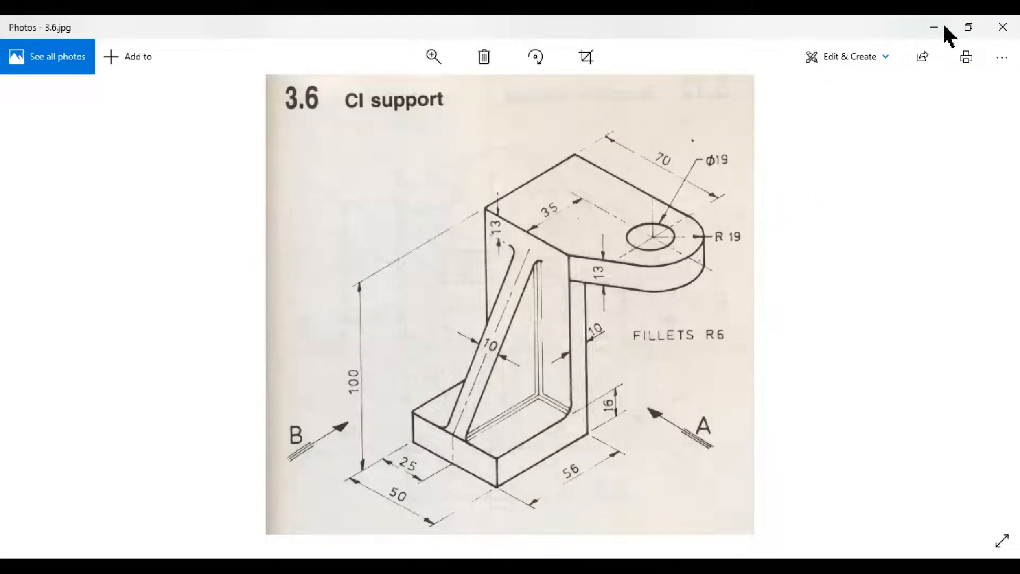
{"action": "left_click", "coordinate": [940, 25]}
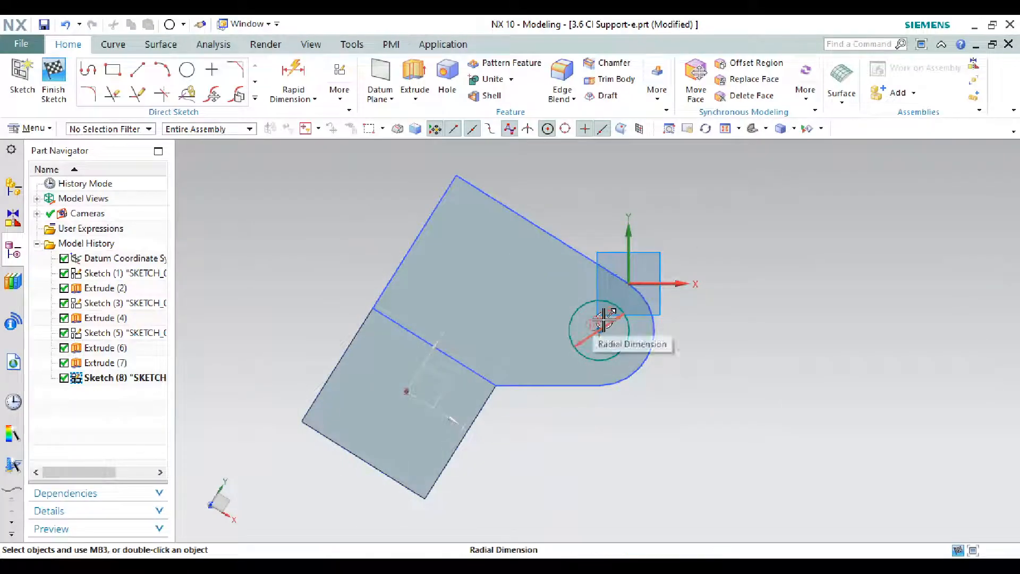
{"action": "left_click_drag", "start_coordinate": [606, 319], "coordinate": [757, 283]}
{"action": "left_click", "coordinate": [758, 283]}
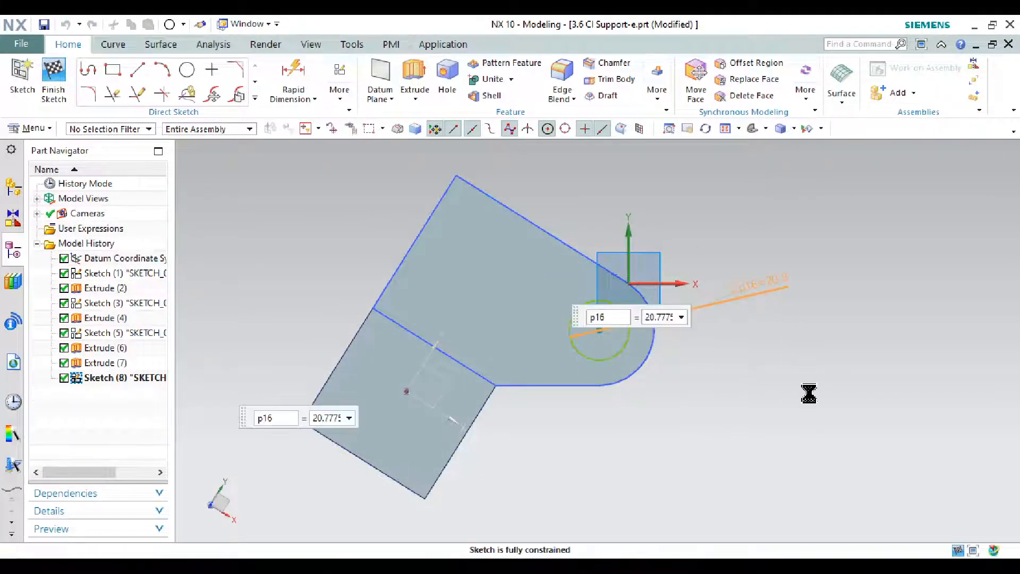
{"action": "type", "text": "19"}
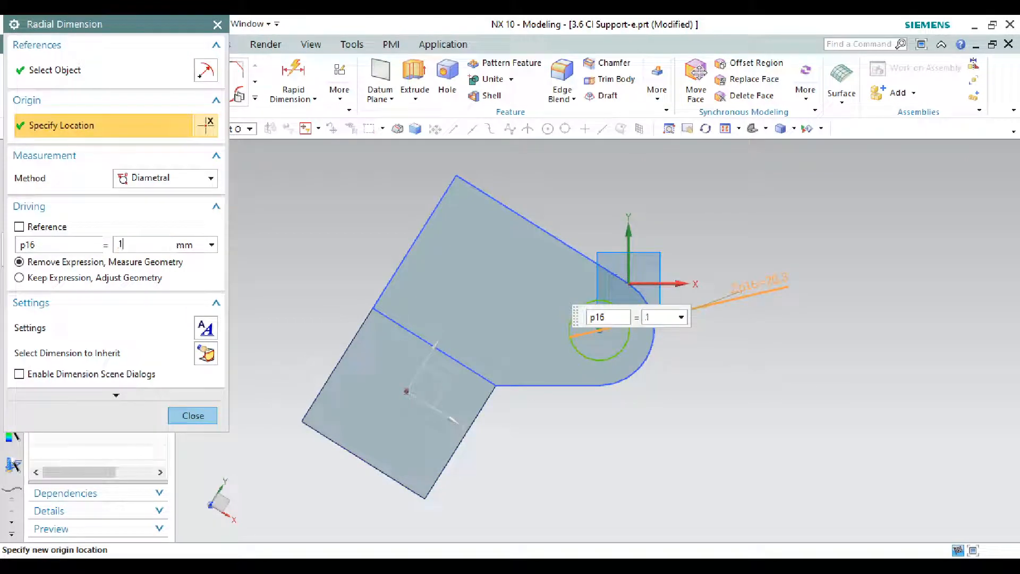
{"action": "left_click", "coordinate": [198, 417]}
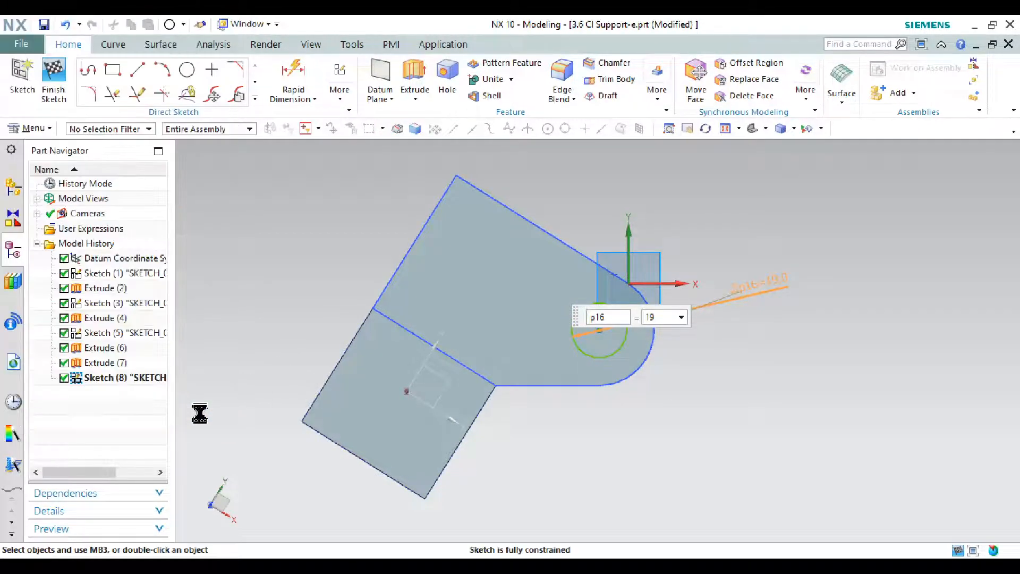
{"action": "left_click", "coordinate": [54, 79]}
Step: Extrude the 19 mm circle 13 mm downward with Boolean Subtract to cut the hole through the top plate
{"action": "mouse_move", "coordinate": [736, 382]}
{"action": "middle_mouse_down"}
{"action": "mouse_move", "coordinate": [720, 337]}
{"action": "mouse_move", "coordinate": [719, 170]}
{"action": "middle_mouse_up"}
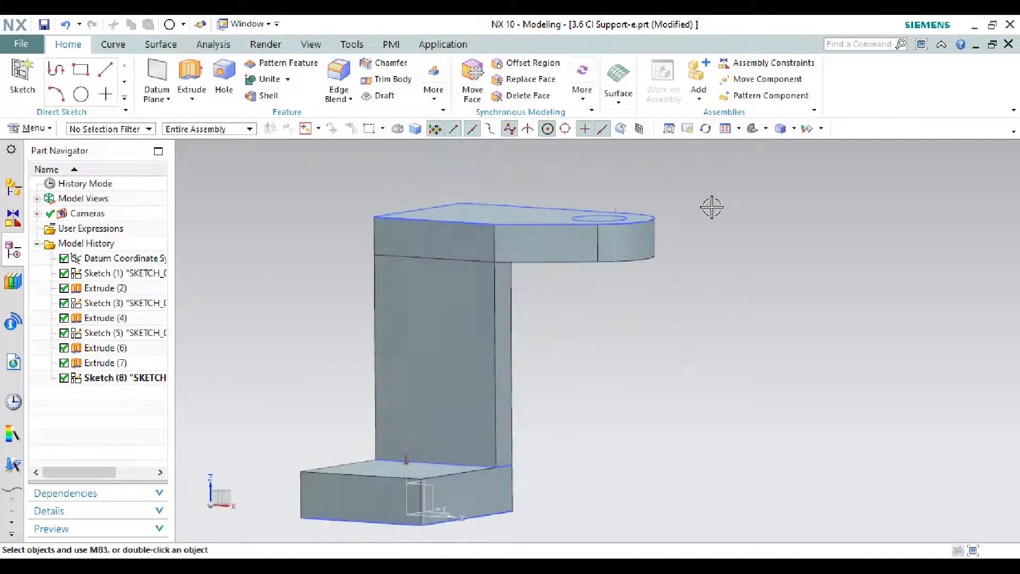
{"action": "key", "text": "Home"}
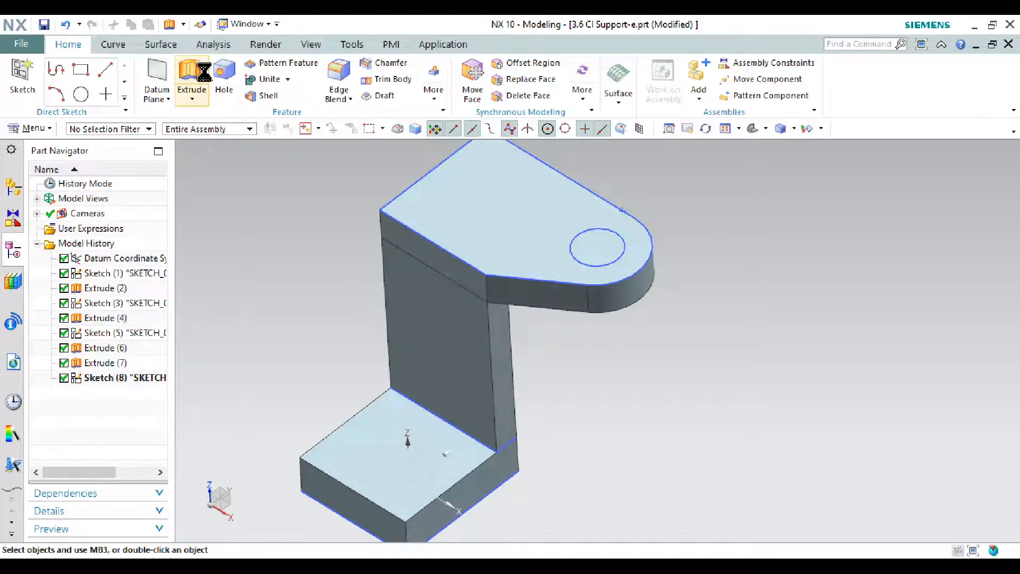
{"action": "left_click", "coordinate": [191, 75]}
{"action": "left_click", "coordinate": [600, 229]}
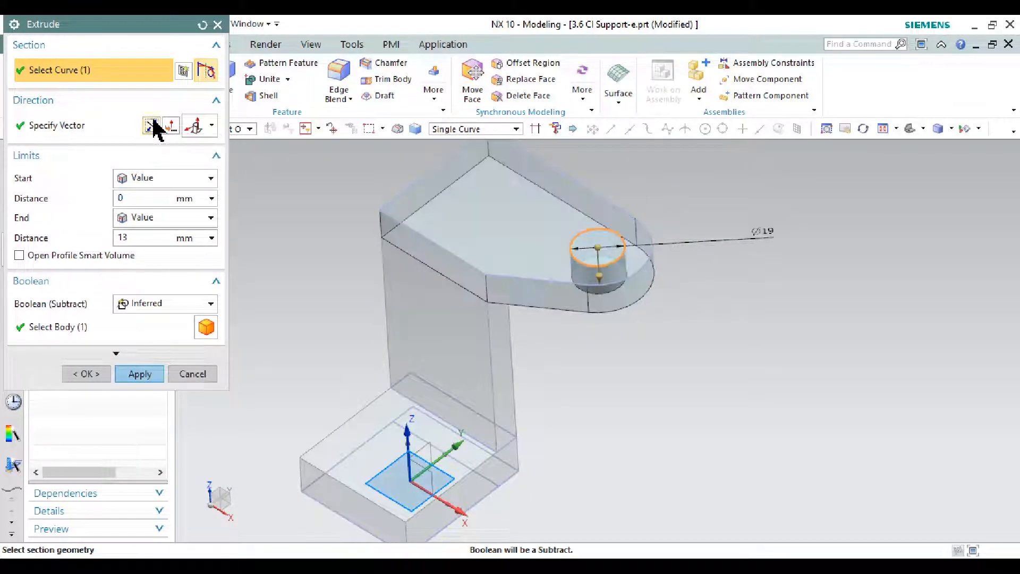
{"action": "left_click", "coordinate": [199, 305]}
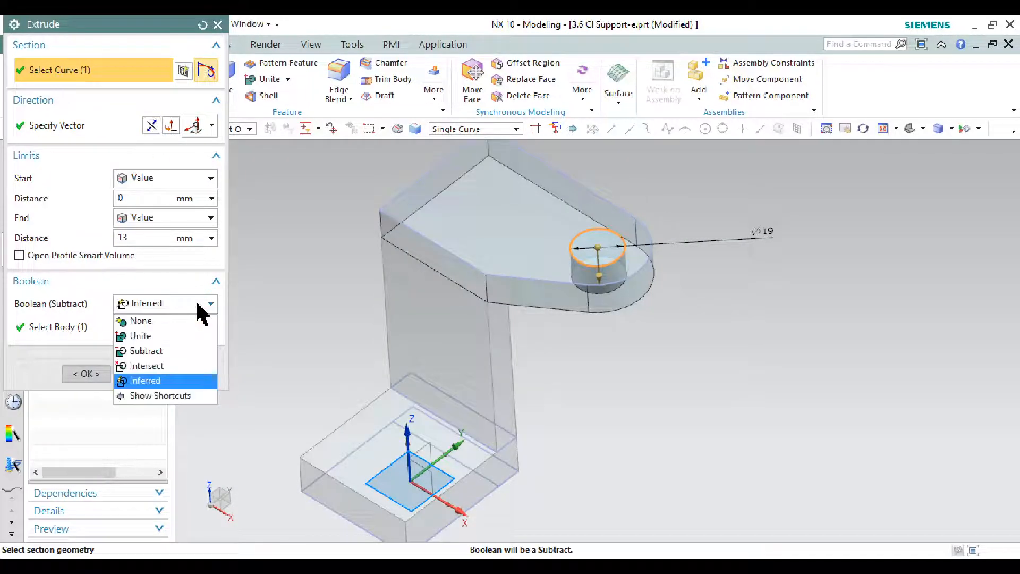
{"action": "left_click", "coordinate": [189, 351]}
{"action": "left_click", "coordinate": [155, 373]}
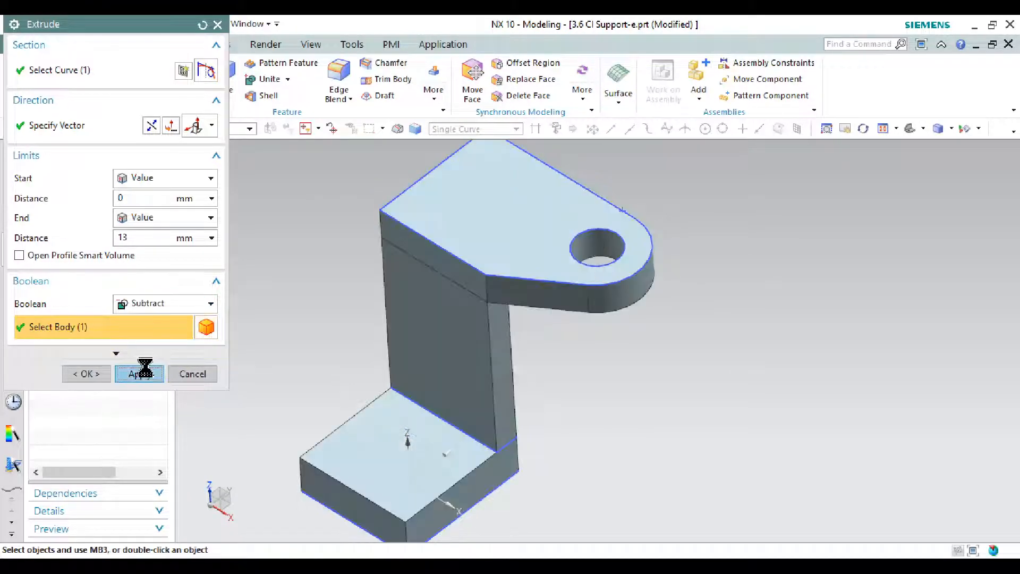
{"action": "left_click", "coordinate": [192, 373]}
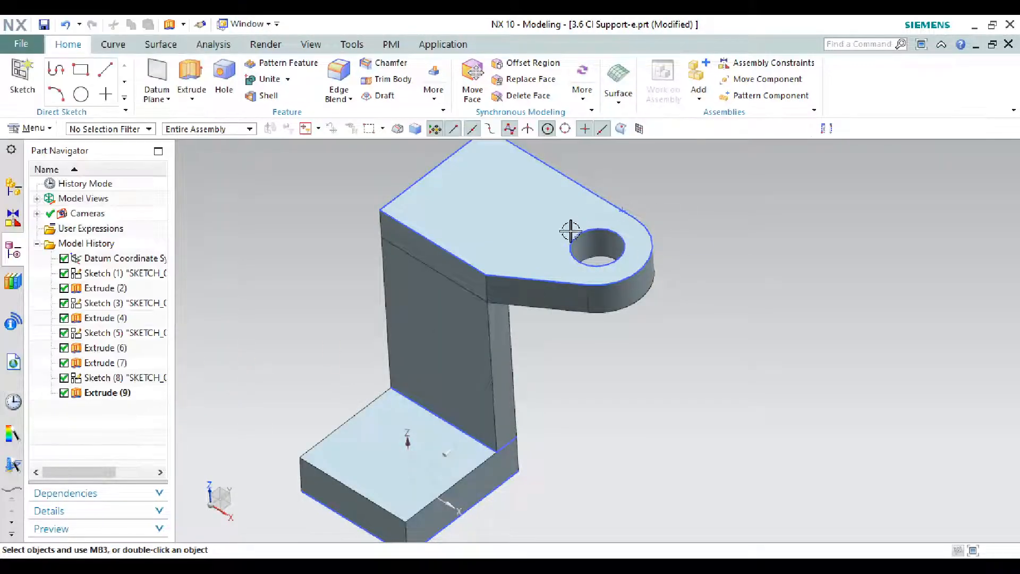
Step: Inspect the top plate extrusion's settings and the seam where the plate meets the upright
{"action": "double_click", "coordinate": [473, 291]}
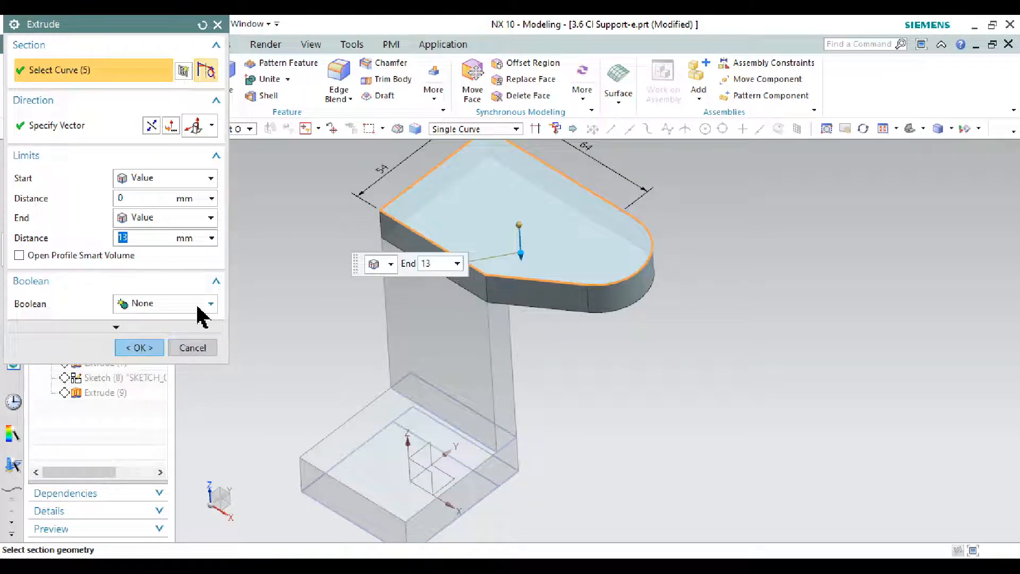
{"action": "left_click", "coordinate": [208, 347]}
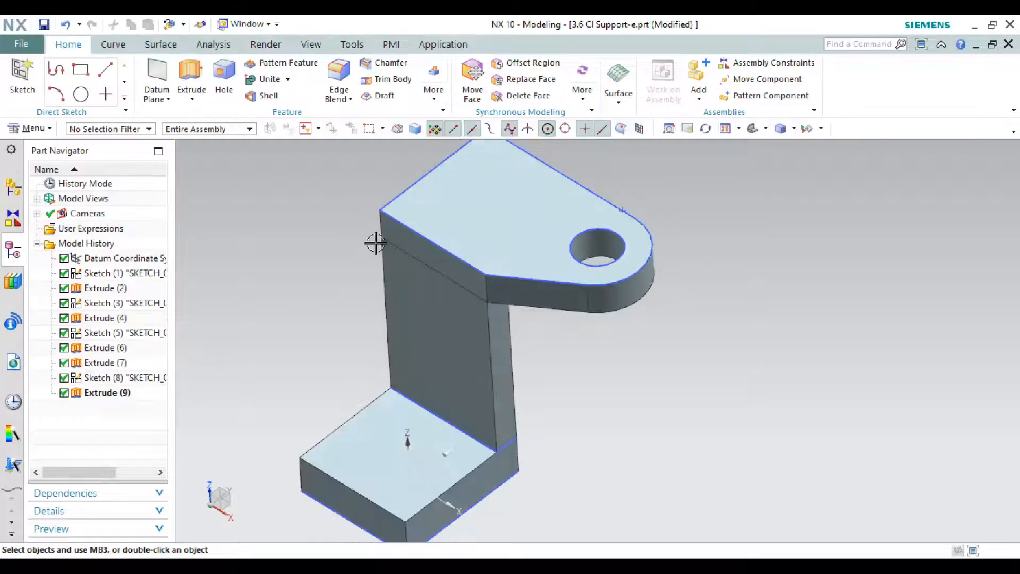
{"action": "scroll", "coordinate": [412, 269], "scroll_direction": "up", "scroll_amount": 3}
{"action": "scroll", "coordinate": [542, 293], "scroll_direction": "down", "scroll_amount": 3}
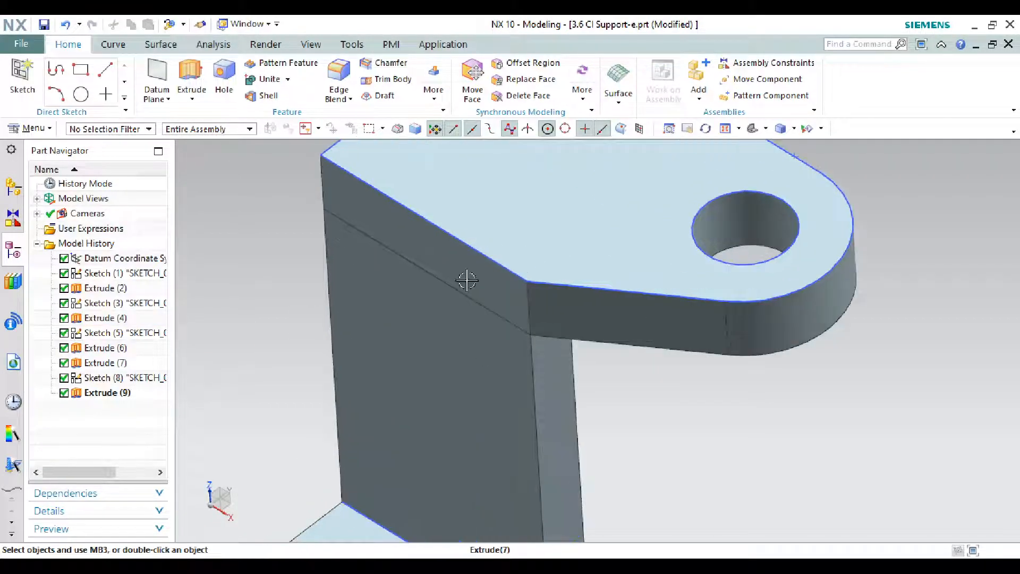
{"action": "scroll", "coordinate": [537, 303], "scroll_direction": "up", "scroll_amount": 4}
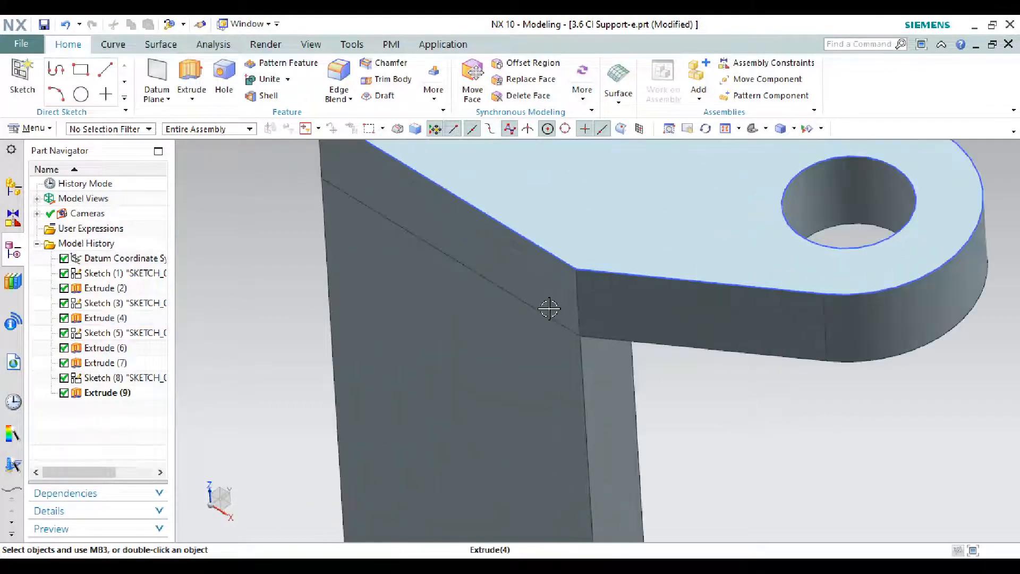
{"action": "scroll", "coordinate": [502, 381], "scroll_direction": "down", "scroll_amount": 2}
{"action": "scroll", "coordinate": [503, 381], "scroll_direction": "down", "scroll_amount": 3}
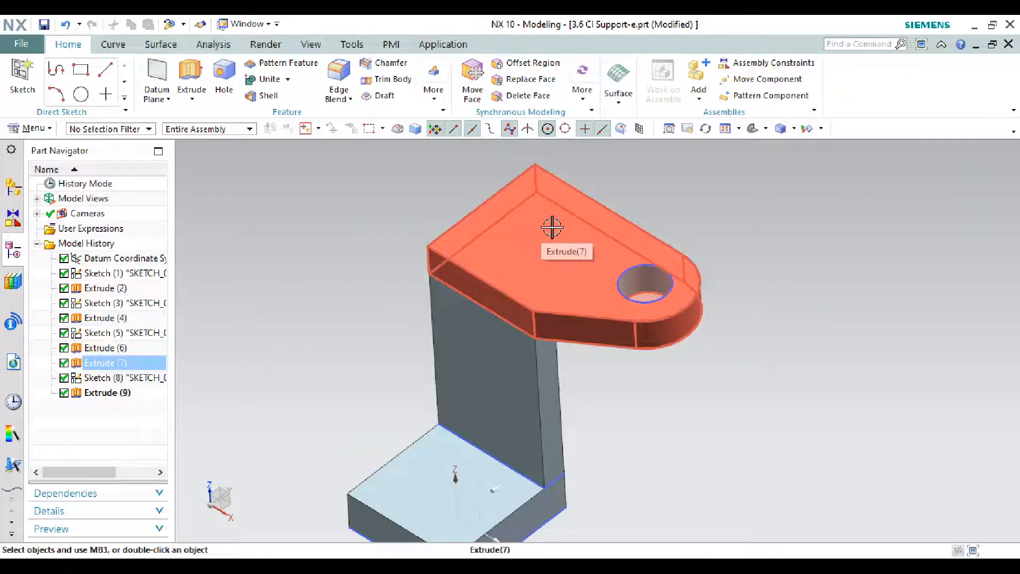
{"action": "left_click", "coordinate": [530, 256]}
{"action": "left_click", "coordinate": [492, 351]}
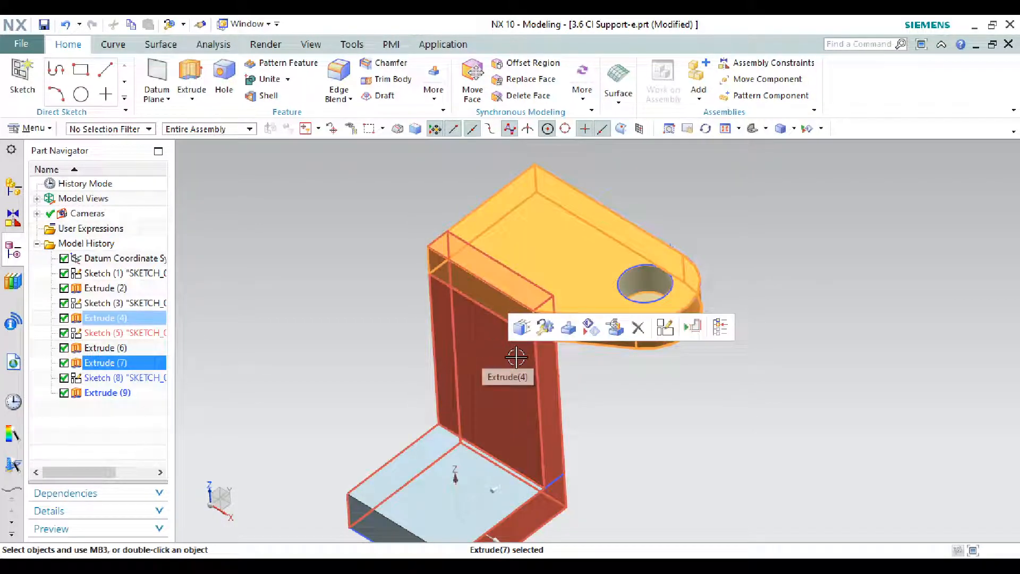
{"action": "left_click", "coordinate": [653, 383]}
Step: Edit the top plate's extrusion and set its Boolean to Unite with the upright and base body
{"action": "double_click", "coordinate": [551, 264]}
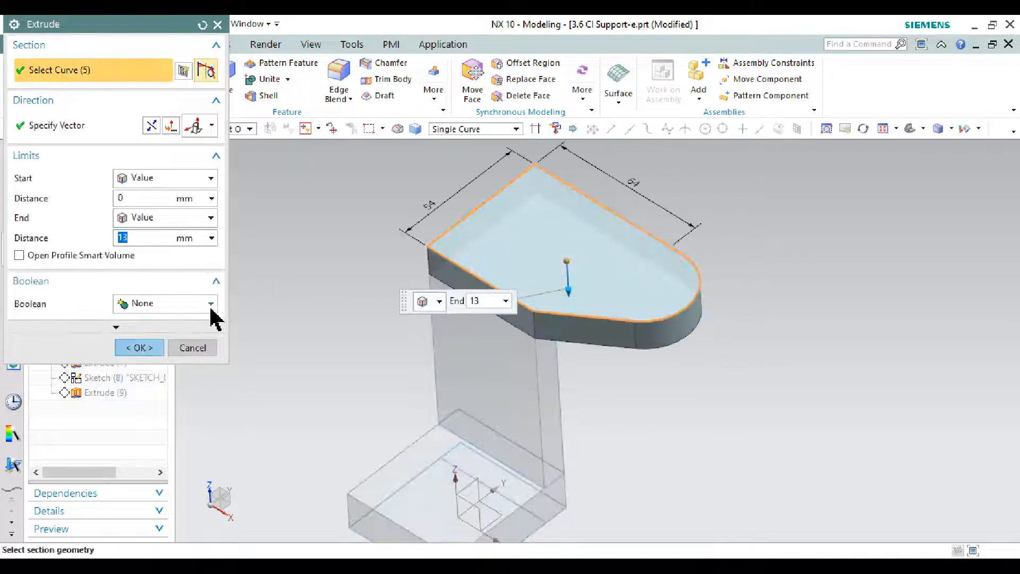
{"action": "left_click", "coordinate": [211, 305]}
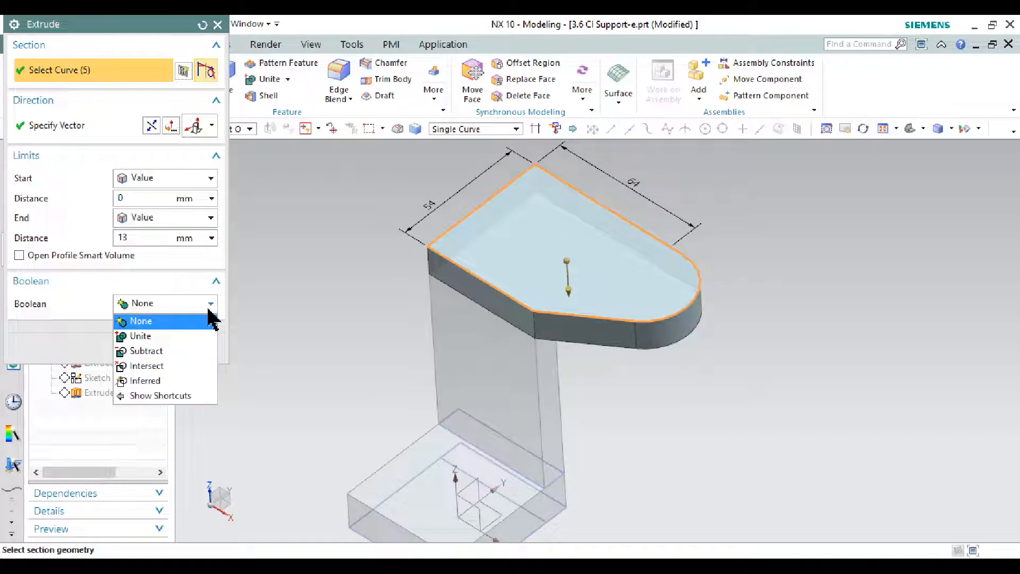
{"action": "left_click", "coordinate": [200, 339]}
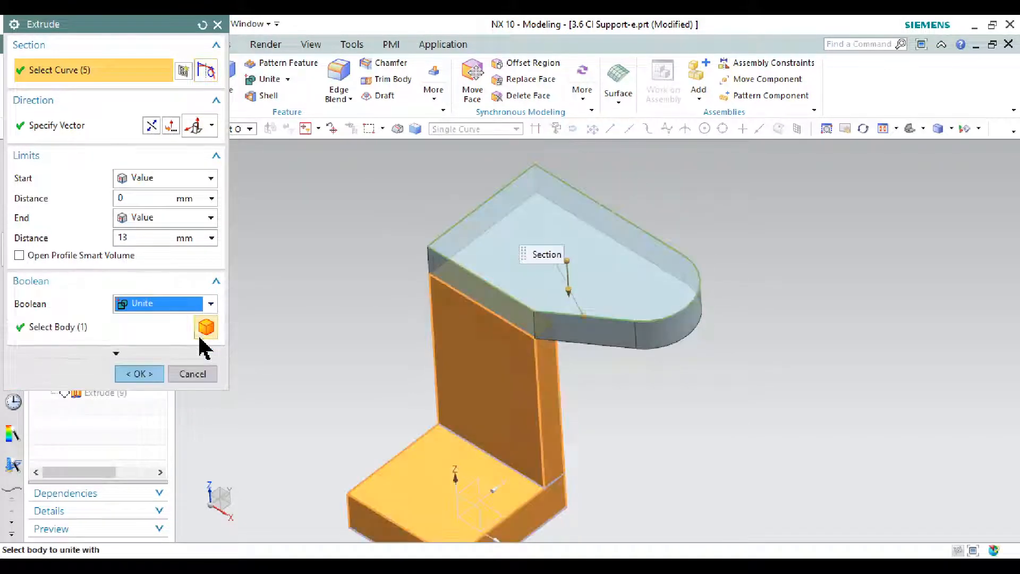
{"action": "left_click", "coordinate": [144, 373]}
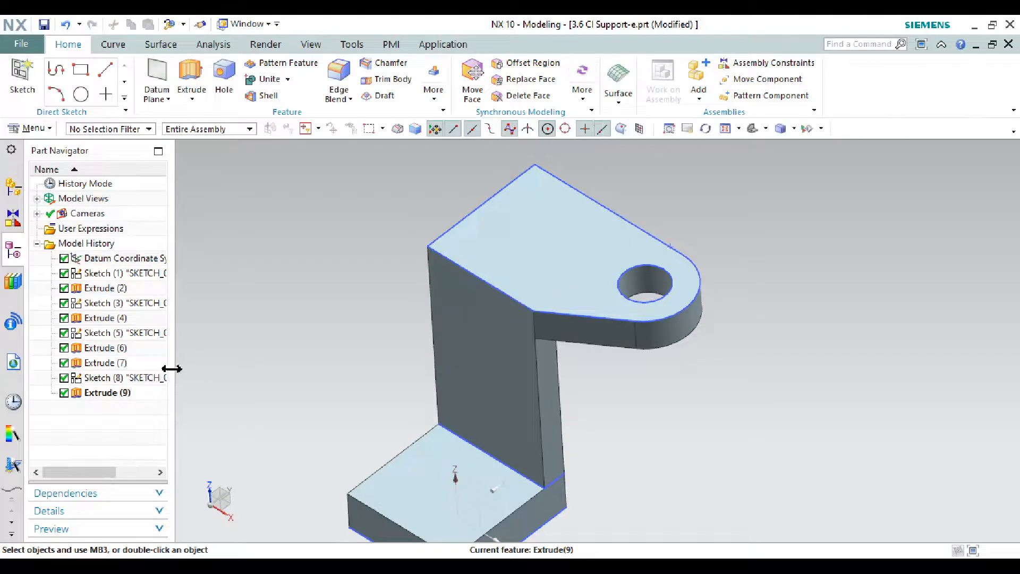
Step: Switch to the reference drawing in Snipping Tool to review the diagonal rib, and return to the NX model
{"action": "scroll", "coordinate": [706, 261], "scroll_direction": "down", "scroll_amount": 2}
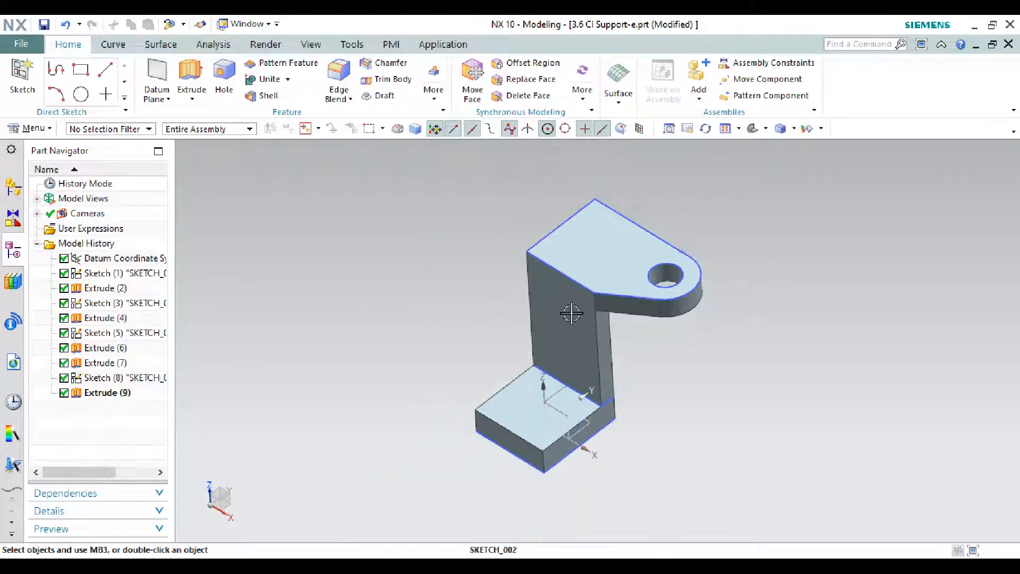
{"action": "scroll", "coordinate": [591, 287], "scroll_direction": "up", "scroll_amount": 1}
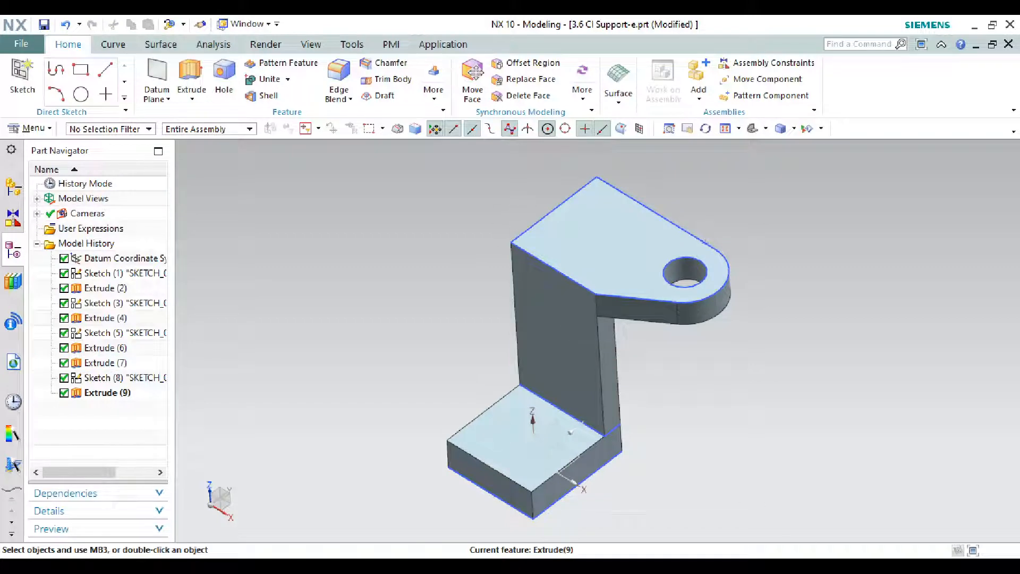
{"action": "key", "text": "alt+Tab"}
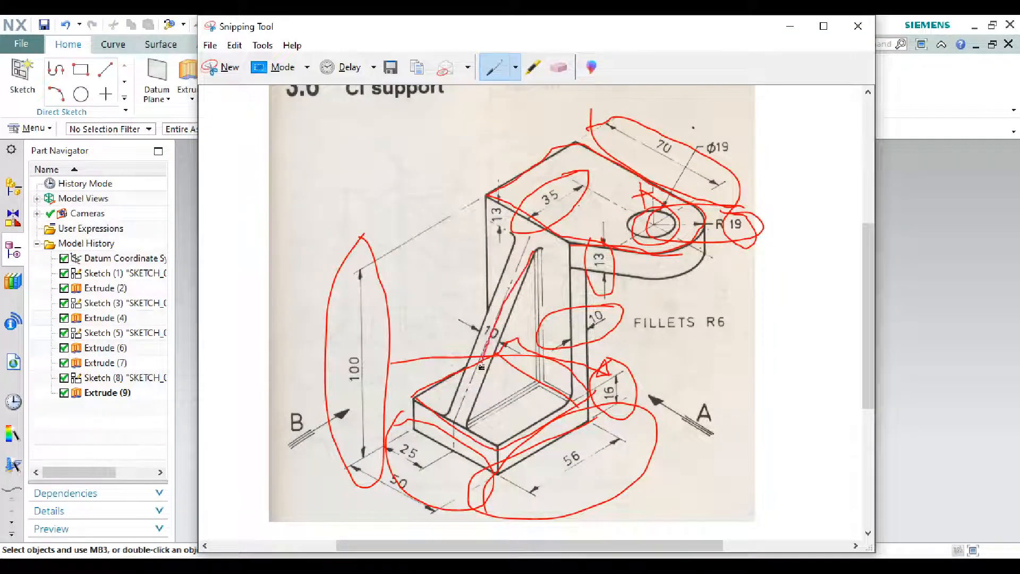
{"action": "left_click", "coordinate": [790, 26]}
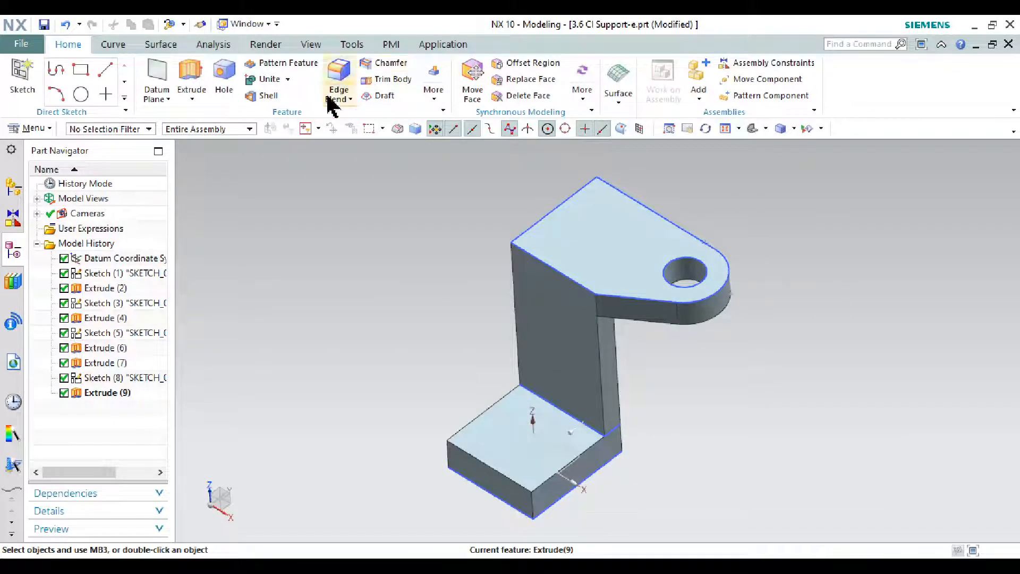
Step: Create a datum plane midway between the two opposite side faces of the upright and base
{"action": "left_click", "coordinate": [156, 80]}
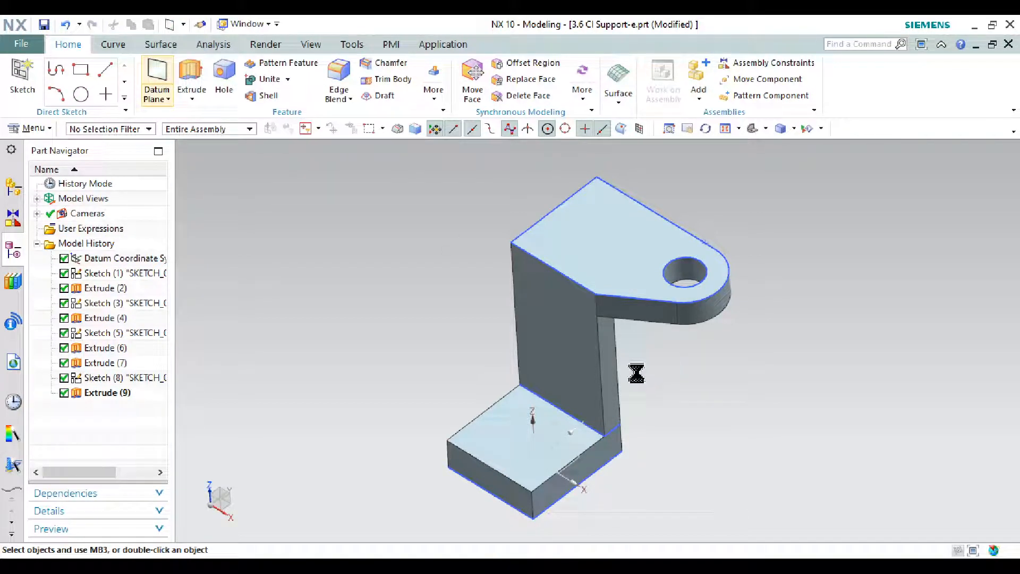
{"action": "left_click", "coordinate": [608, 350]}
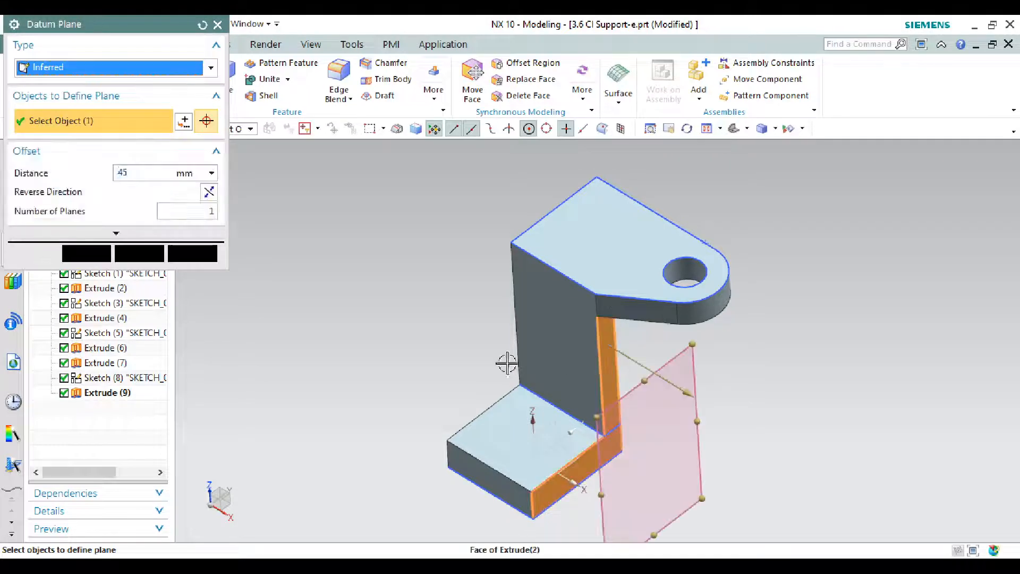
{"action": "middle_click_drag", "start_coordinate": [454, 329], "coordinate": [519, 341]}
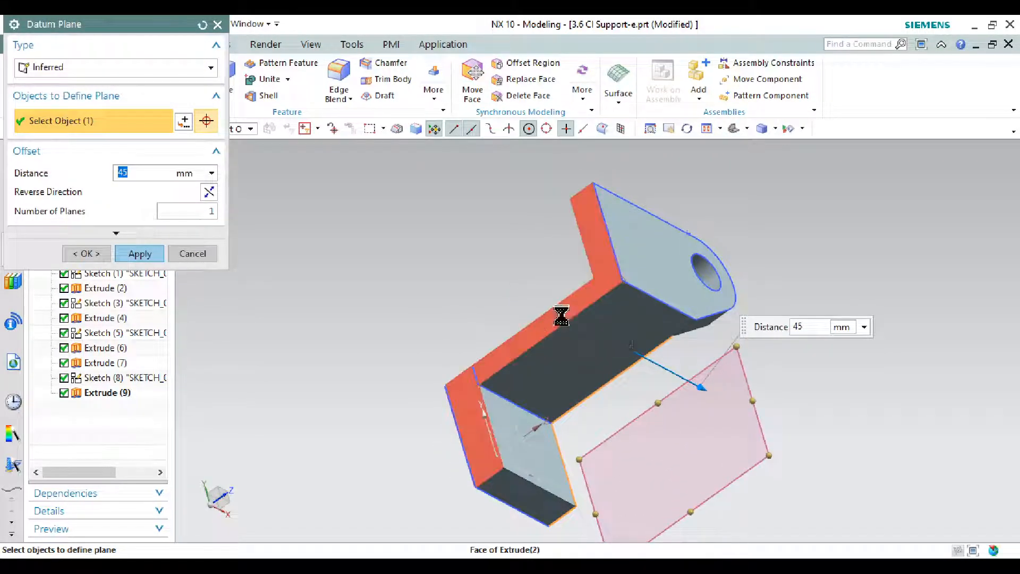
{"action": "left_click", "coordinate": [627, 371]}
{"action": "middle_click_drag", "start_coordinate": [626, 370], "coordinate": [565, 337]}
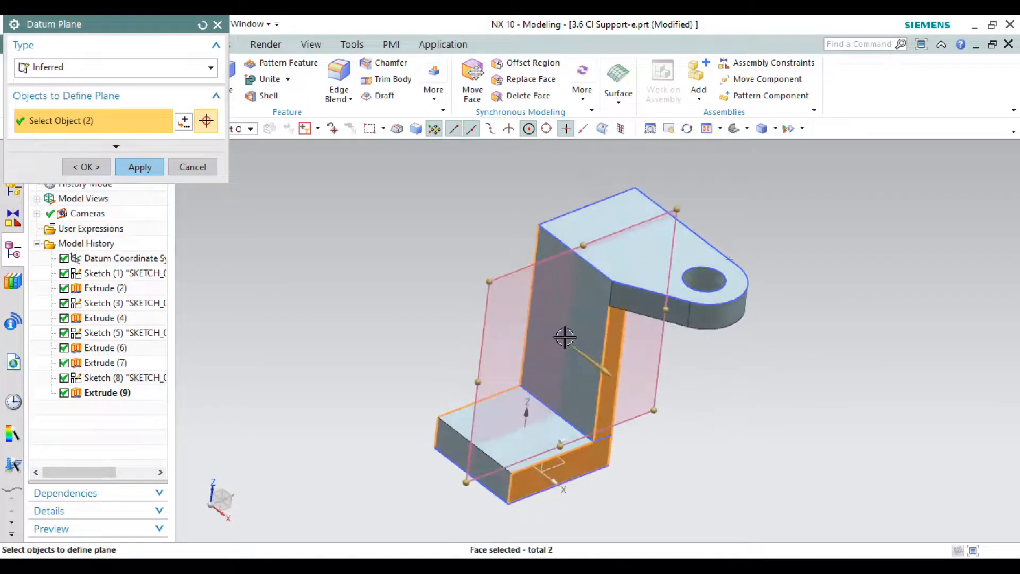
{"action": "left_click", "coordinate": [140, 166]}
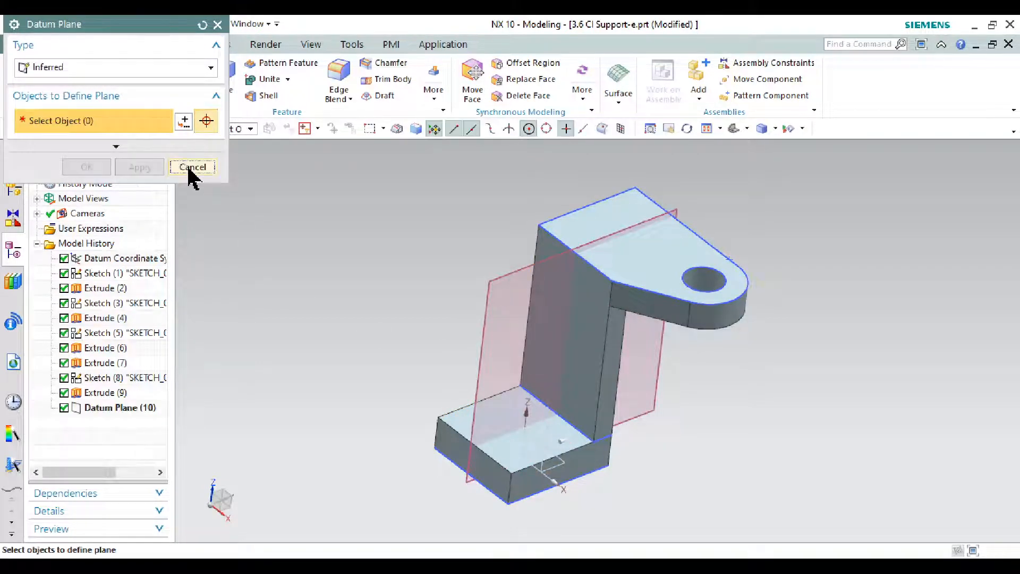
{"action": "left_click", "coordinate": [191, 167]}
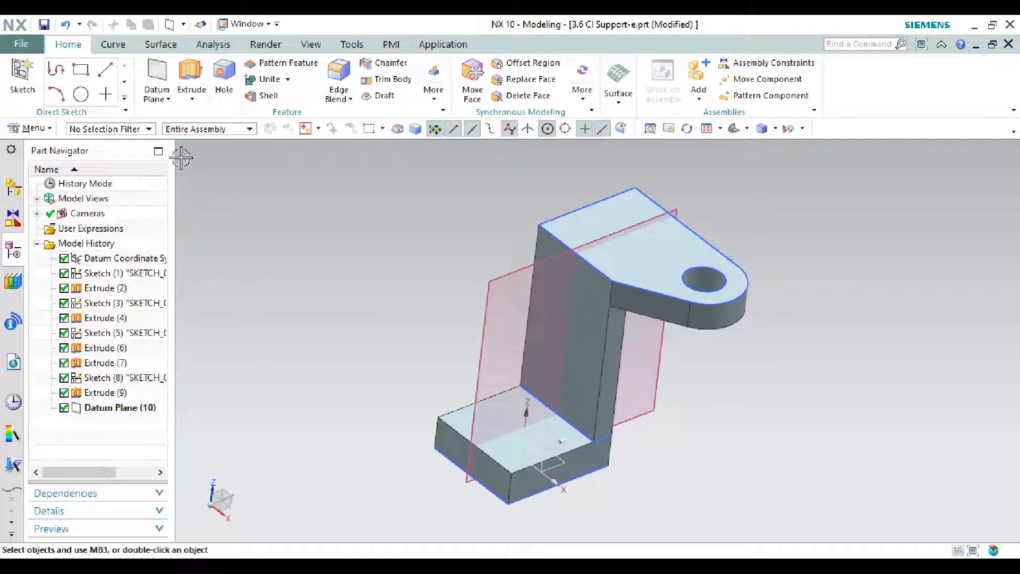
Step: Start a sketch on the mid datum plane, keeping the inferred plane method and horizontal reference
{"action": "left_click", "coordinate": [18, 85]}
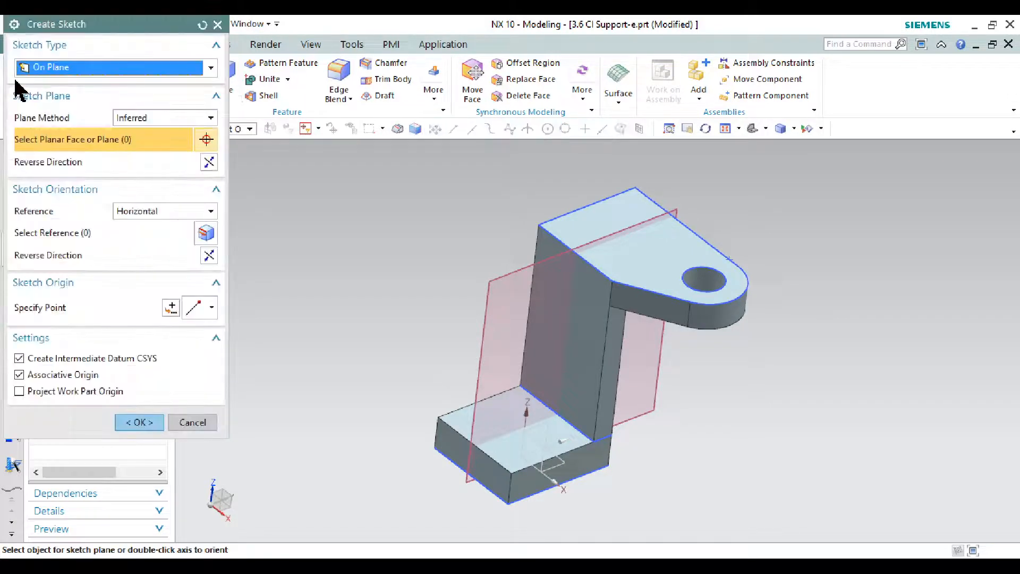
{"action": "left_click", "coordinate": [515, 276]}
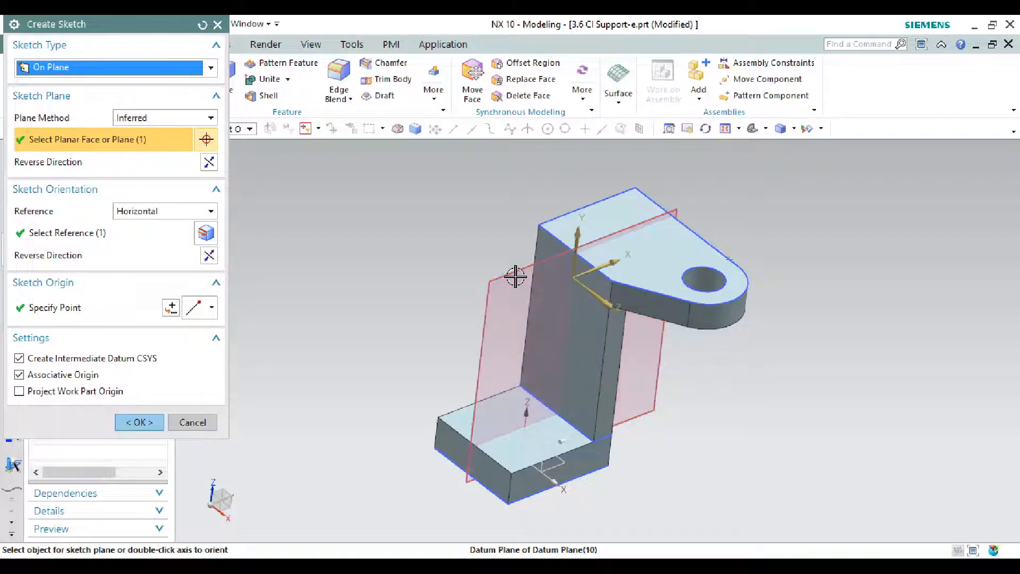
{"action": "left_click", "coordinate": [139, 423]}
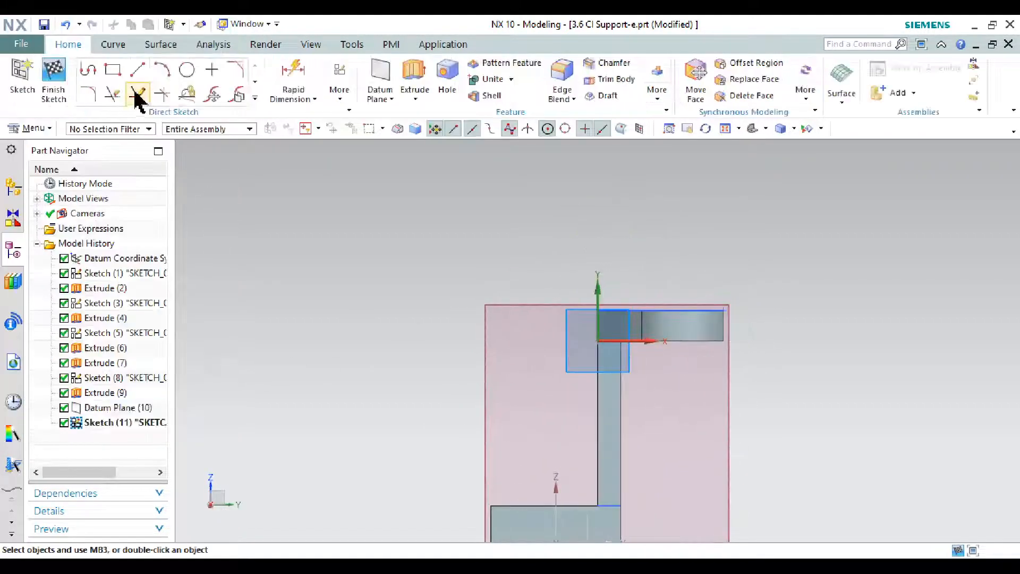
Step: Sketch a diagonal line from the base's upper outer corner to the top plate's upper corner above the upright
{"action": "left_click", "coordinate": [139, 79]}
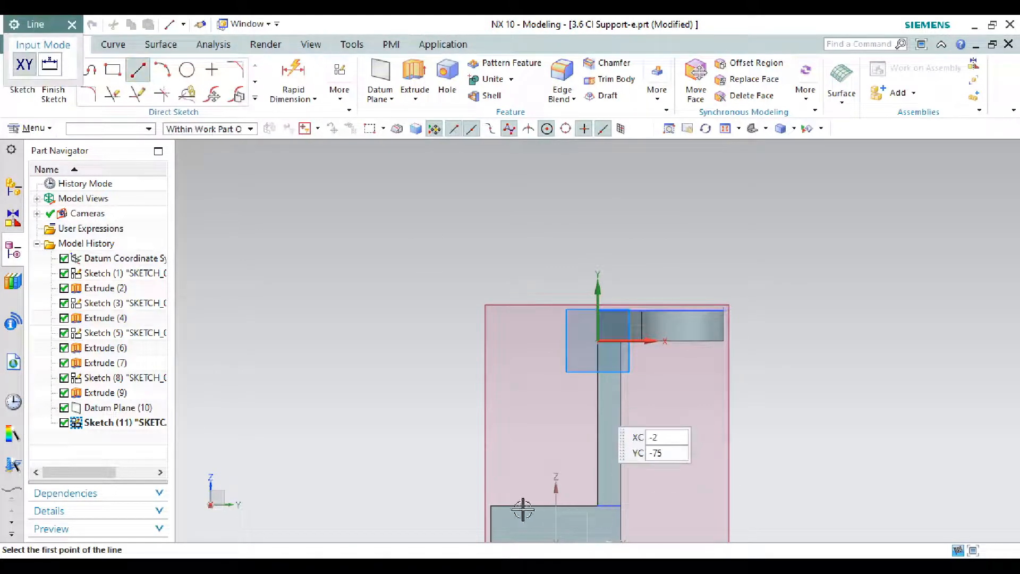
{"action": "left_click", "coordinate": [492, 505]}
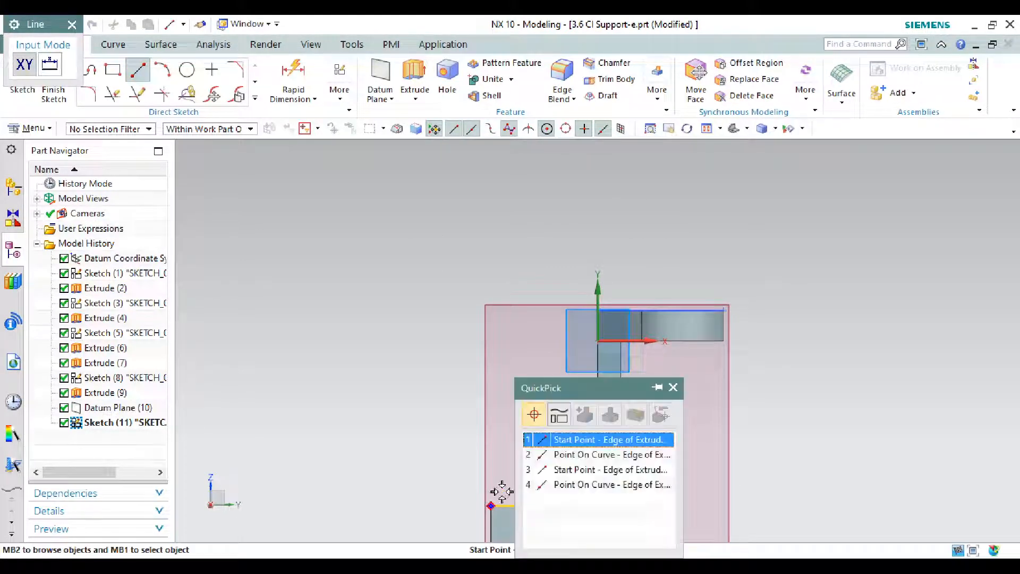
{"action": "left_click", "coordinate": [577, 438]}
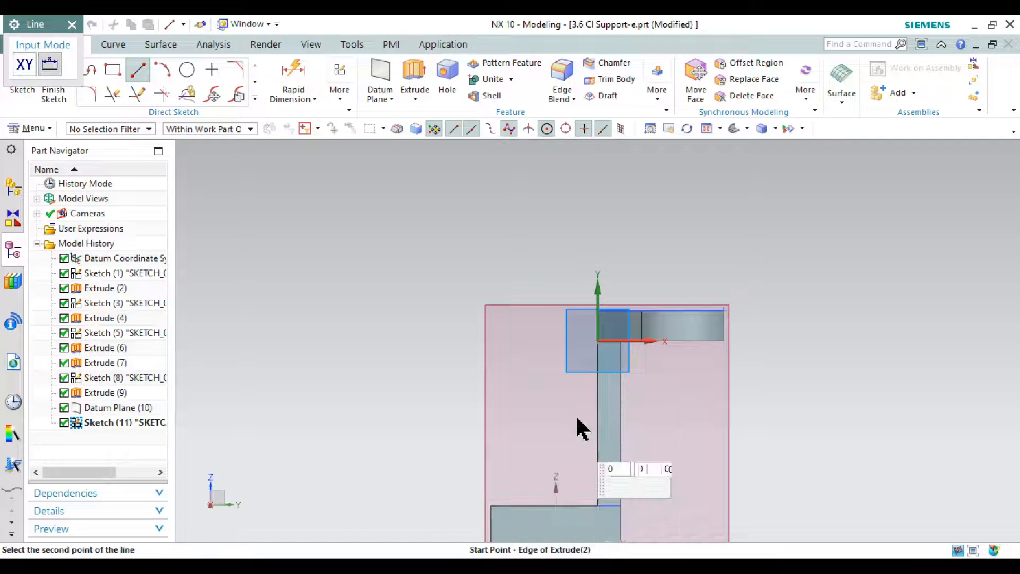
{"action": "left_click", "coordinate": [598, 310]}
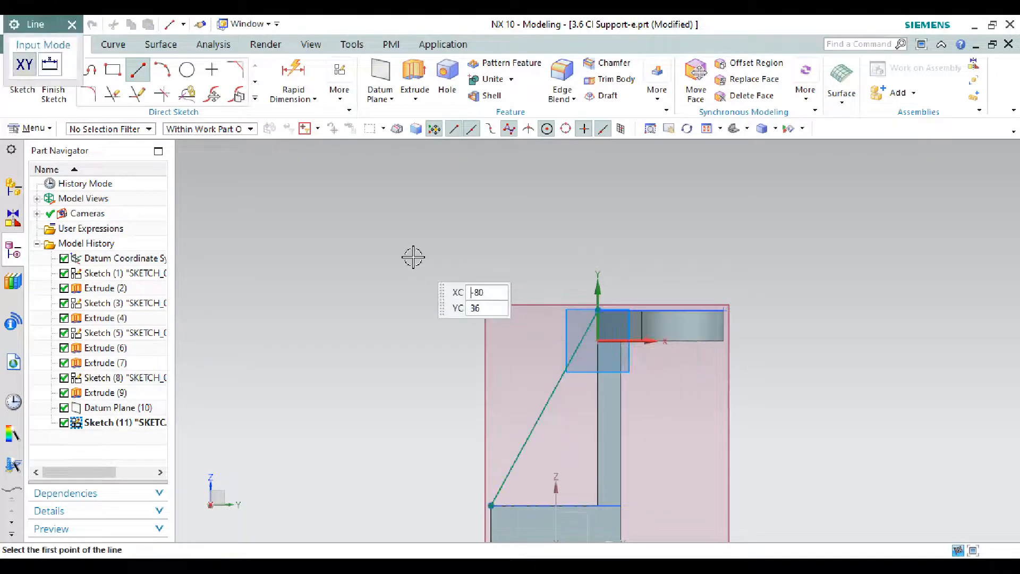
{"action": "right_click", "coordinate": [417, 256]}
{"action": "left_click", "coordinate": [445, 233]}
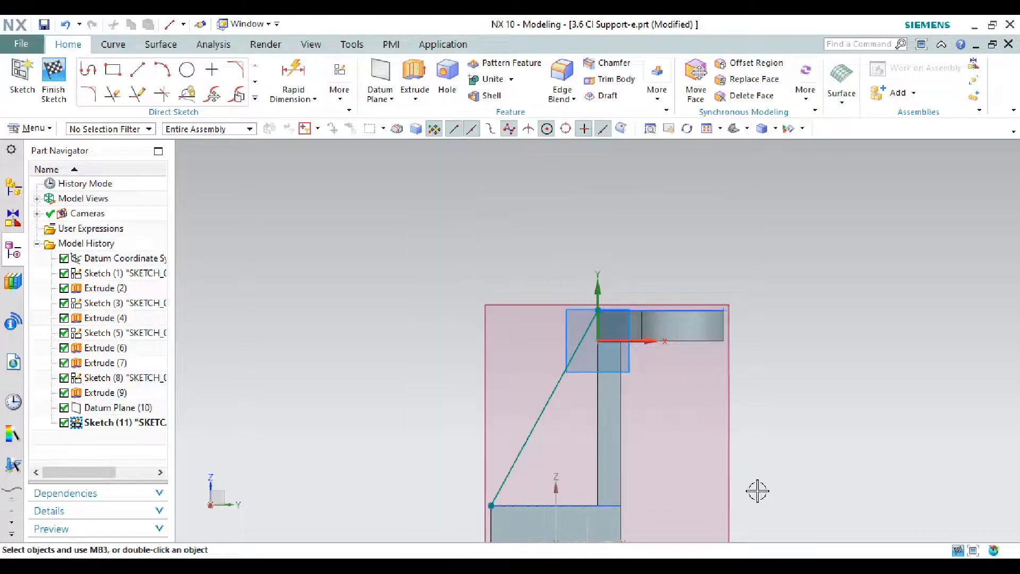
Step: Check the rib's upper end in the reference drawing in Photos, return to NX, and delete the diagonal line
{"action": "key", "text": "alt+Tab"}
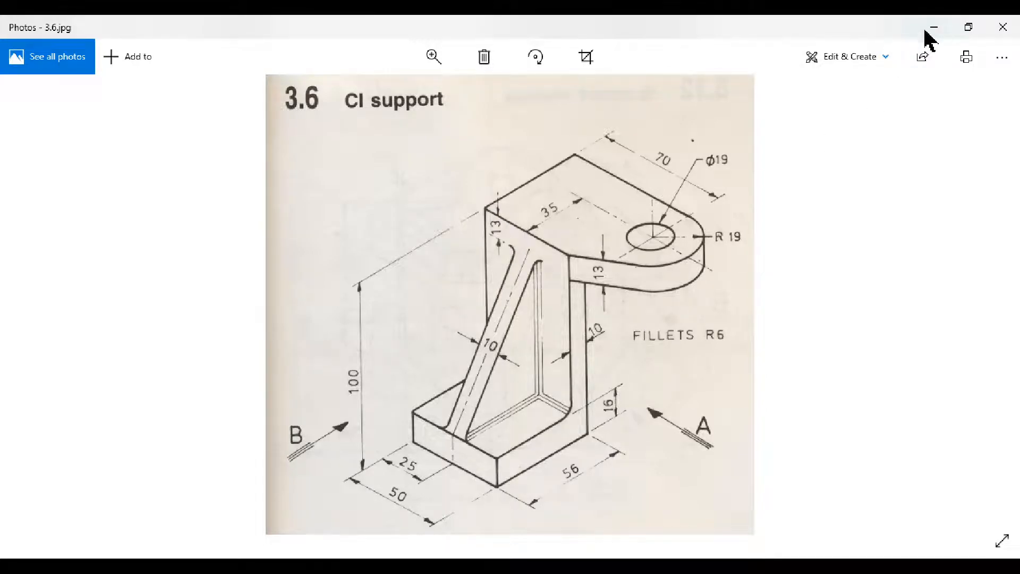
{"action": "left_click", "coordinate": [932, 28]}
{"action": "left_click", "coordinate": [575, 350]}
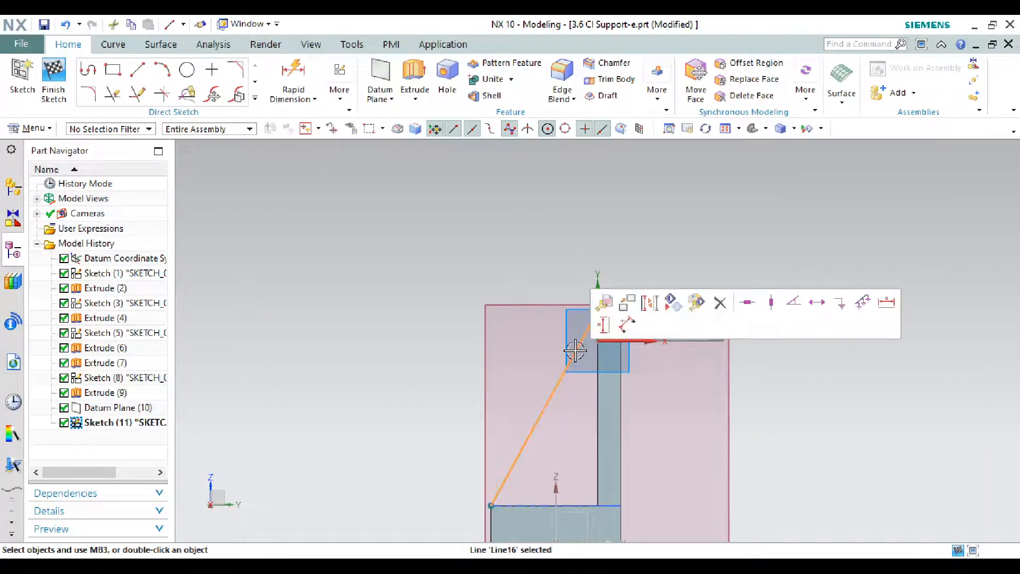
{"action": "left_click", "coordinate": [721, 304]}
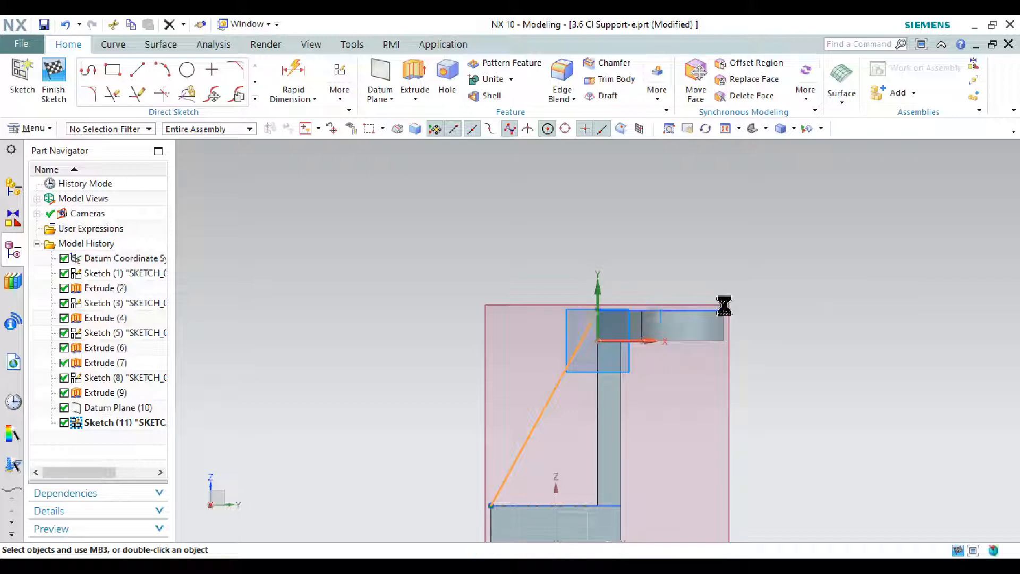
Step: Sketch a diagonal line about 75 mm long from the base's upper outer corner to the upright's vertical edge
{"action": "left_click", "coordinate": [133, 73]}
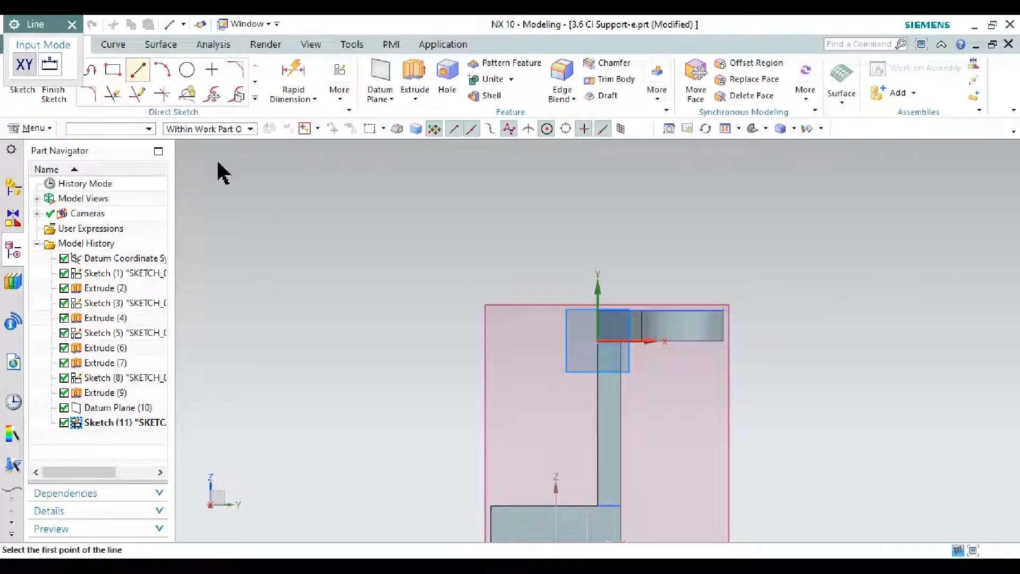
{"action": "left_click", "coordinate": [492, 505]}
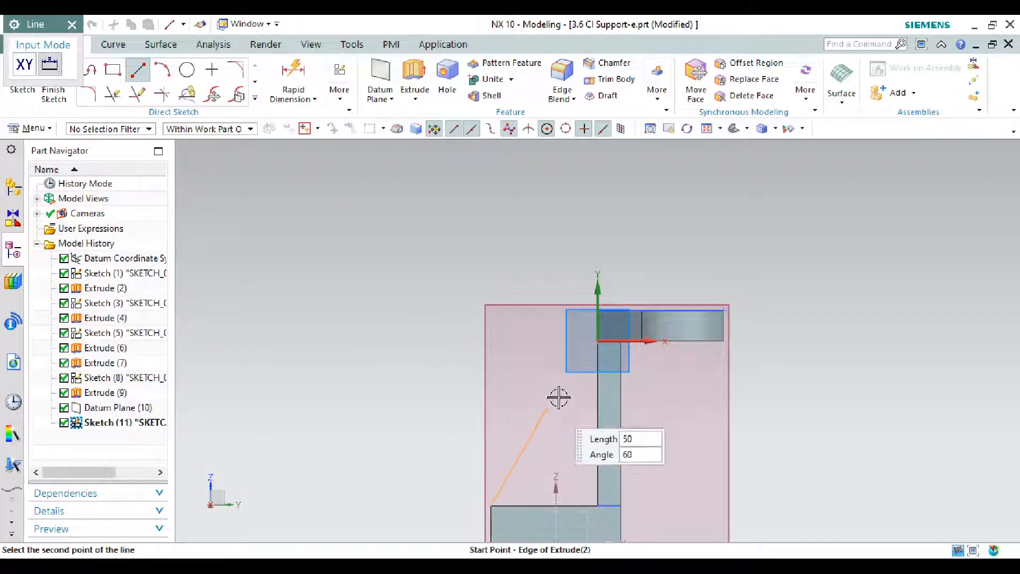
{"action": "left_click", "coordinate": [598, 368]}
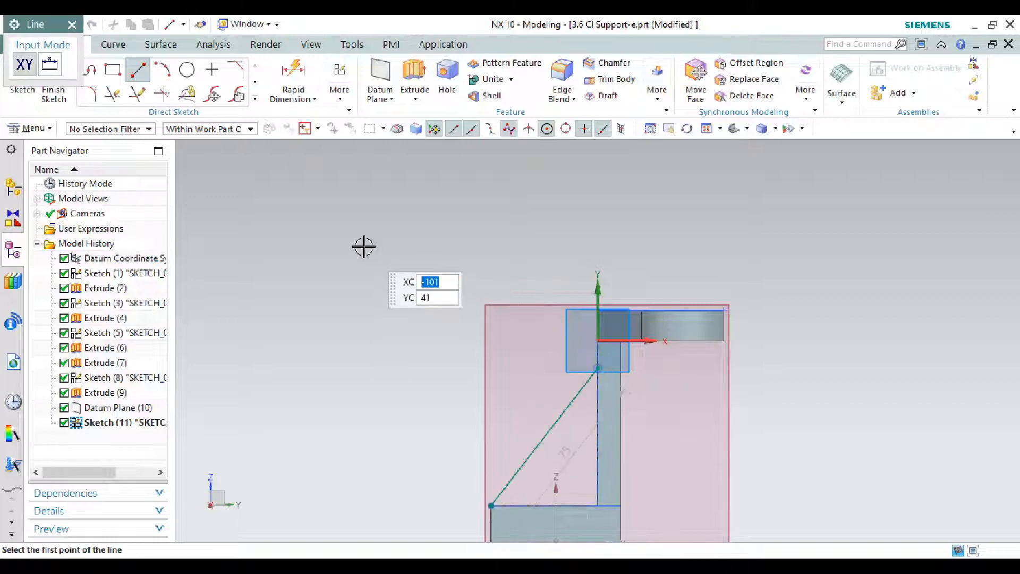
{"action": "right_click", "coordinate": [363, 245]}
{"action": "left_click", "coordinate": [393, 235]}
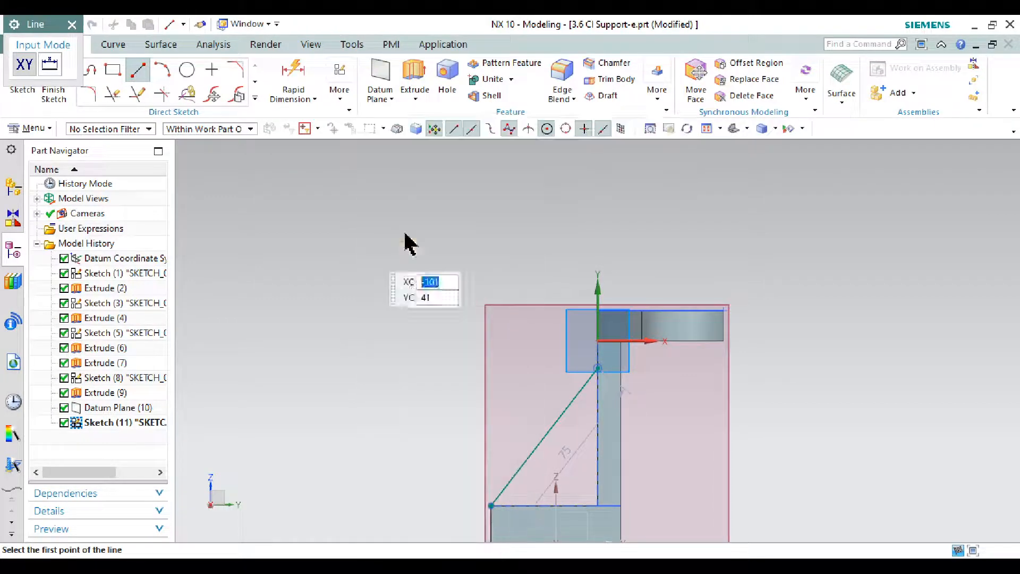
Step: Dimension the line's upper end 13 mm below the top plate's upper corner and finish the sketch
{"action": "left_click", "coordinate": [300, 79]}
{"action": "scroll", "coordinate": [584, 322], "scroll_direction": "up", "scroll_amount": 5}
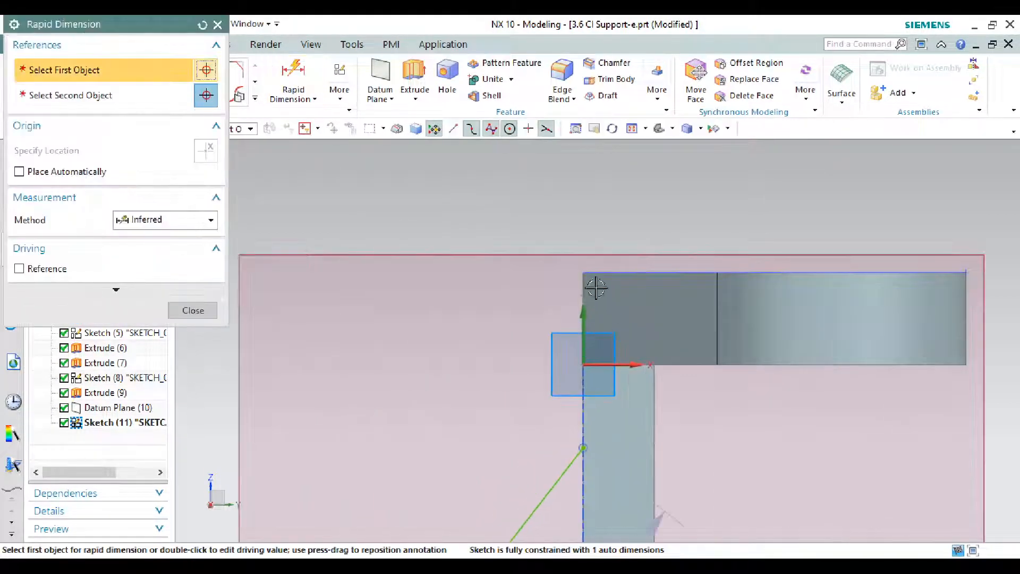
{"action": "left_click", "coordinate": [587, 272]}
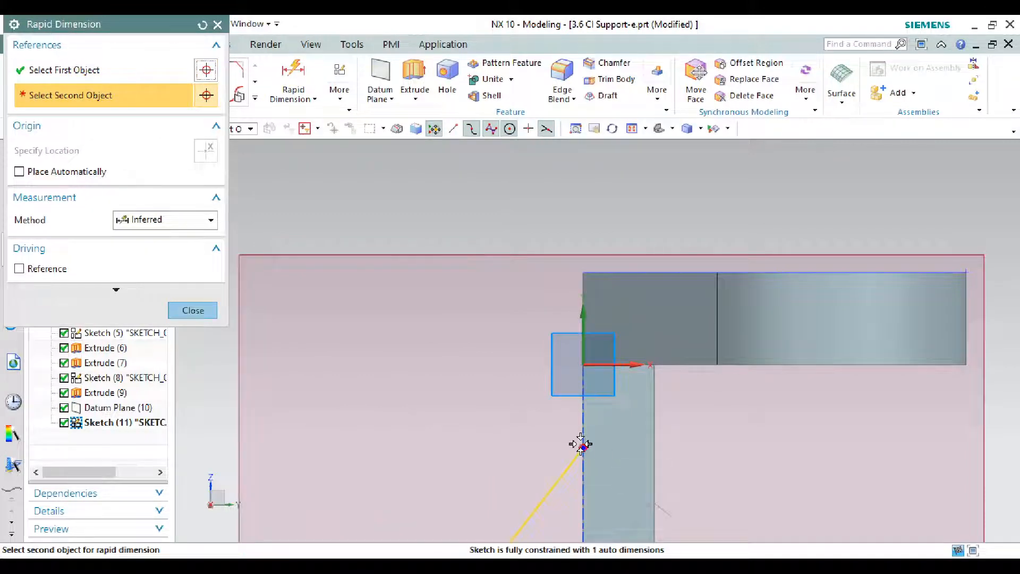
{"action": "left_click", "coordinate": [583, 447]}
{"action": "left_click", "coordinate": [457, 386]}
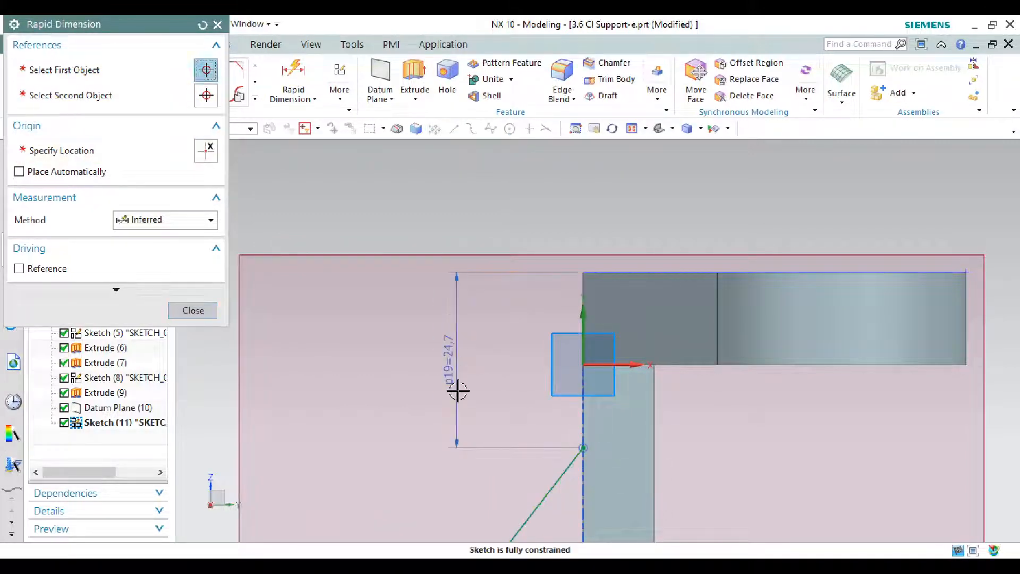
{"action": "type", "text": "13"}
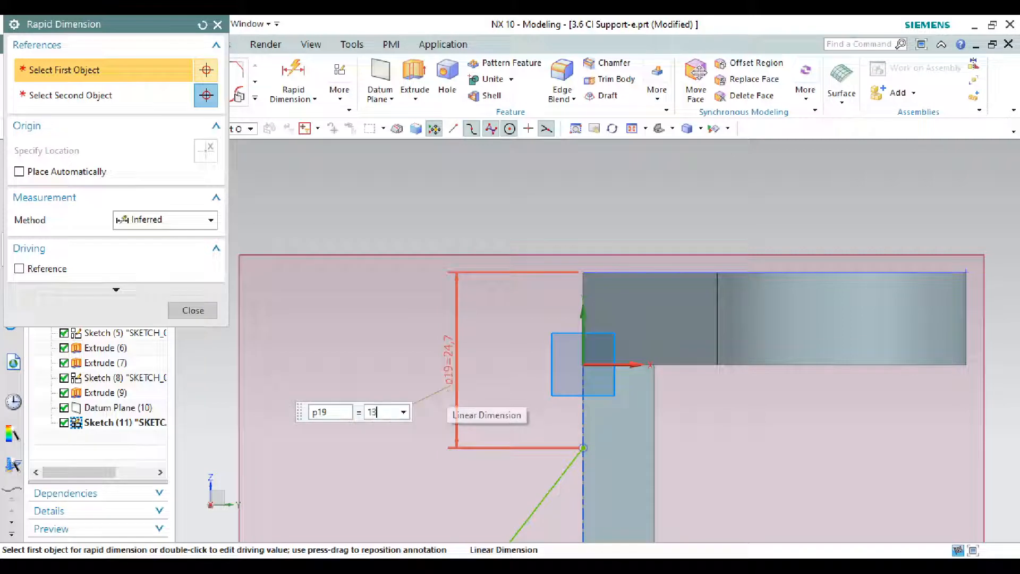
{"action": "key", "text": "Return"}
{"action": "left_click", "coordinate": [193, 310]}
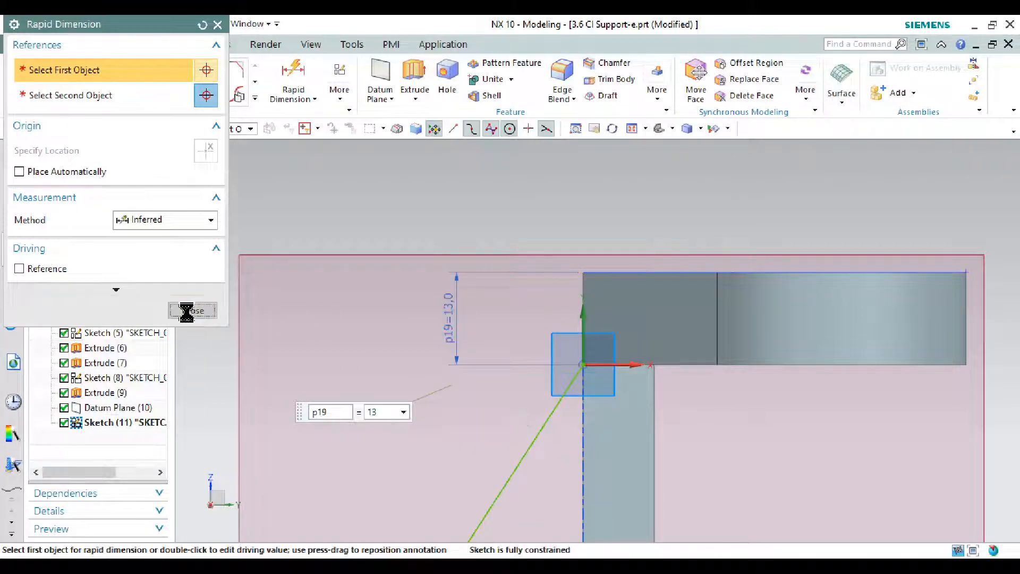
{"action": "scroll", "coordinate": [390, 235], "scroll_direction": "down", "scroll_amount": 4}
{"action": "left_click", "coordinate": [54, 79]}
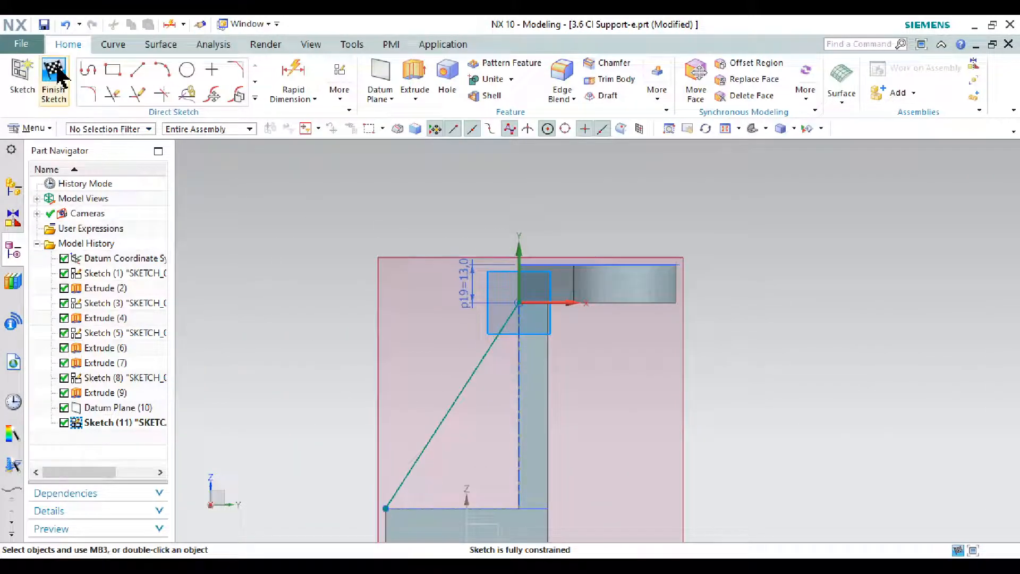
Step: Create a 10 mm symmetric rib parallel to the section plane from the diagonal line, checking the thickness in the Photos drawing
{"action": "mouse_move", "coordinate": [349, 268]}
{"action": "middle_mouse_down"}
{"action": "mouse_move", "coordinate": [285, 291]}
{"action": "mouse_move", "coordinate": [314, 298]}
{"action": "middle_mouse_up"}
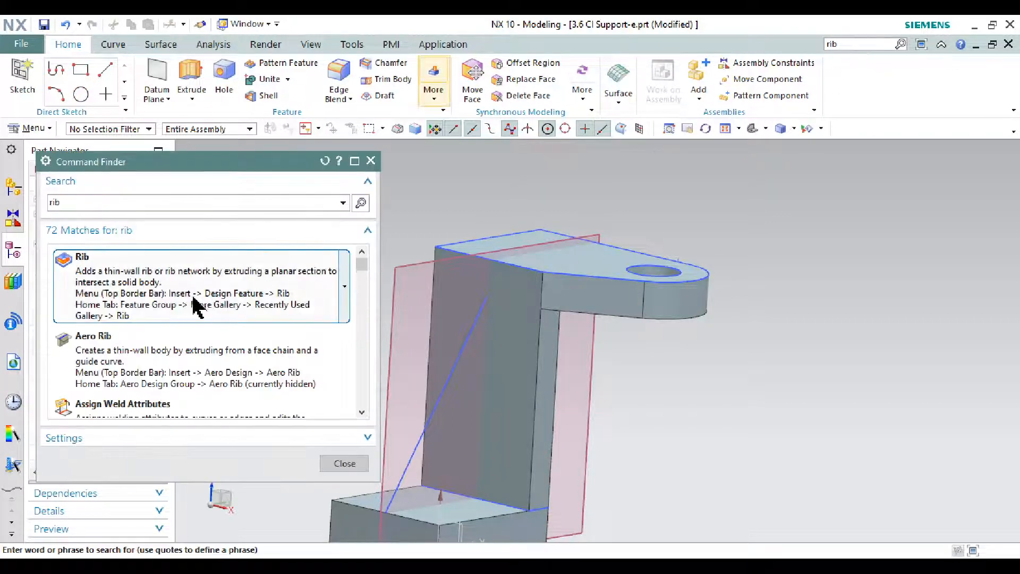
{"action": "mouse_move", "coordinate": [192, 302]}
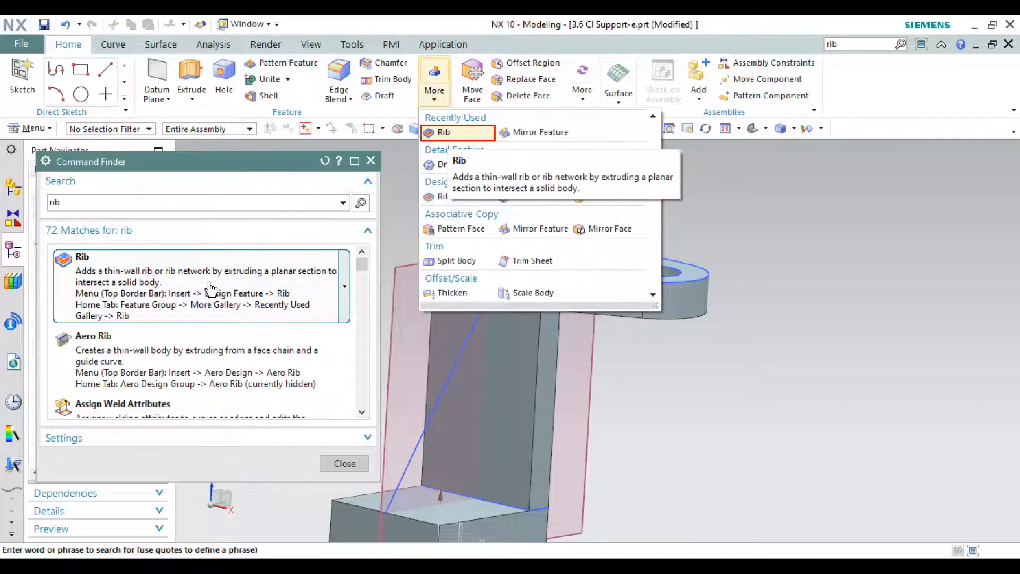
{"action": "left_click", "coordinate": [434, 88]}
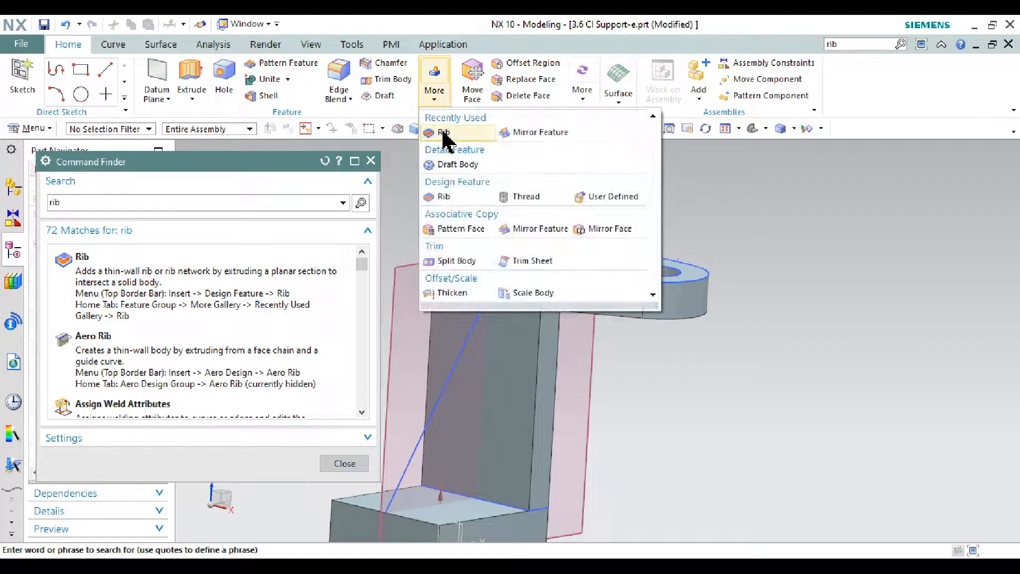
{"action": "left_click", "coordinate": [443, 133]}
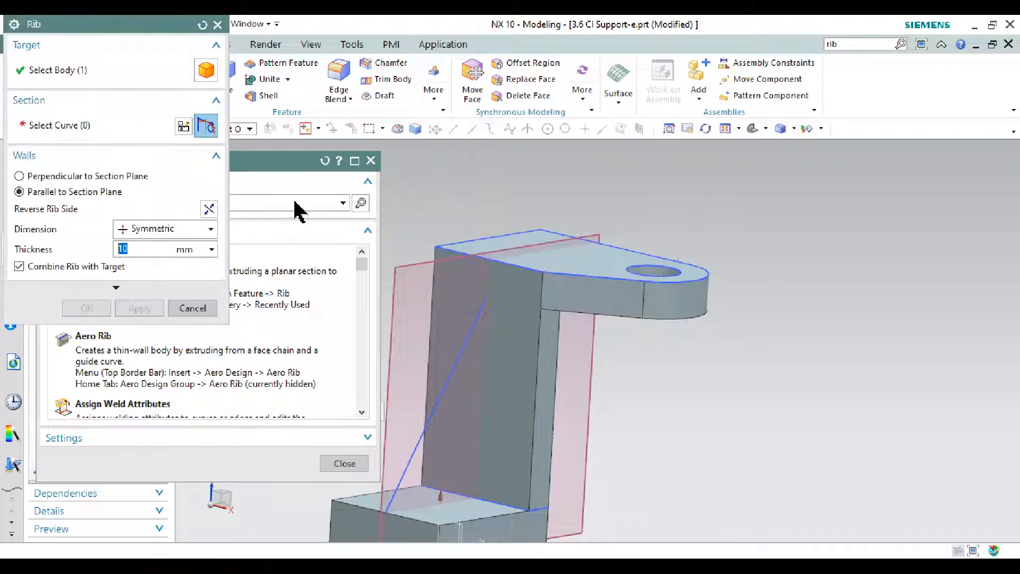
{"action": "left_click", "coordinate": [371, 161]}
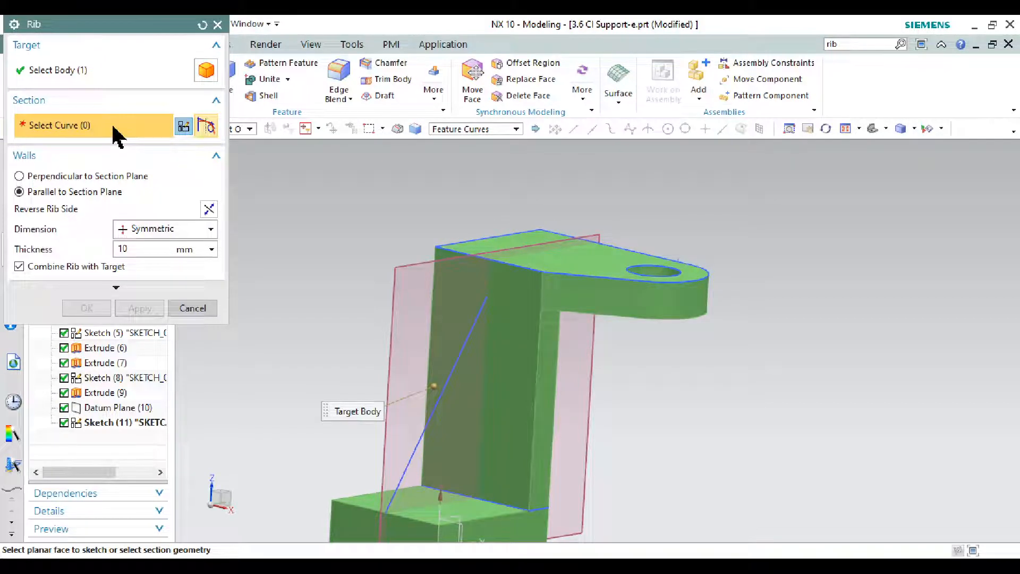
{"action": "left_click", "coordinate": [471, 331]}
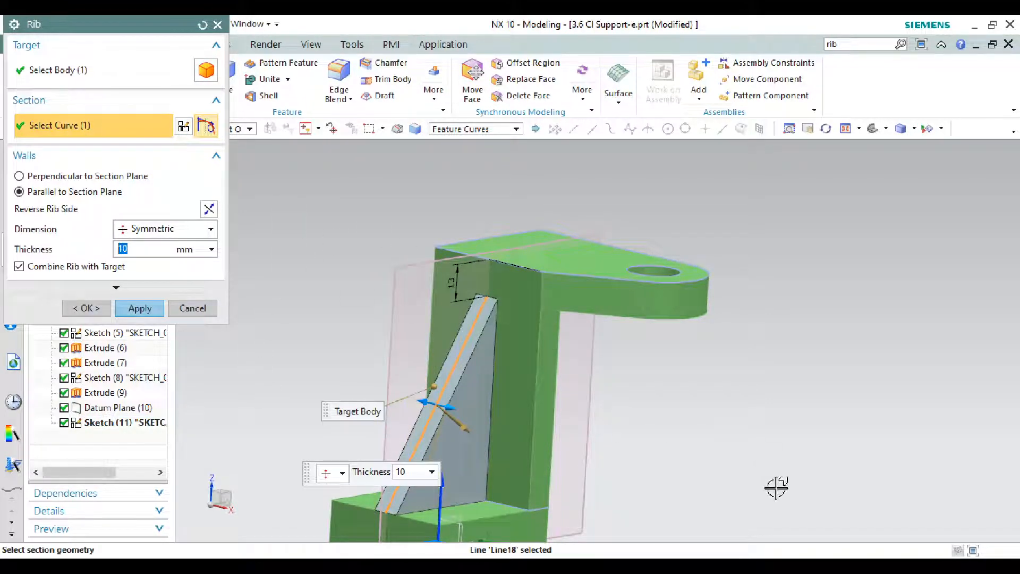
{"action": "key", "text": "alt+Tab"}
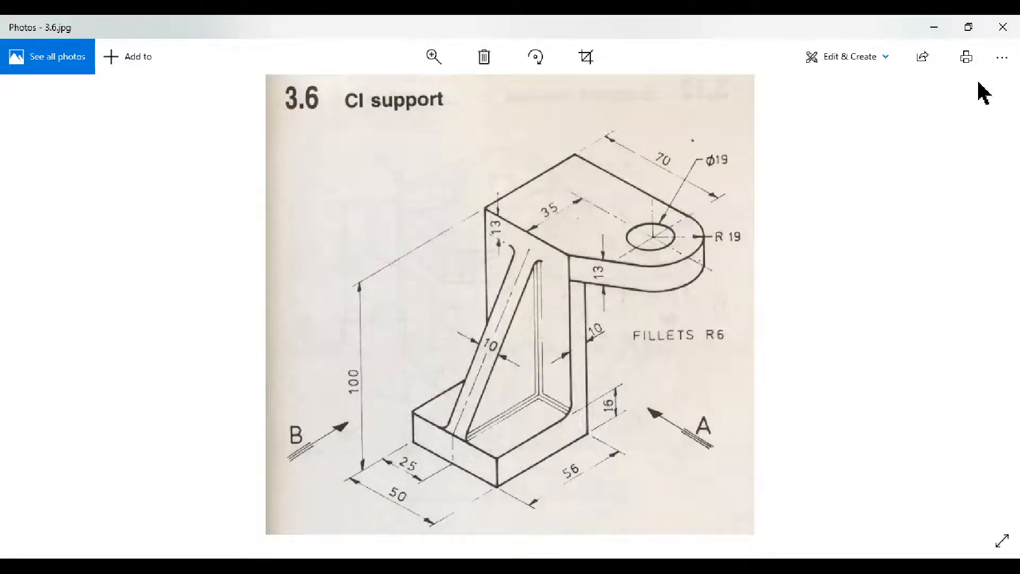
{"action": "left_click", "coordinate": [935, 27]}
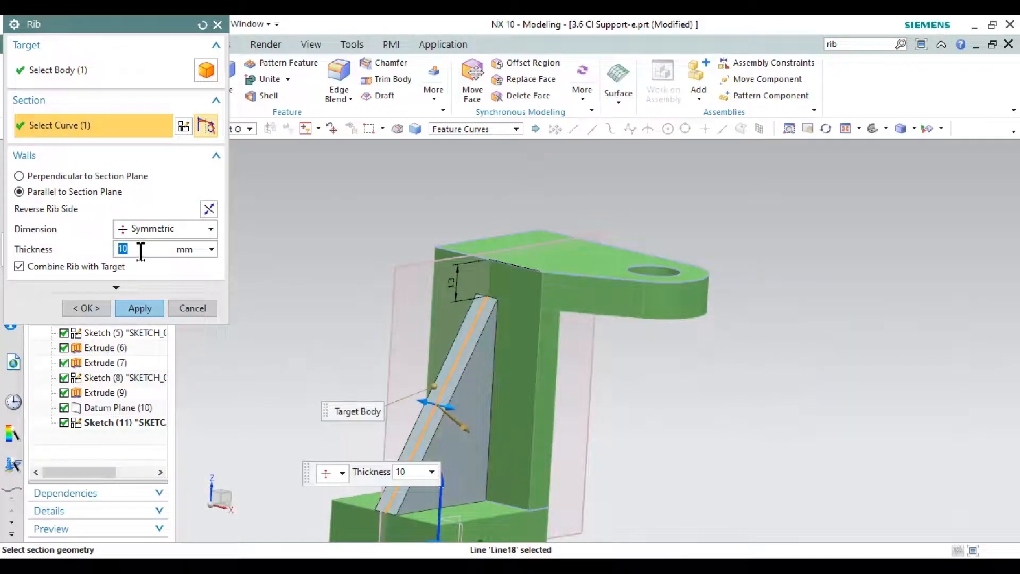
{"action": "left_click", "coordinate": [156, 308]}
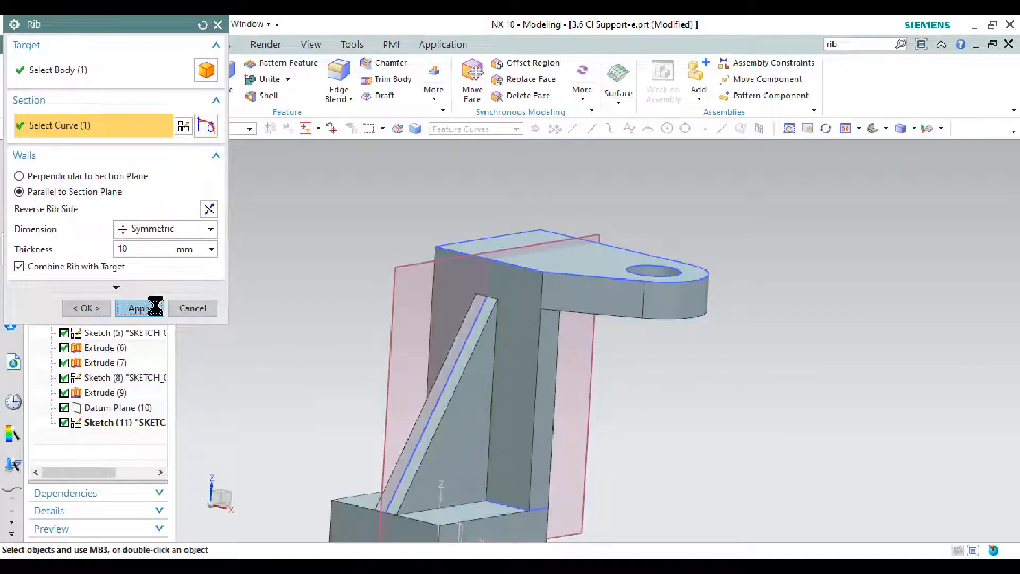
{"action": "left_click", "coordinate": [186, 308]}
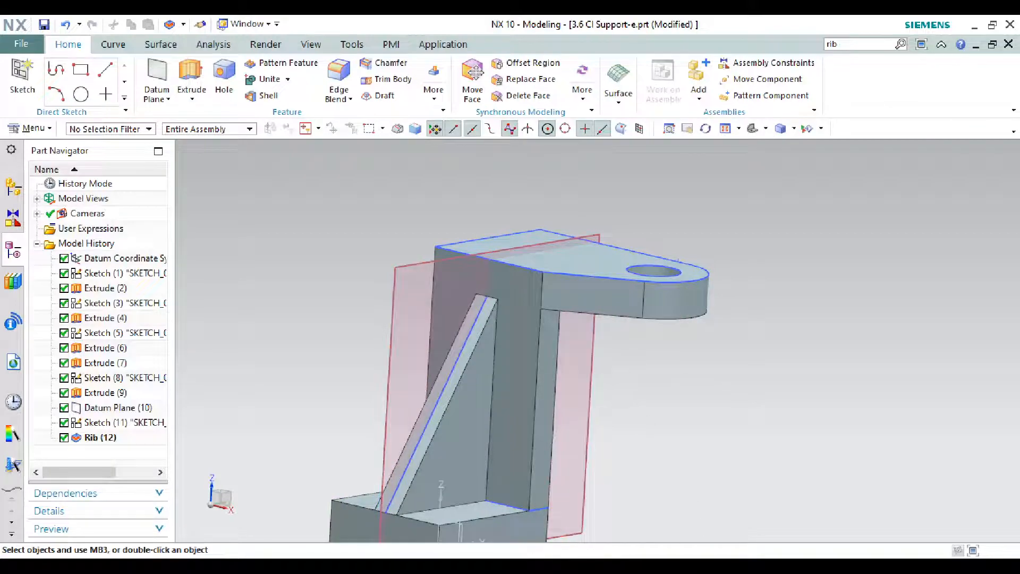
Step: Check the fillet radius in the Photos drawing, return to NX, and blend the rib's four edges along the upright and base at 6 mm
{"action": "left_click", "coordinate": [664, 565]}
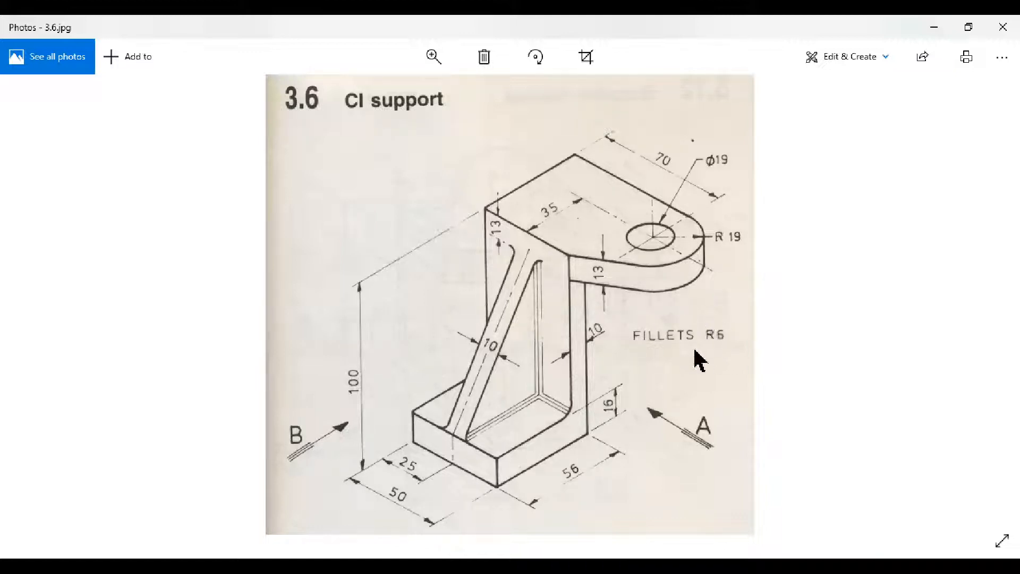
{"action": "left_click", "coordinate": [936, 28]}
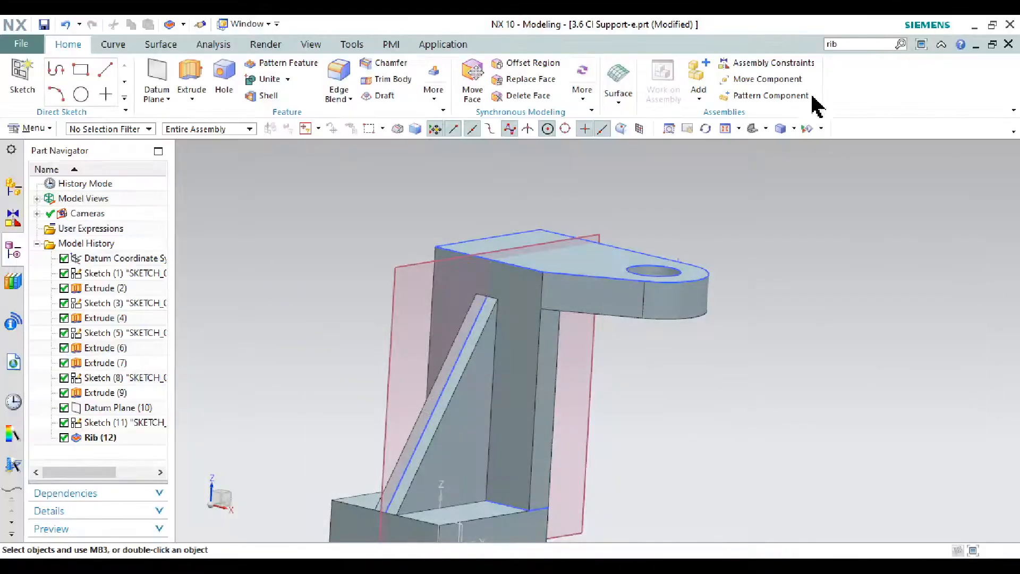
{"action": "left_click", "coordinate": [340, 70]}
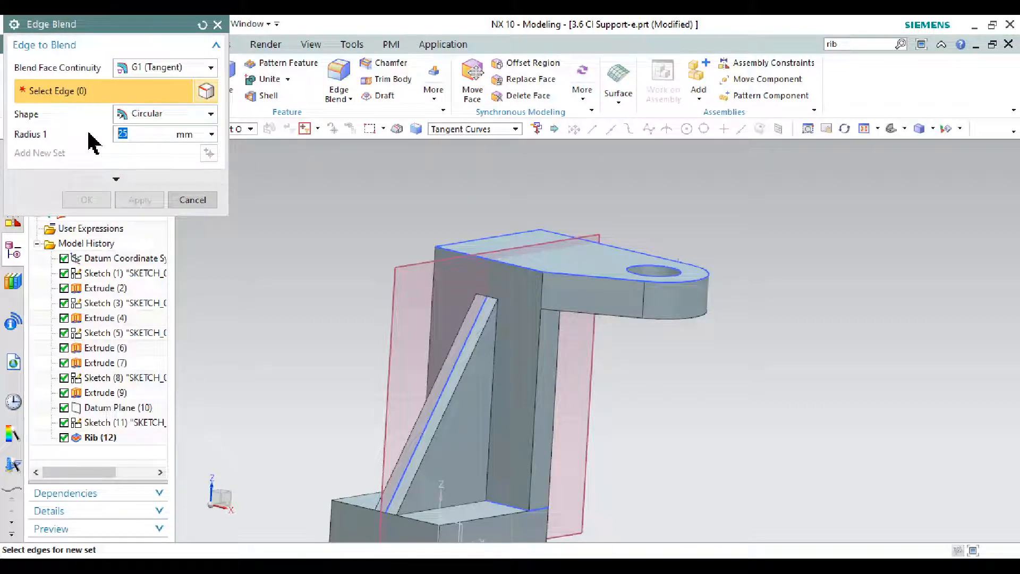
{"action": "left_click", "coordinate": [494, 335]}
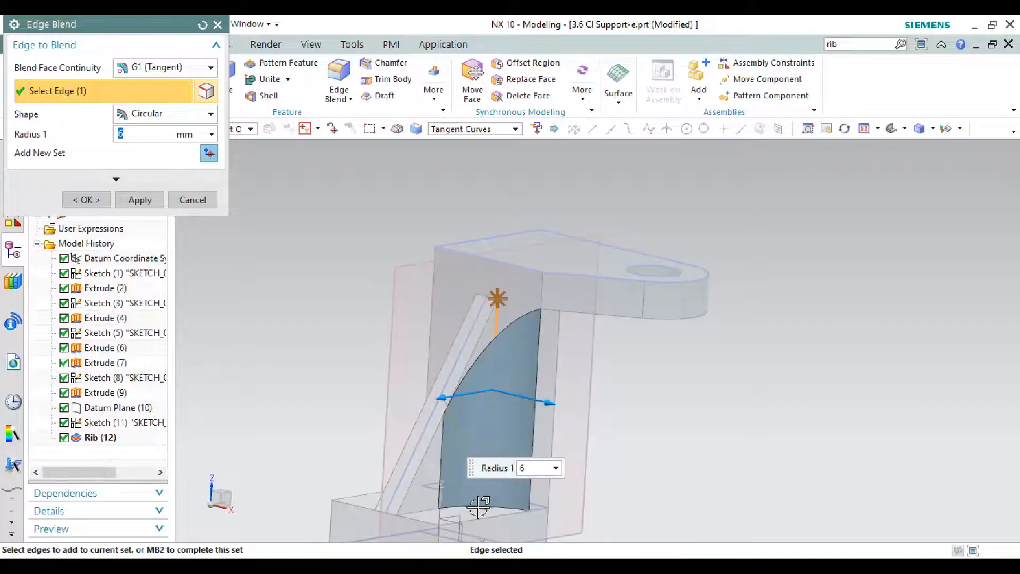
{"action": "left_click", "coordinate": [428, 509]}
{"action": "middle_click_drag", "start_coordinate": [339, 399], "coordinate": [475, 418]}
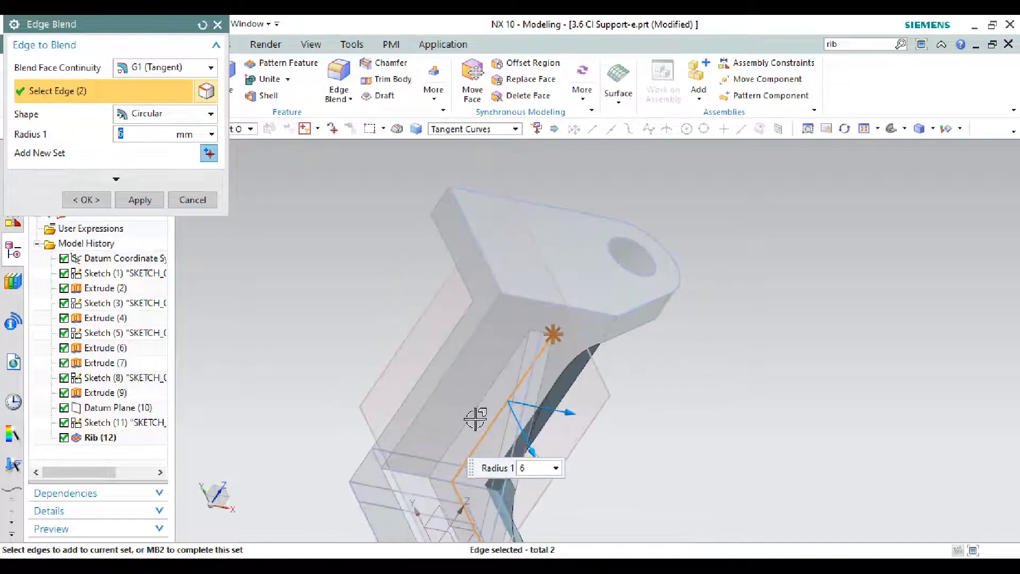
{"action": "left_click", "coordinate": [480, 406]}
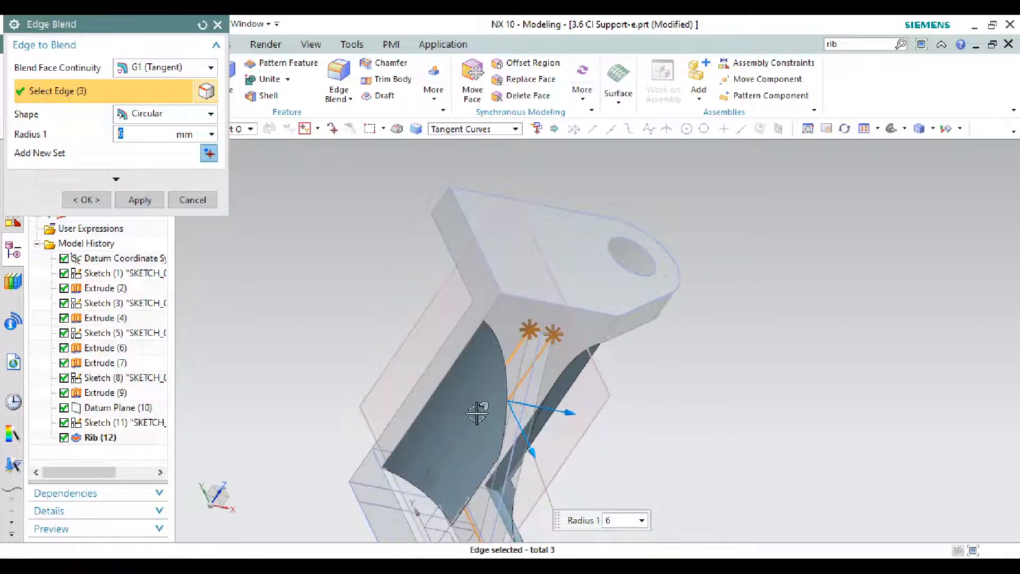
{"action": "left_click", "coordinate": [444, 511]}
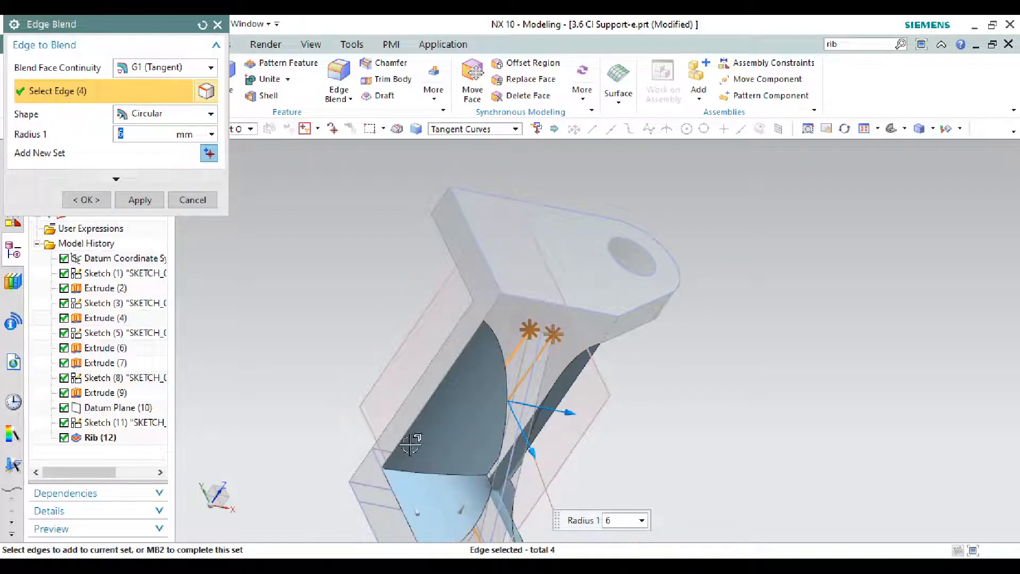
{"action": "double_click", "coordinate": [159, 136]}
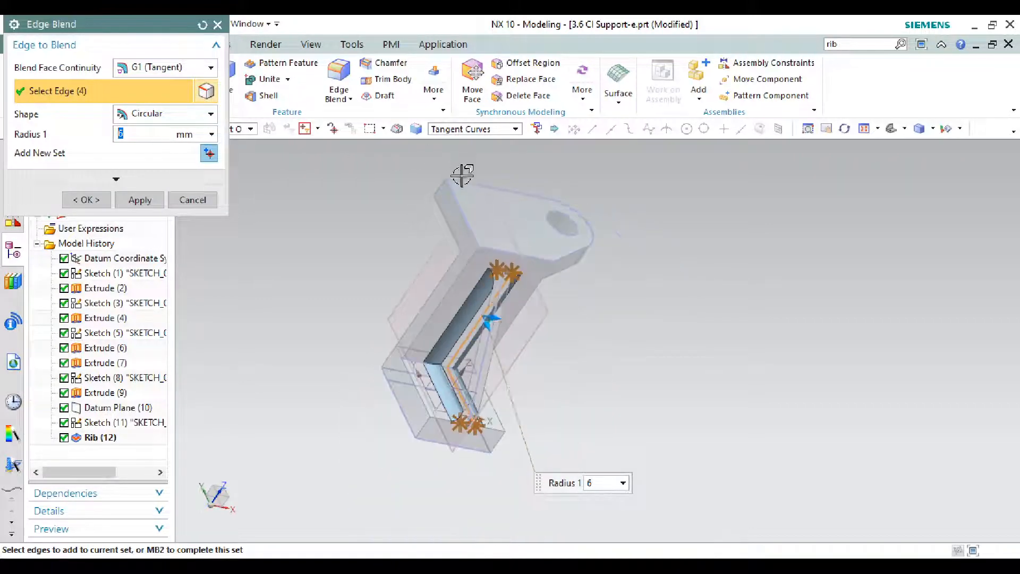
{"action": "middle_click_drag", "start_coordinate": [489, 341], "coordinate": [446, 300]}
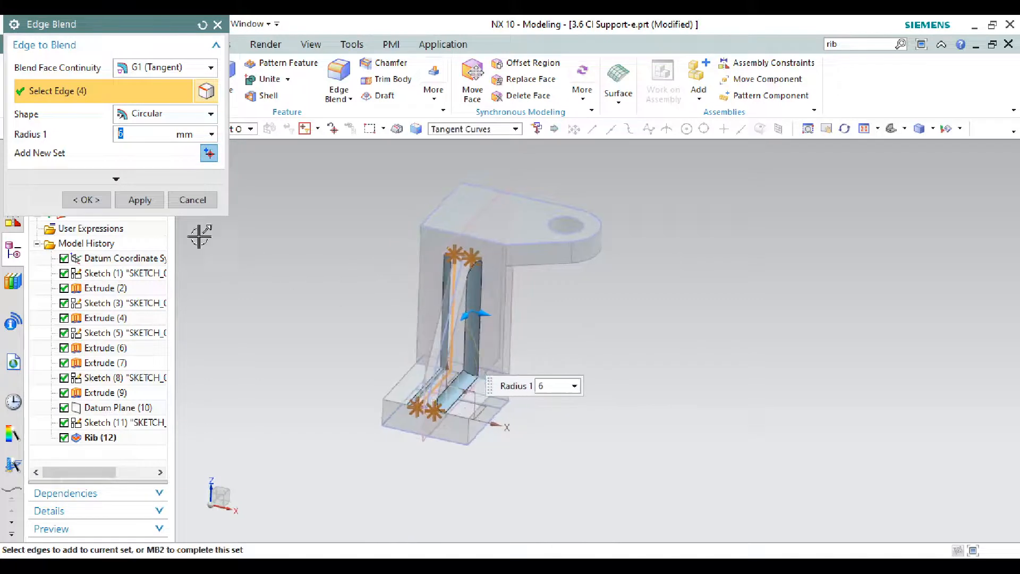
{"action": "left_click", "coordinate": [142, 201]}
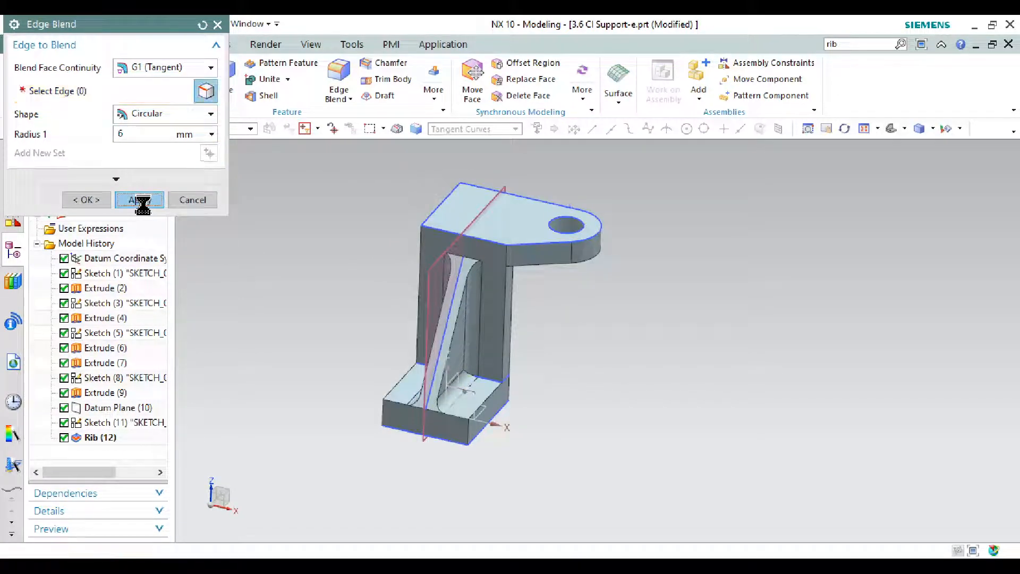
{"action": "left_click", "coordinate": [191, 201]}
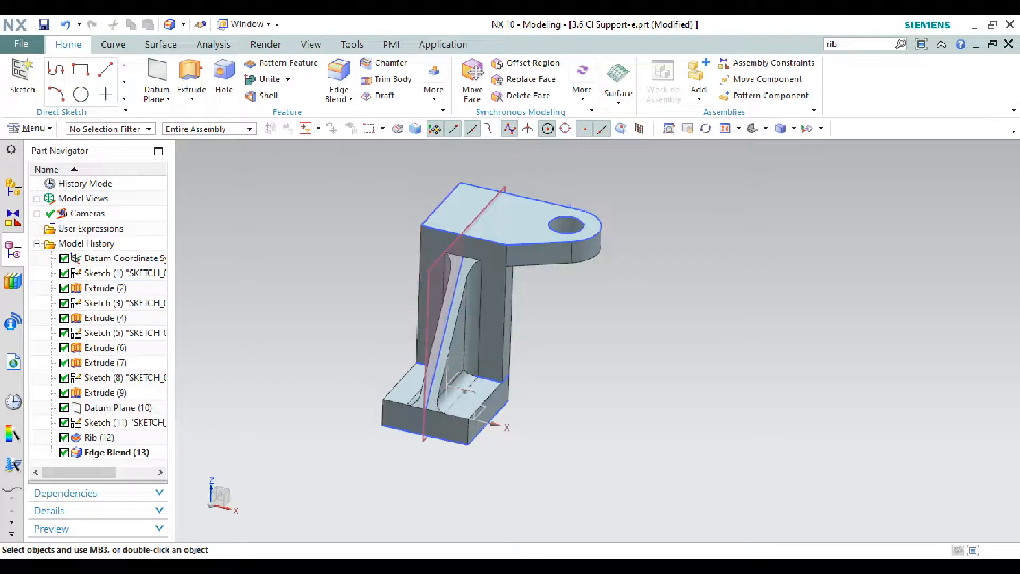
Step: Hide all sketches and datums so that only the solid body of the support is displayed
{"action": "key", "text": "alt+Tab"}
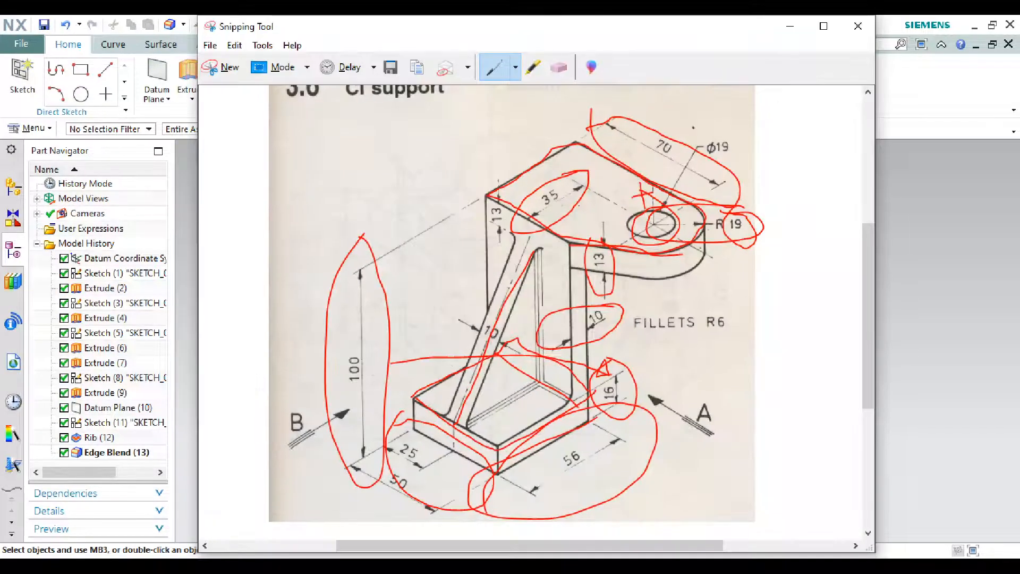
{"action": "key", "text": "alt+Tab"}
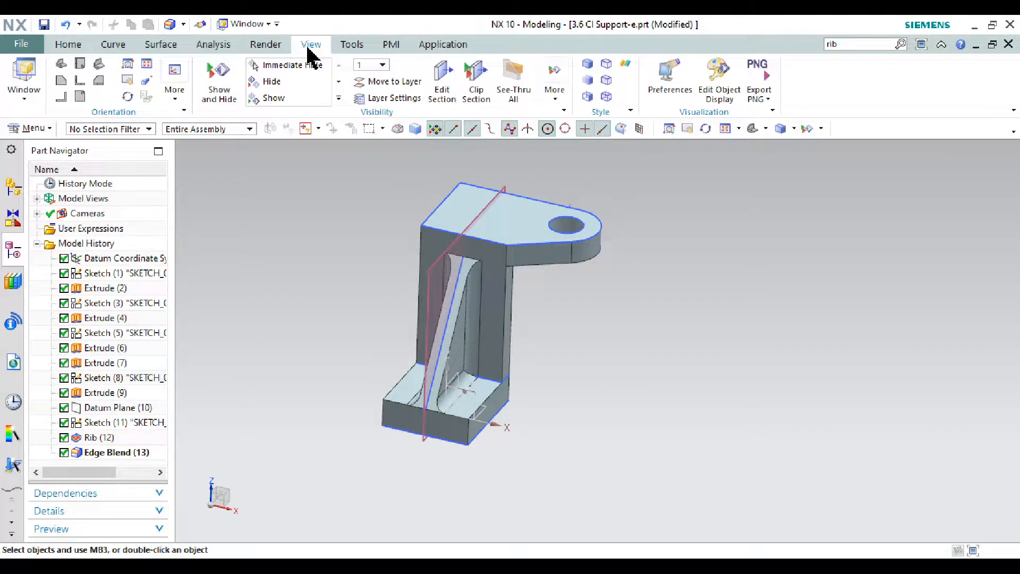
{"action": "left_click", "coordinate": [229, 93]}
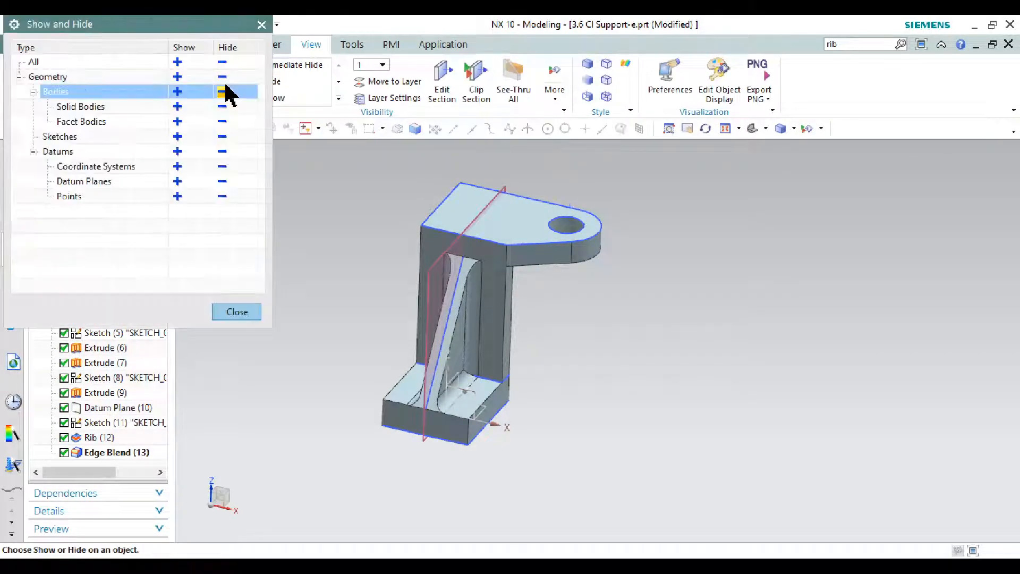
{"action": "left_click", "coordinate": [222, 137]}
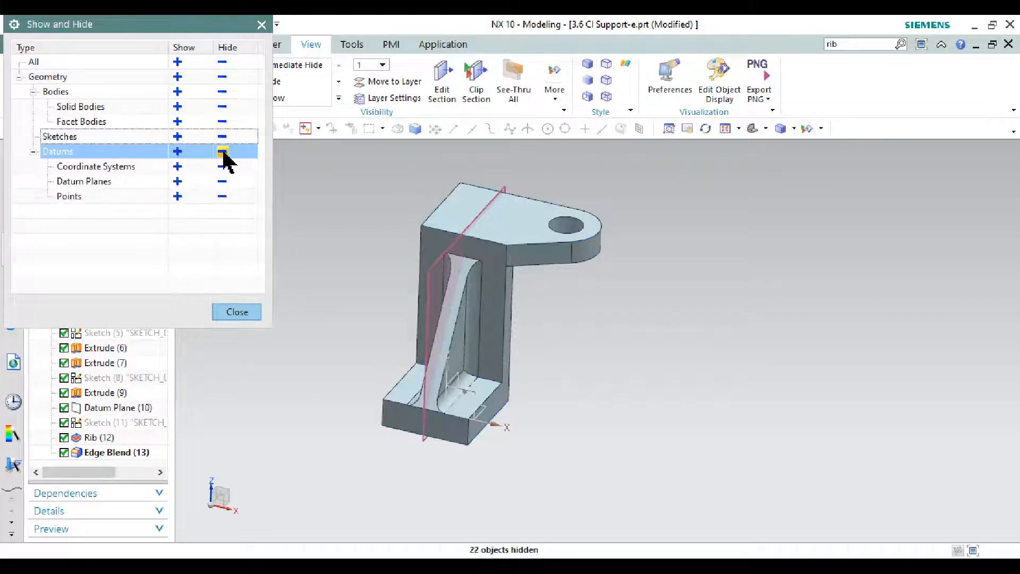
{"action": "left_click", "coordinate": [222, 152]}
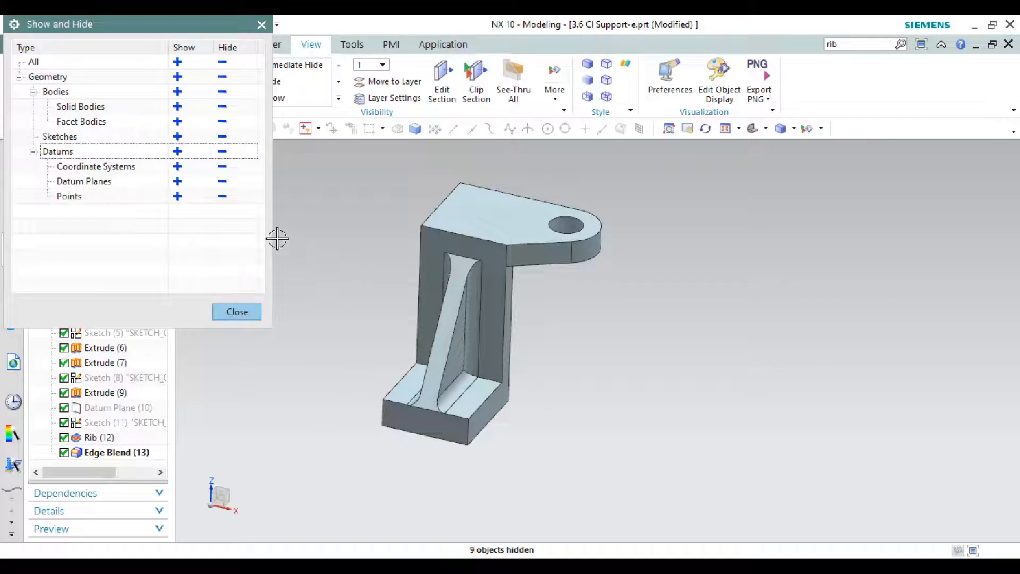
{"action": "left_click", "coordinate": [261, 25]}
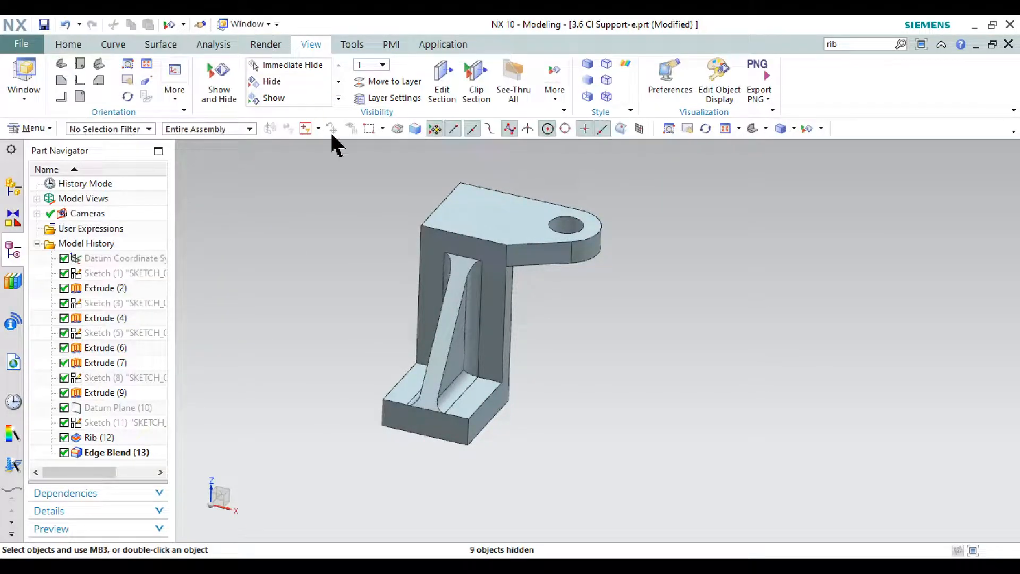
Step: Reorient the model to a pictorial view and turn on True Shading
{"action": "left_click", "coordinate": [752, 129]}
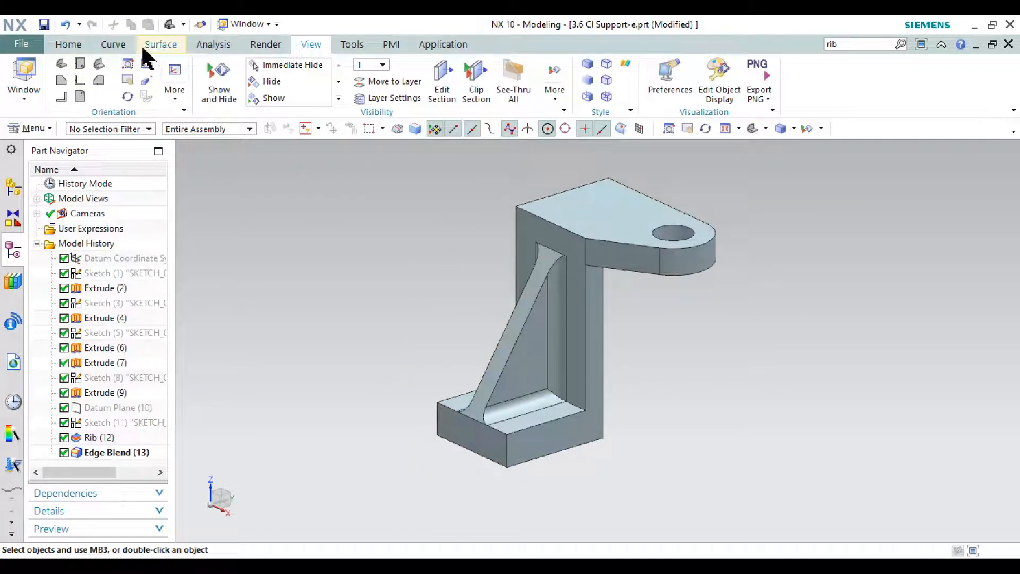
{"action": "left_click", "coordinate": [265, 46]}
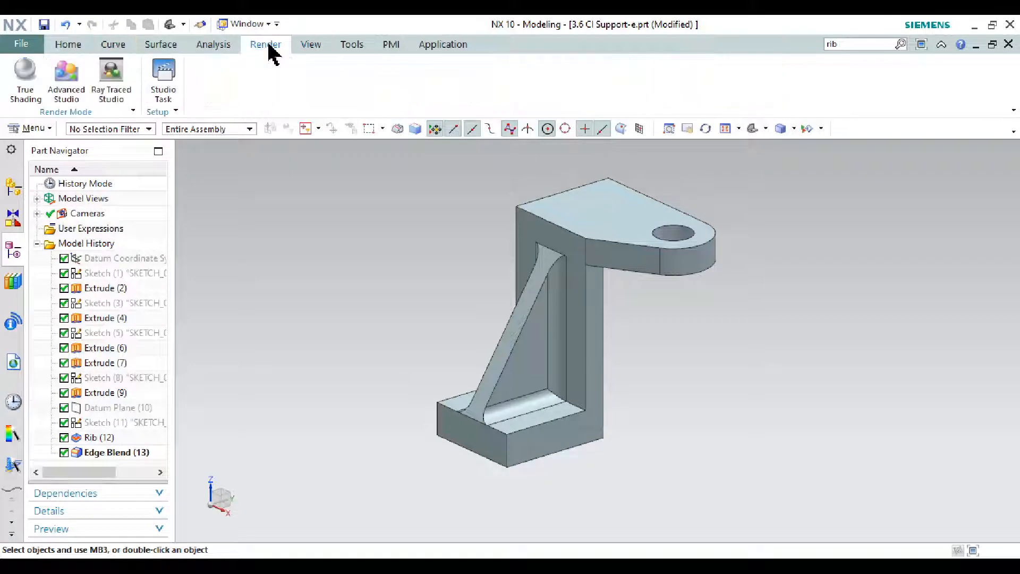
{"action": "left_click", "coordinate": [25, 97]}
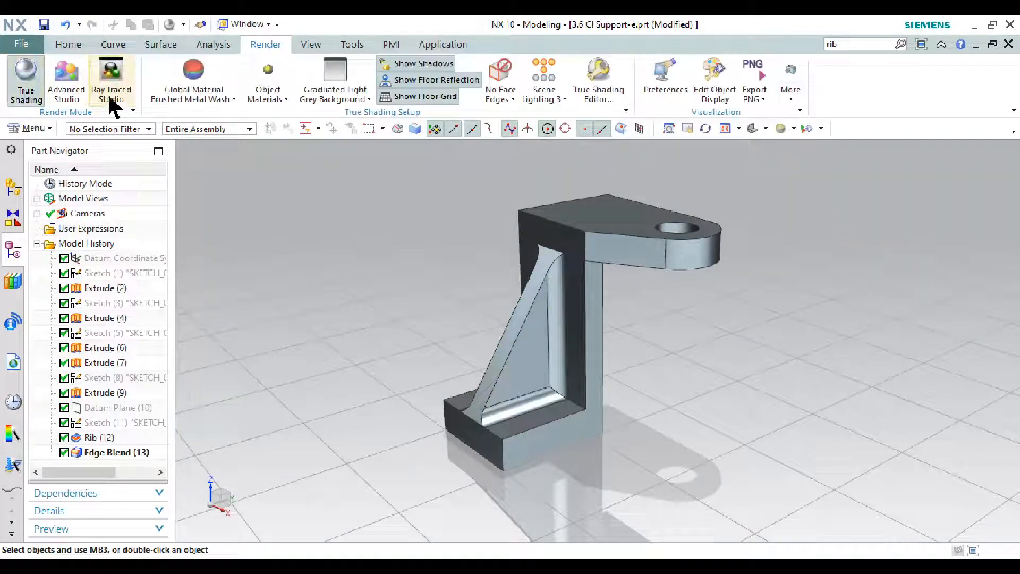
Step: Try Black Glossy Plastic as the global material, and settle on Blue Glossy Plastic for the support
{"action": "left_click", "coordinate": [200, 101]}
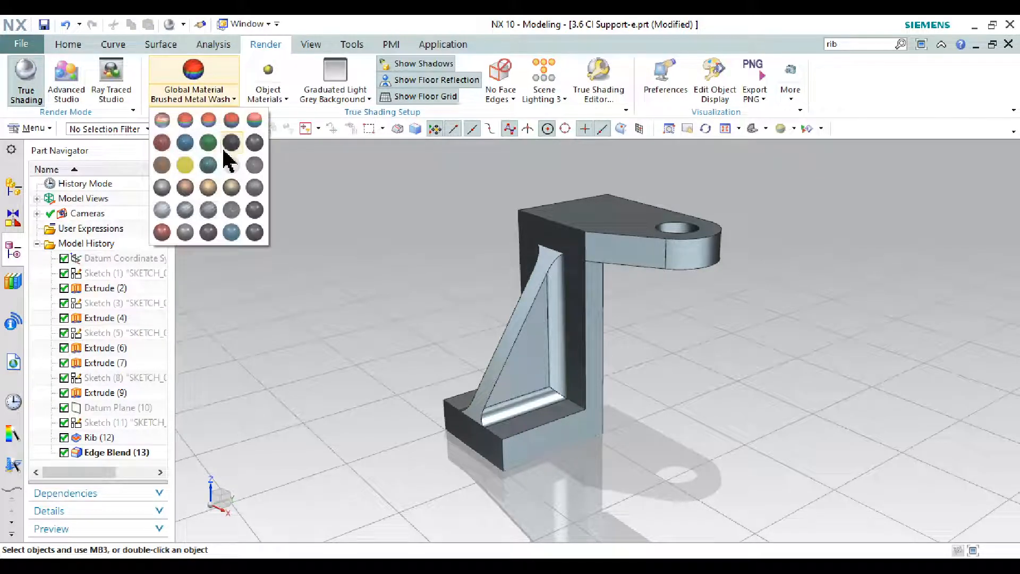
{"action": "left_click", "coordinate": [254, 165]}
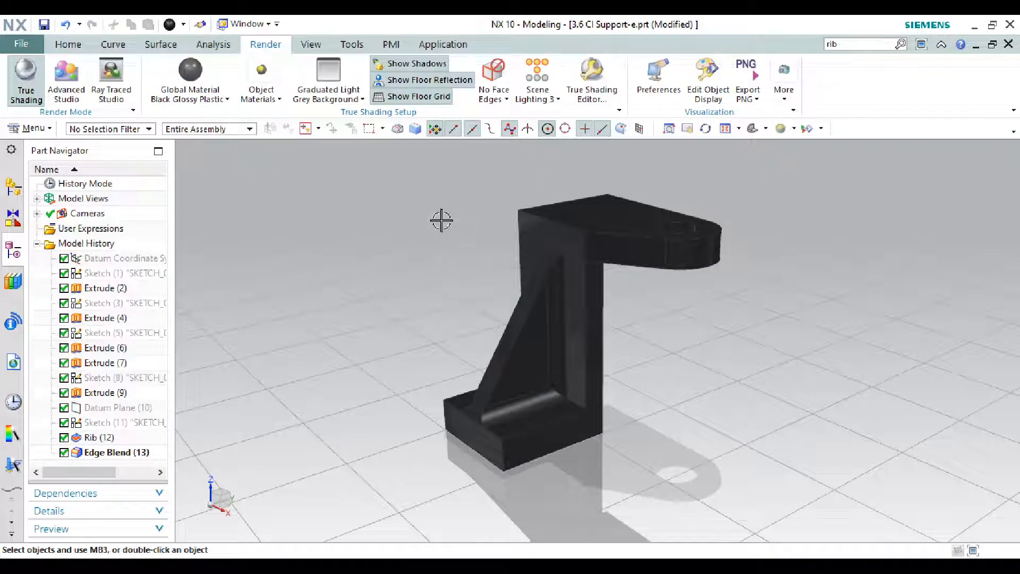
{"action": "left_click", "coordinate": [190, 89]}
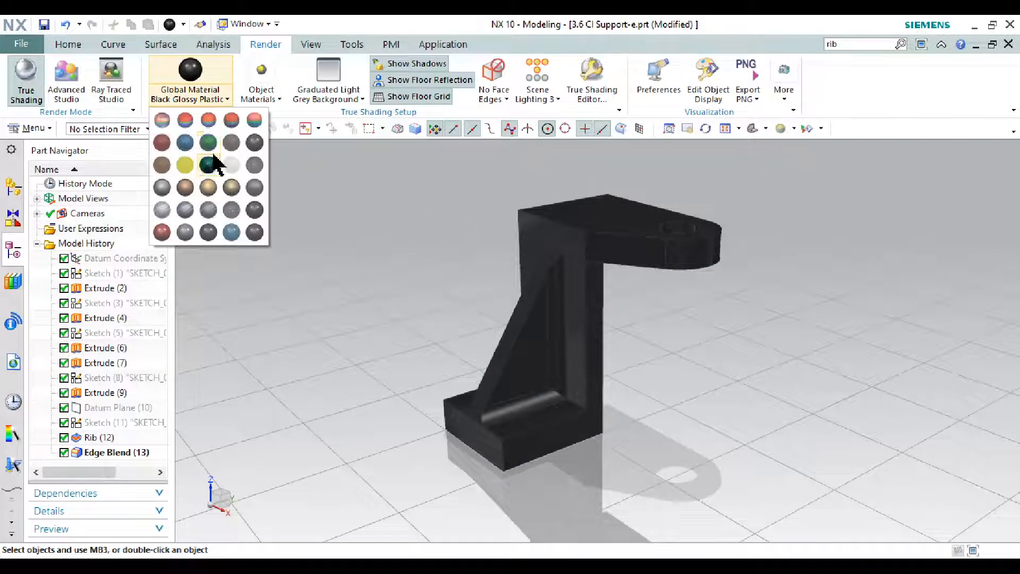
{"action": "left_click", "coordinate": [185, 142]}
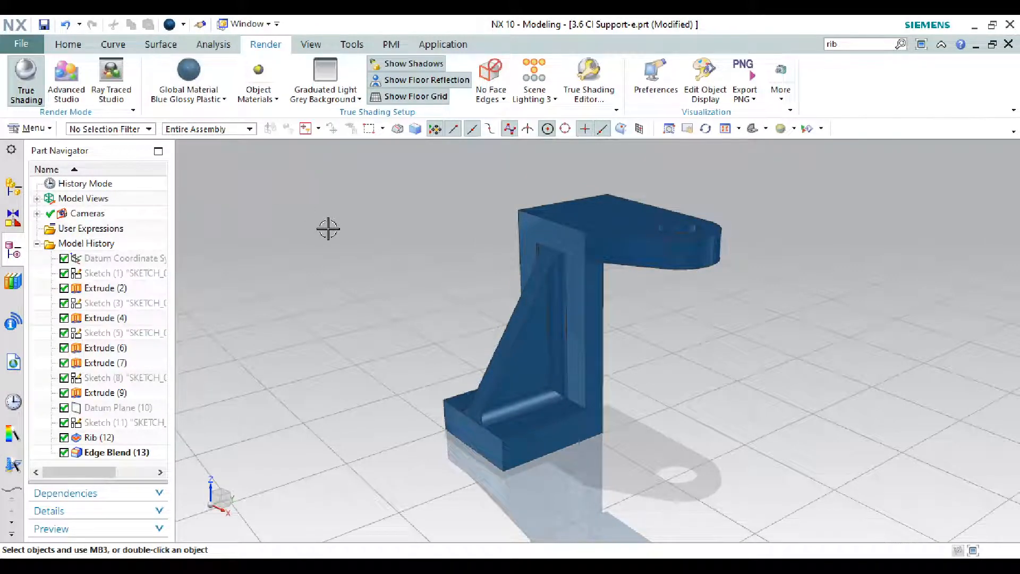
{"action": "scroll", "coordinate": [479, 257], "scroll_direction": "up", "scroll_amount": 1}
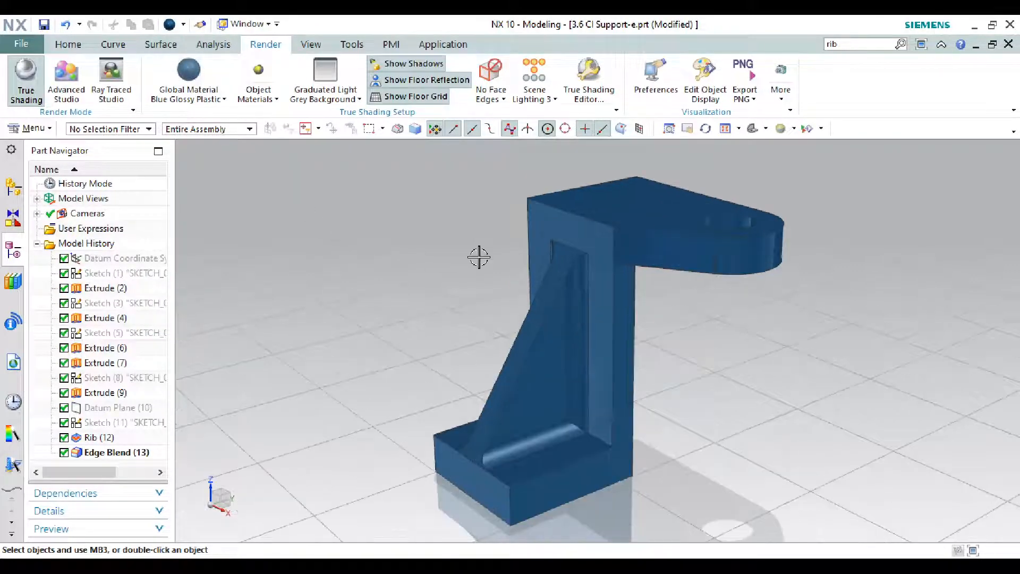